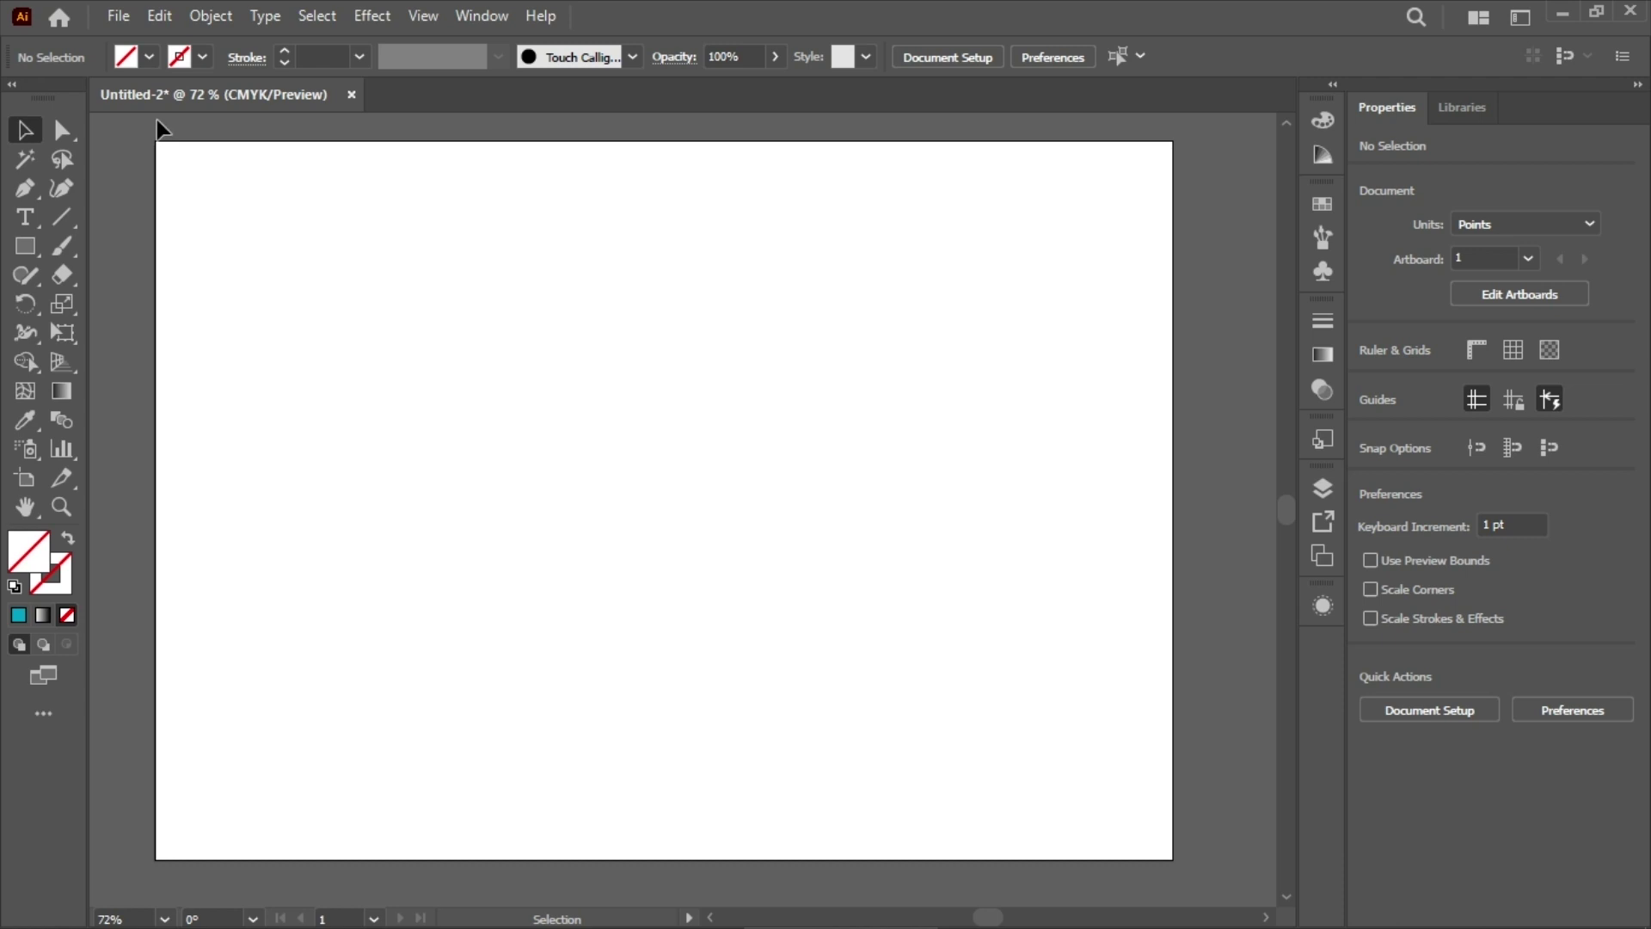
Reveal the line tool group: Line Segment, Arc, Spiral, Rectangular Grid and Polar Grid.
left_click(67, 220)
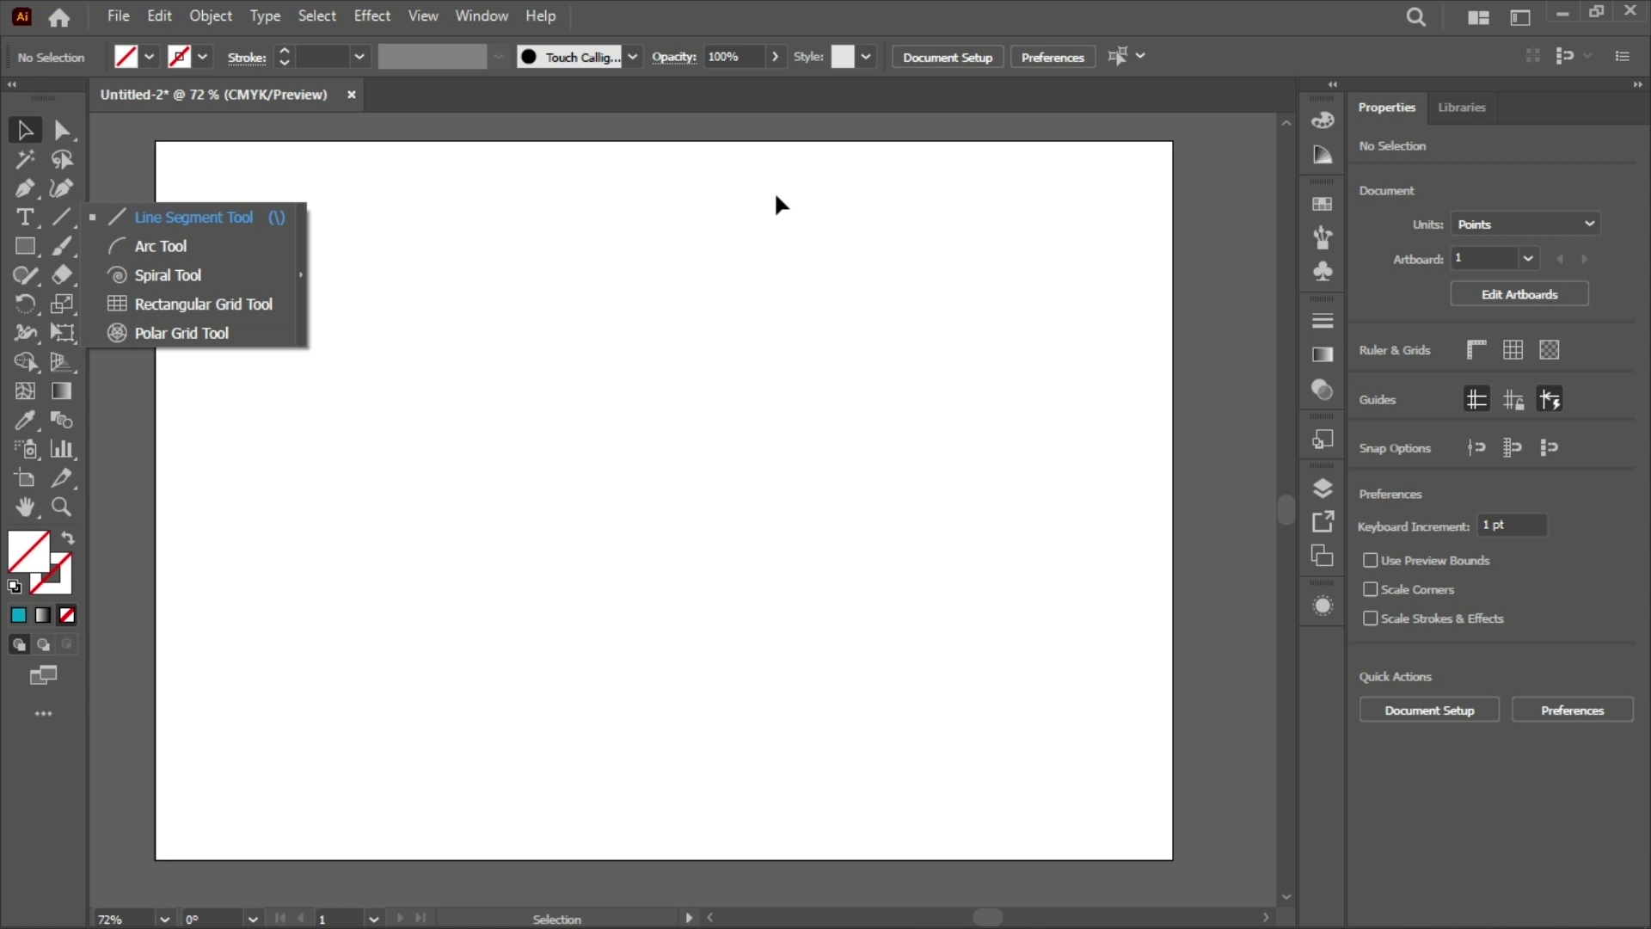
Draw a roughly horizontal 343 pt line across the left half of the artboard.
left_click(261, 215)
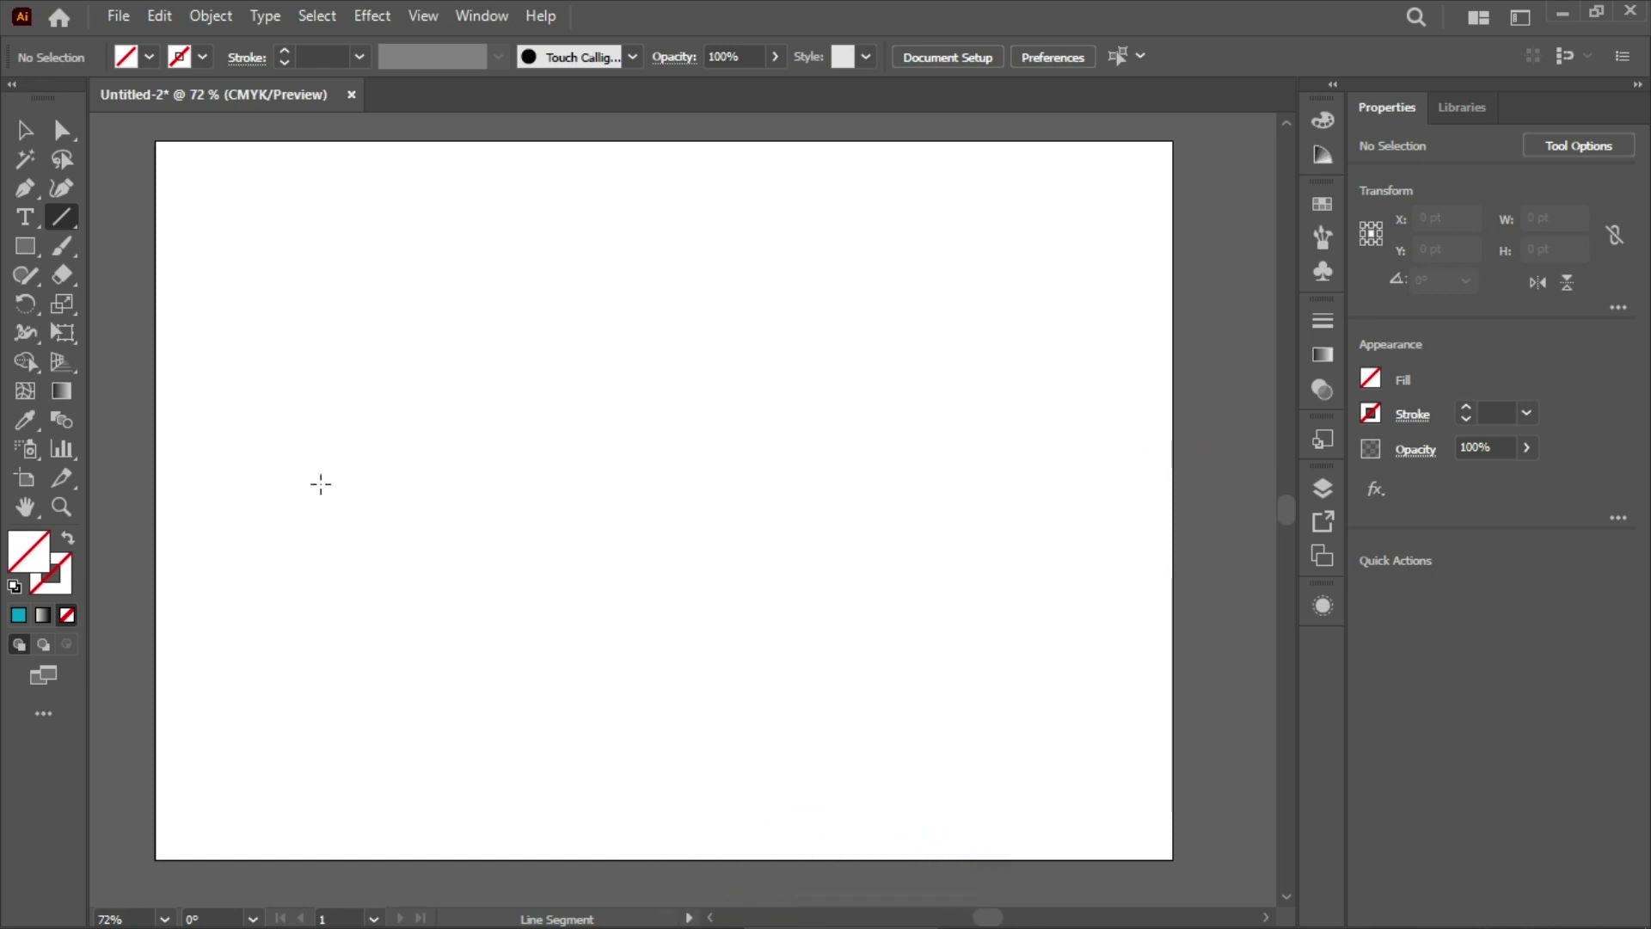
left_click_drag(320, 484, 781, 485)
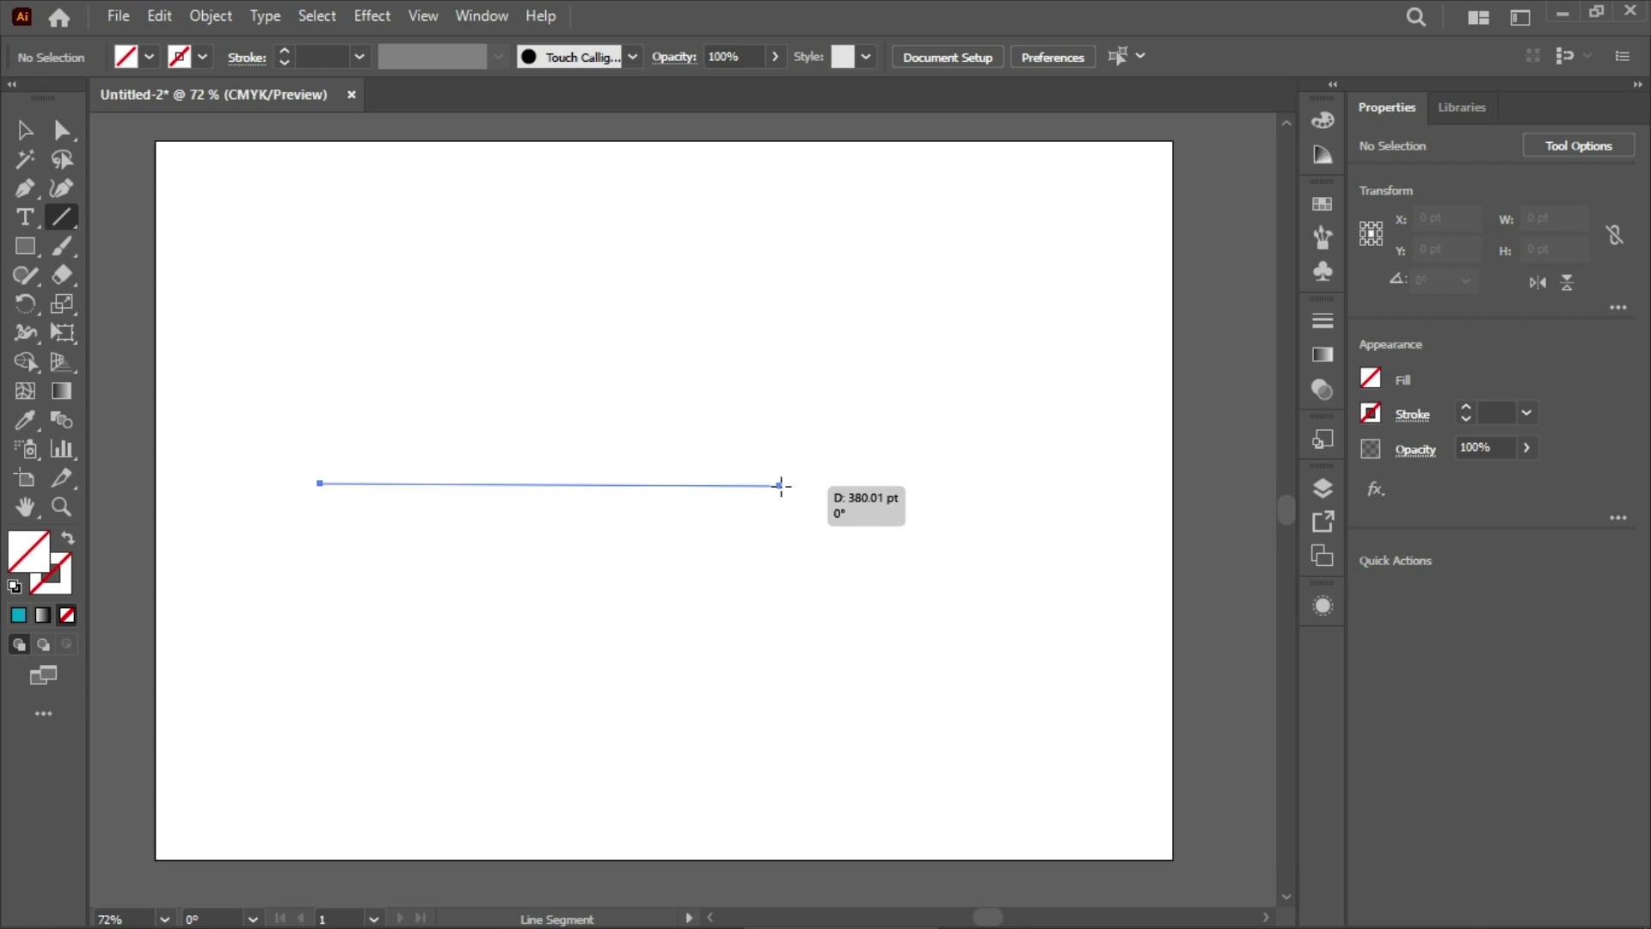
left_click_drag(780, 486, 735, 482)
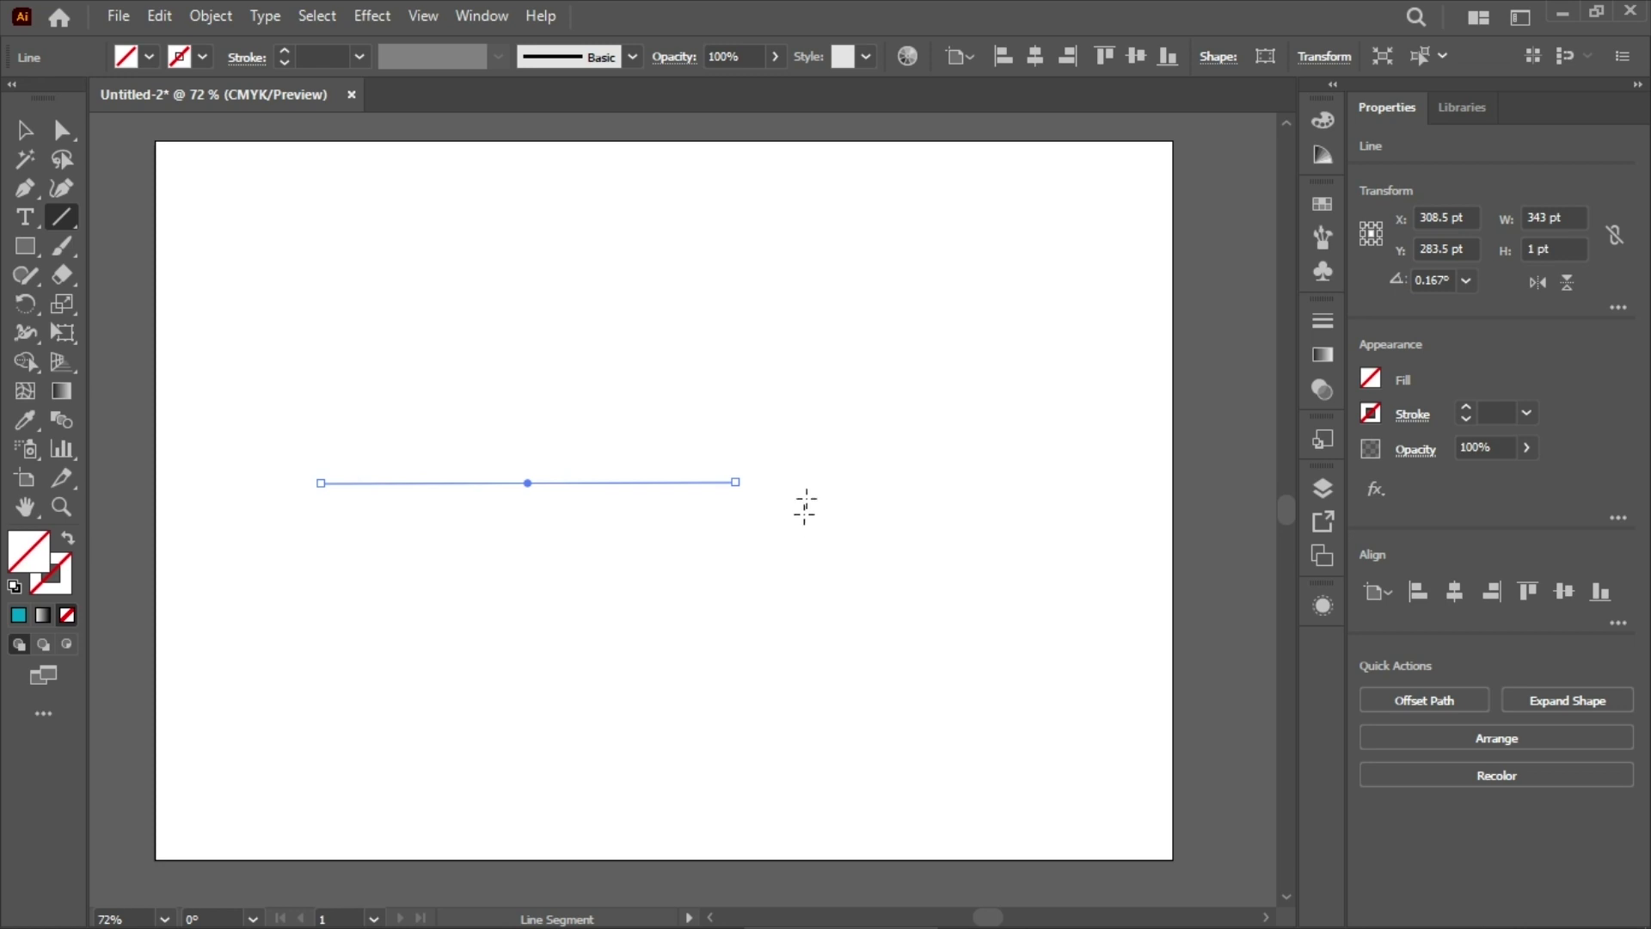
Create a 343 pt line at exactly 0° through the Line Segment Tool Options dialog.
left_click(760, 419)
left_click_drag(879, 351, 792, 321)
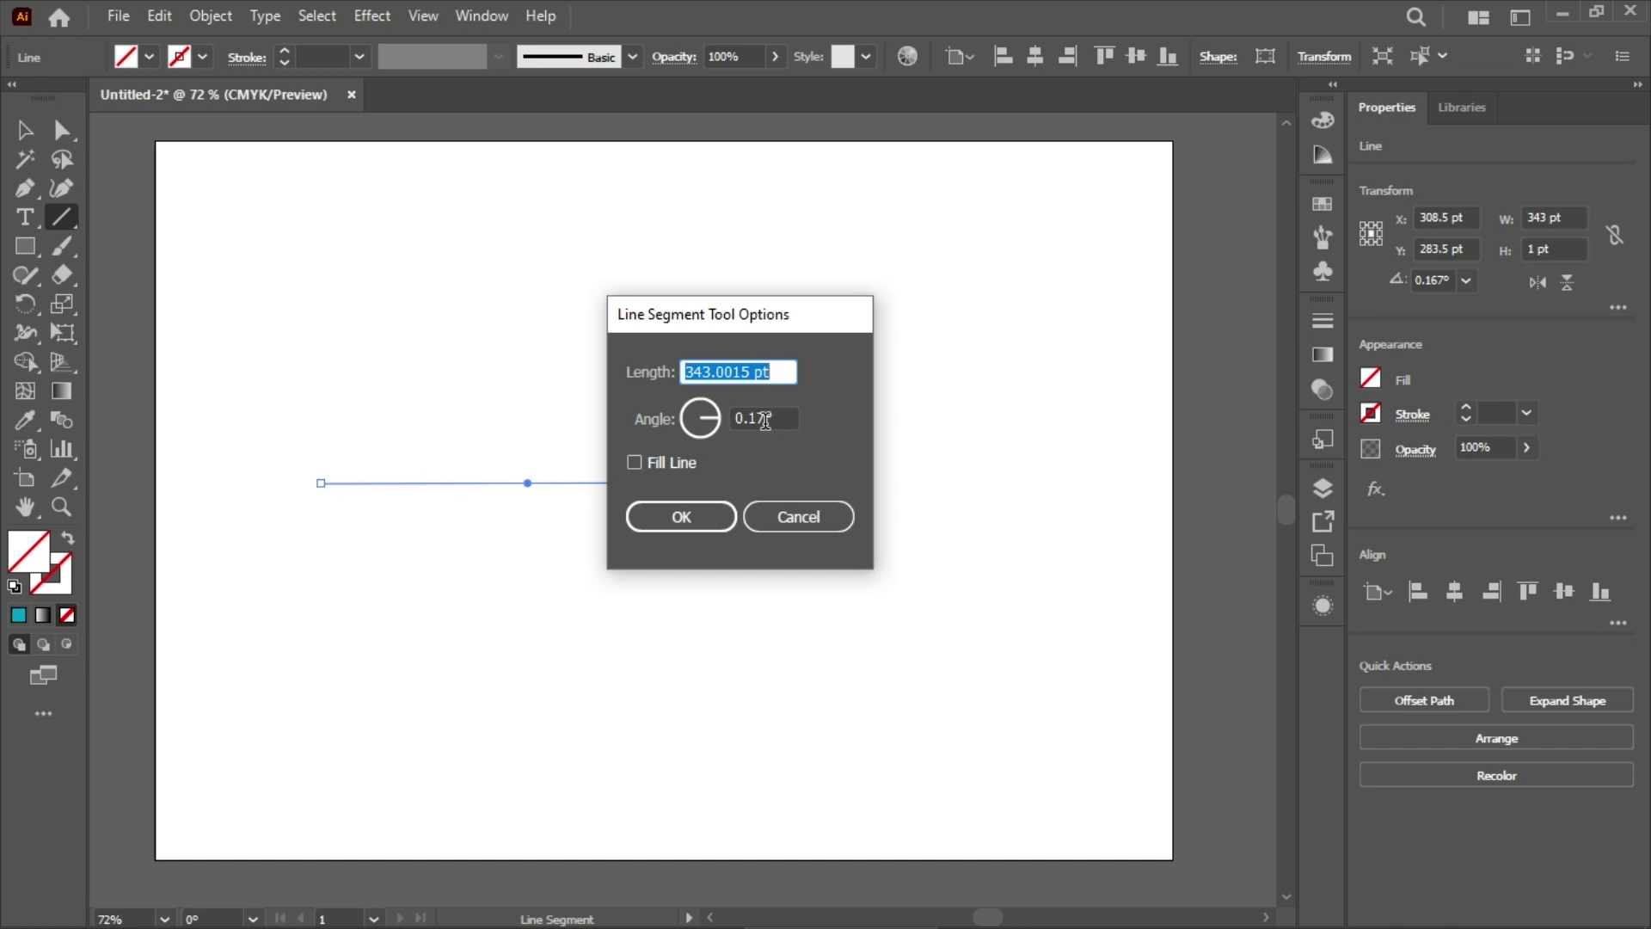
left_click(778, 377)
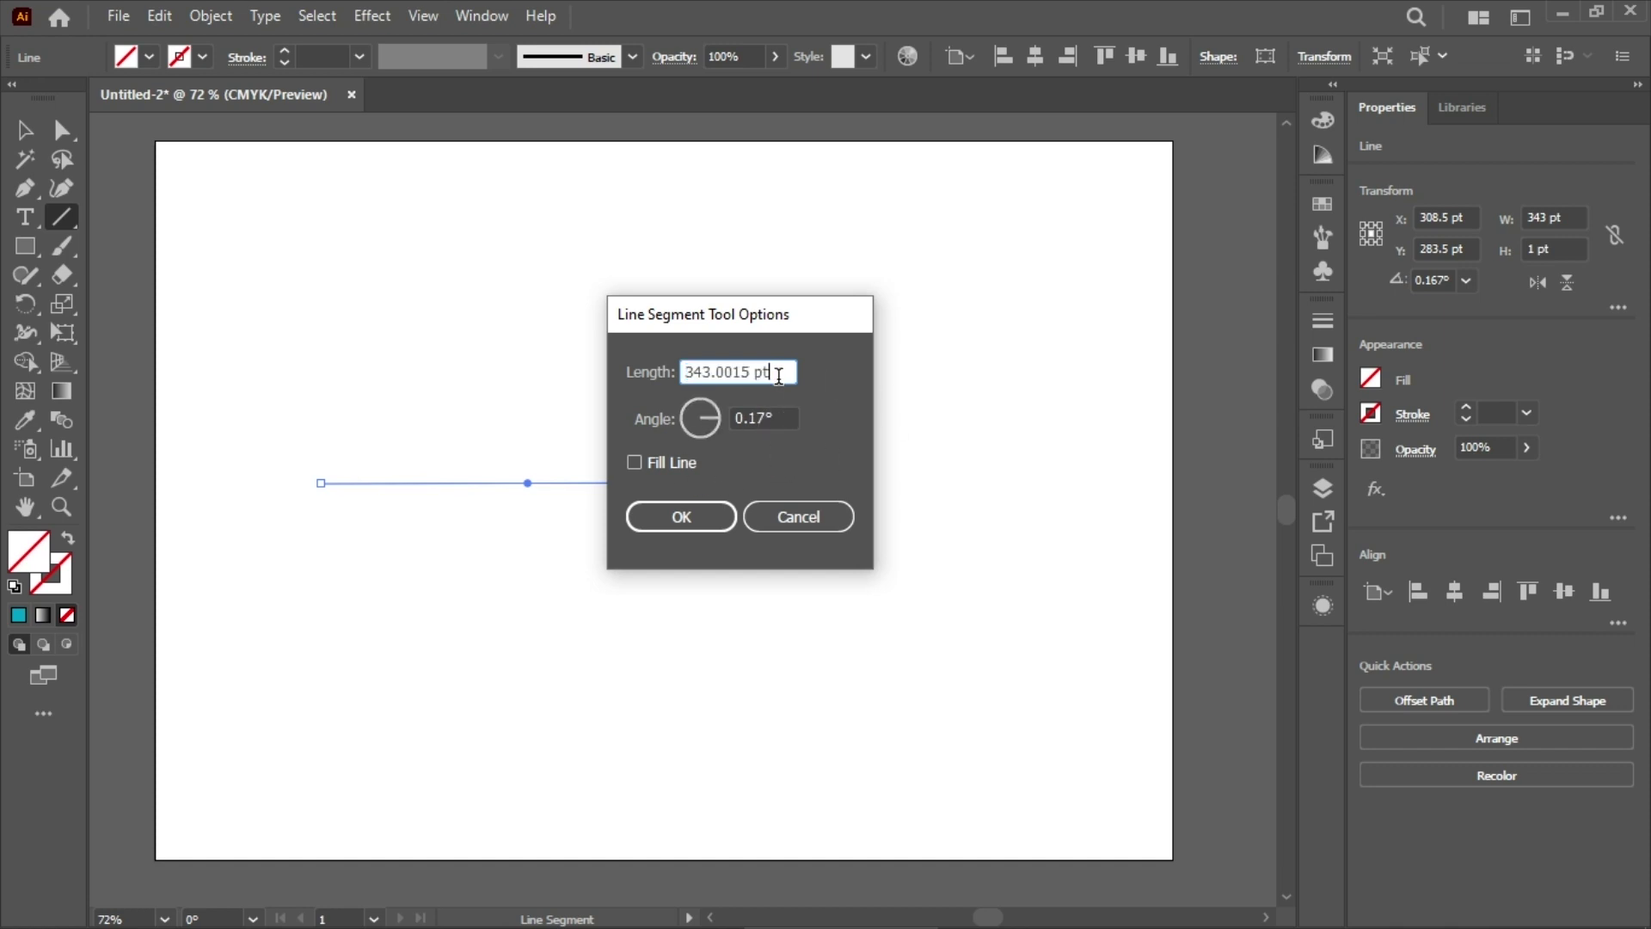
left_click(642, 462)
left_click(633, 466)
left_click_drag(755, 325, 1023, 274)
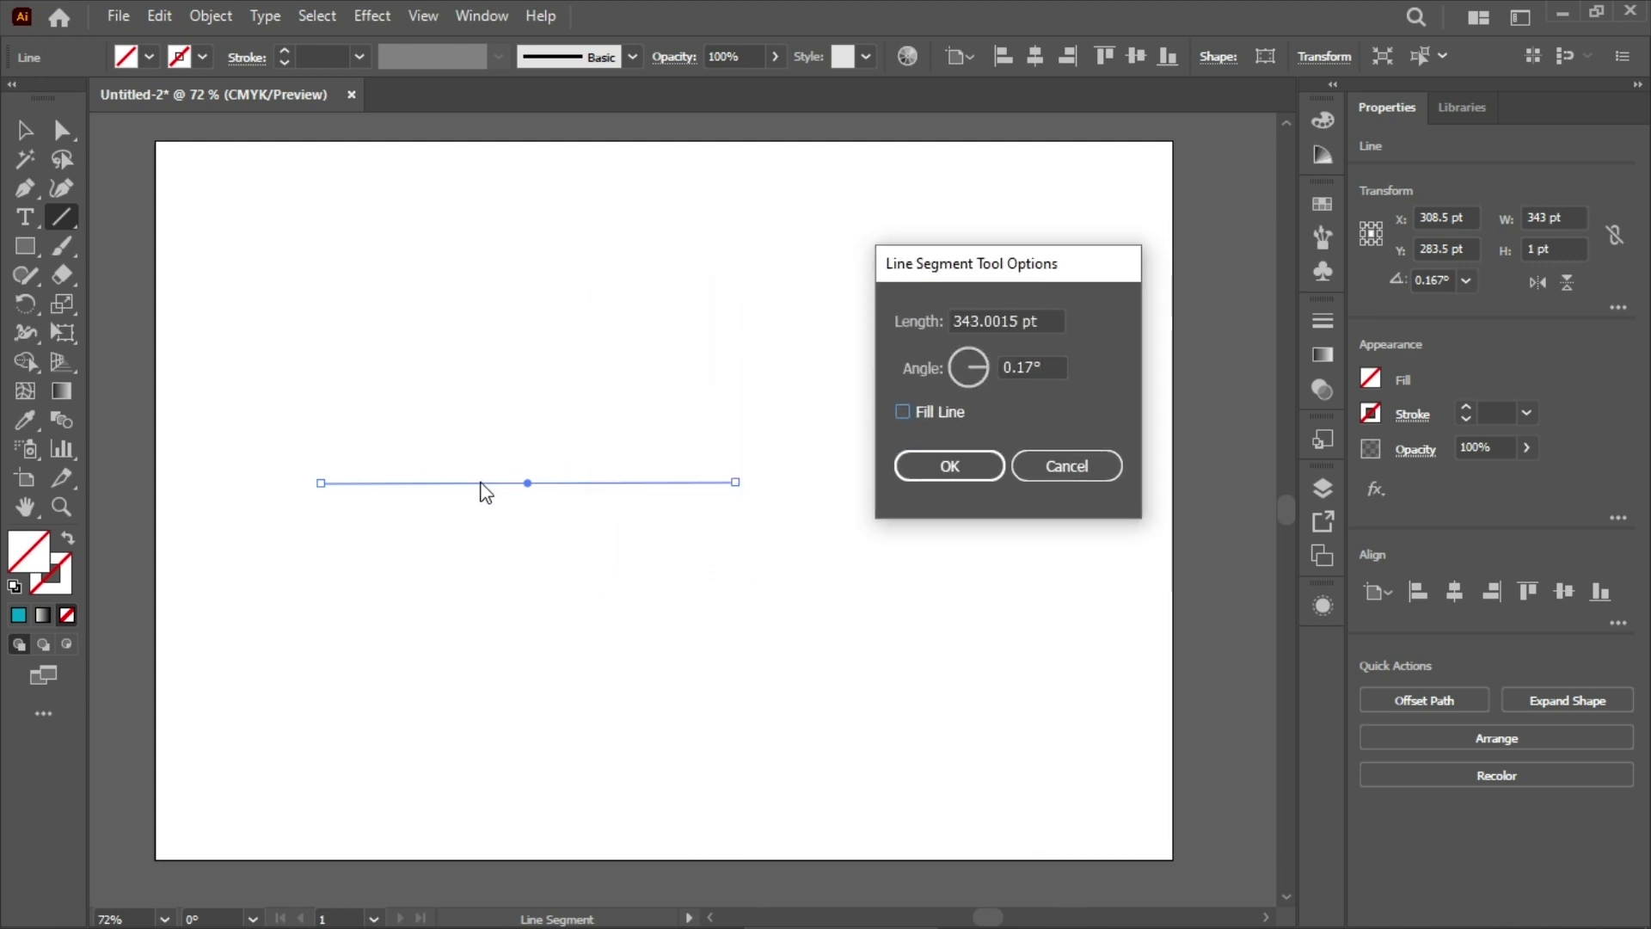
left_click(1032, 368)
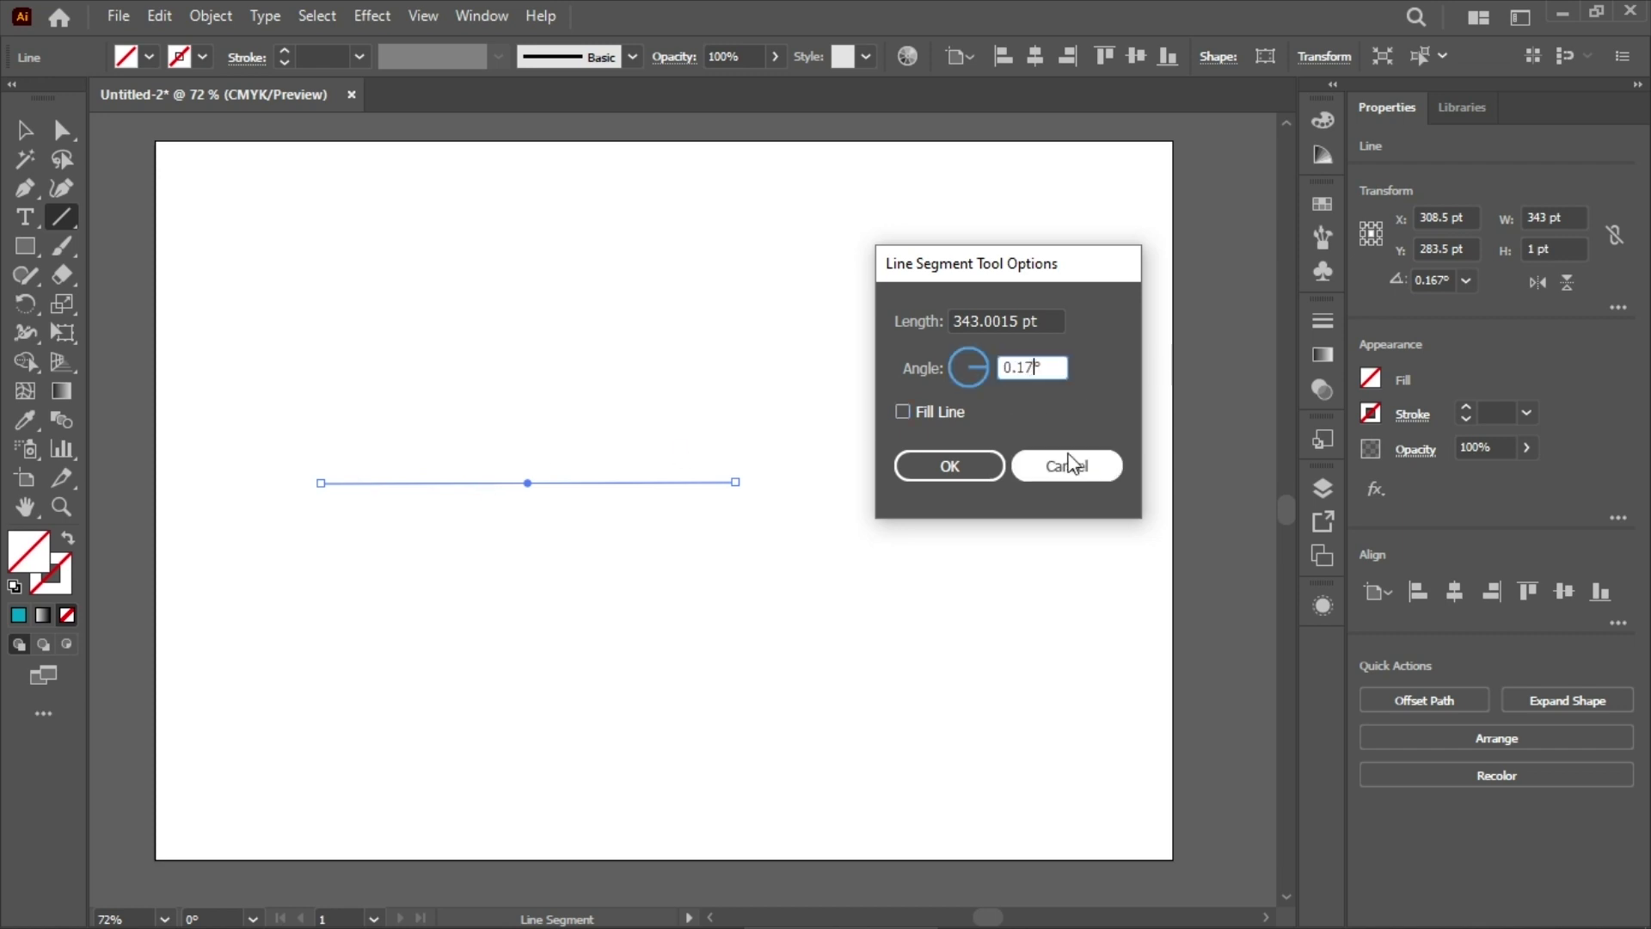
key("BackSpace")
key("BackSpace")
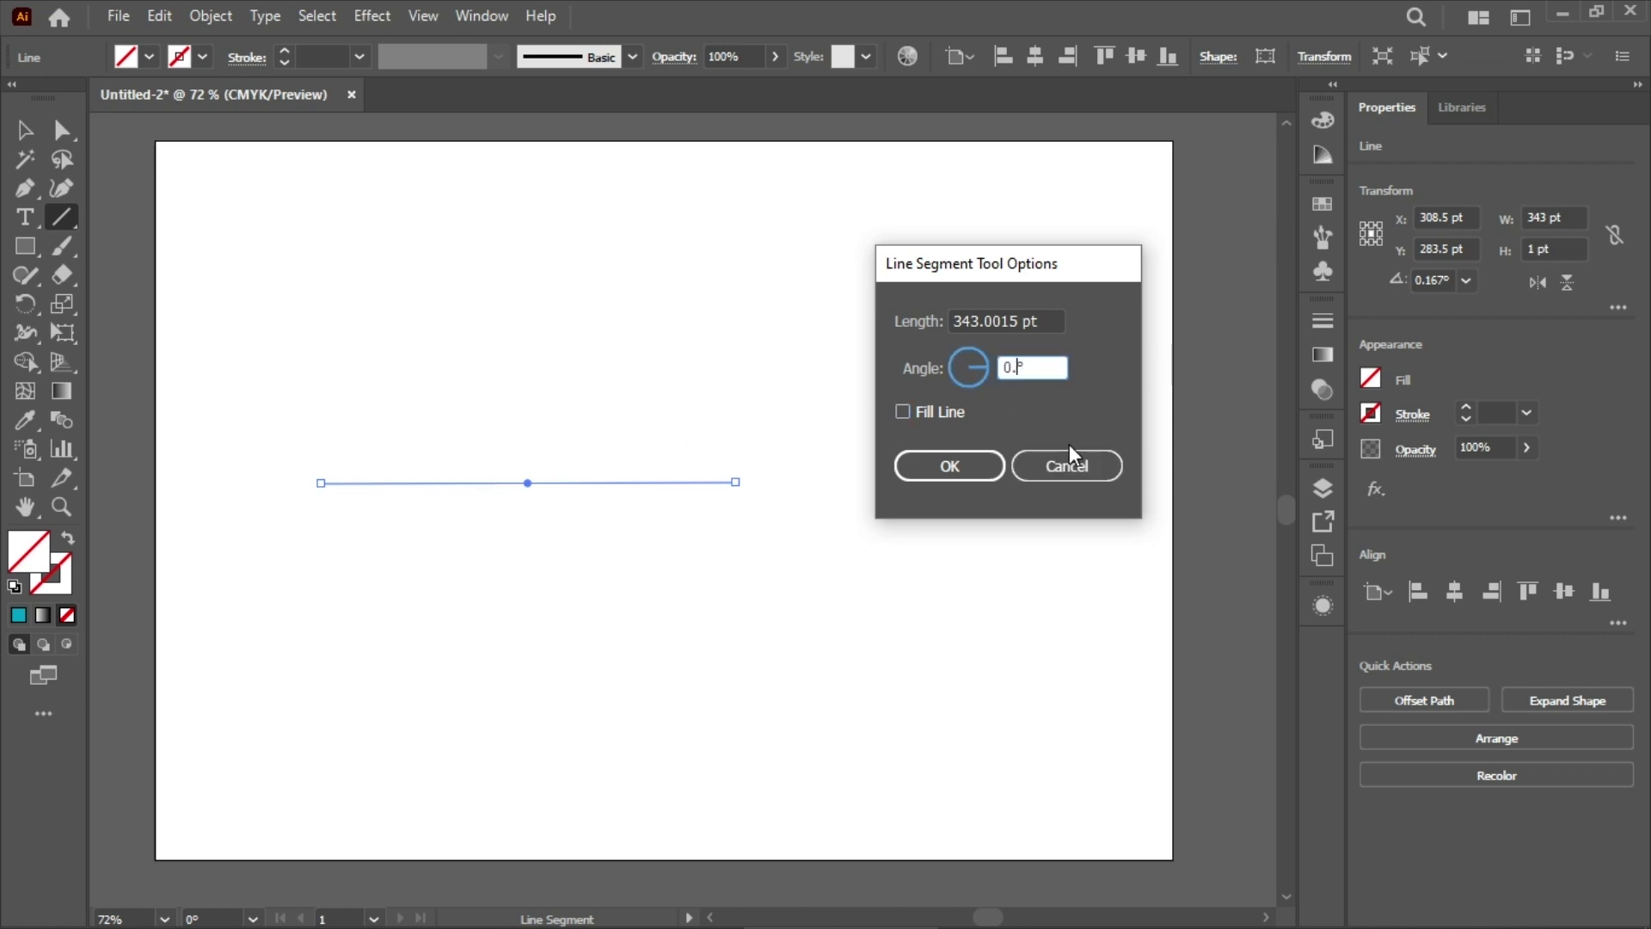
type("0")
left_click(960, 466)
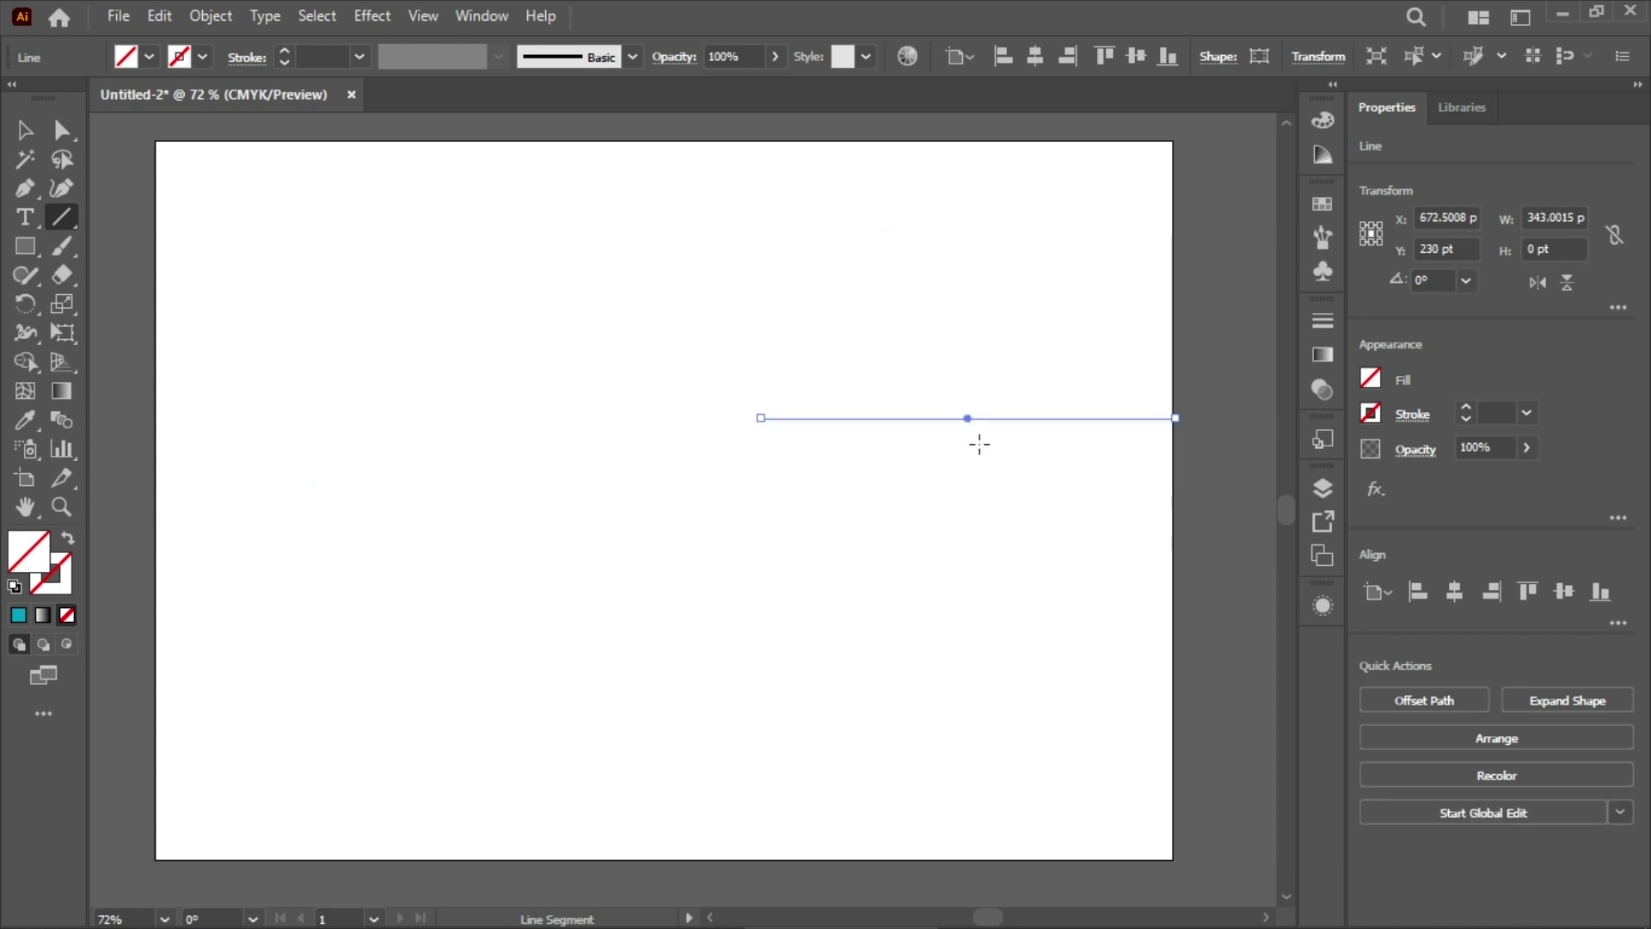
Move the level line lower, then undo back to the slightly tilted 343 pt line.
left_click_drag(969, 418, 718, 490)
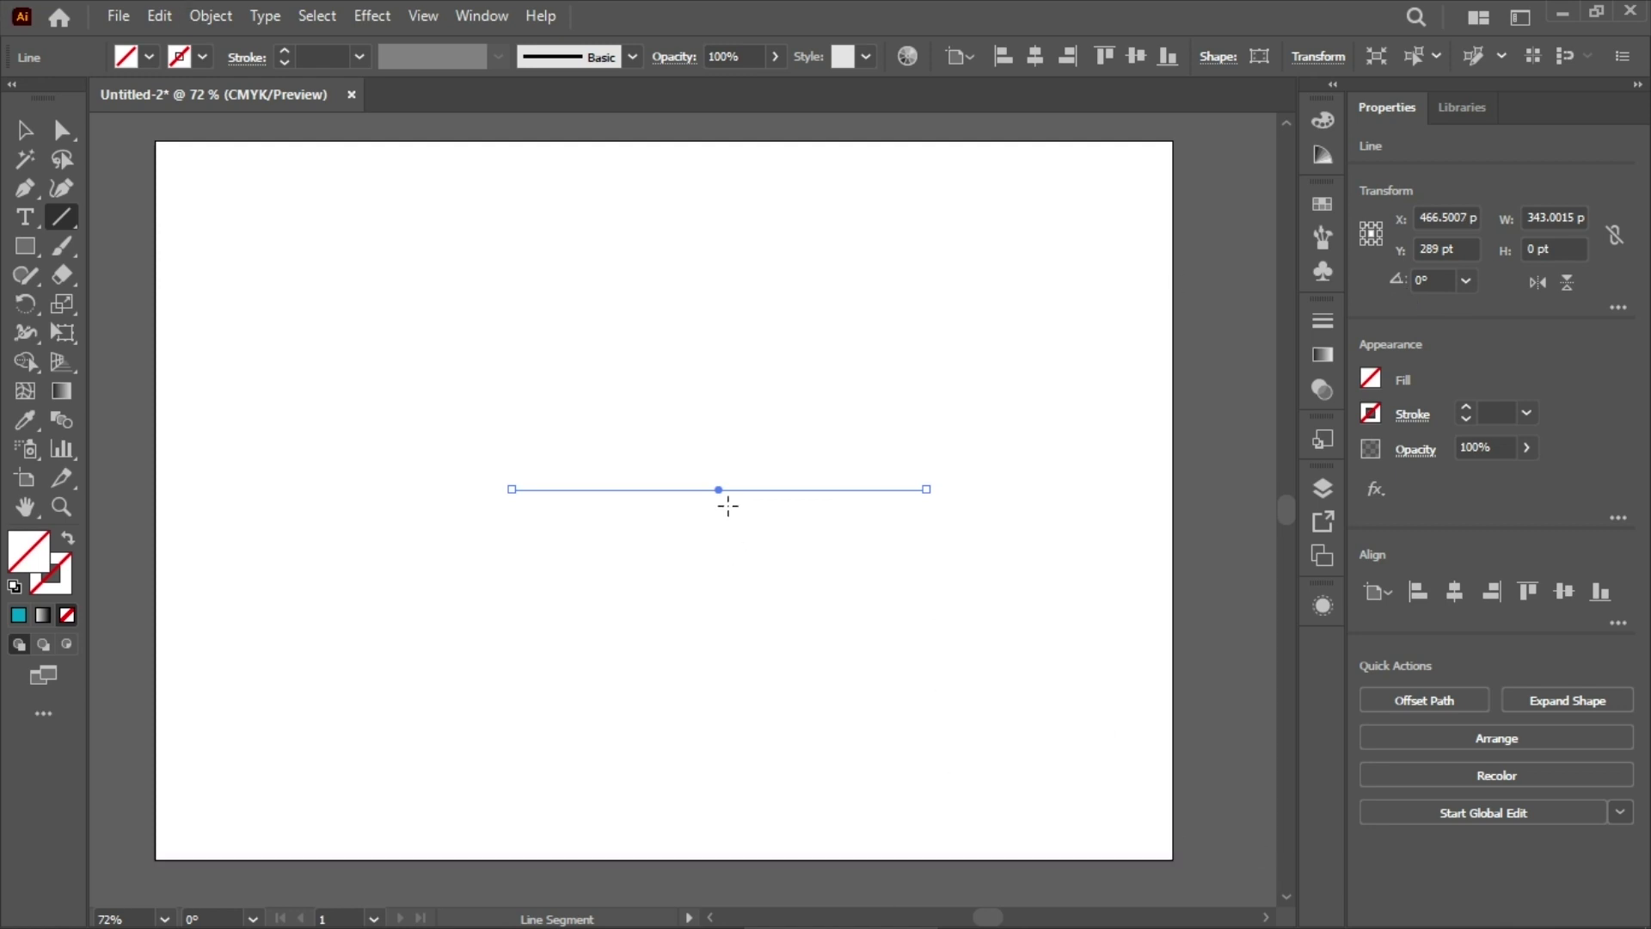
left_click_drag(718, 496, 695, 554)
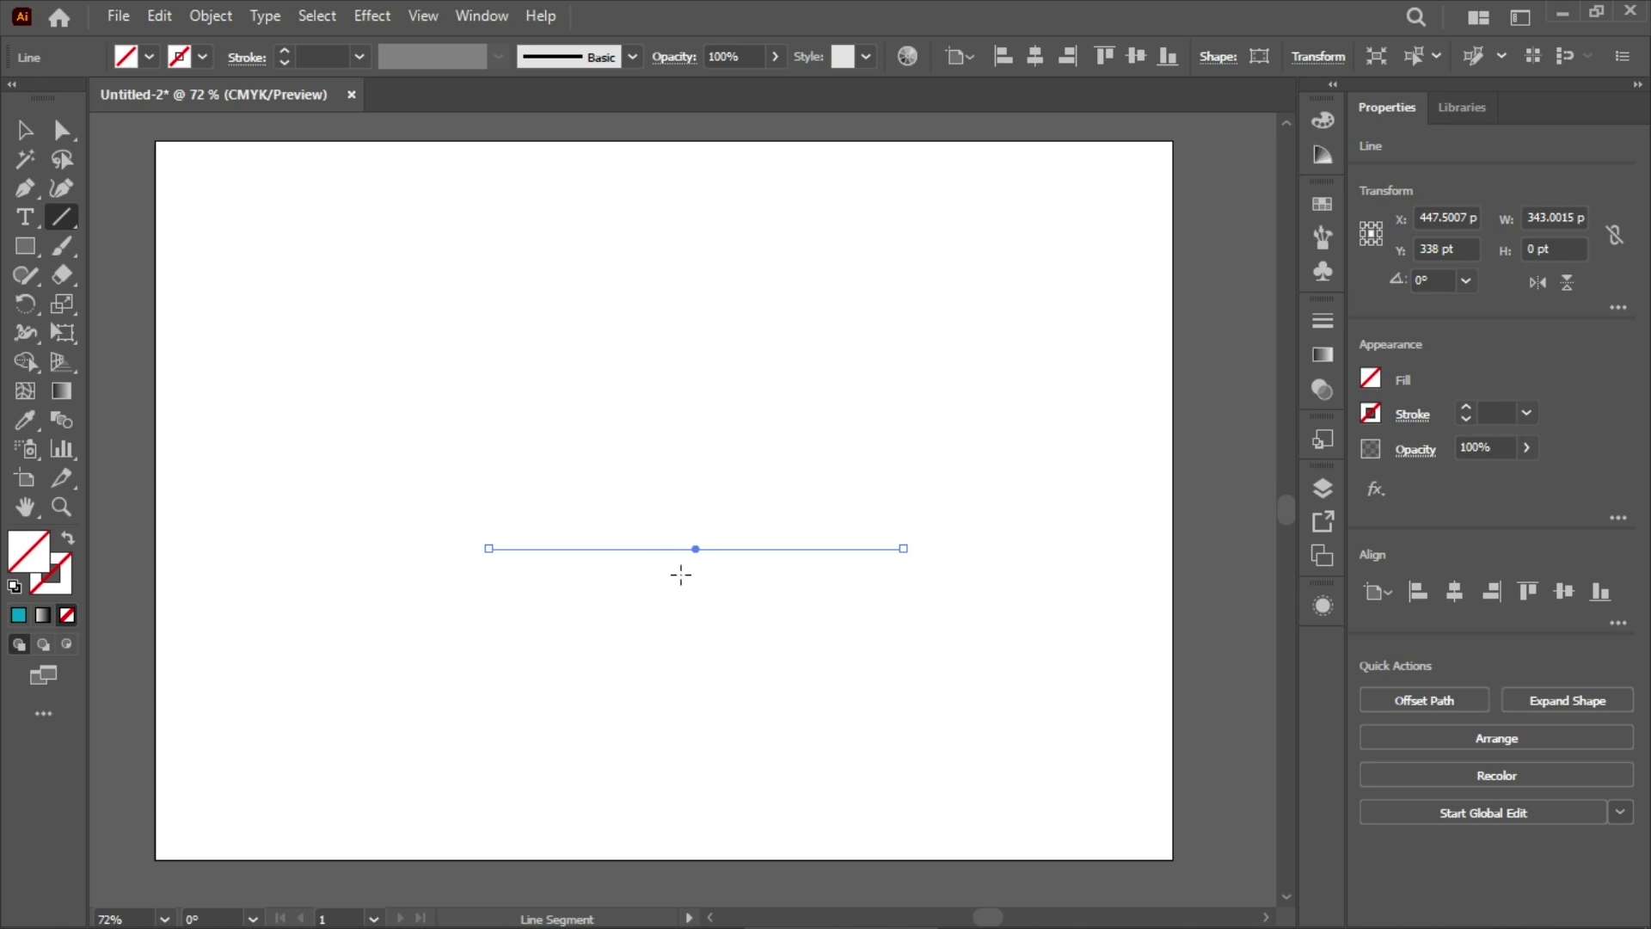
key("v")
key("ctrl+z")
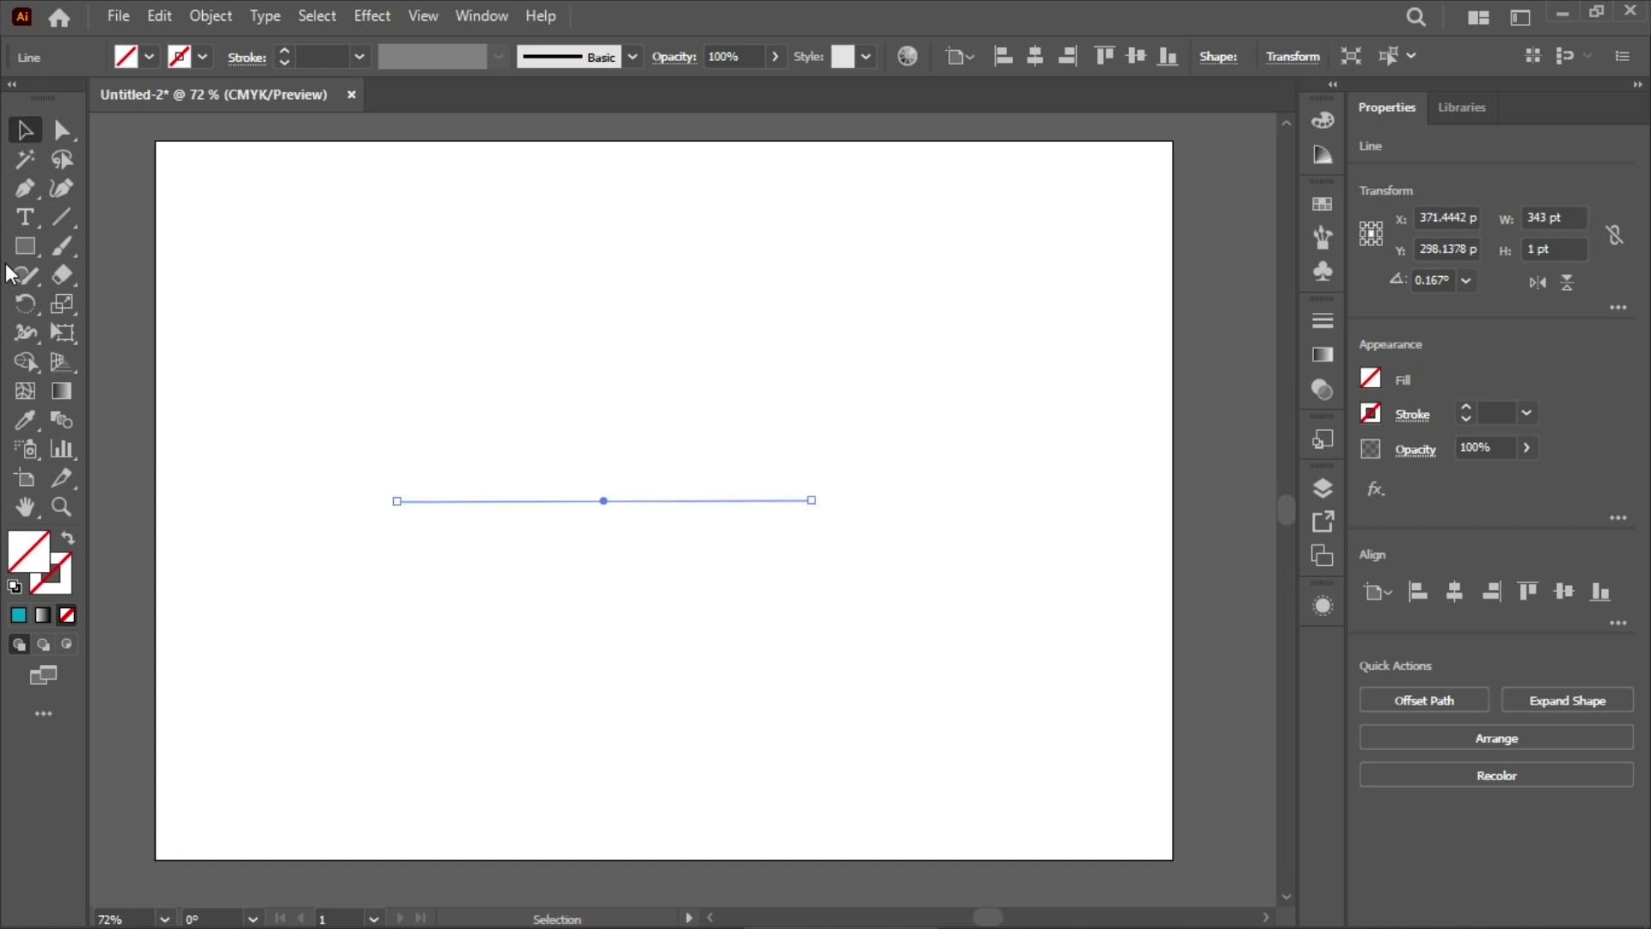
Select the invisible hand-drawn line and give it a black stroke with no fill.
left_click(56, 221)
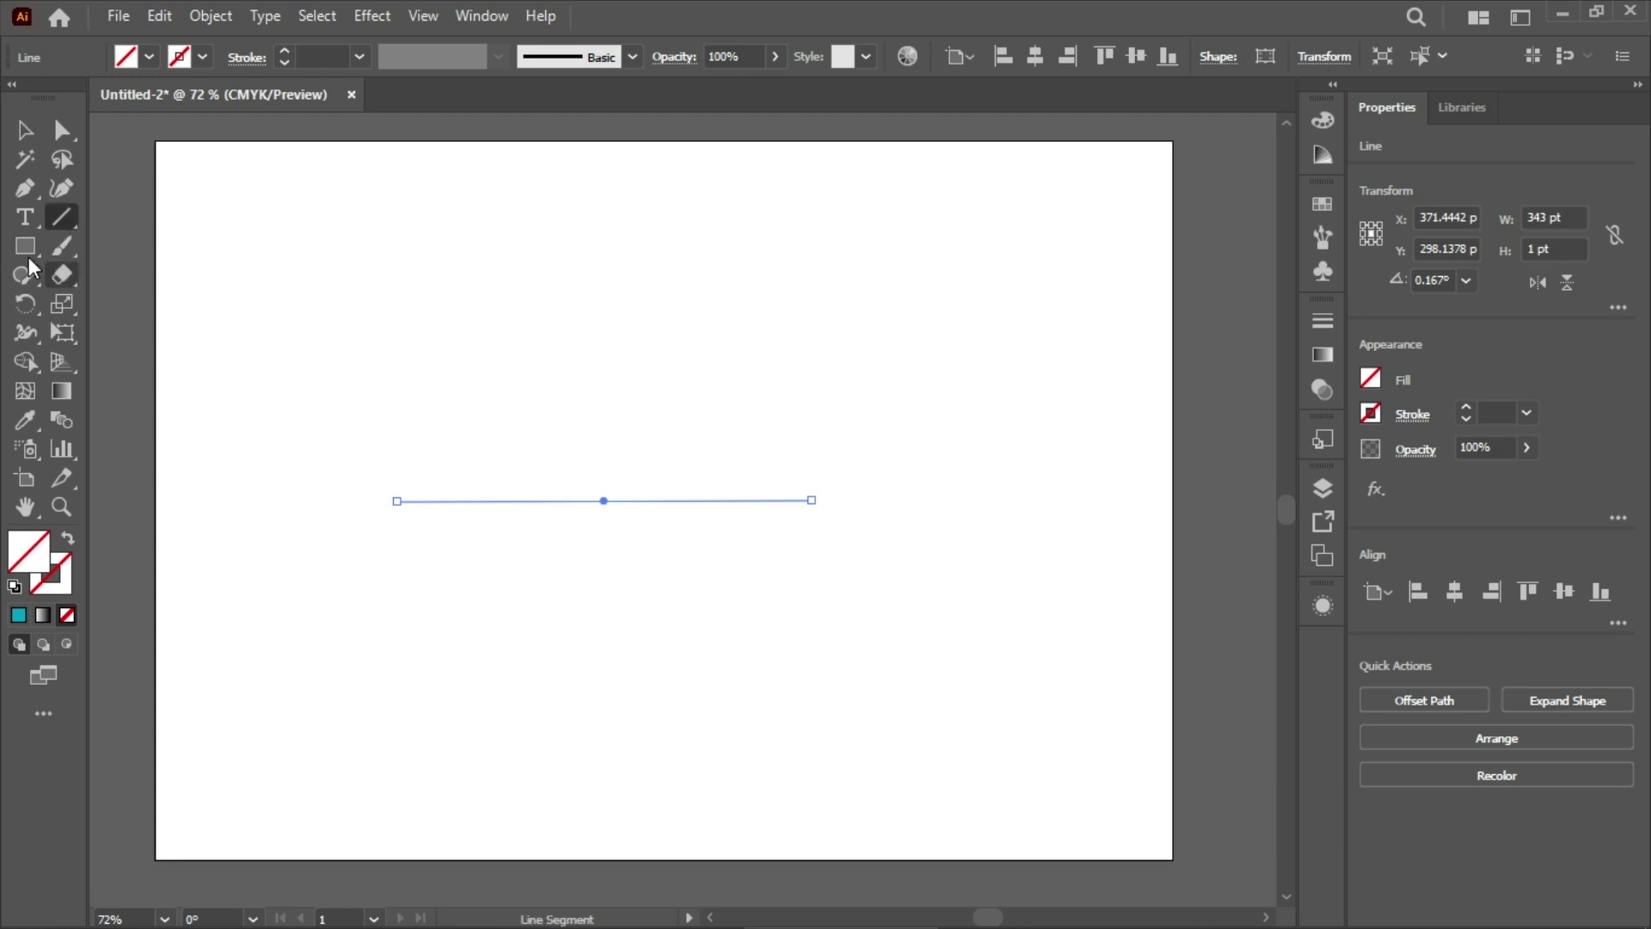
left_click(24, 131)
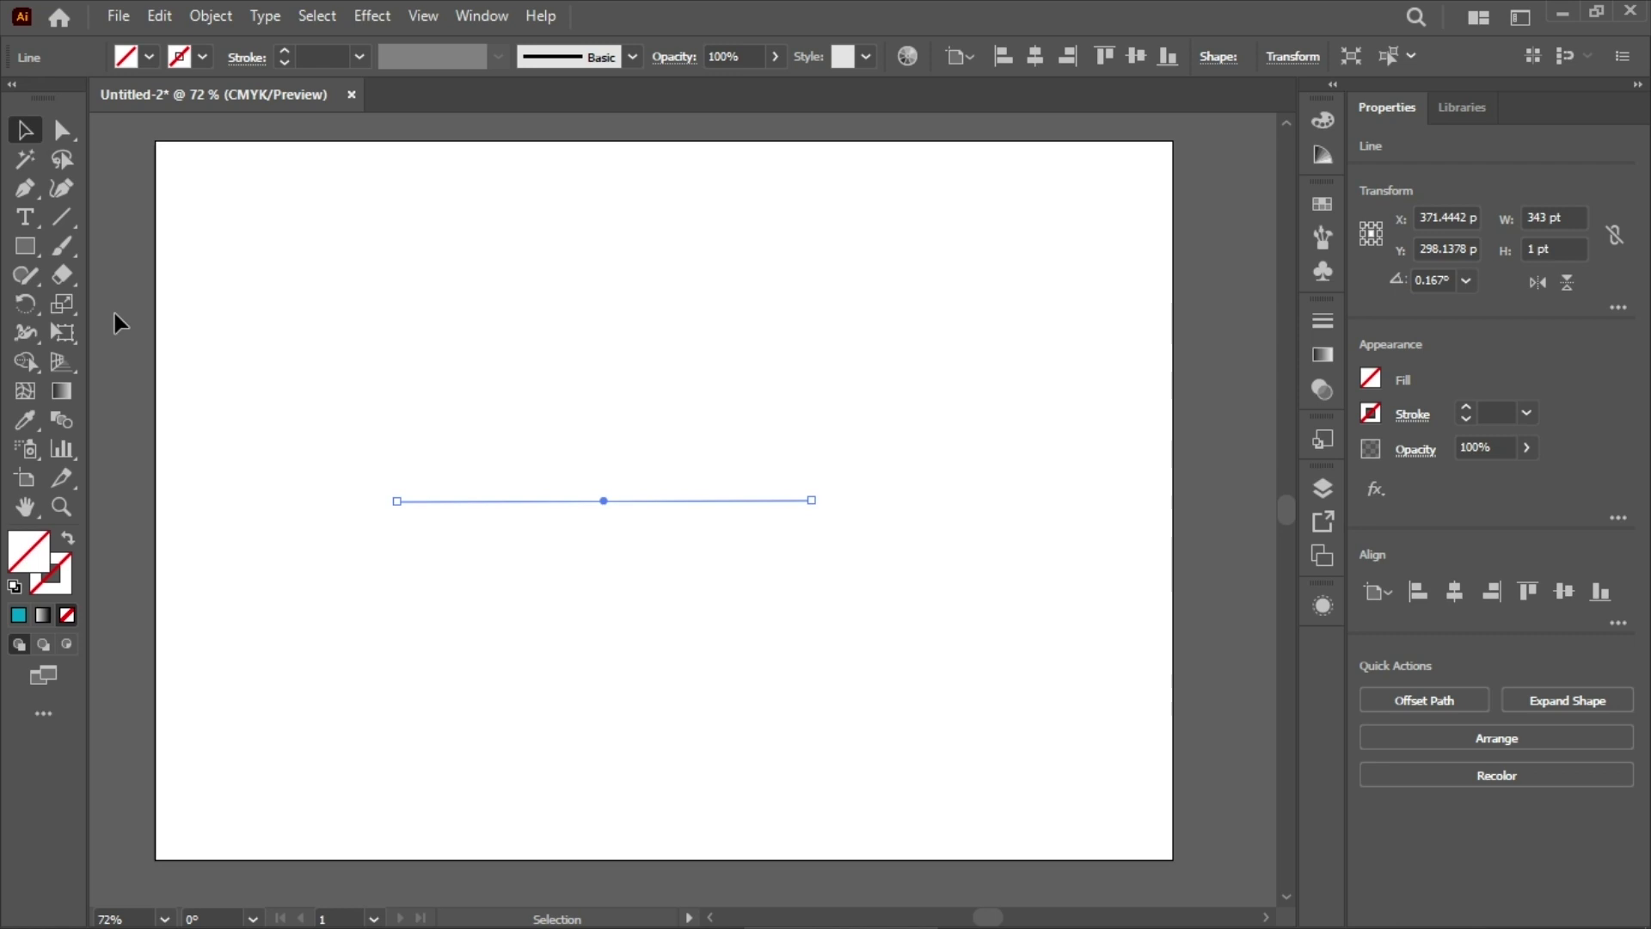
left_click(115, 315)
left_click(475, 500)
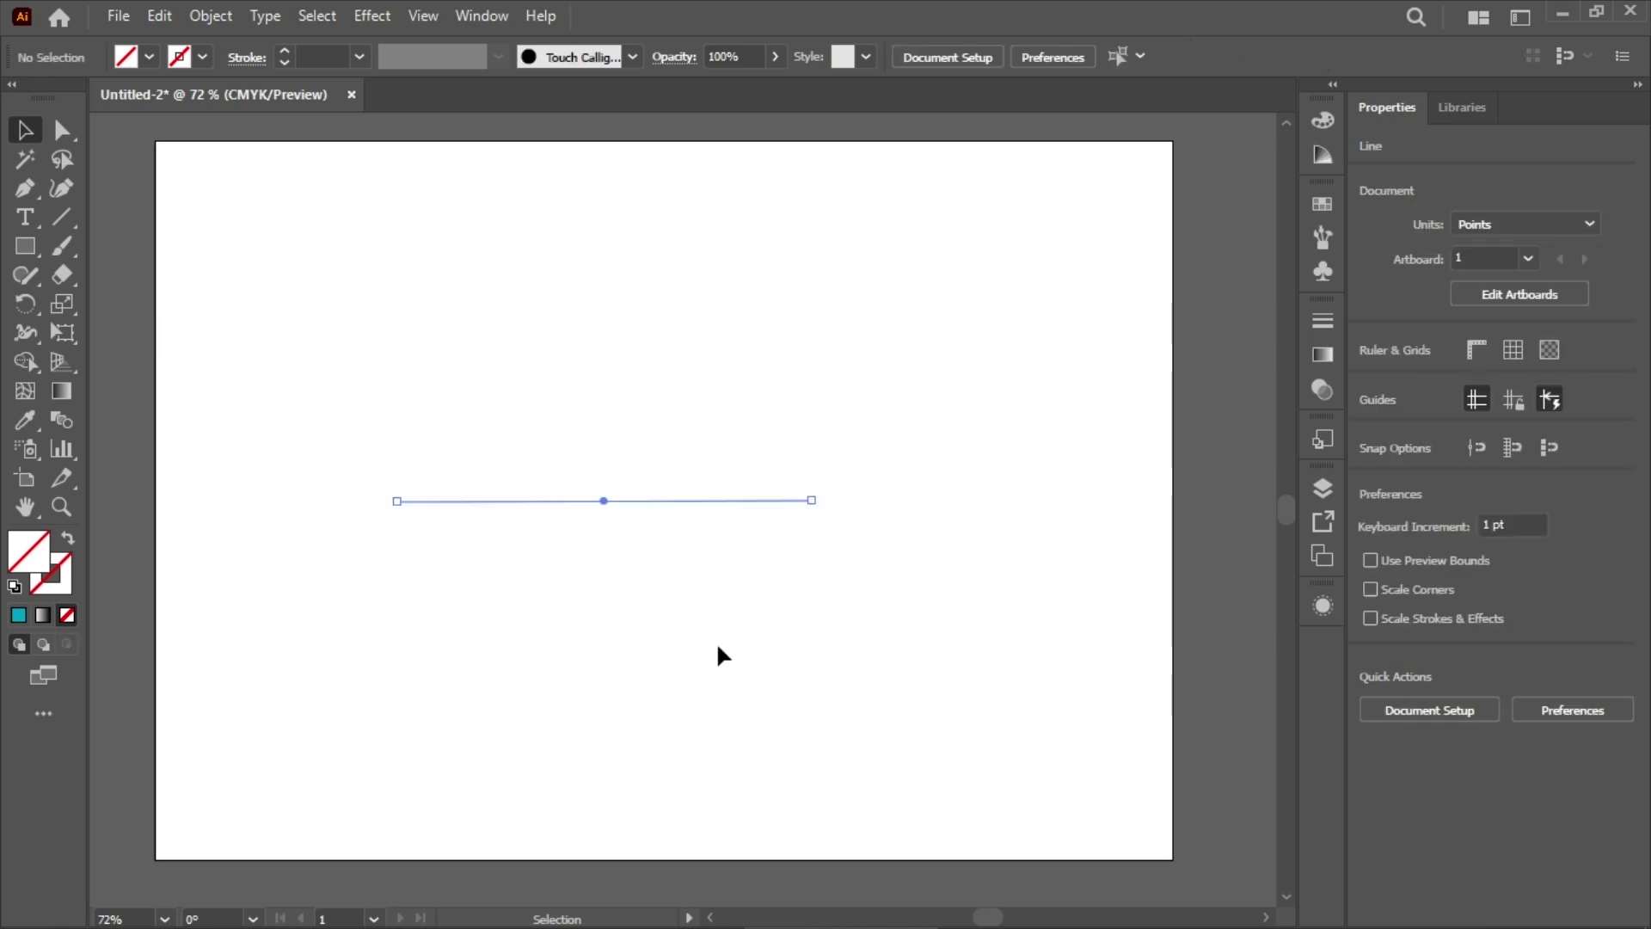
left_click(1371, 415)
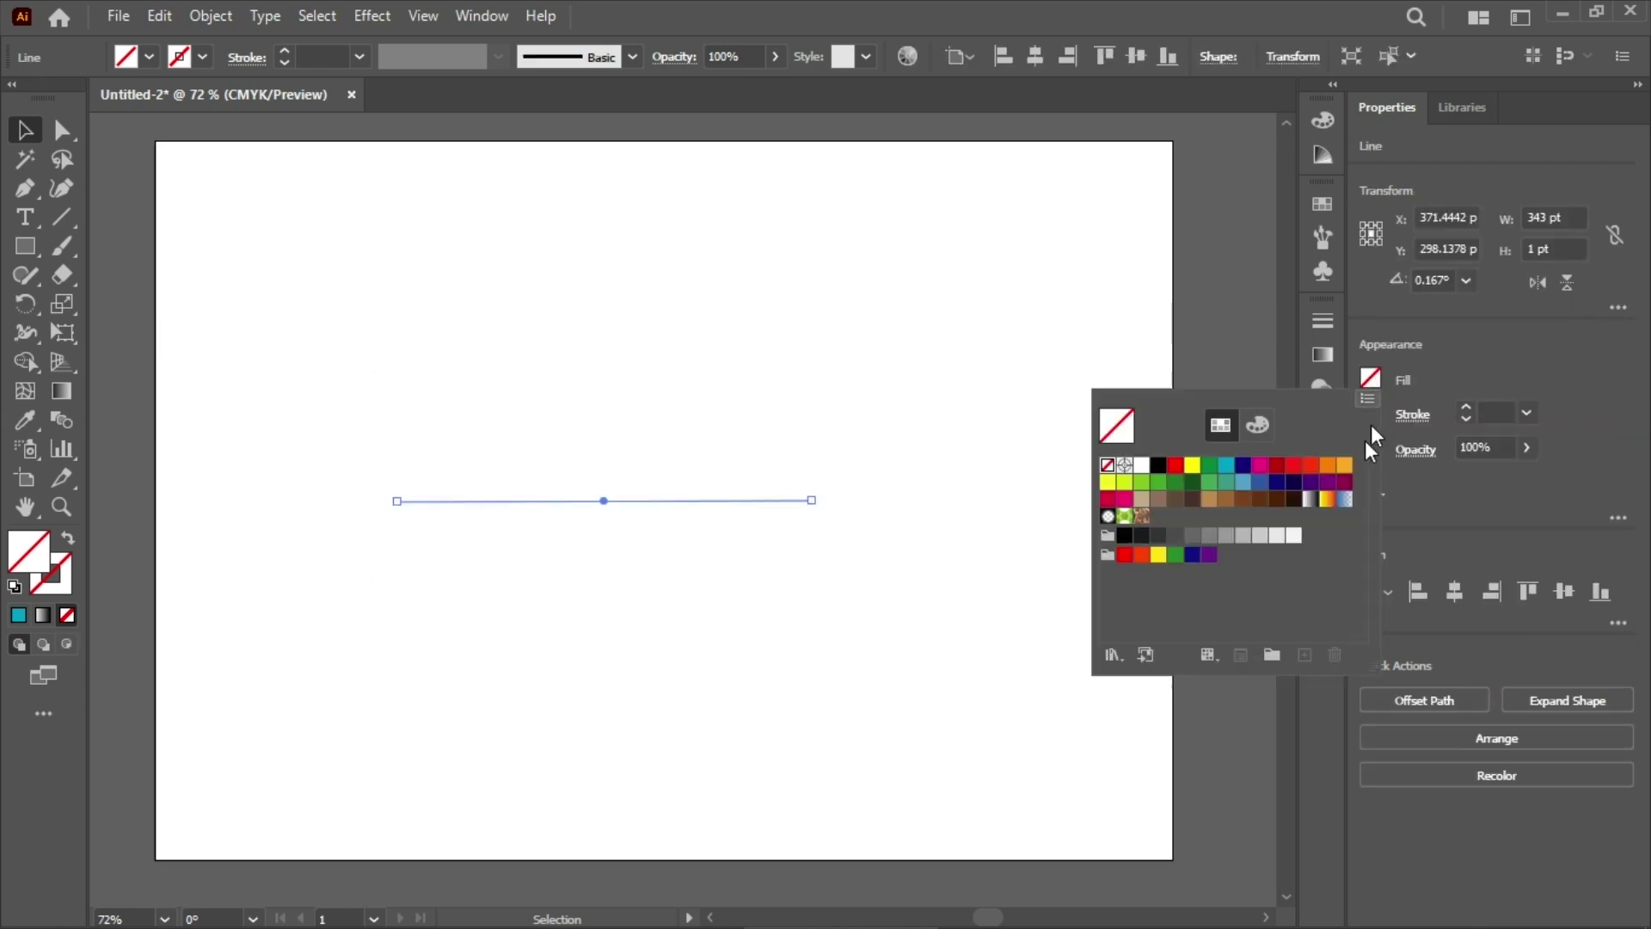
left_click(1158, 464)
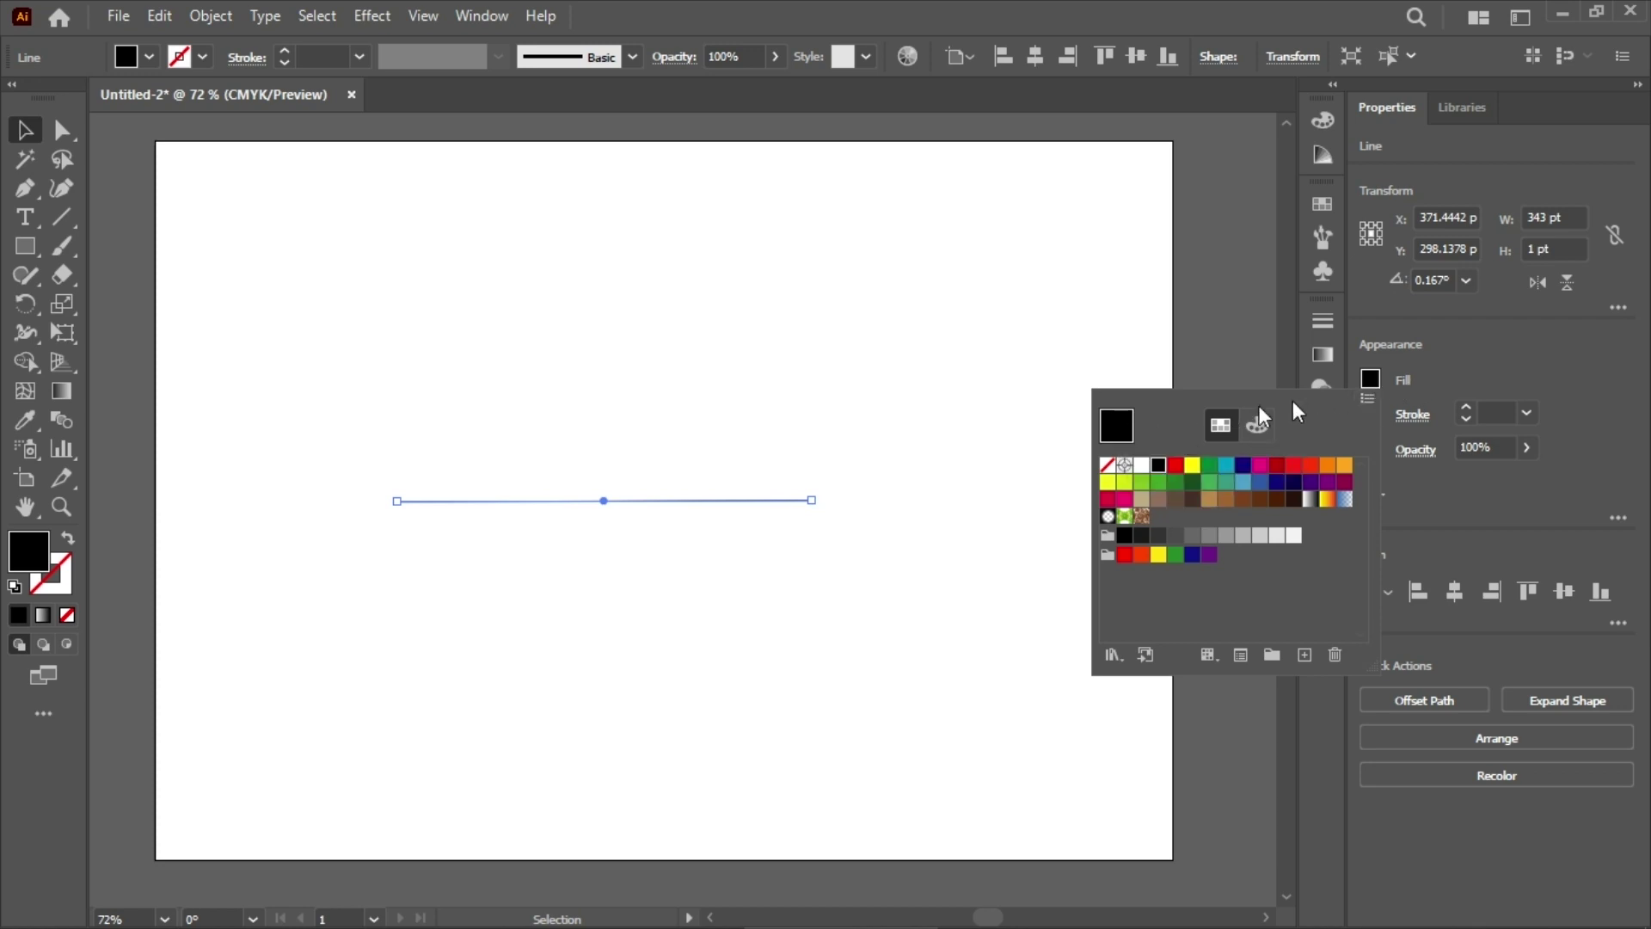
left_click(1107, 464)
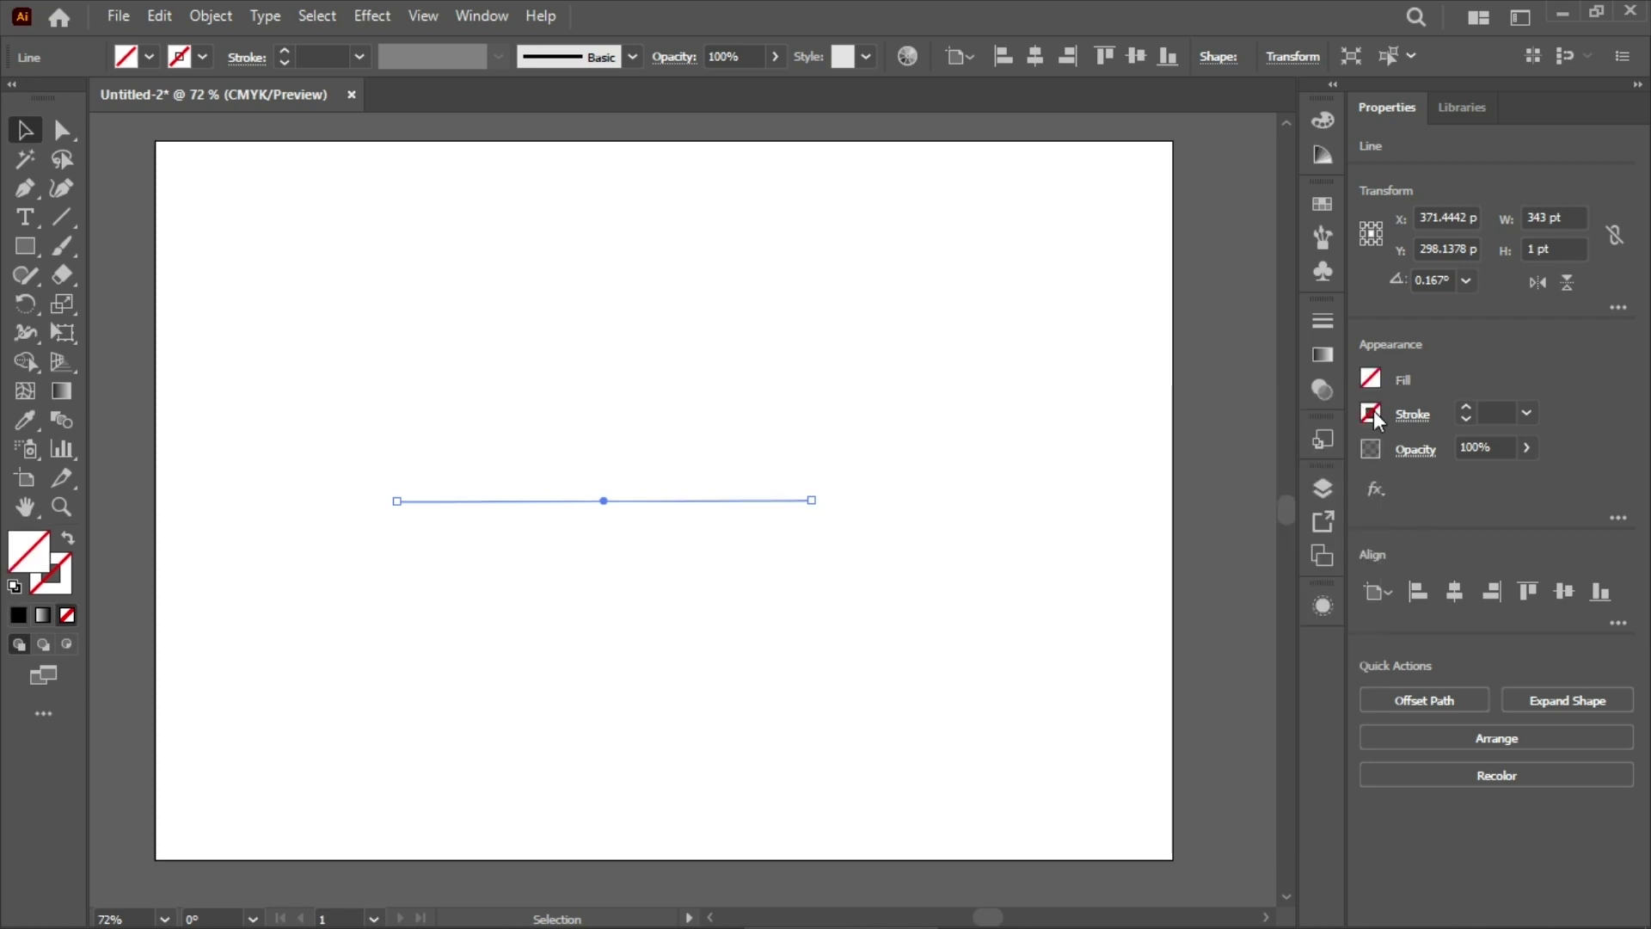
left_click(1372, 413)
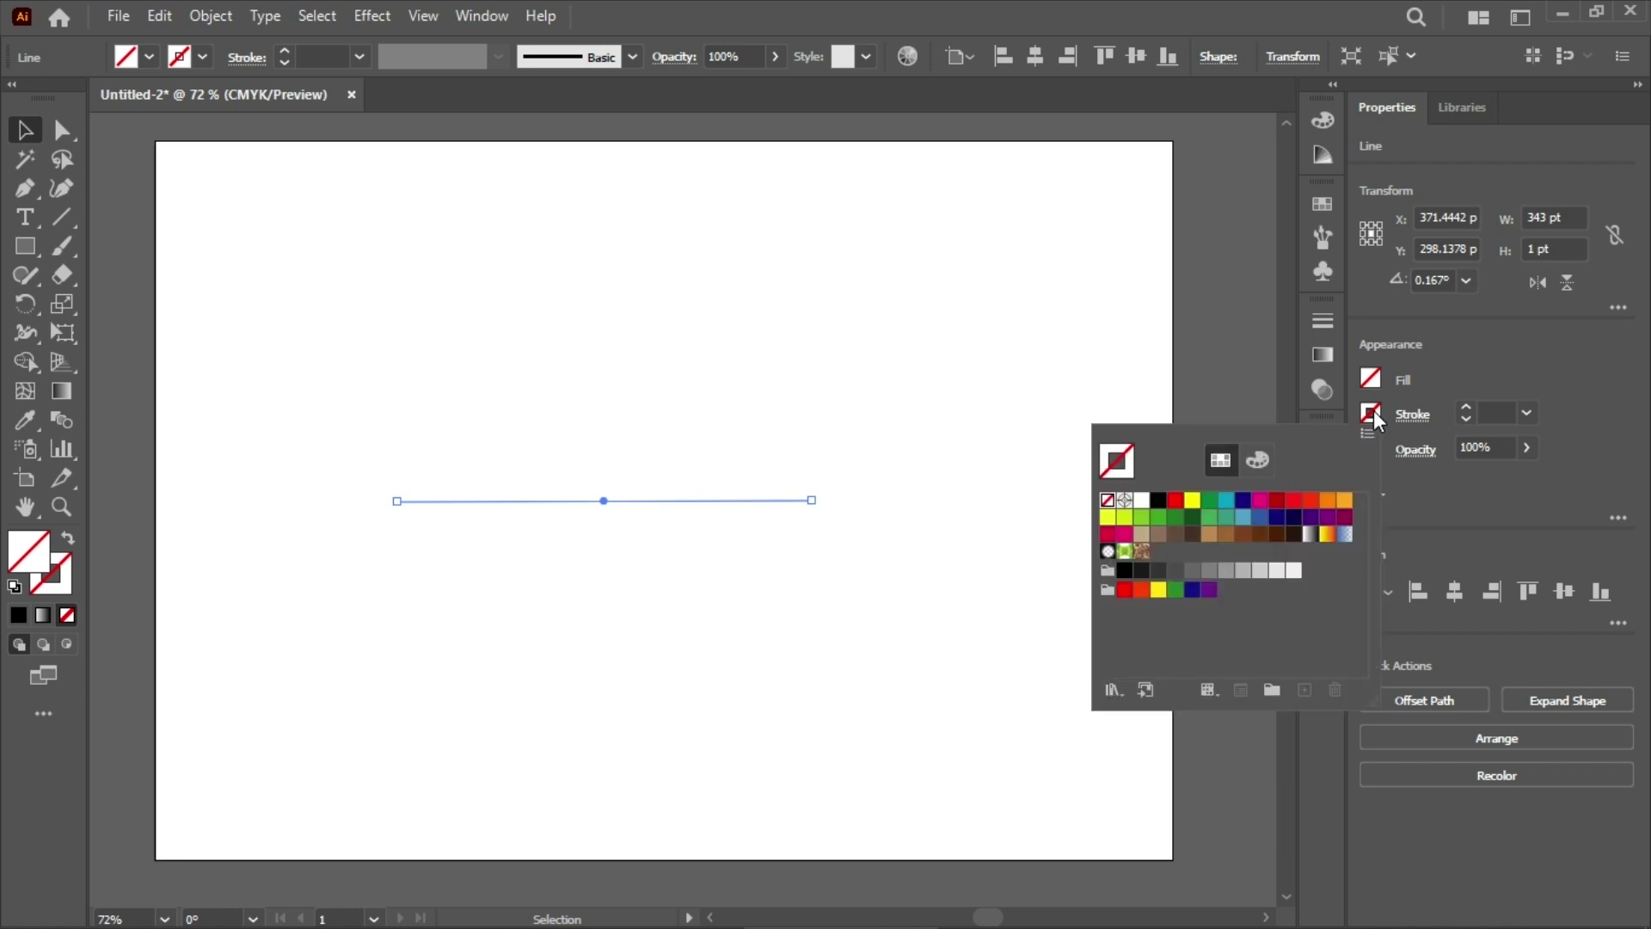
left_click(1160, 500)
left_click(1240, 456)
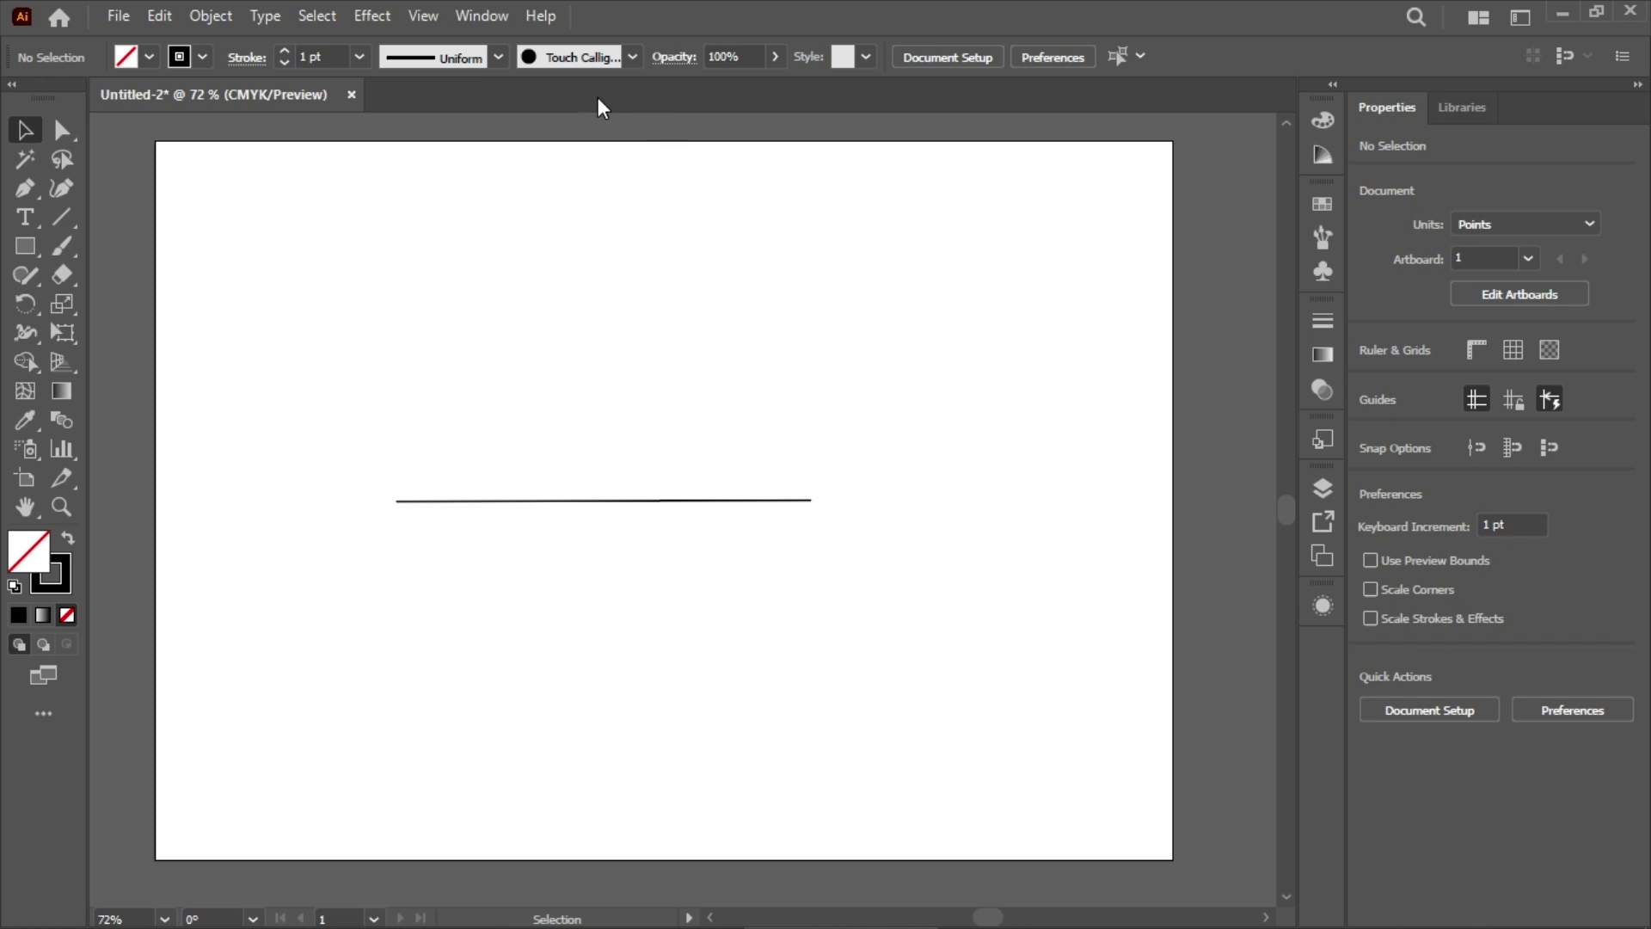
Set the General unit to Centimeters on the Preferences Units page.
left_click(1041, 57)
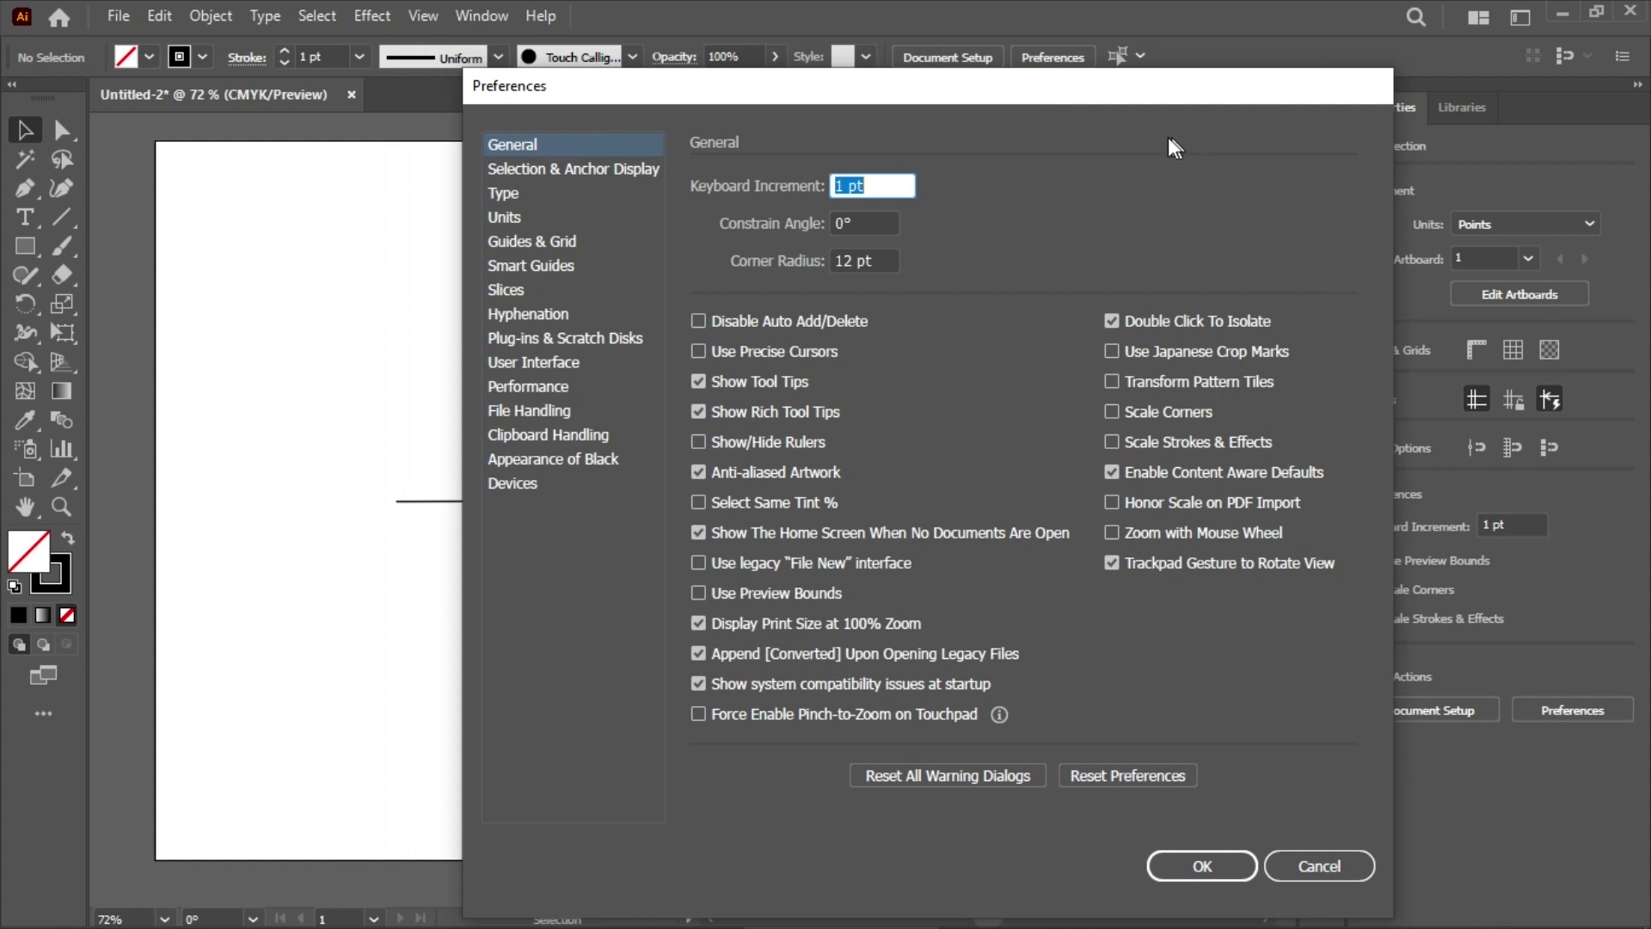
left_click(515, 219)
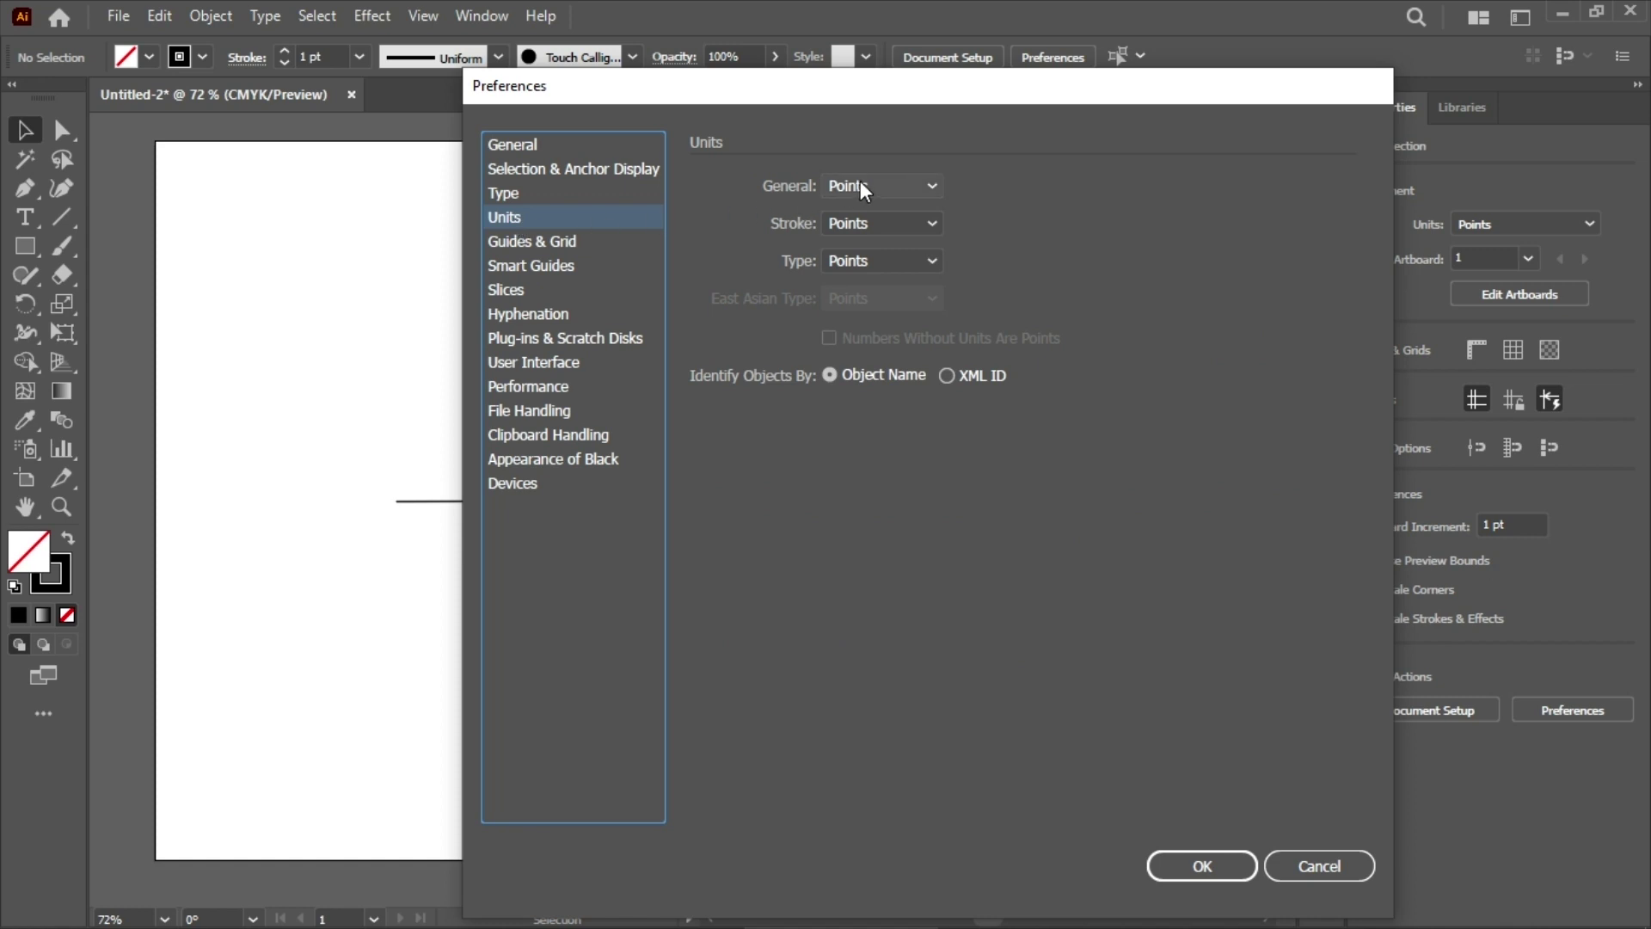
left_click(922, 186)
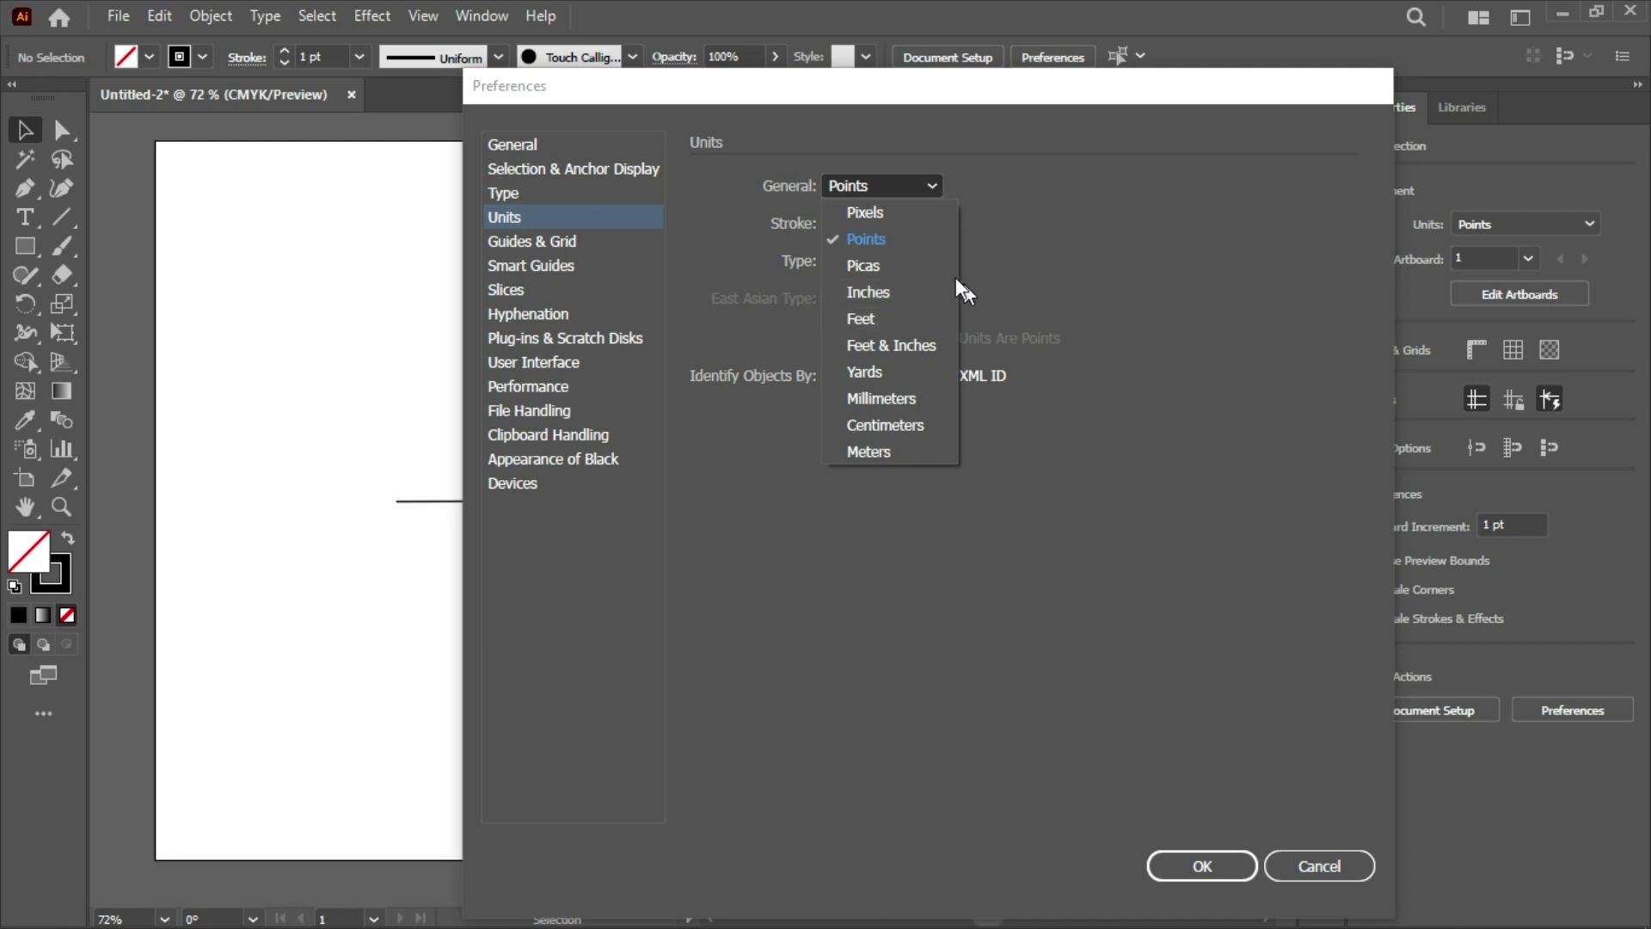
left_click(915, 434)
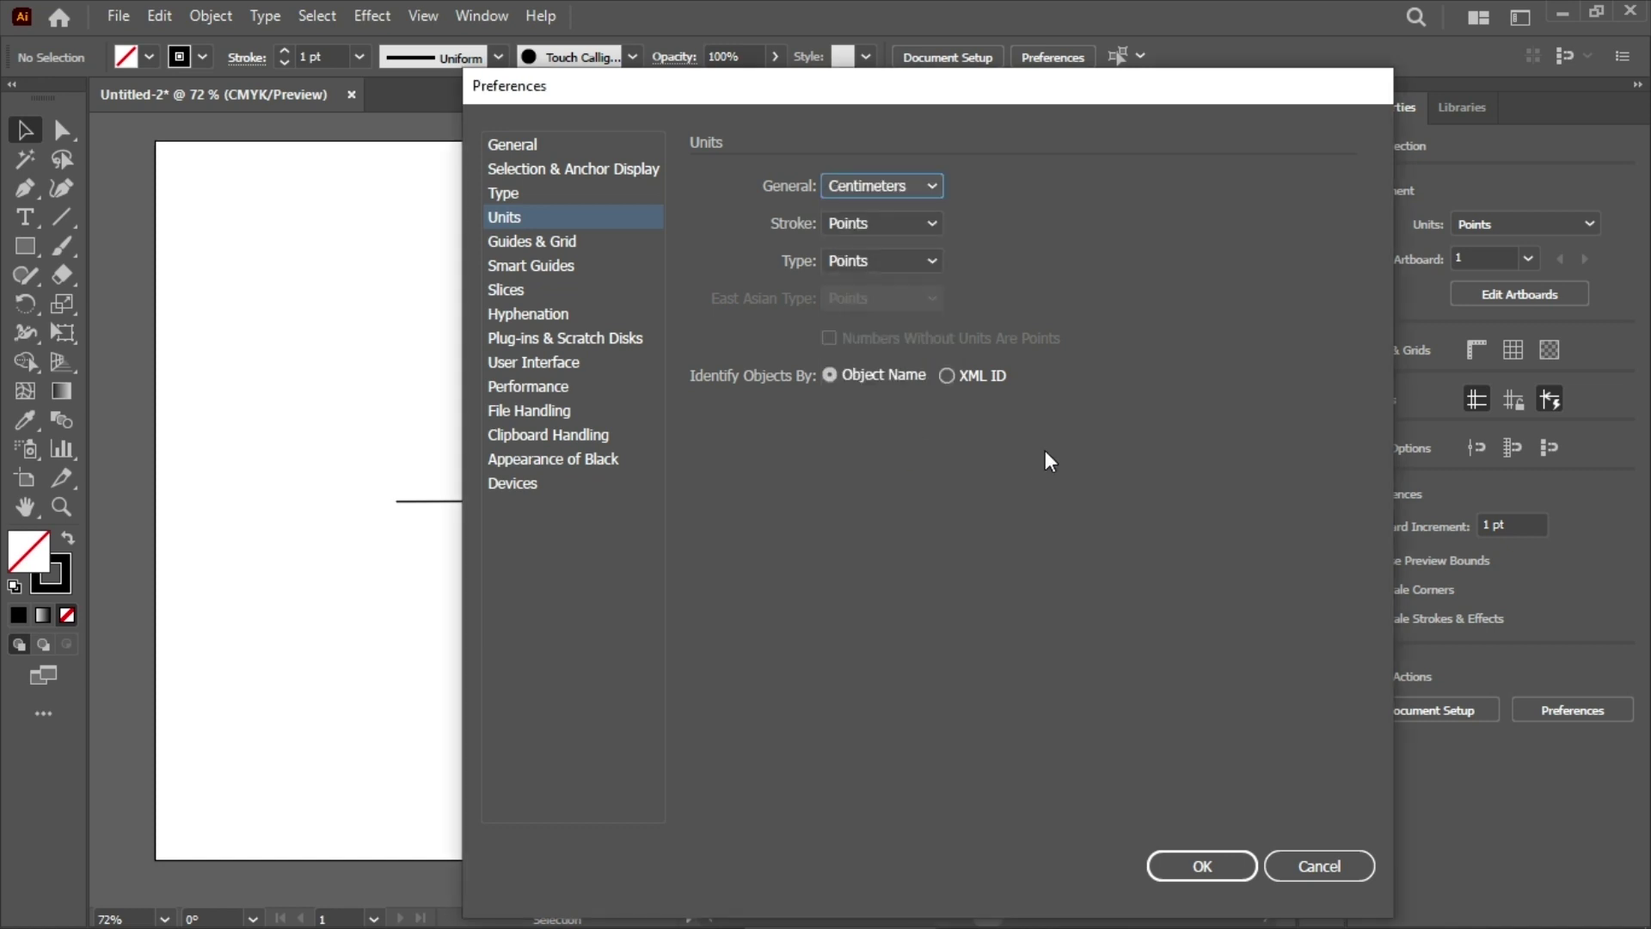
left_click(1221, 867)
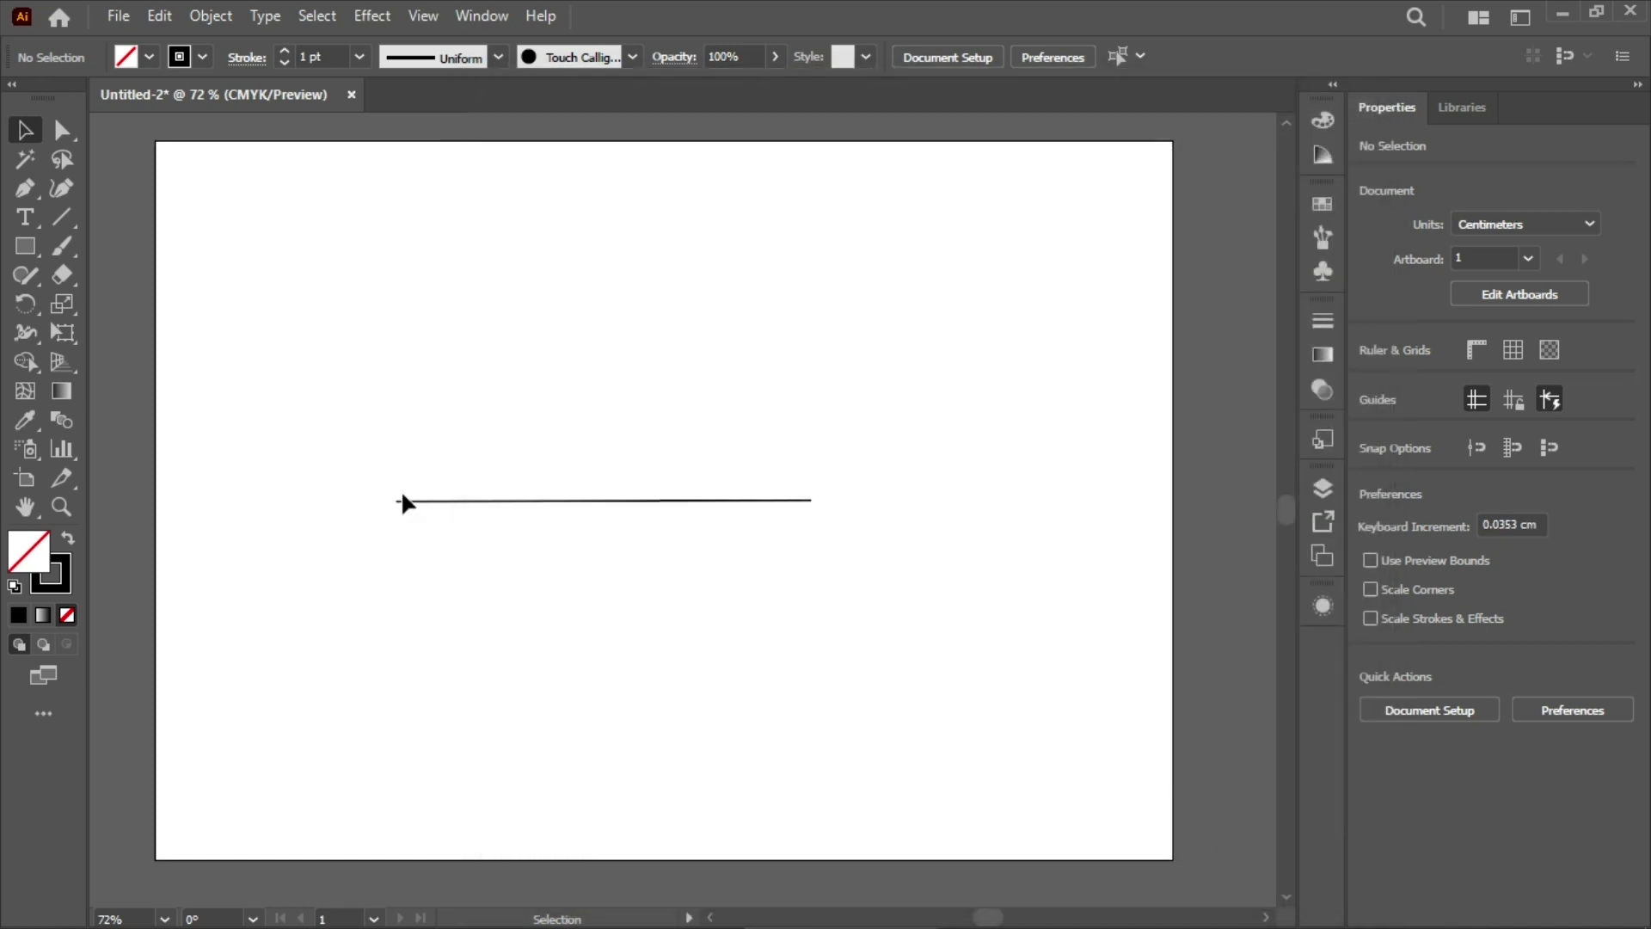
left_click(61, 216)
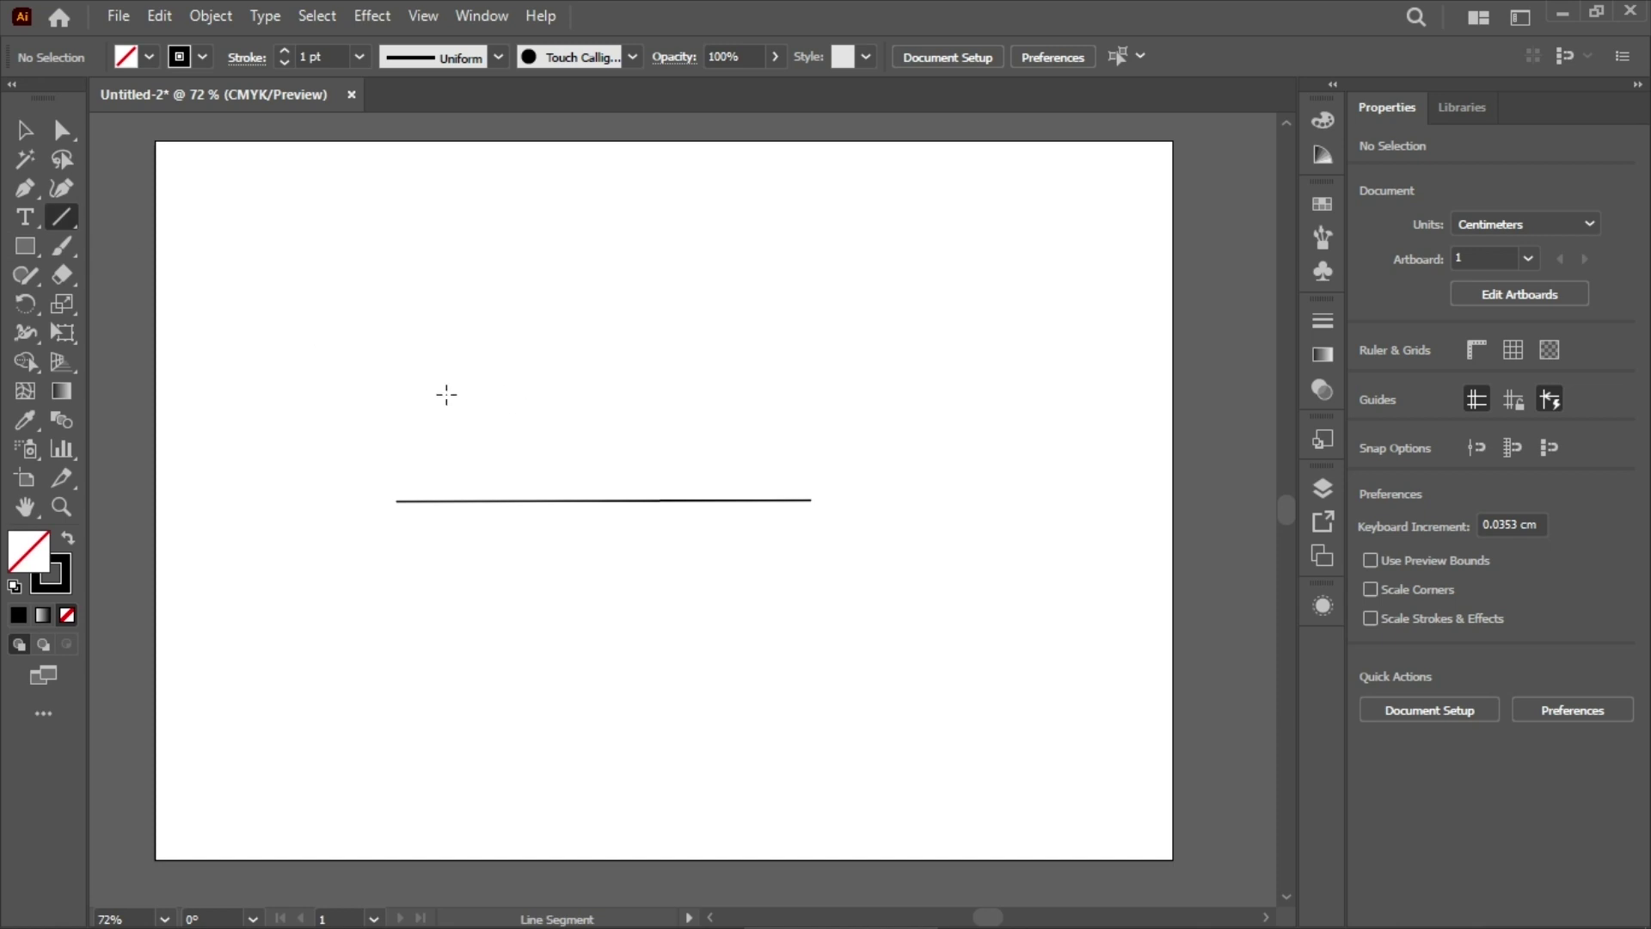
After discarding a trial line, draw a 13.16 cm line at 135° from the horizontal line's right end.
left_click_drag(383, 311, 790, 291)
mouse_move(821, 292)
left_mouse_down()
mouse_move(737, 184)
mouse_move(350, 166)
mouse_move(413, 494)
mouse_move(559, 198)
mouse_move(465, 446)
mouse_move(361, 451)
mouse_move(645, 333)
mouse_move(800, 343)
left_mouse_up()
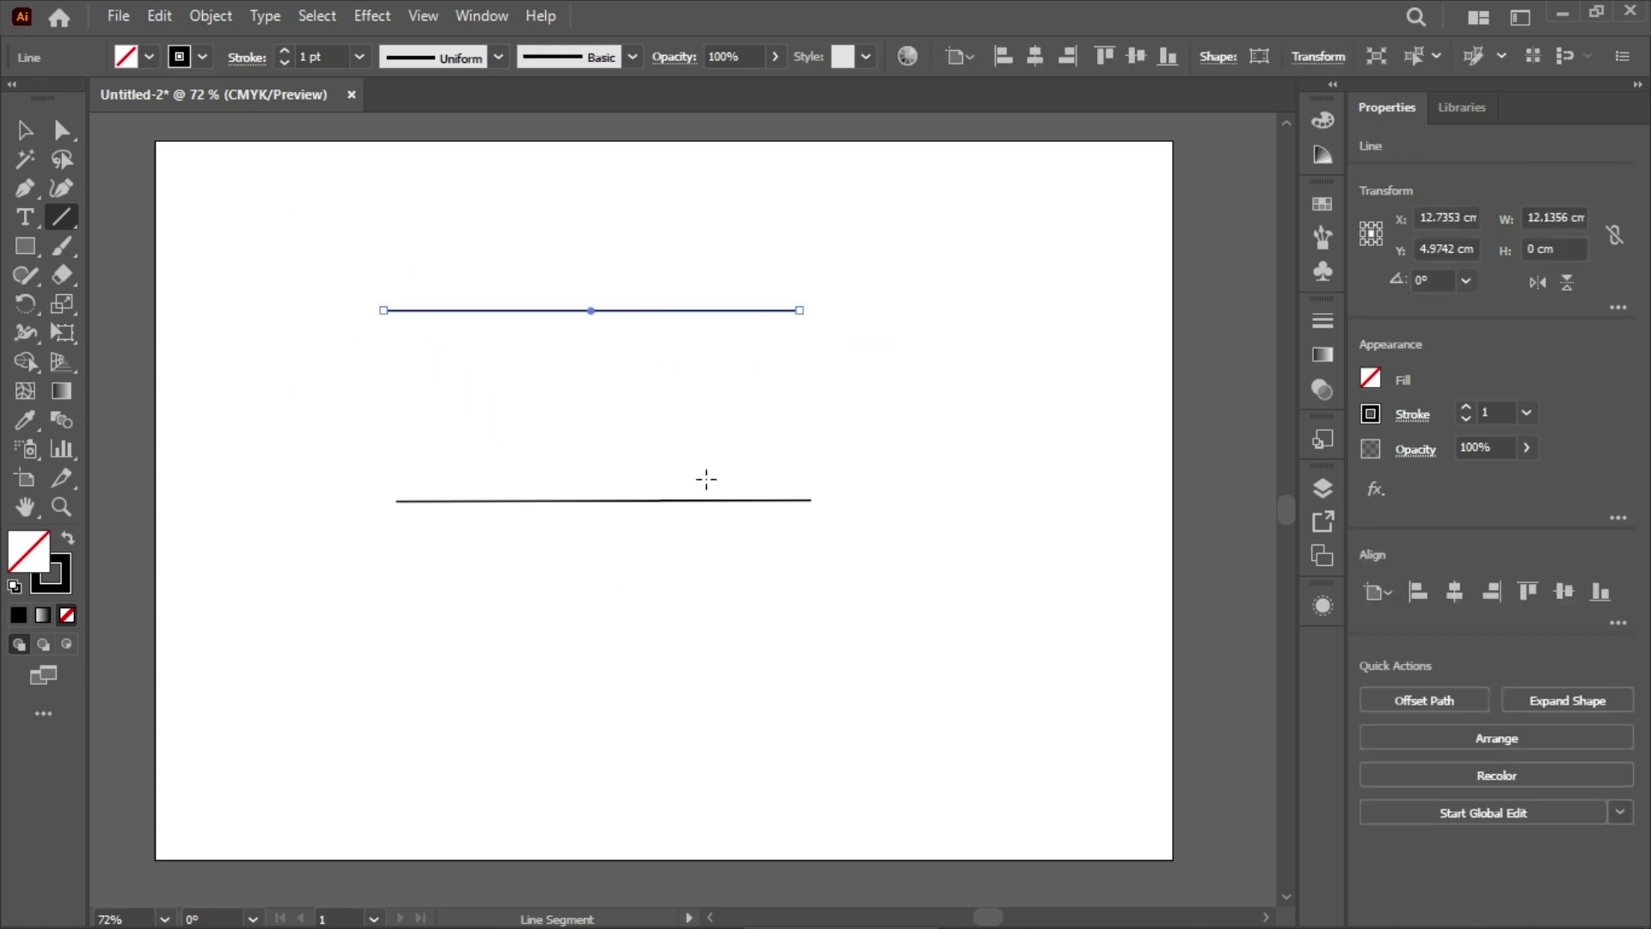
key("ctrl+z")
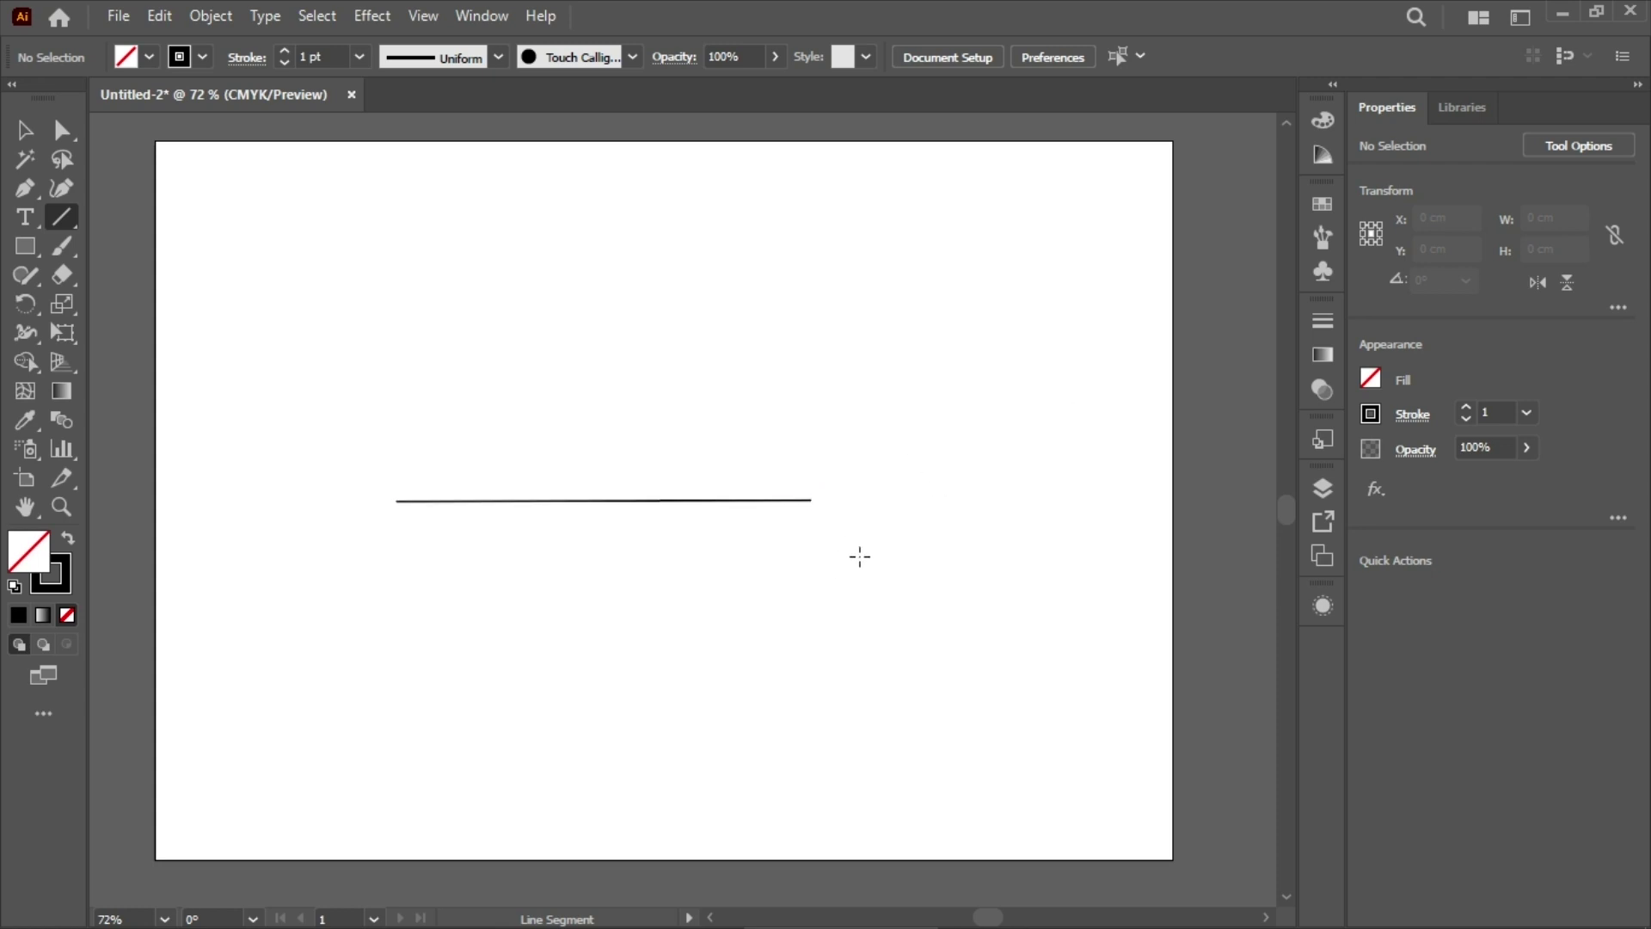
left_click_drag(810, 500, 488, 184)
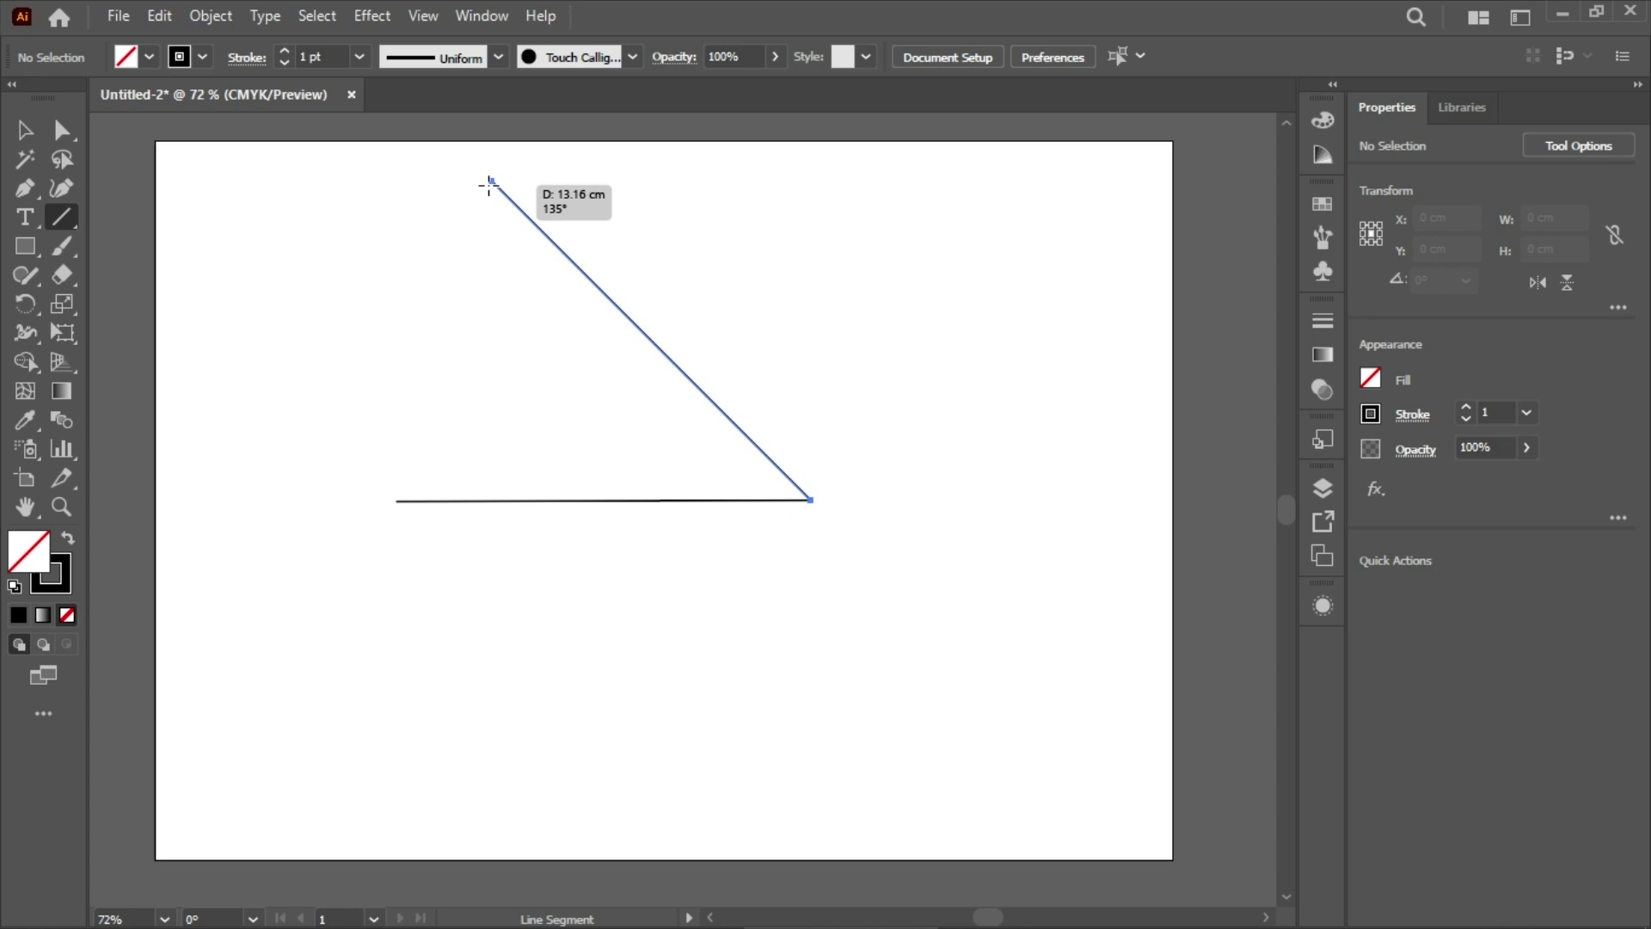
left_click_drag(488, 184, 489, 183)
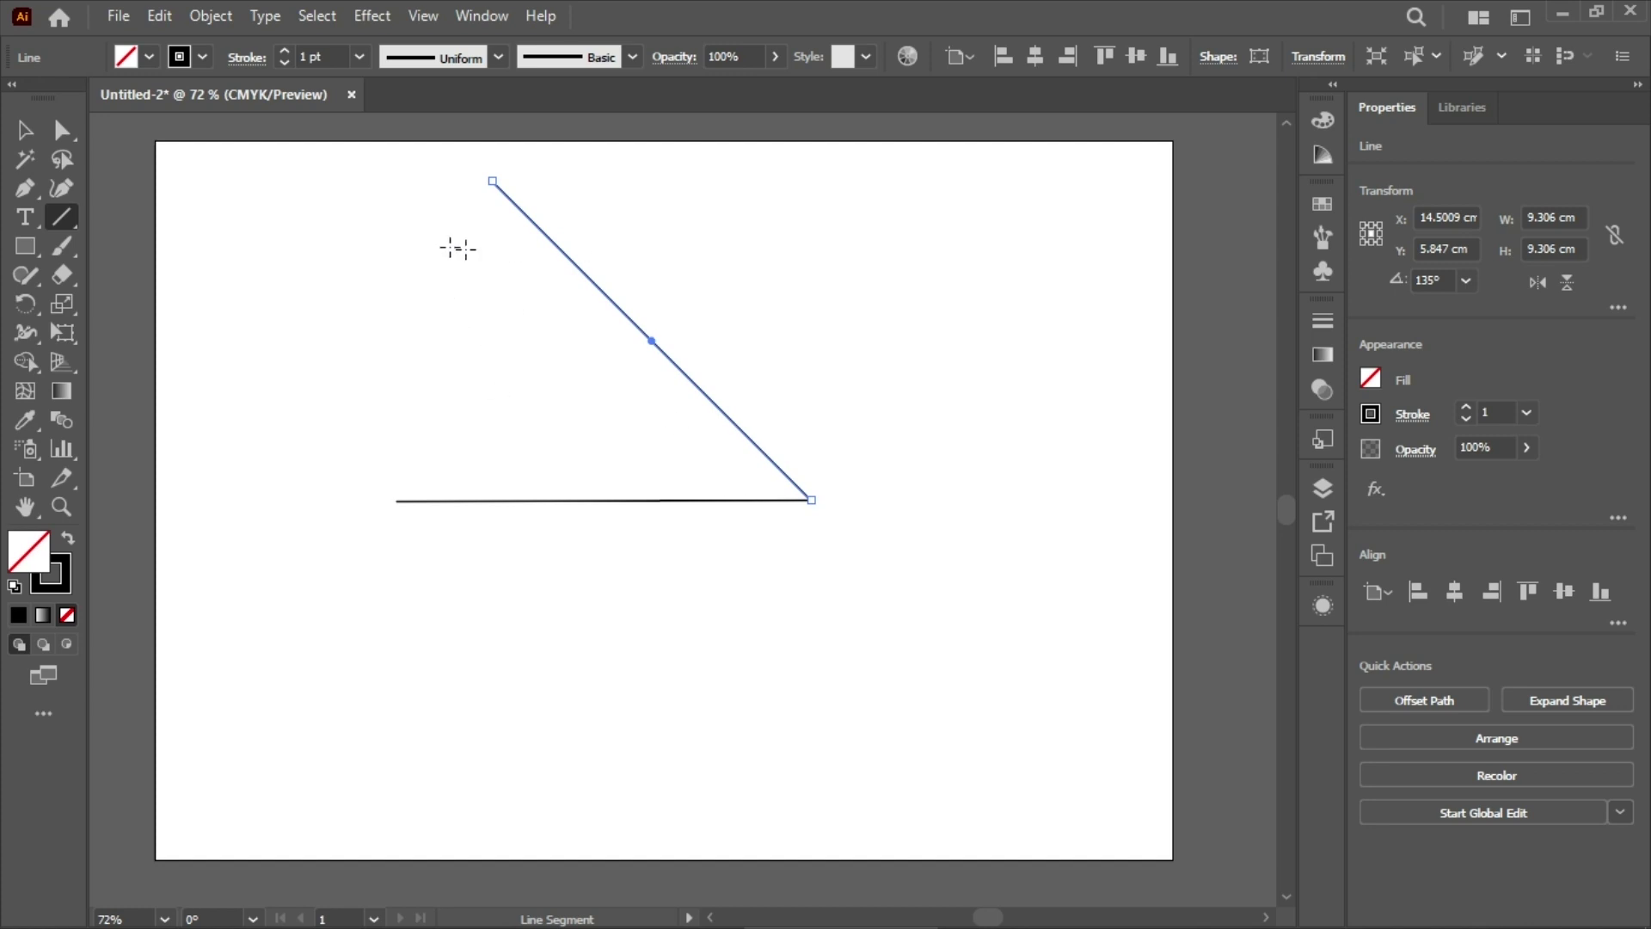
Move the diagonal and horizontal lines together down and to the left.
right_click(369, 189)
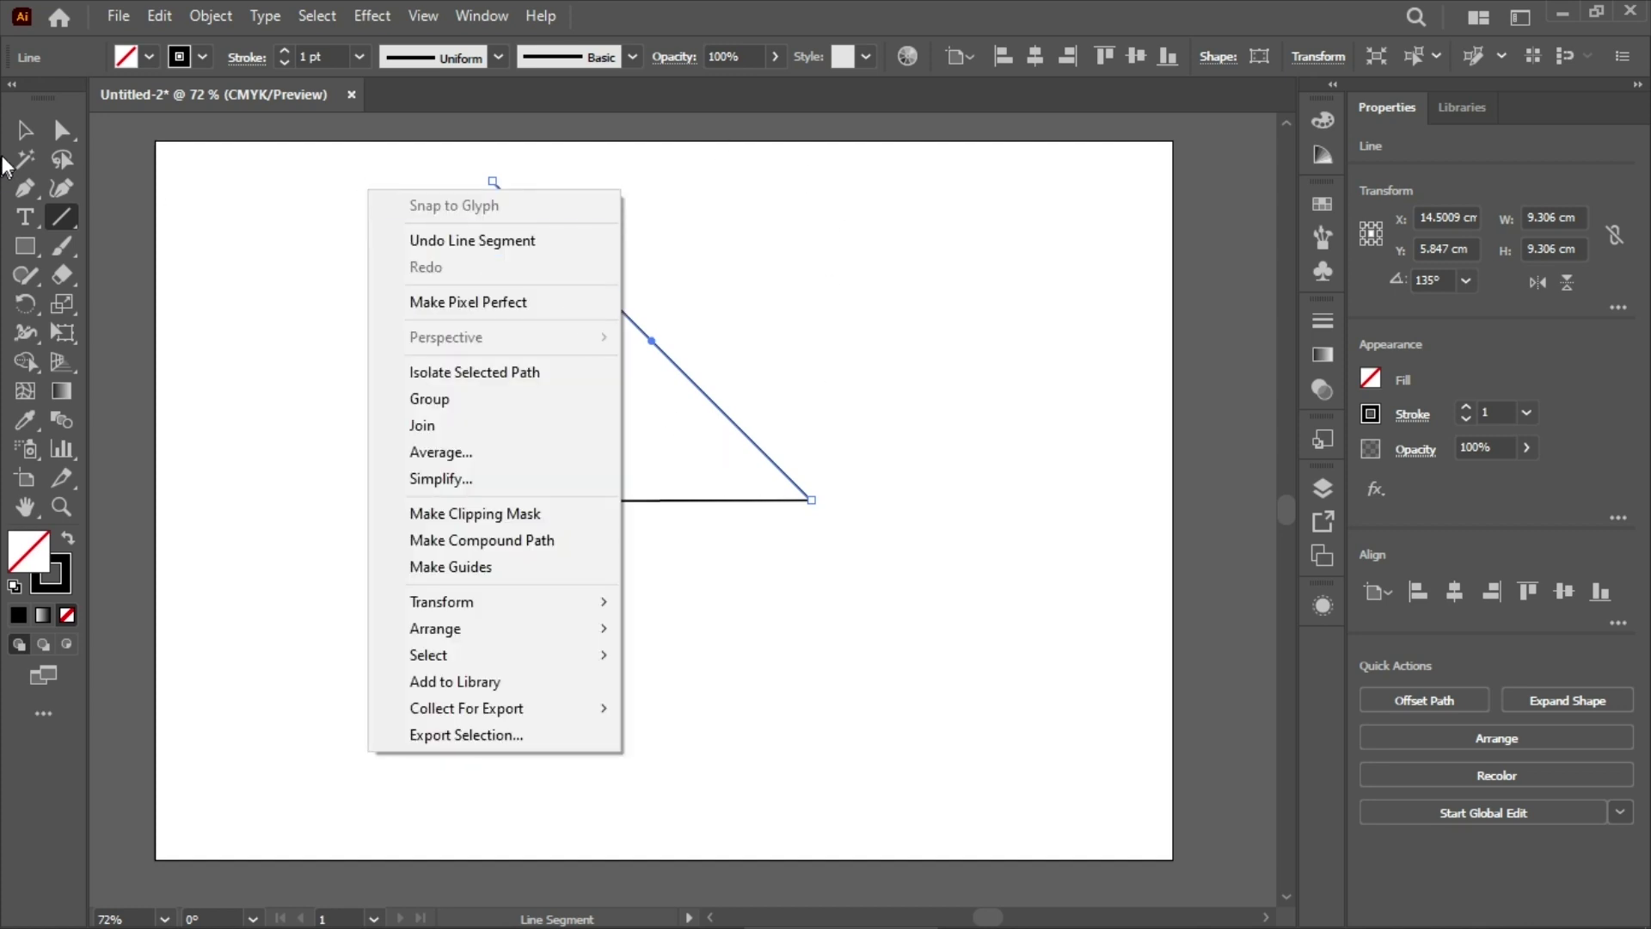
left_click(25, 137)
left_click_drag(683, 177, 822, 469)
left_click_drag(356, 188, 920, 675)
left_click_drag(745, 497, 579, 657)
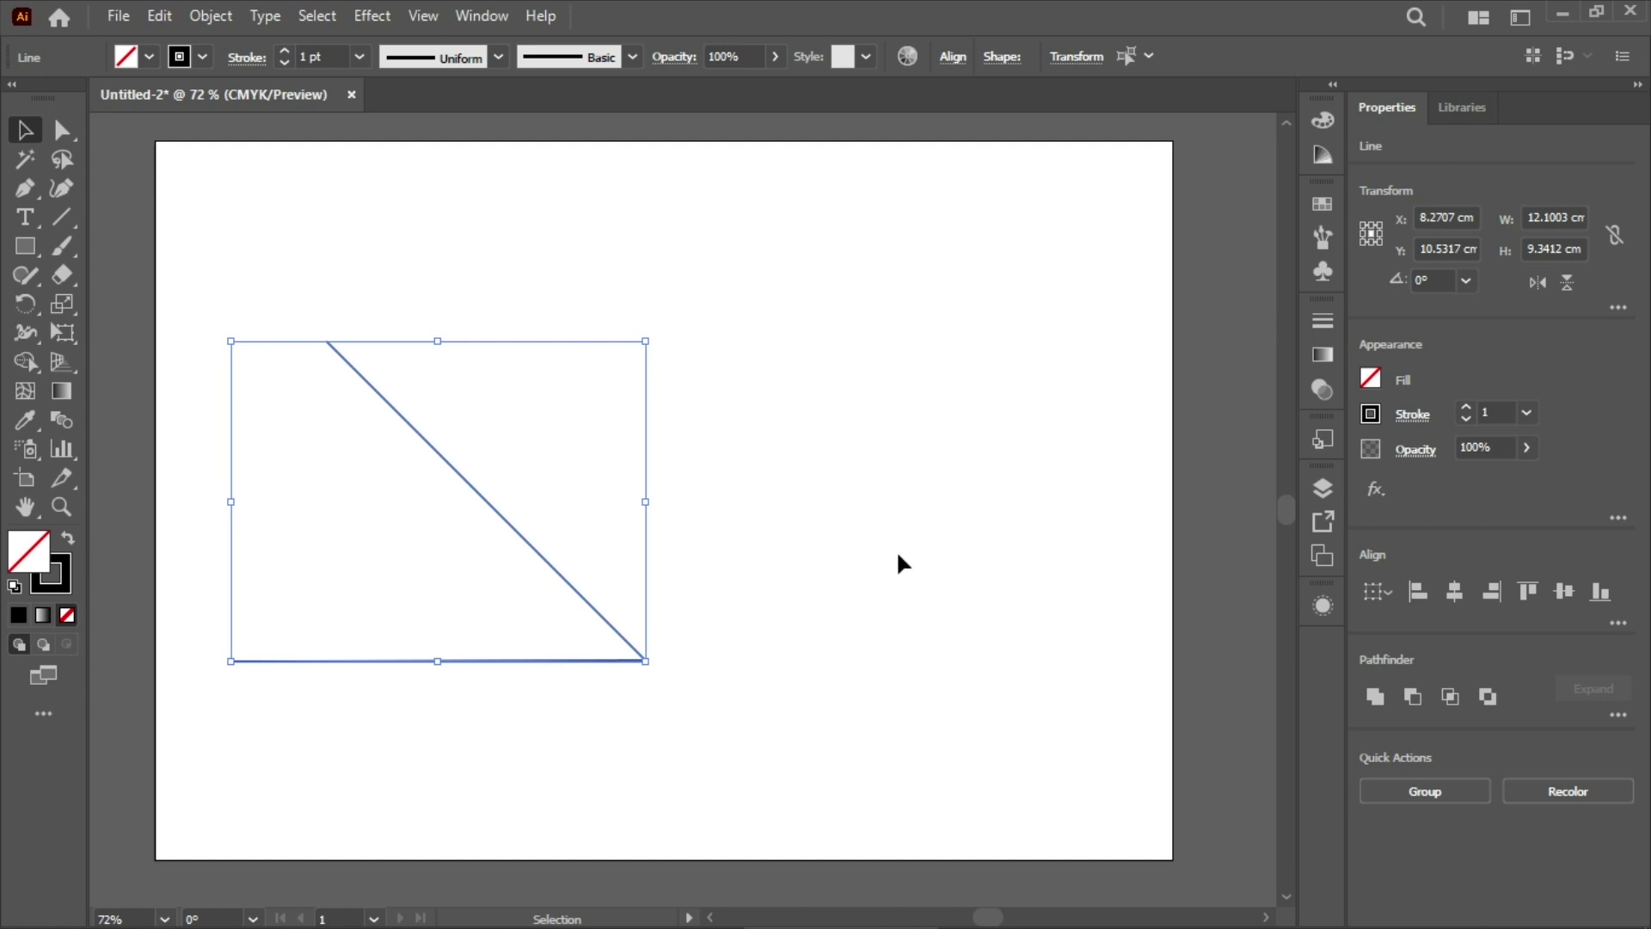
left_click(896, 549)
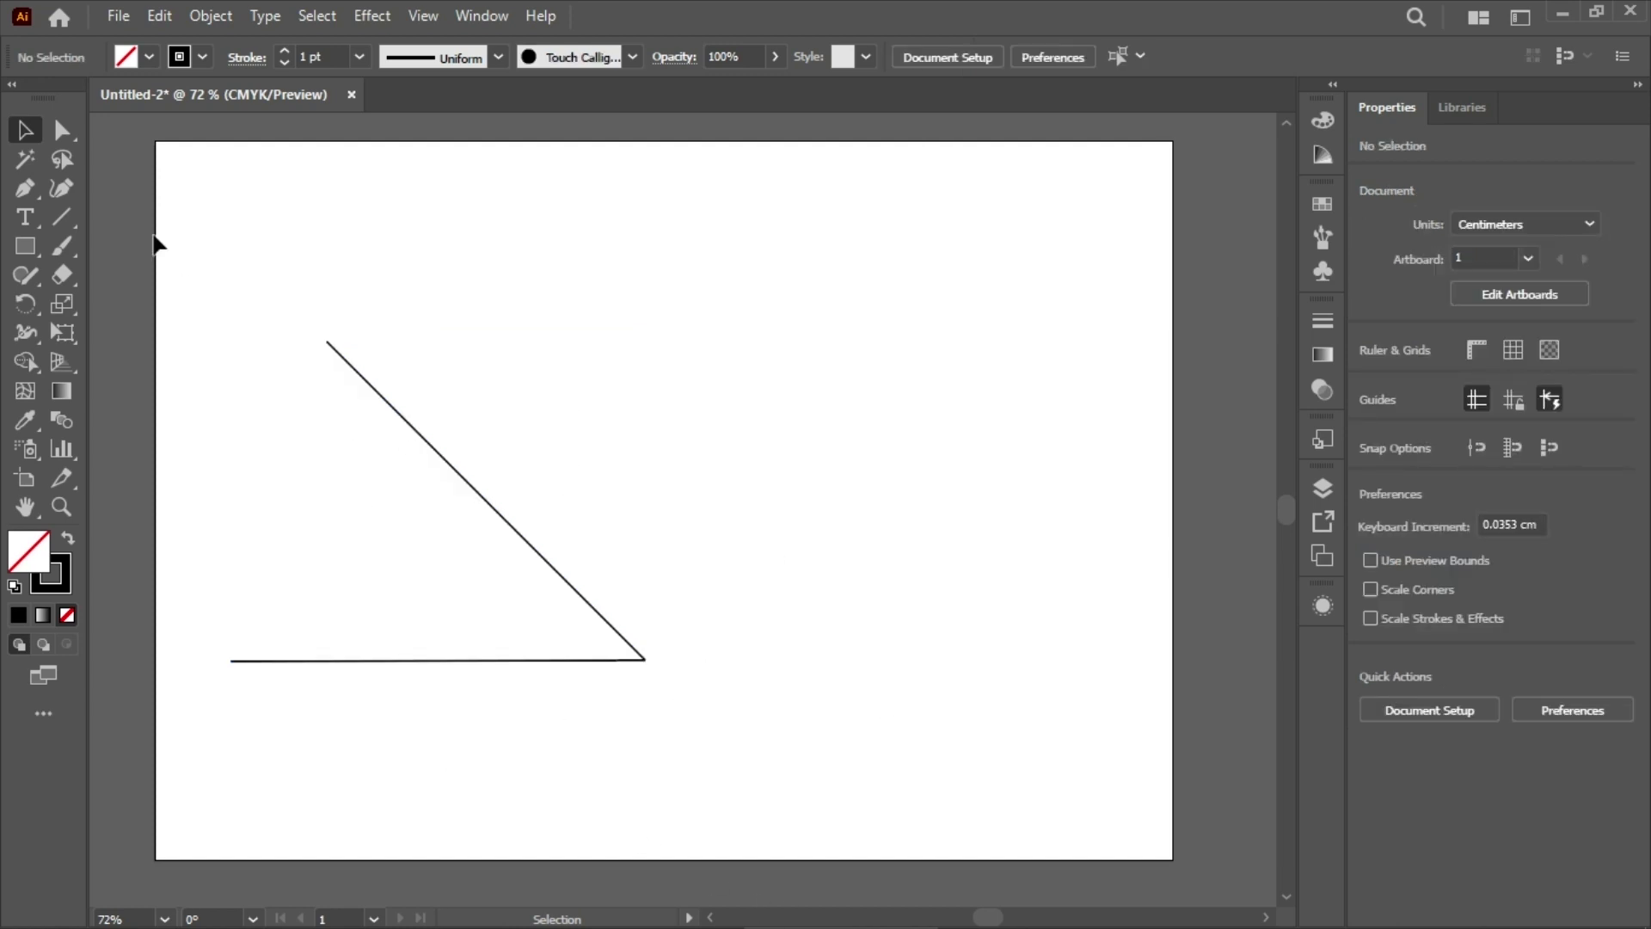
Draw an 8.03 cm line at 45° rising from the diagonal's top end.
left_click(61, 217)
left_click_drag(327, 341, 554, 179)
key("shift")
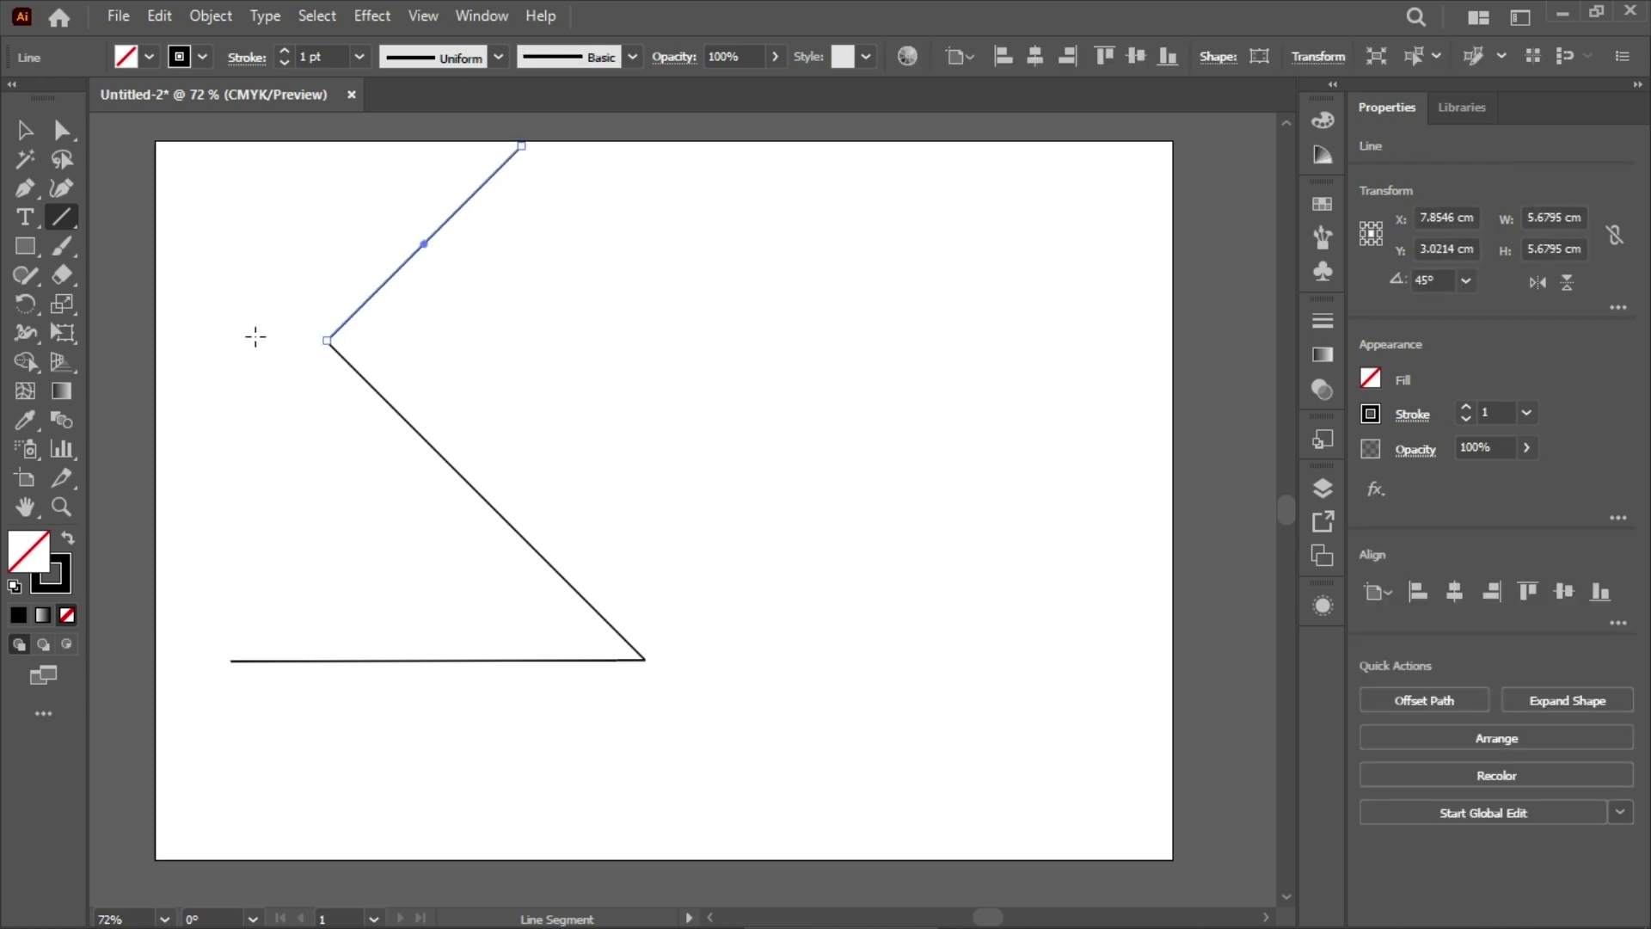
right_click(281, 241)
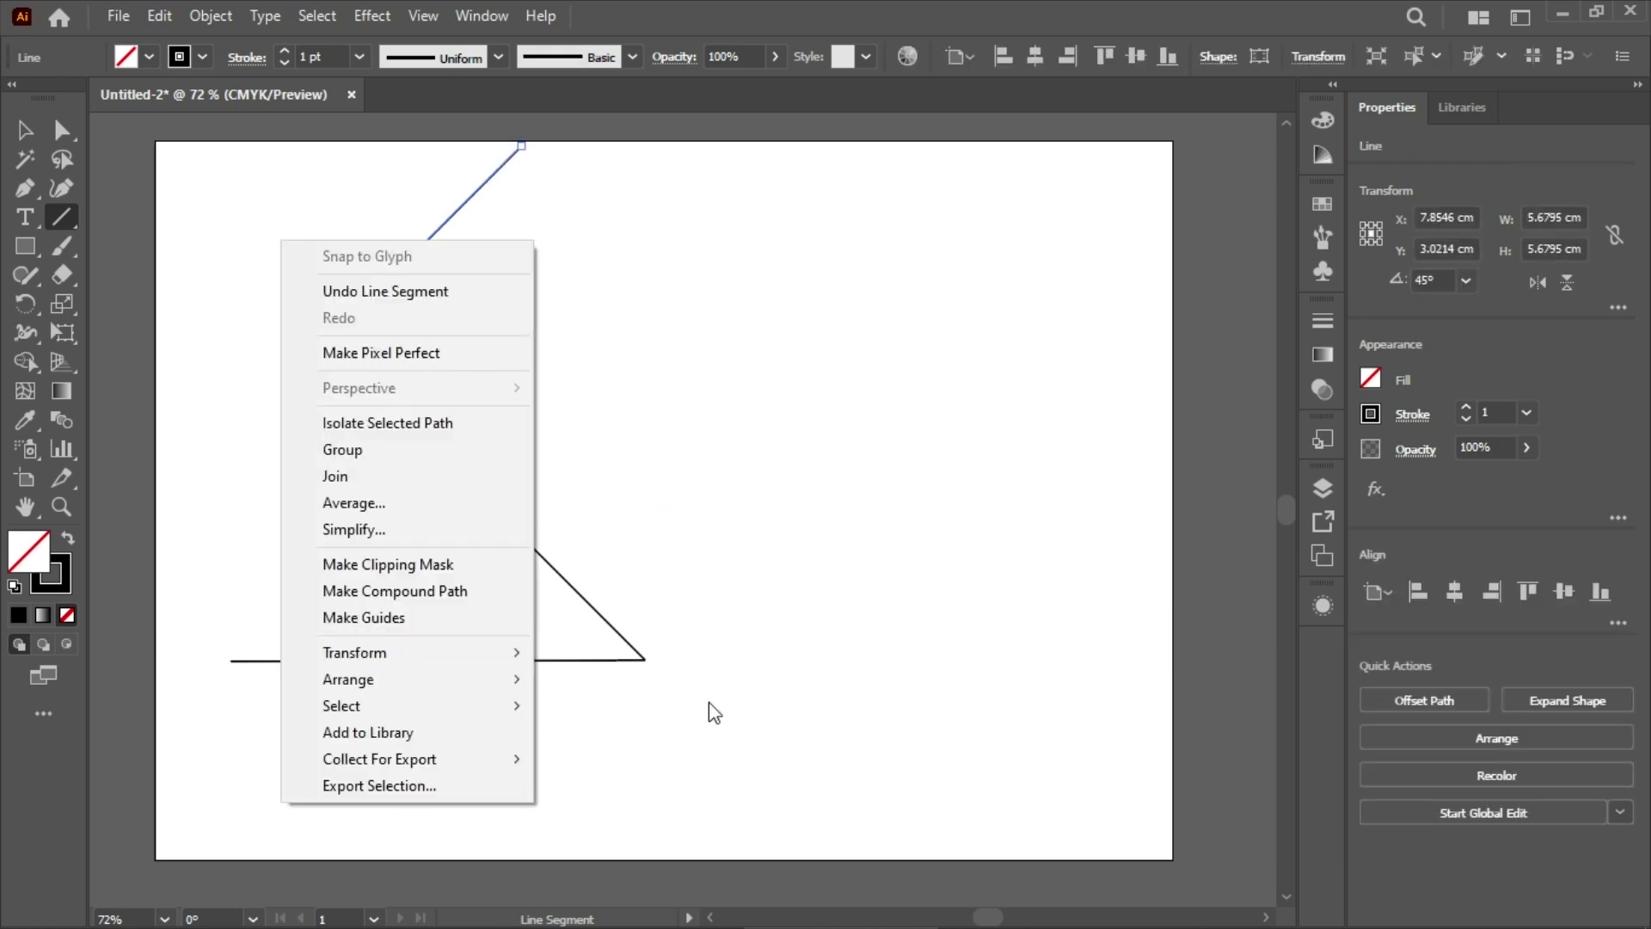
Shift the zigzag right and down, then delete the horizontal line.
left_click(28, 133)
left_click_drag(306, 177, 665, 652)
left_click_drag(422, 447, 554, 569)
left_click_drag(405, 663, 273, 571)
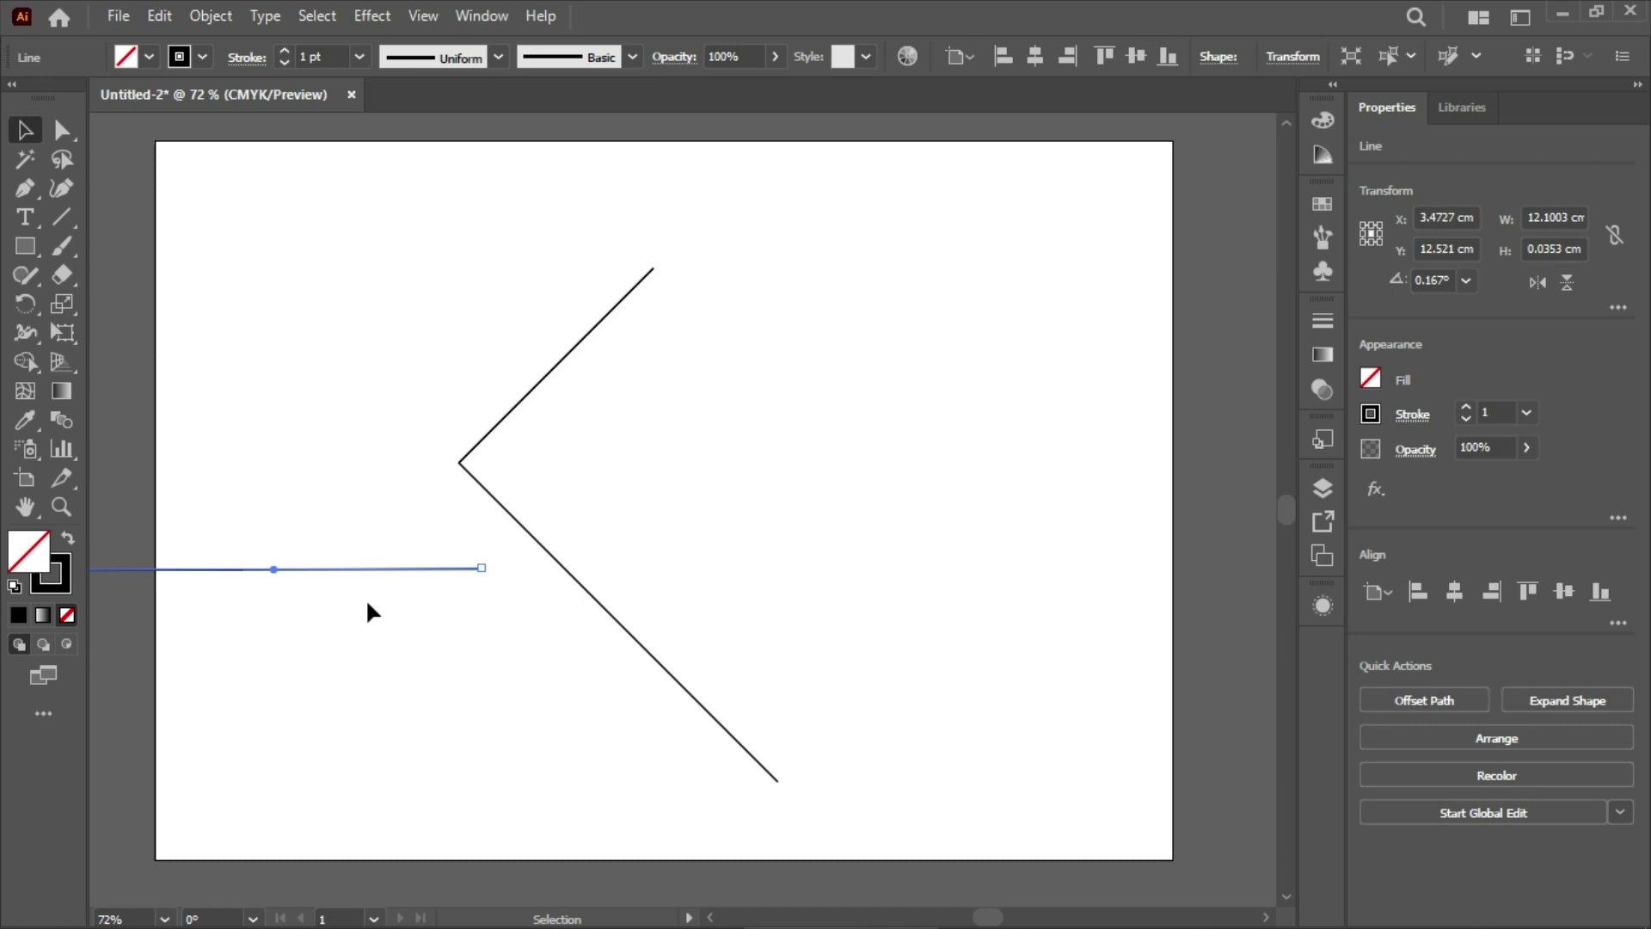
key("Delete")
Group the two diagonal lines into a single '<' chevron.
left_click_drag(362, 295, 879, 805)
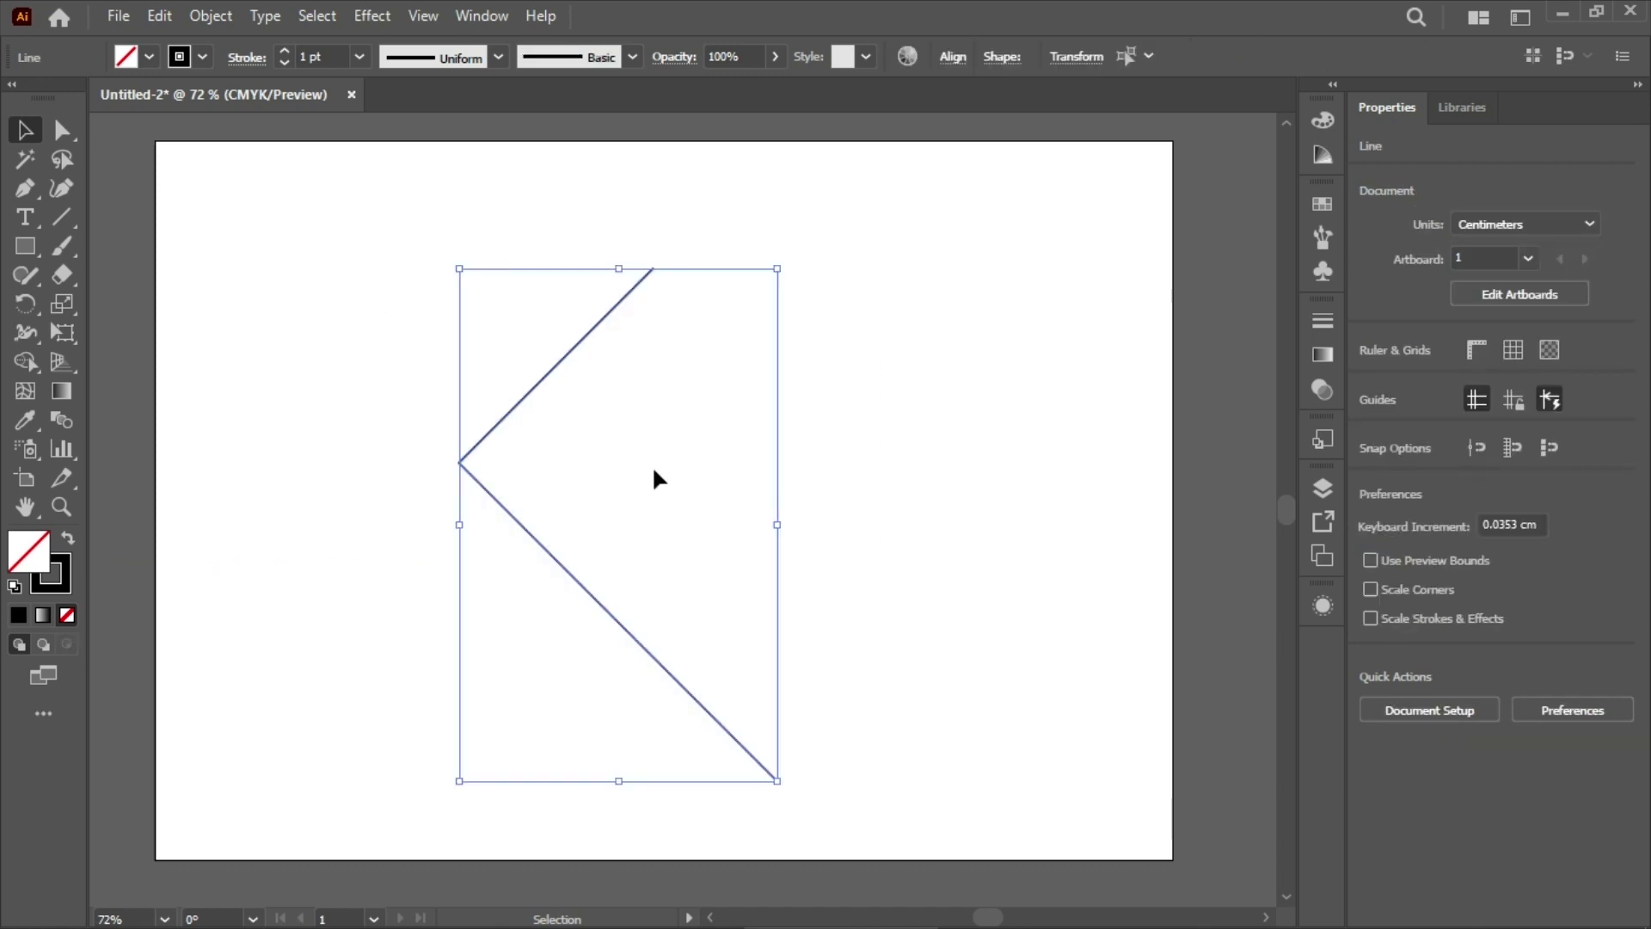
right_click(642, 503)
left_click(782, 577)
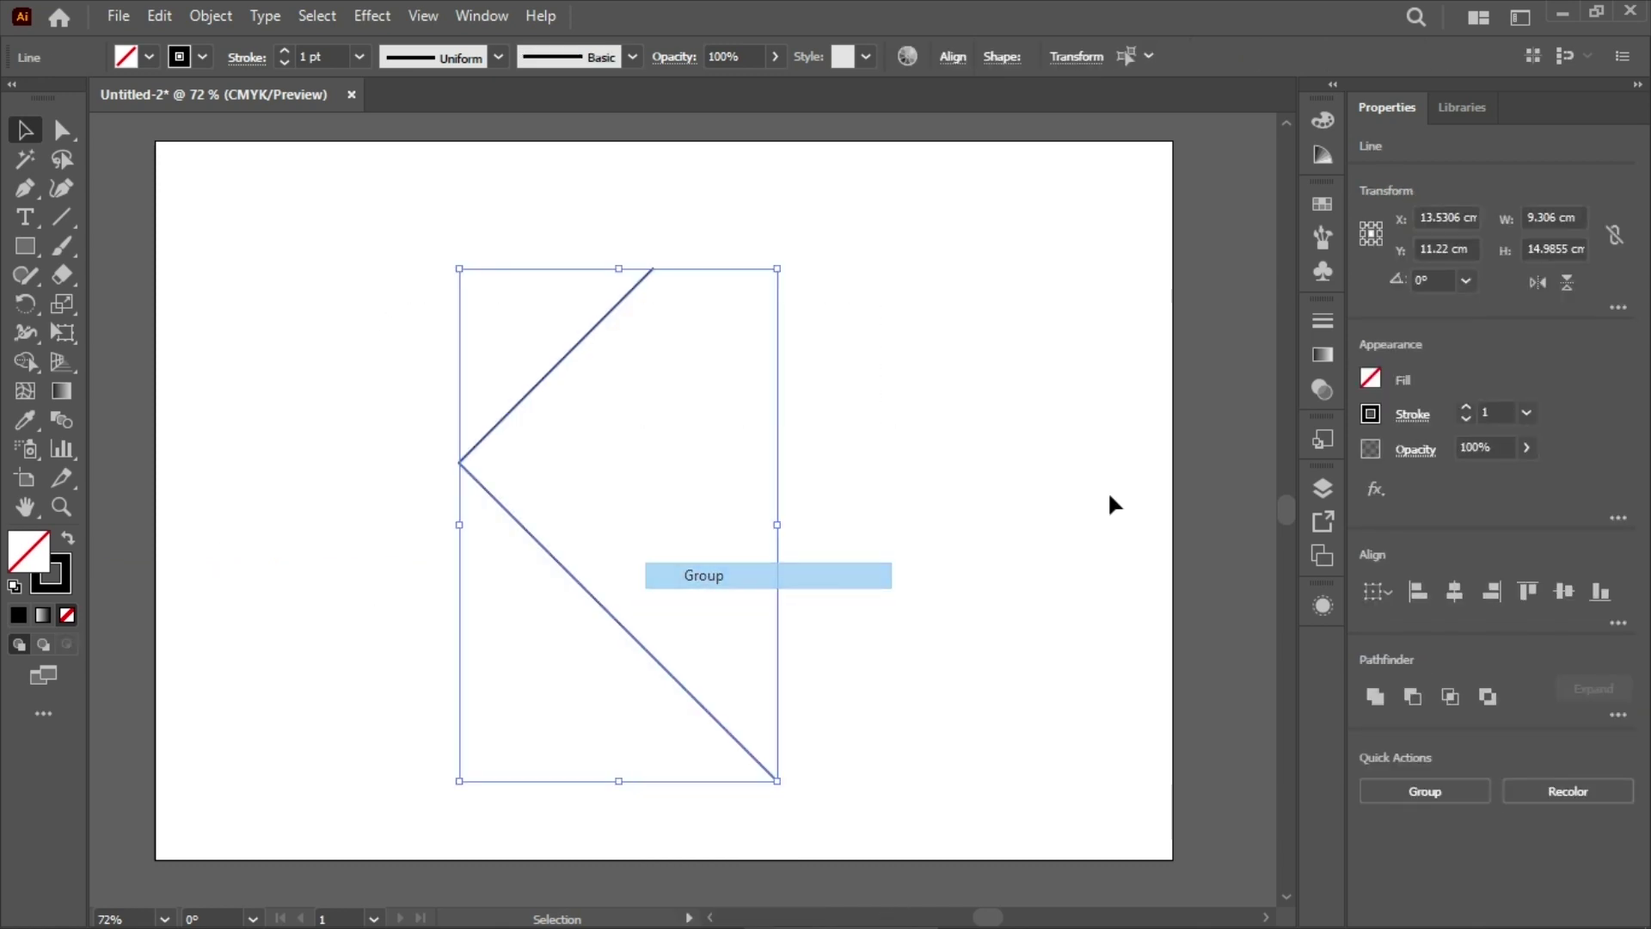
left_click(1113, 504)
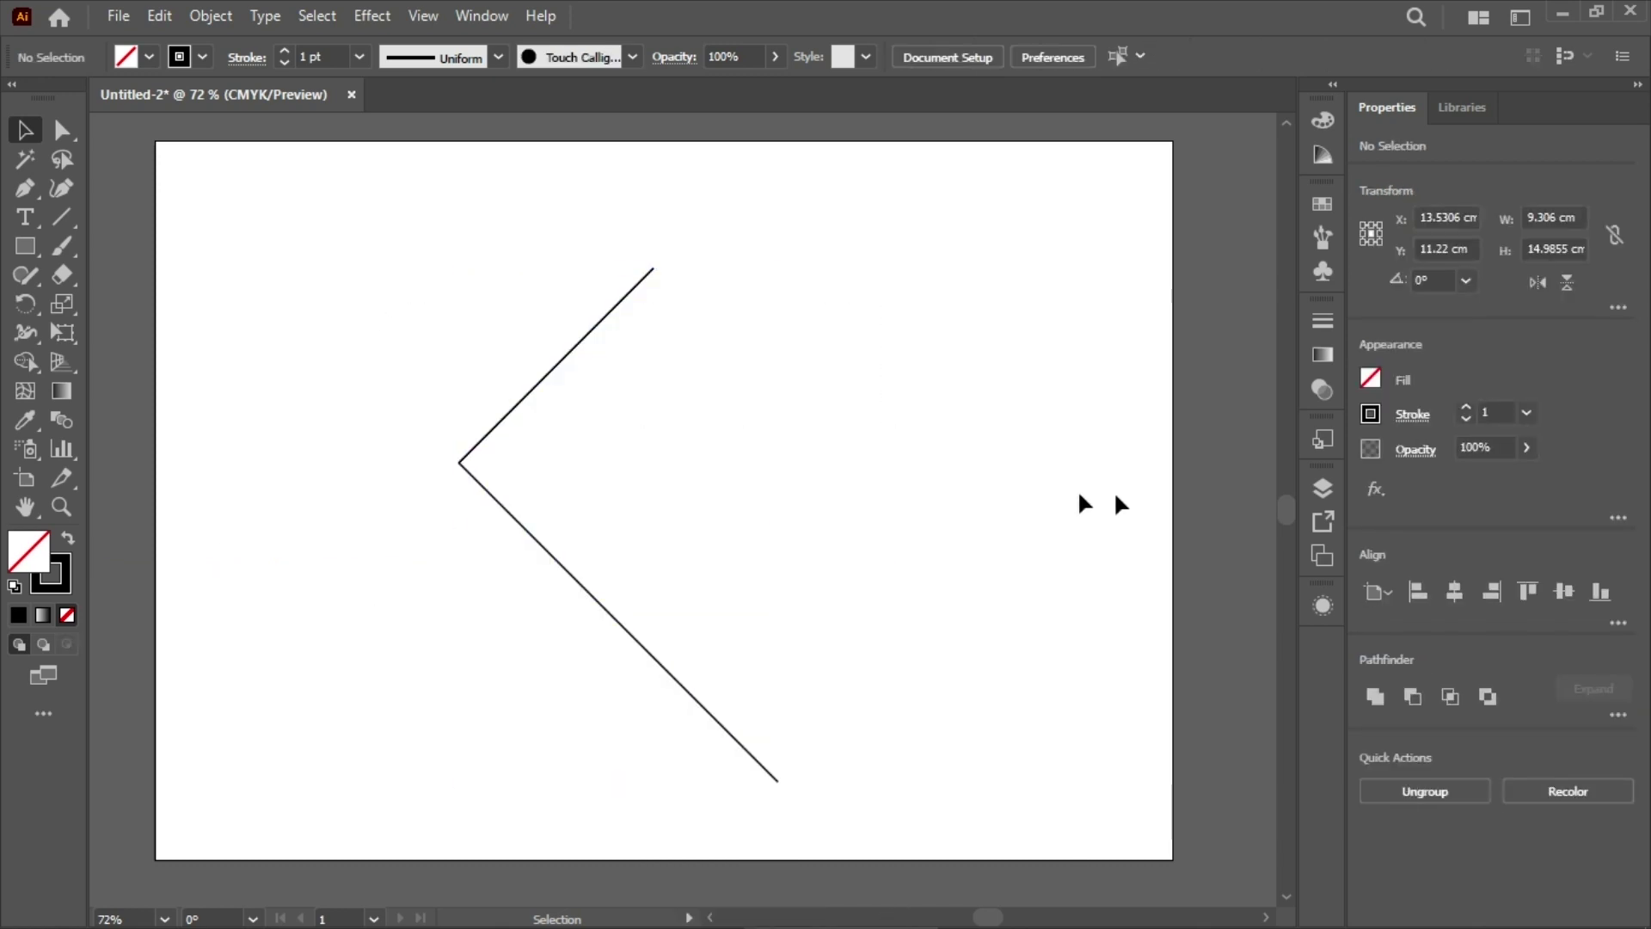
Draw a 19.47 × 9.6 cm rectangle across the chevron and fill it yellow.
left_click(31, 249)
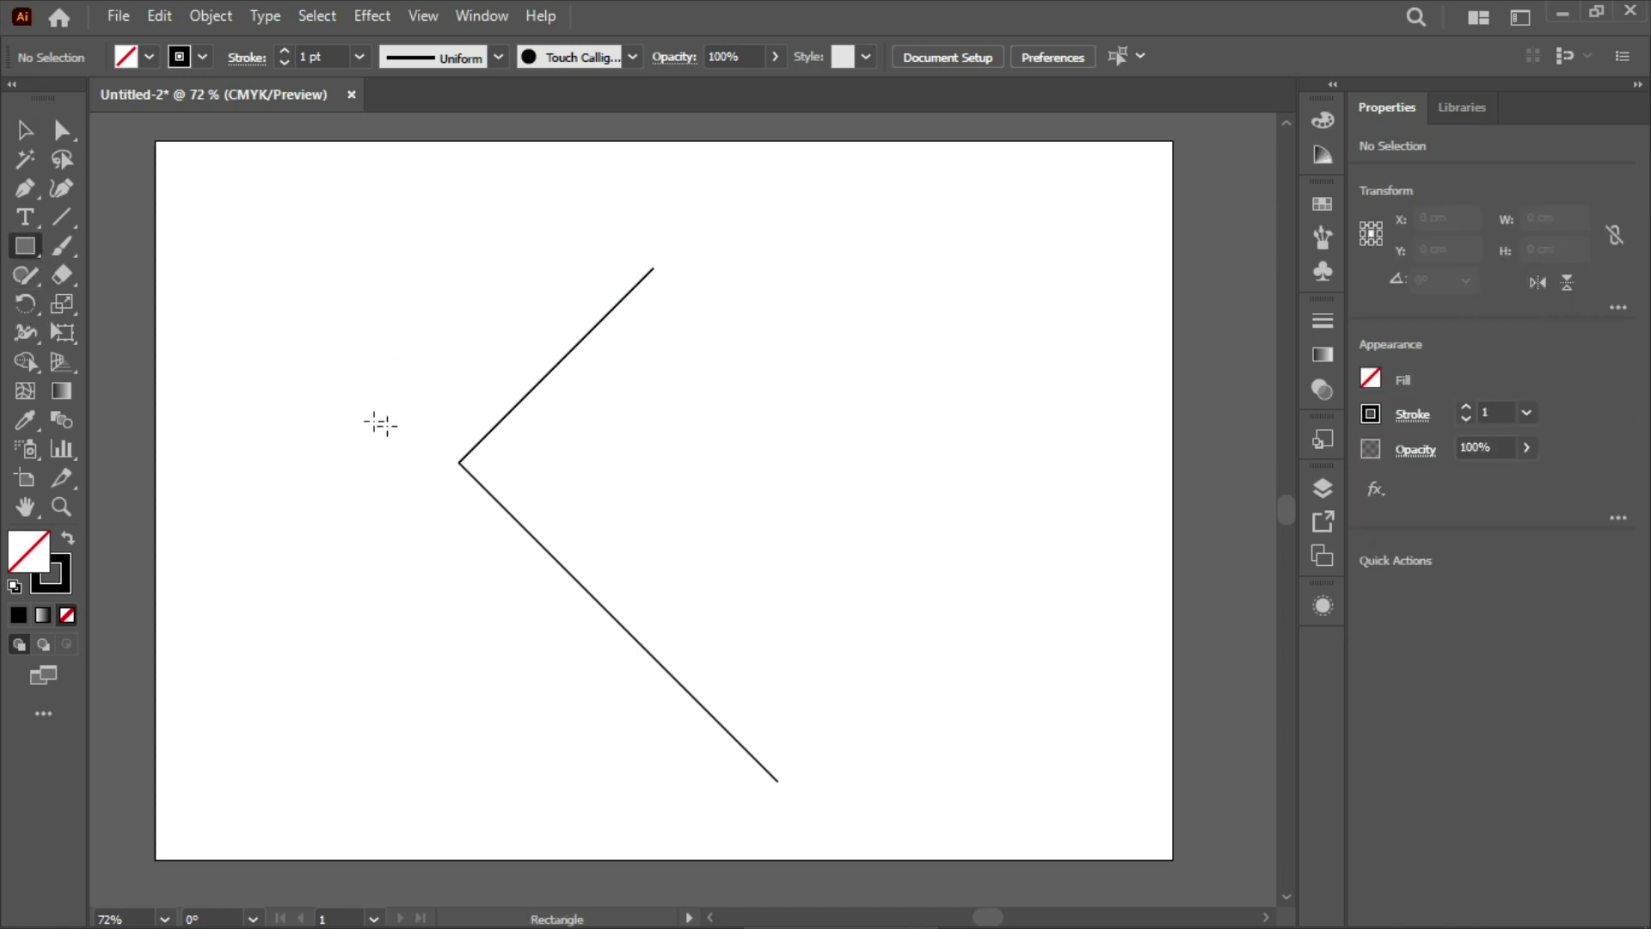
left_click_drag(369, 347, 1036, 677)
left_click(1373, 378)
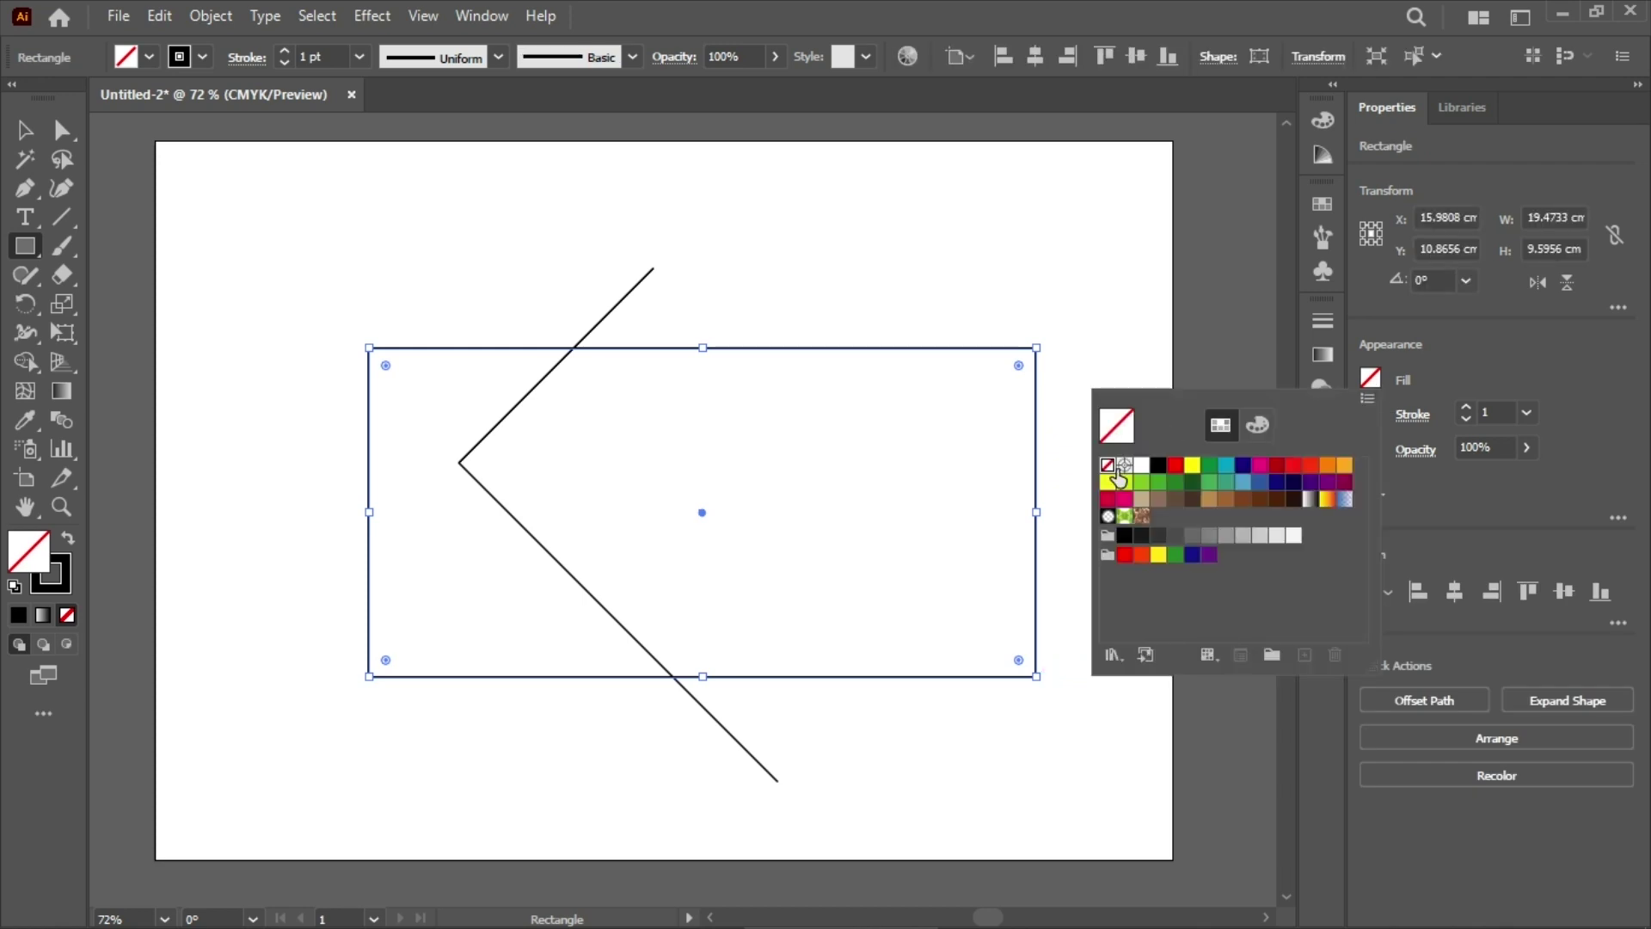
left_click(1191, 469)
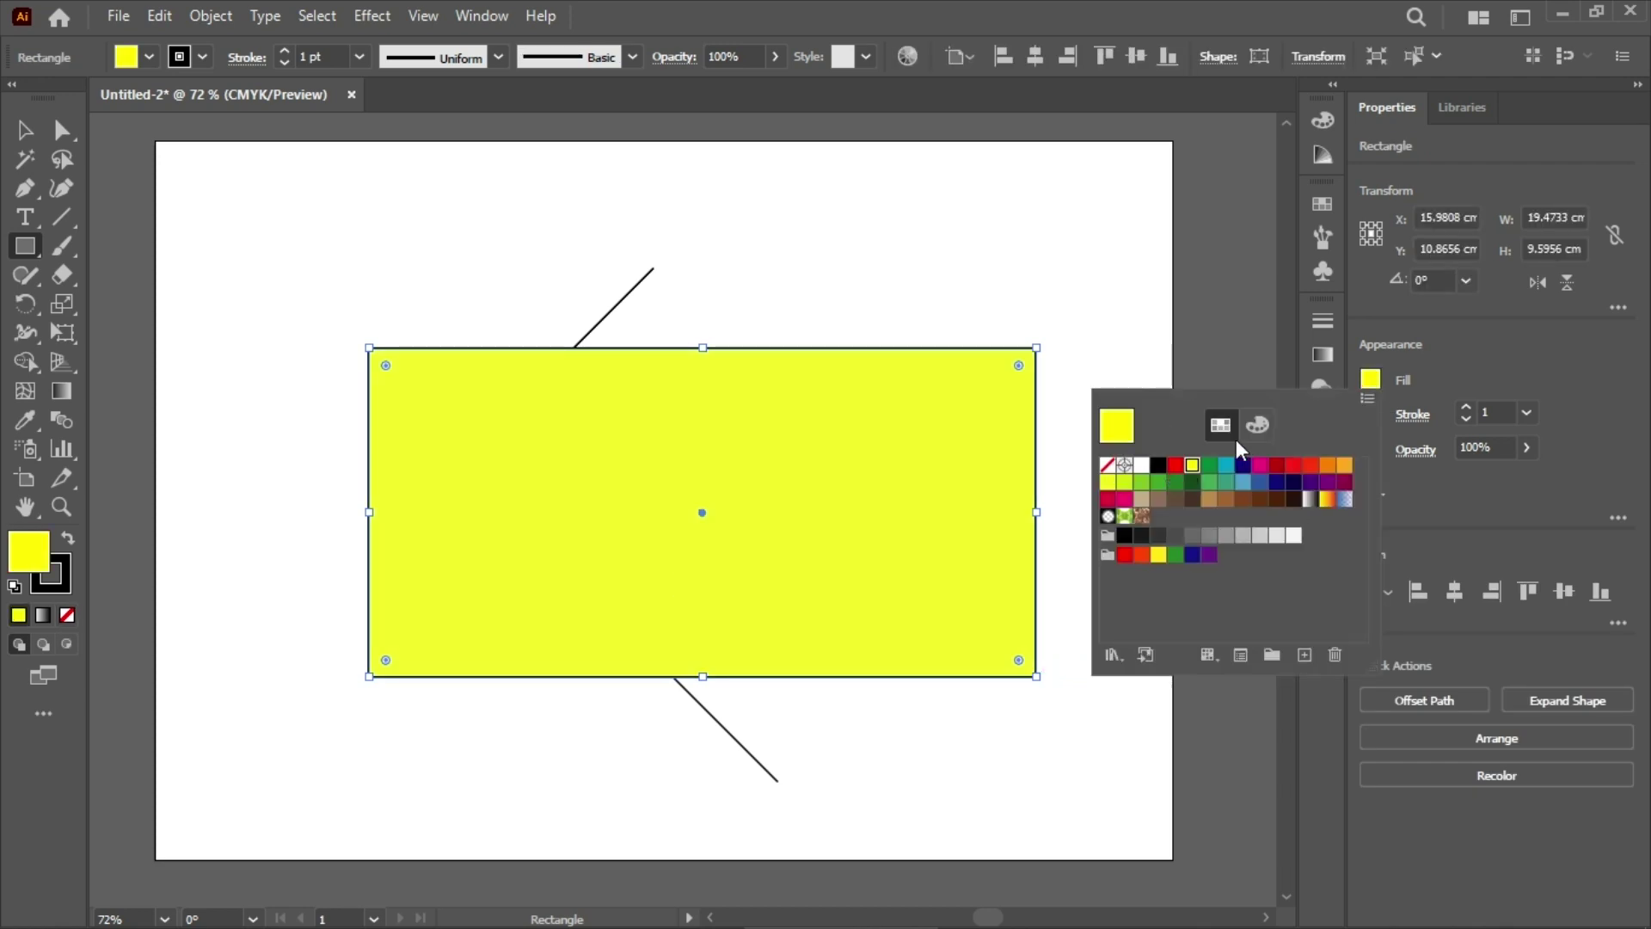
key("v")
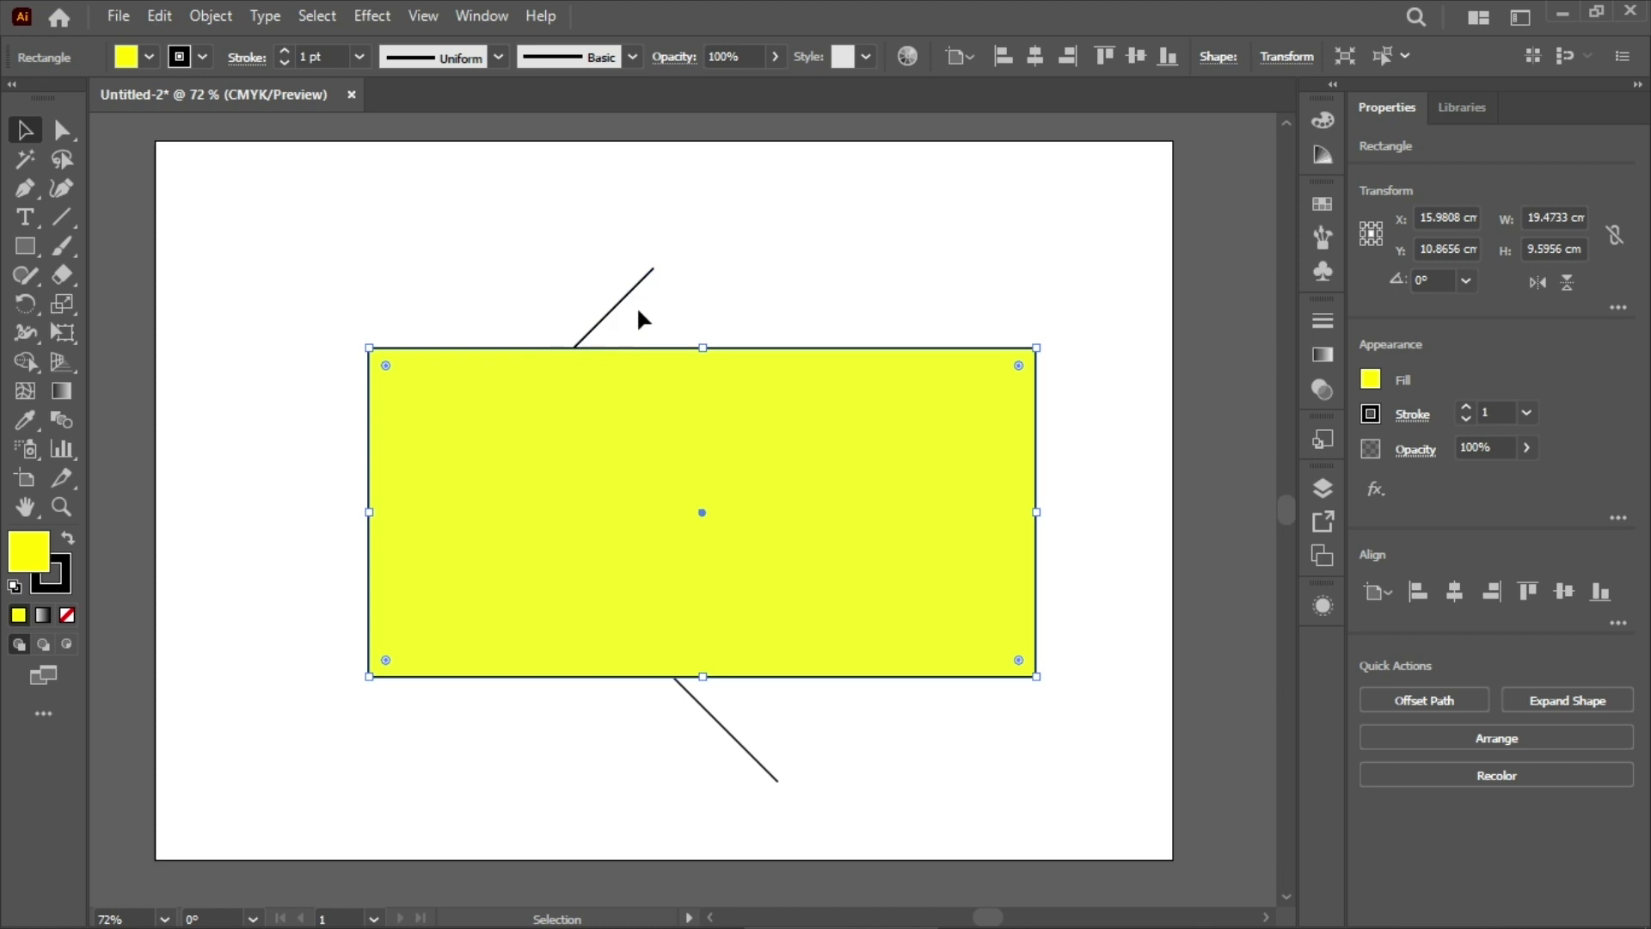
left_click(612, 309)
Send the yellow rectangle backward via Arrange so the chevron lines show on top.
left_click(921, 559)
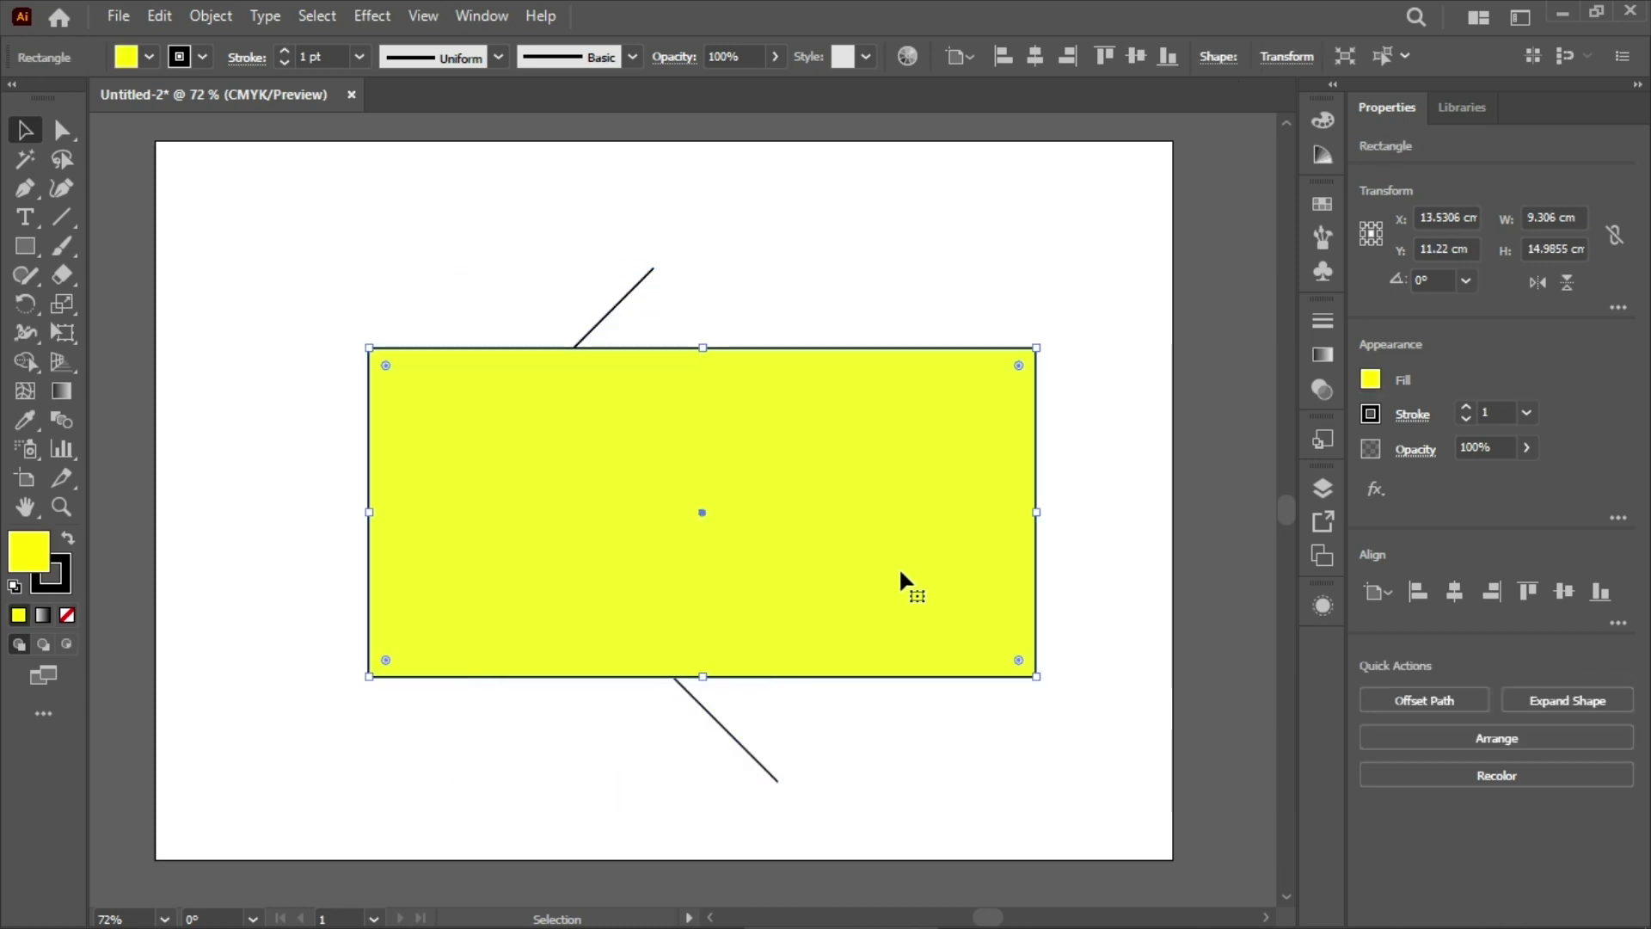
right_click(665, 414)
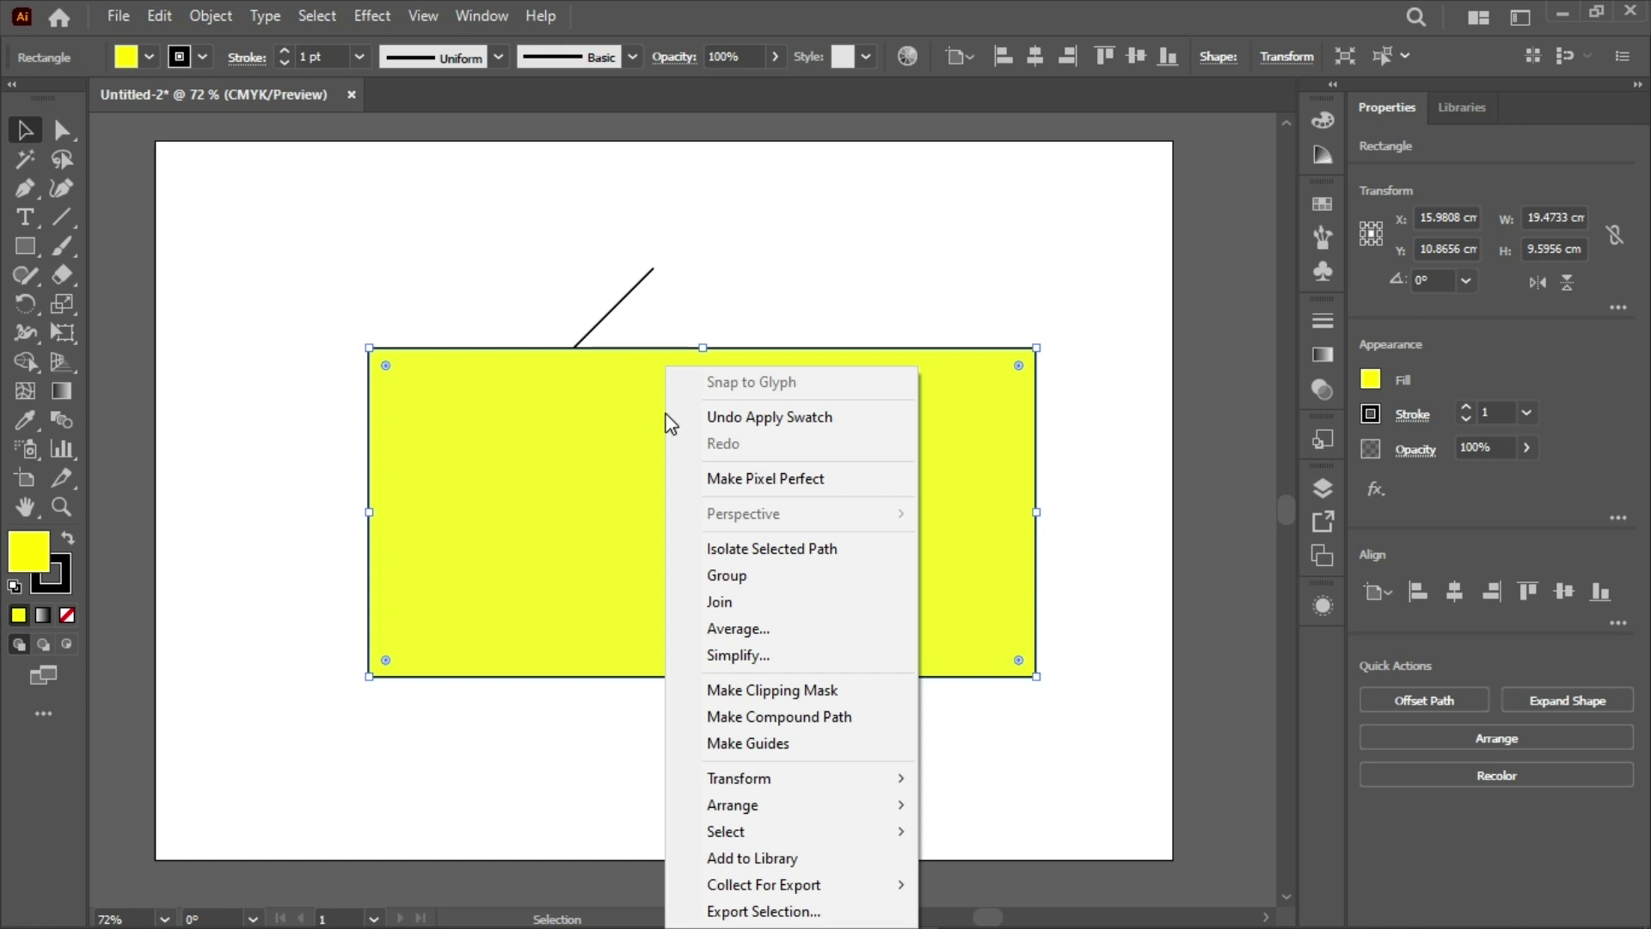
mouse_move(859, 804)
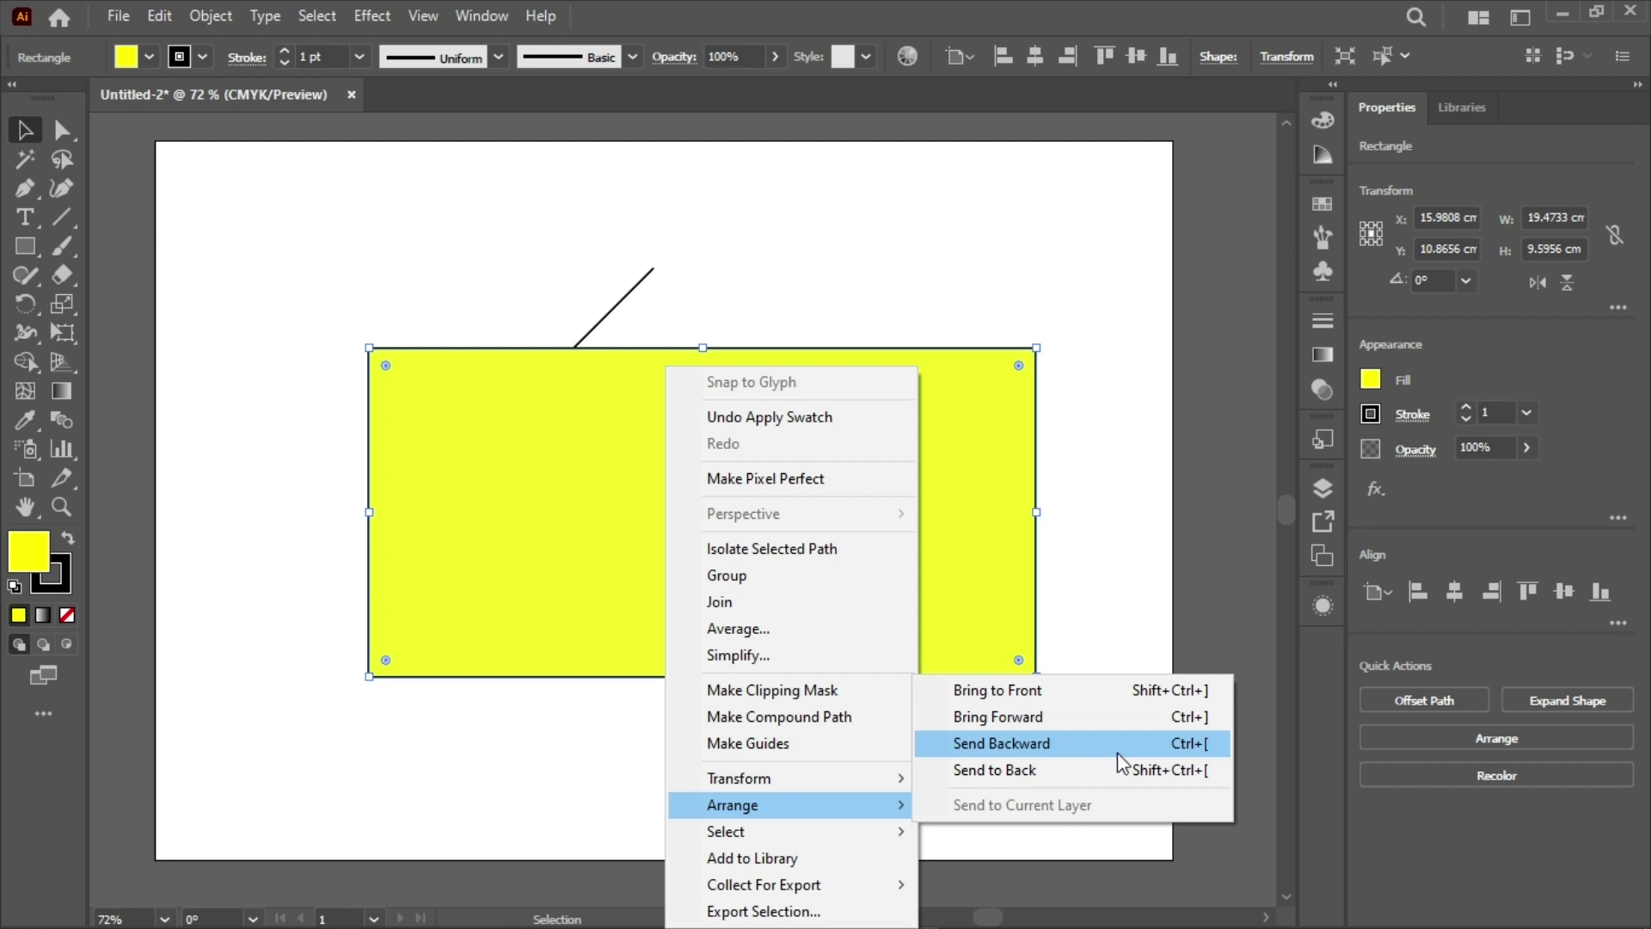
left_click(1190, 752)
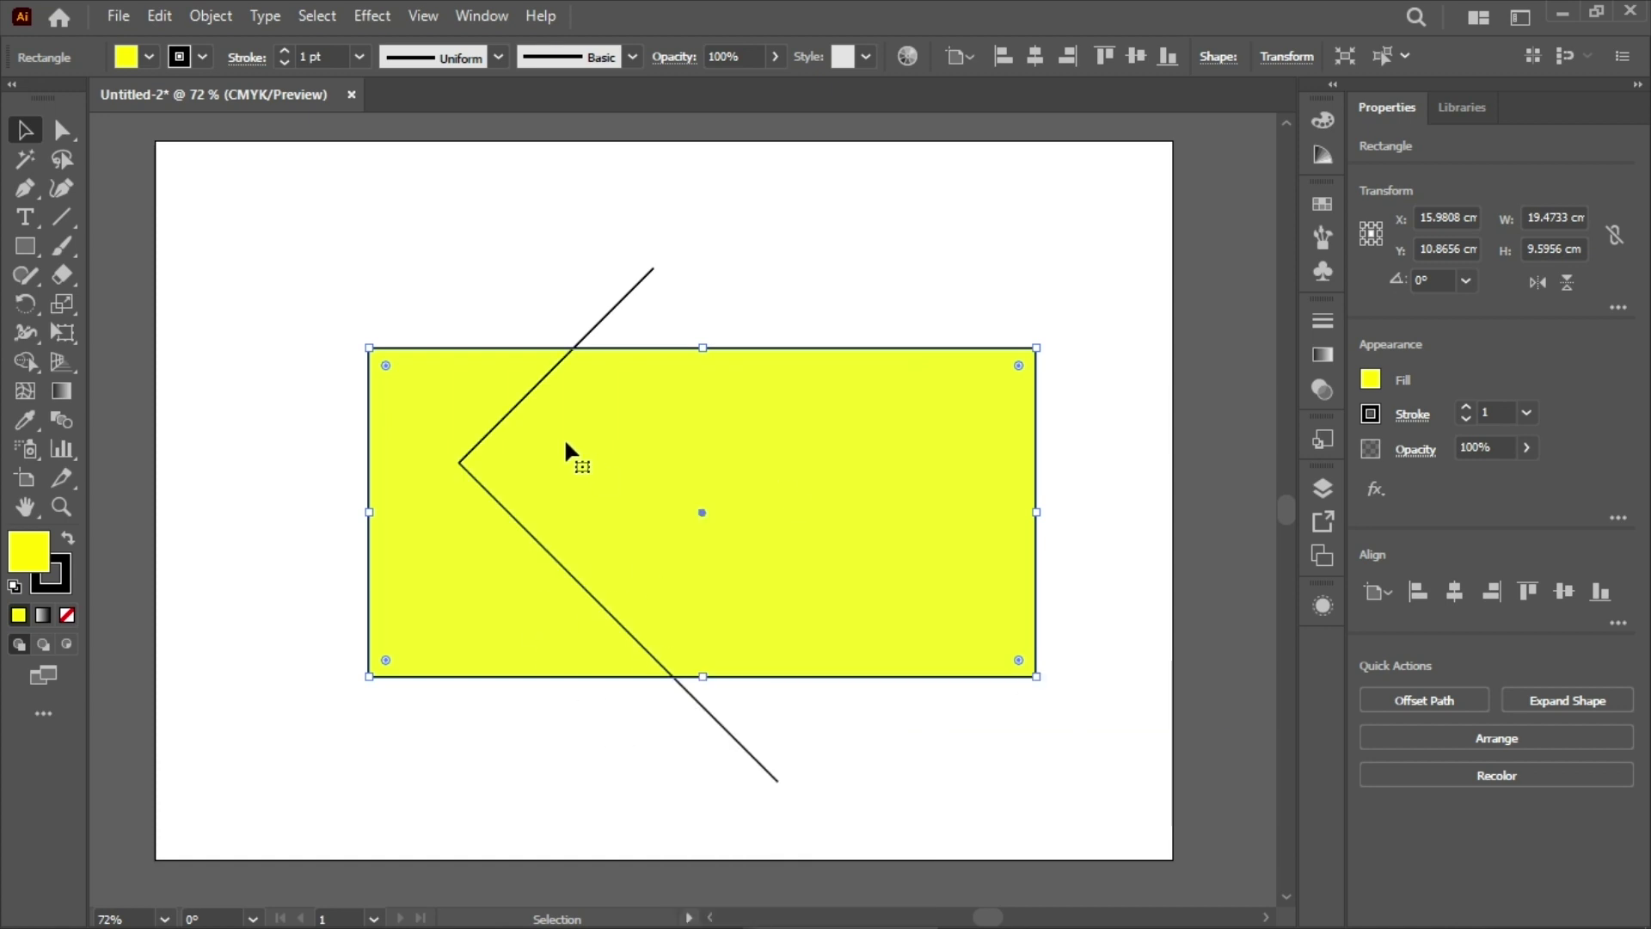
Drag the grouped chevron right so it crosses the yellow rectangle, then deselect it.
left_click(610, 325)
left_click_drag(612, 325, 864, 225)
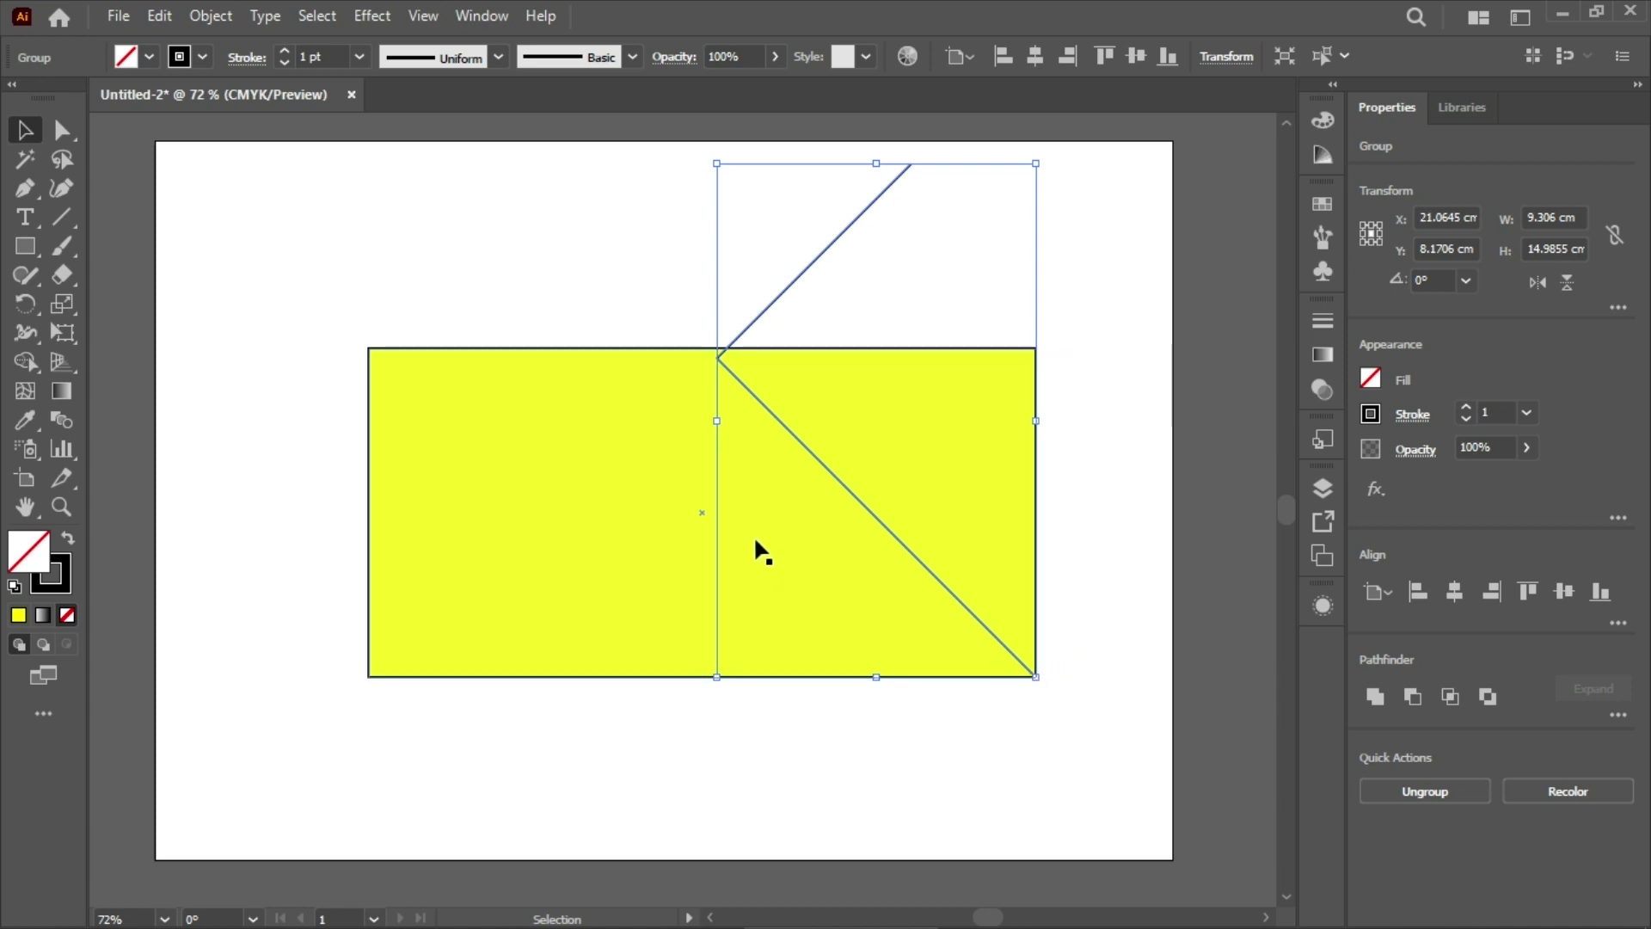
left_click(1219, 458)
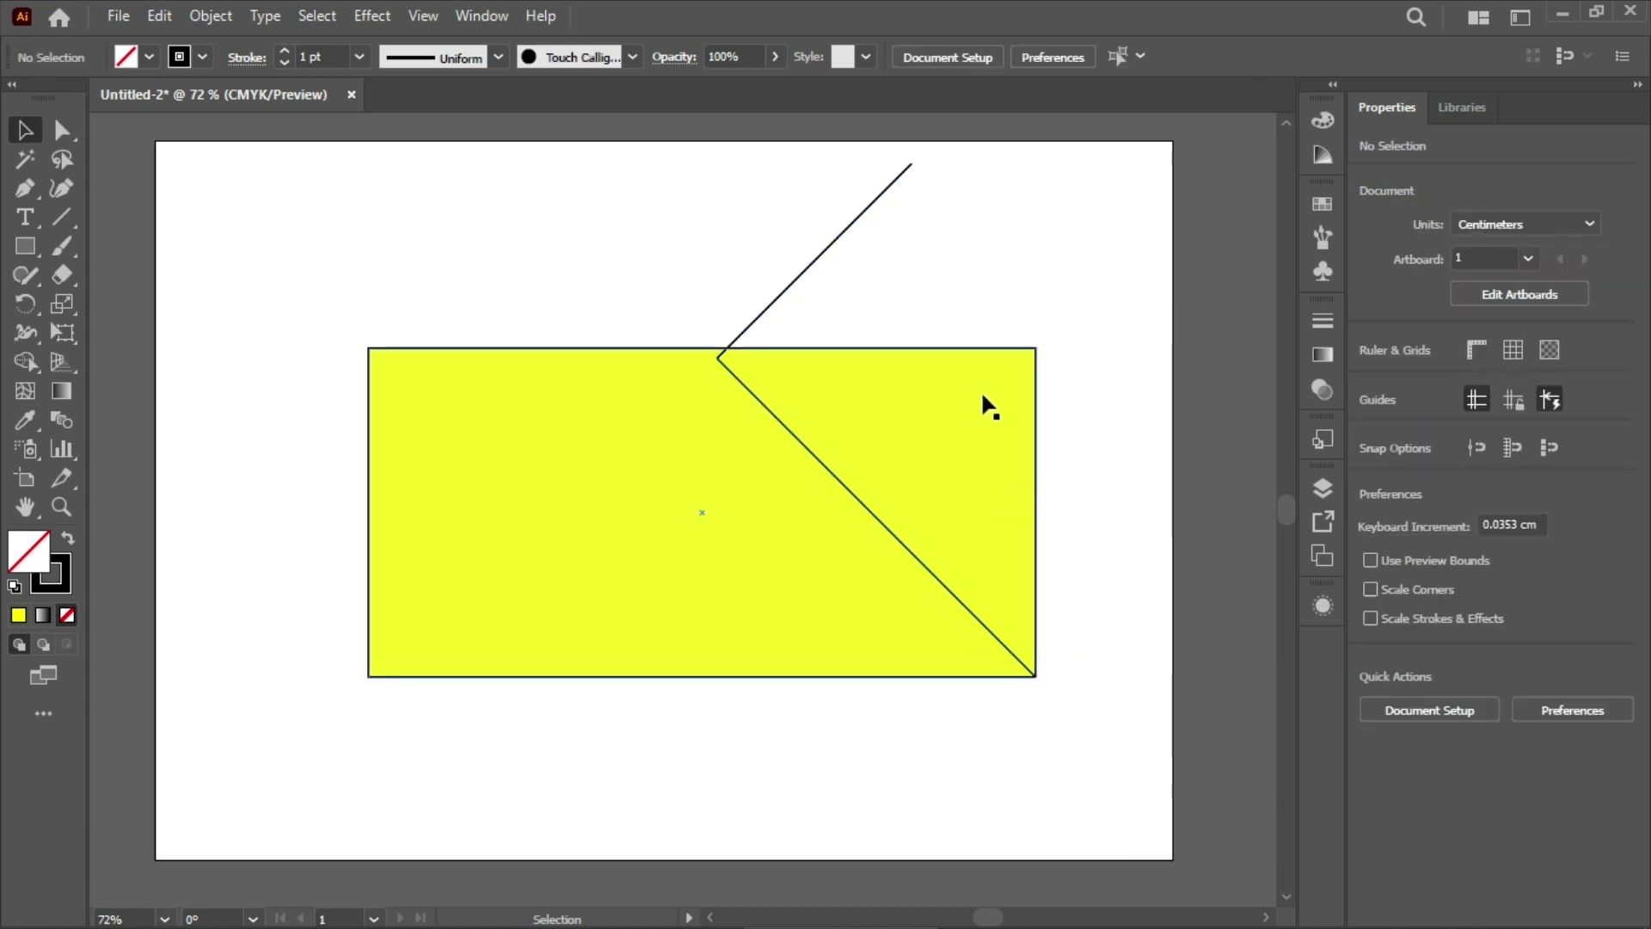
Drag the rectangle's top anchors onto the chevron's vertex and along its upper line.
left_click(63, 133)
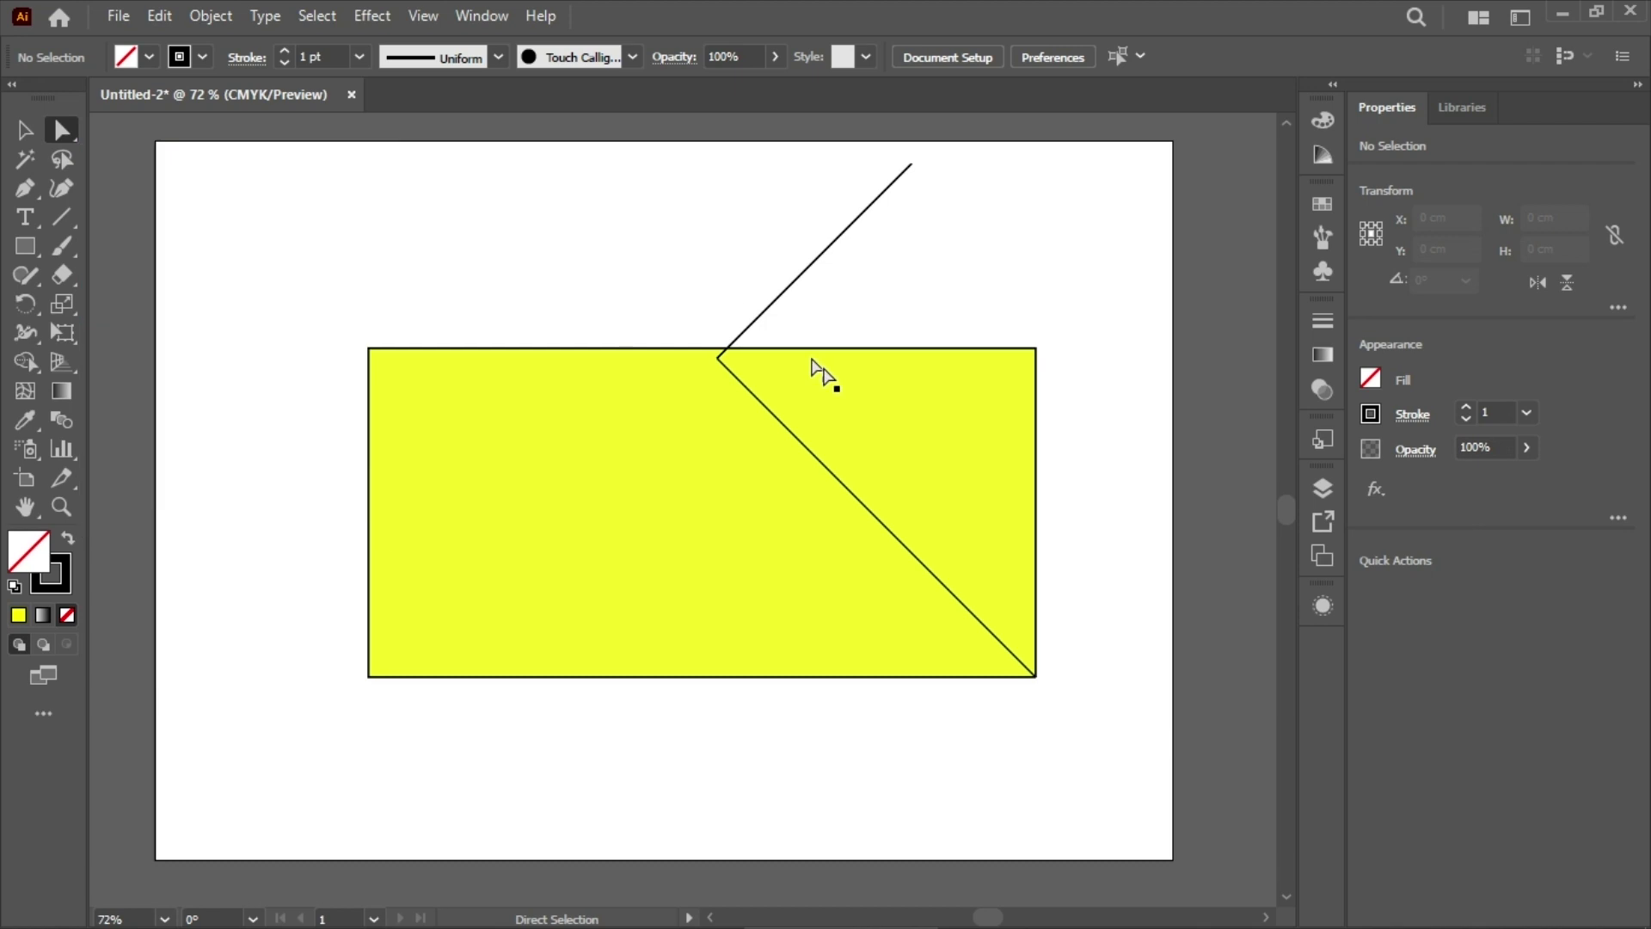
left_click_drag(1036, 348, 916, 172)
left_click_drag(369, 349, 429, 288)
left_click_drag(911, 168, 718, 358)
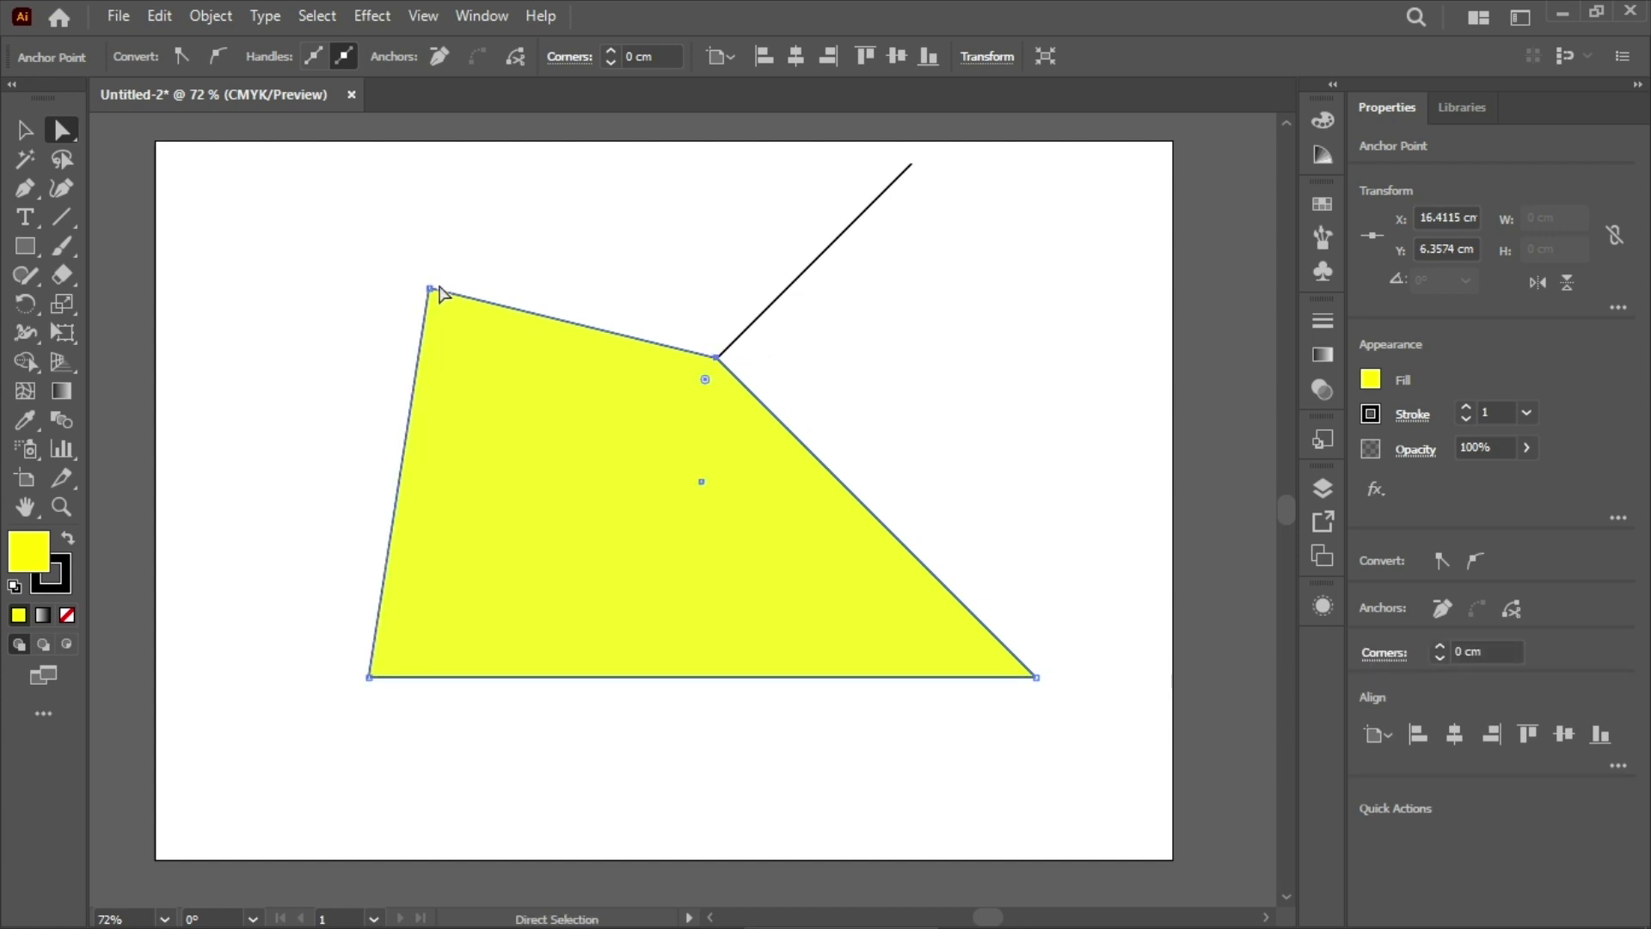
left_click_drag(430, 289, 911, 165)
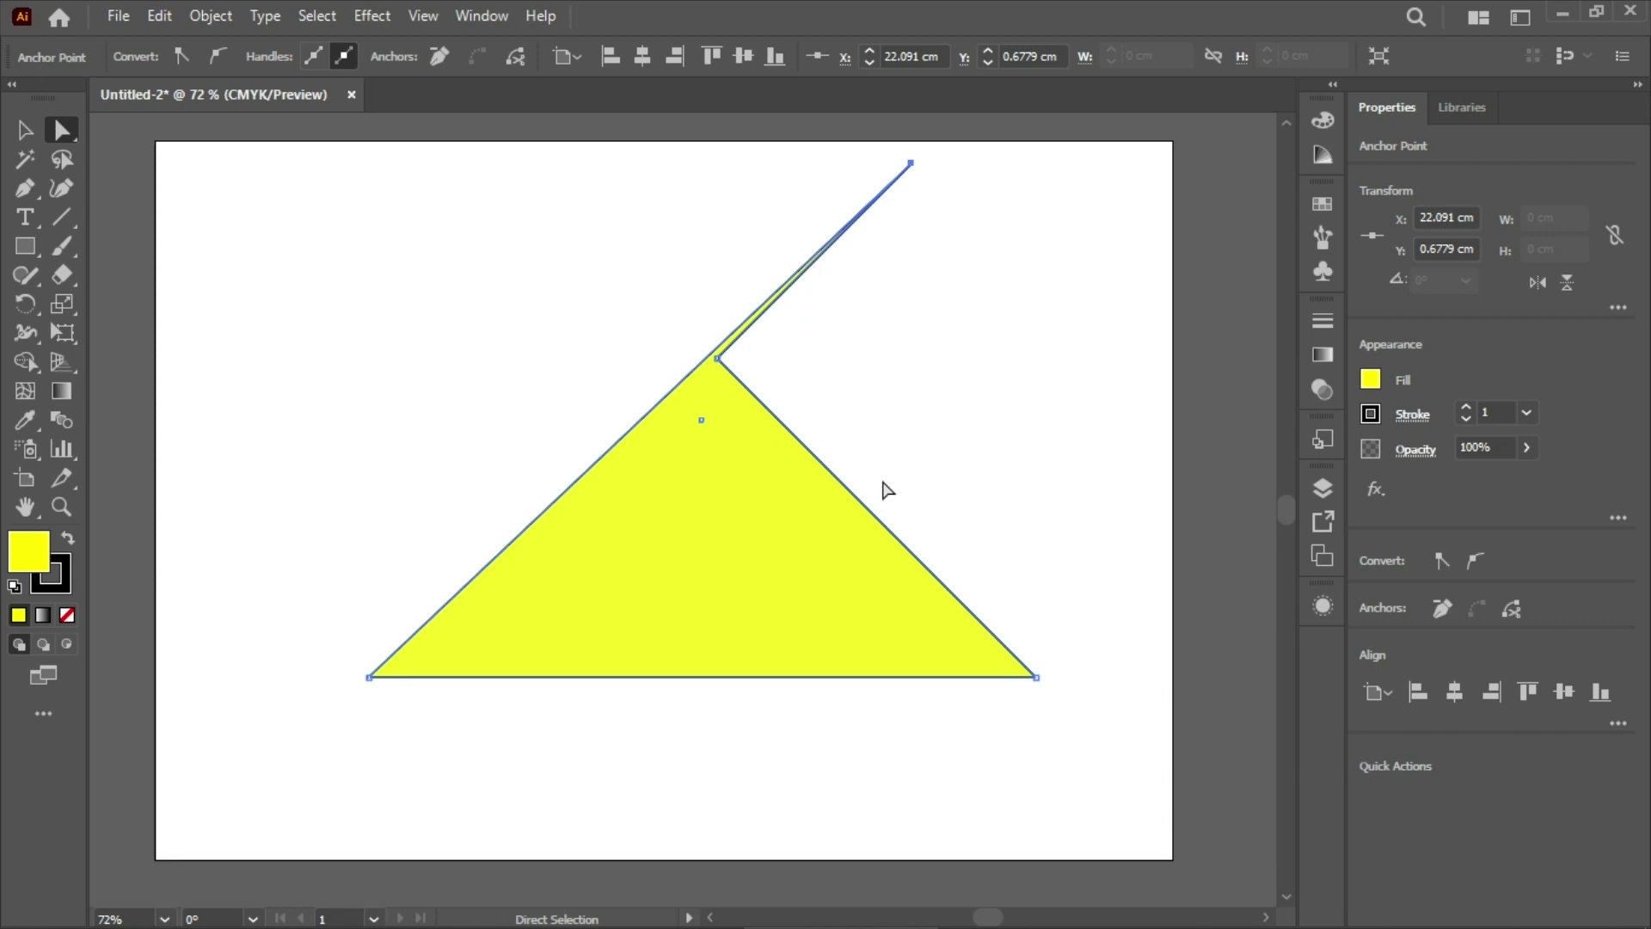
right_click(961, 574)
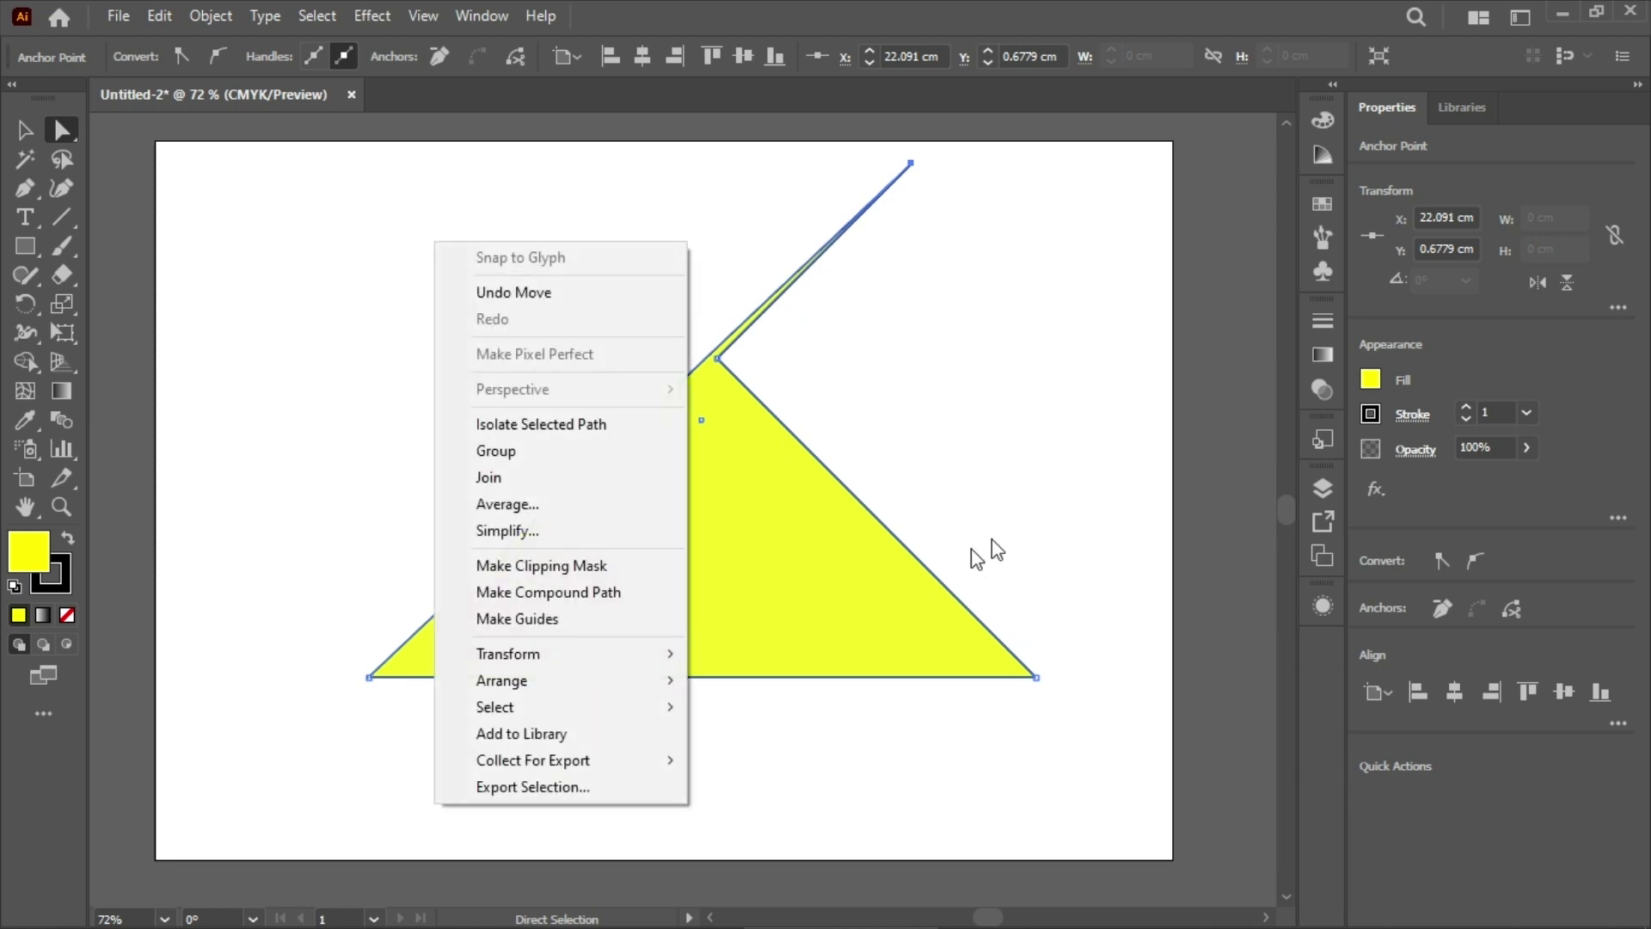
left_click(1206, 498)
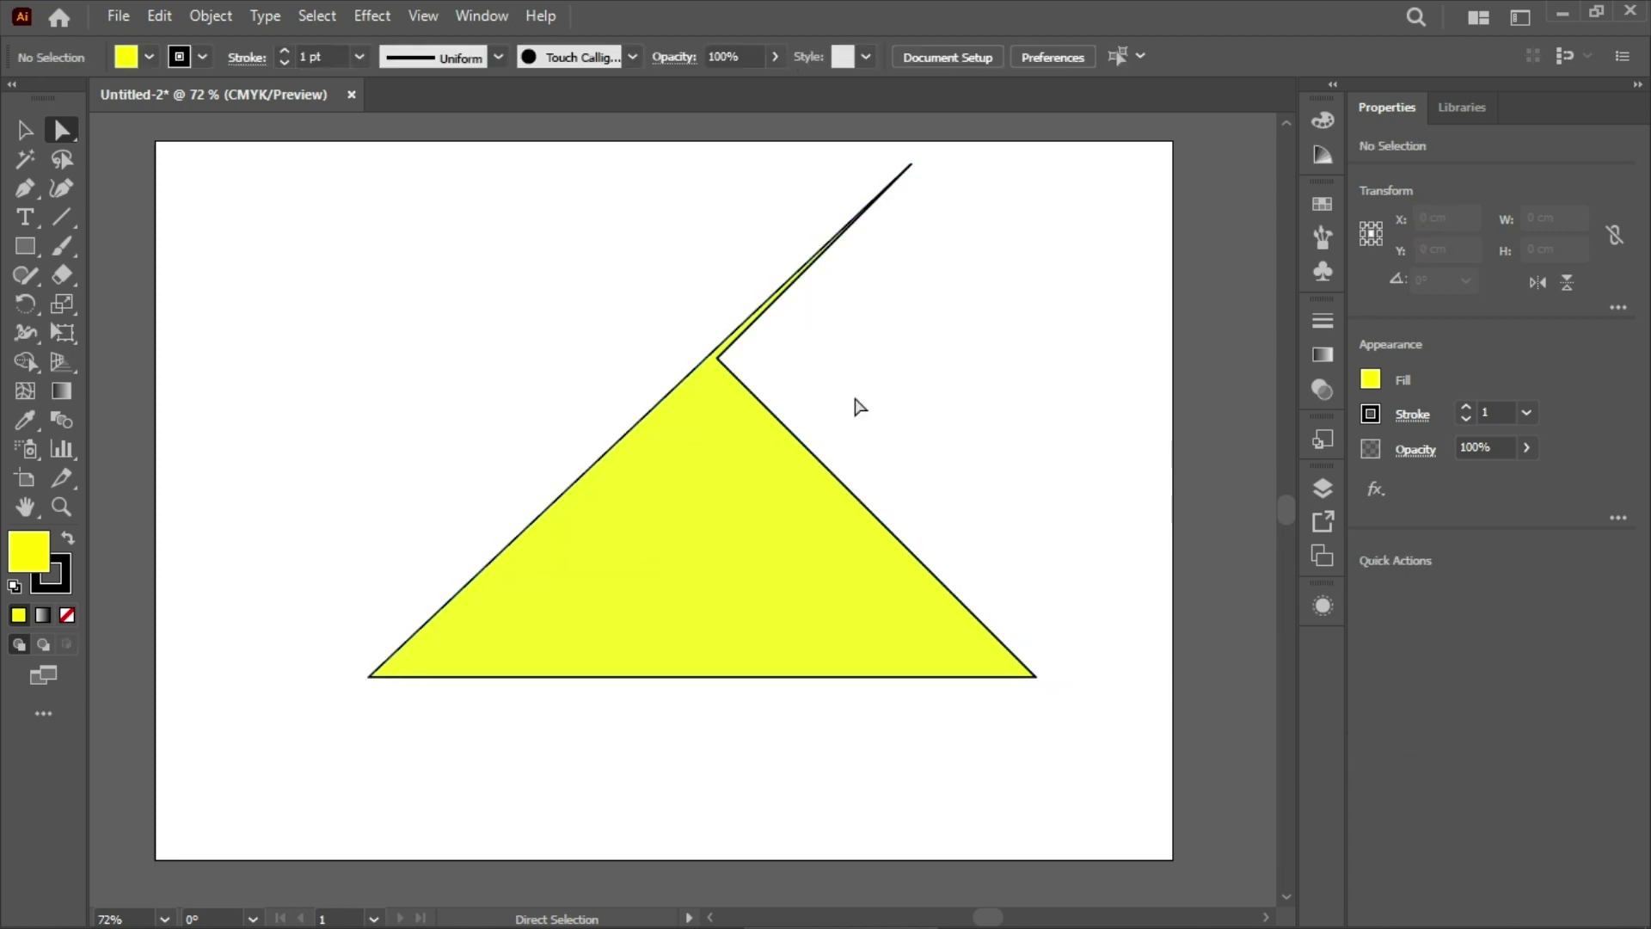
Pull the overlapping chevron segments off the triangle and delete both of them.
left_click_drag(809, 450, 894, 430)
left_click_drag(735, 344, 919, 370)
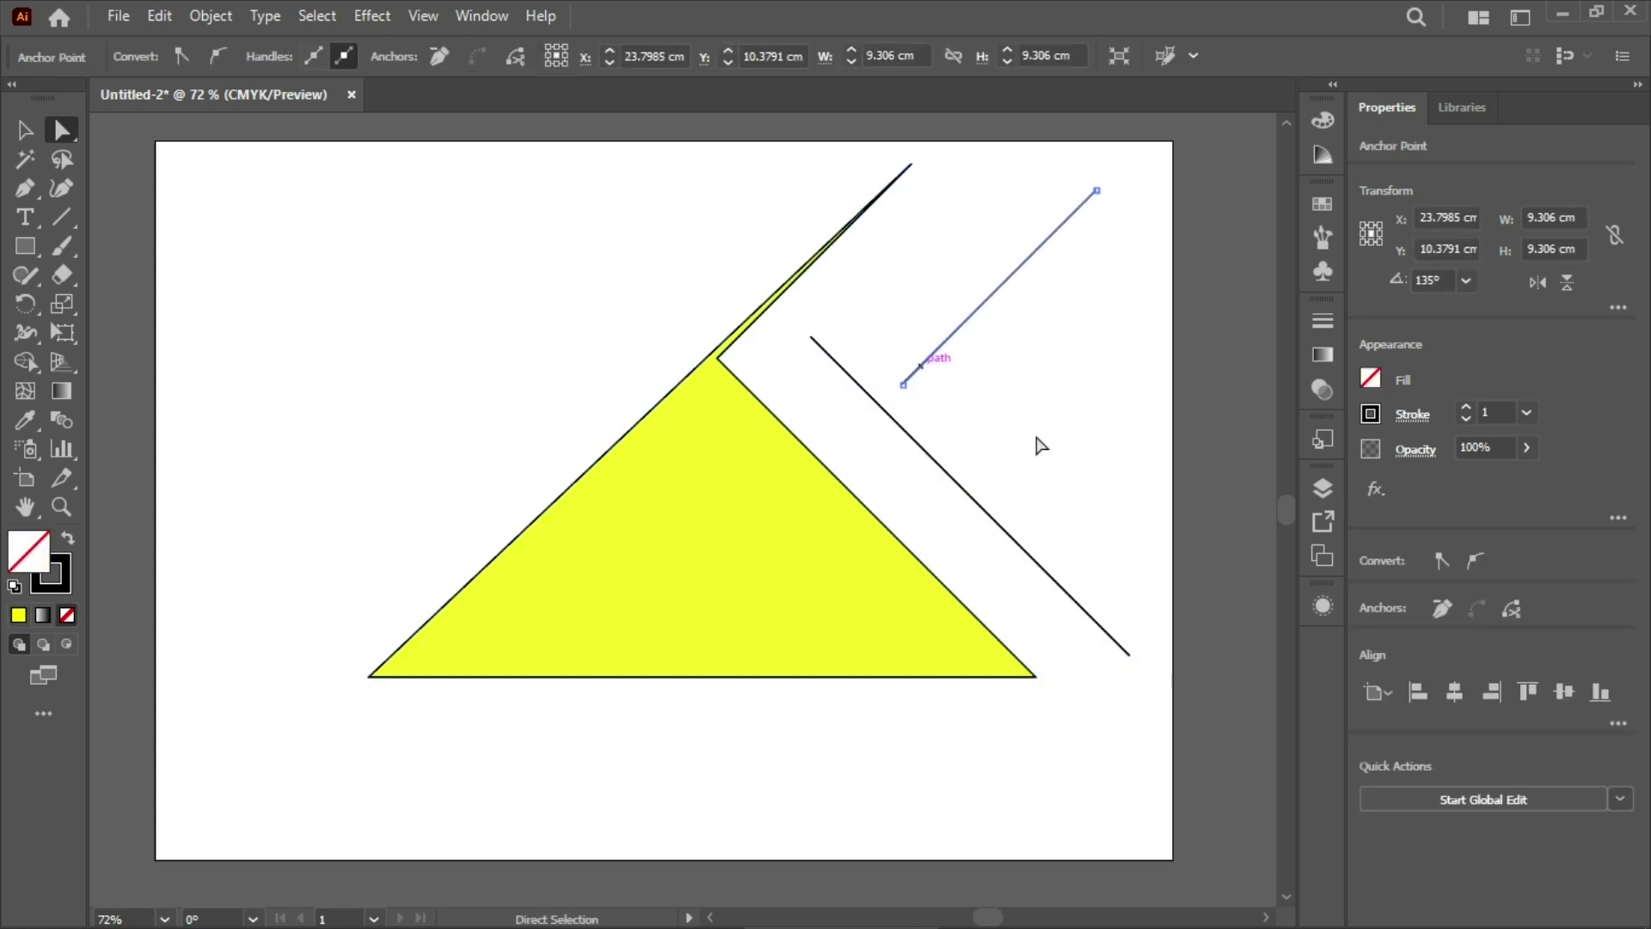
key("Delete")
left_click(944, 467)
key("Delete")
left_click(1230, 463)
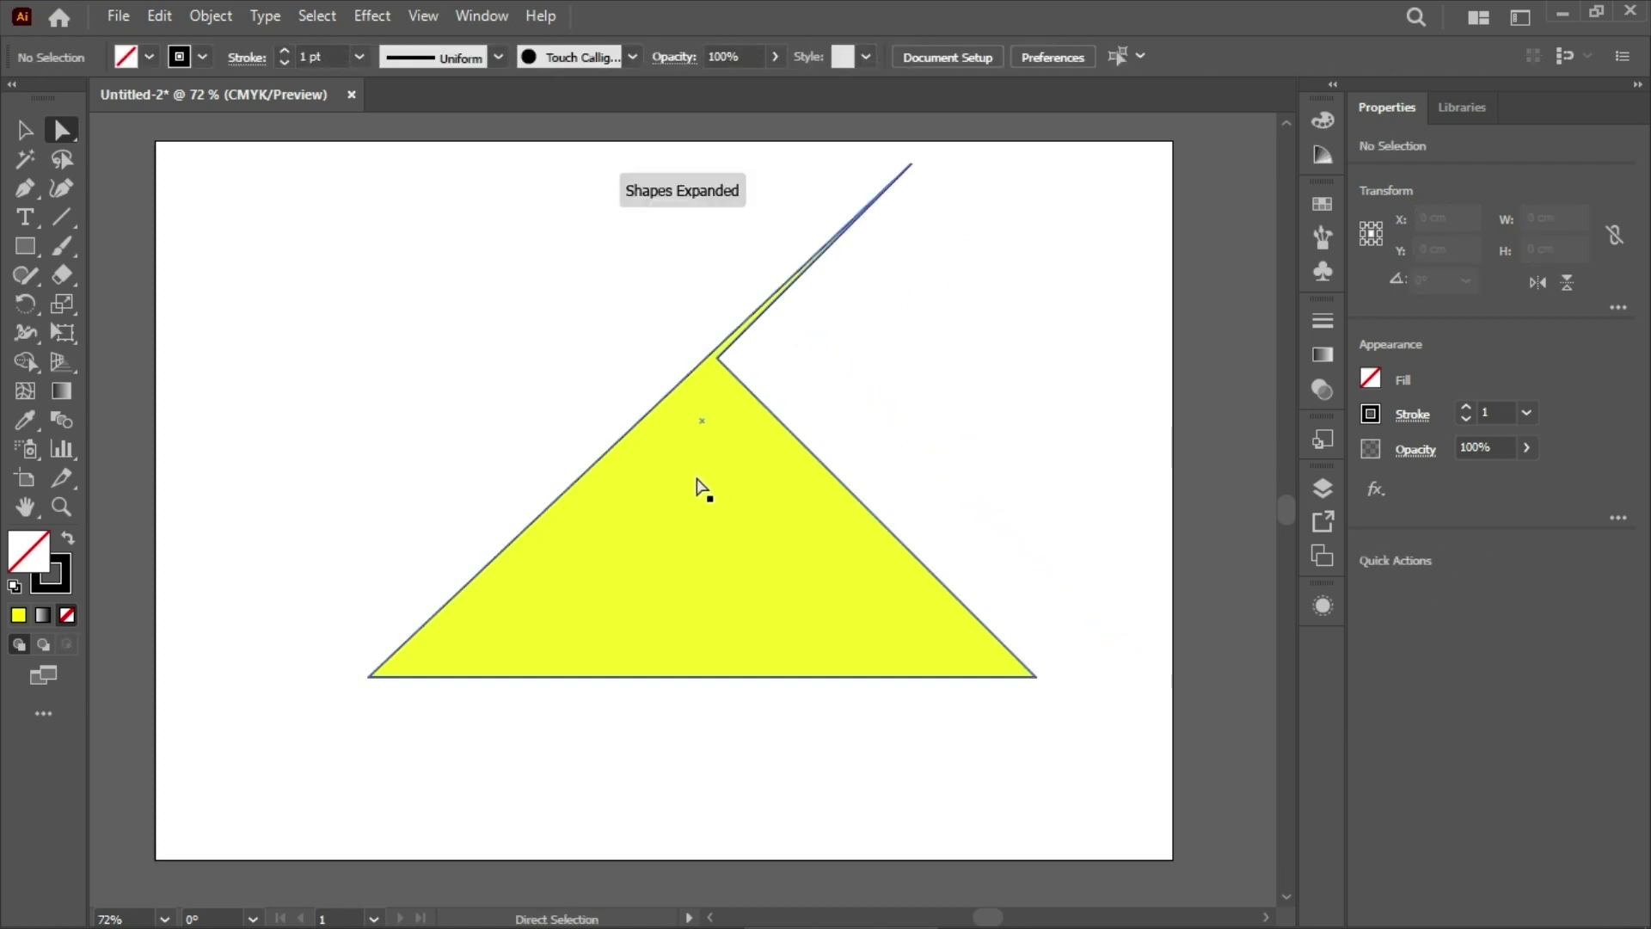
left_click(68, 215)
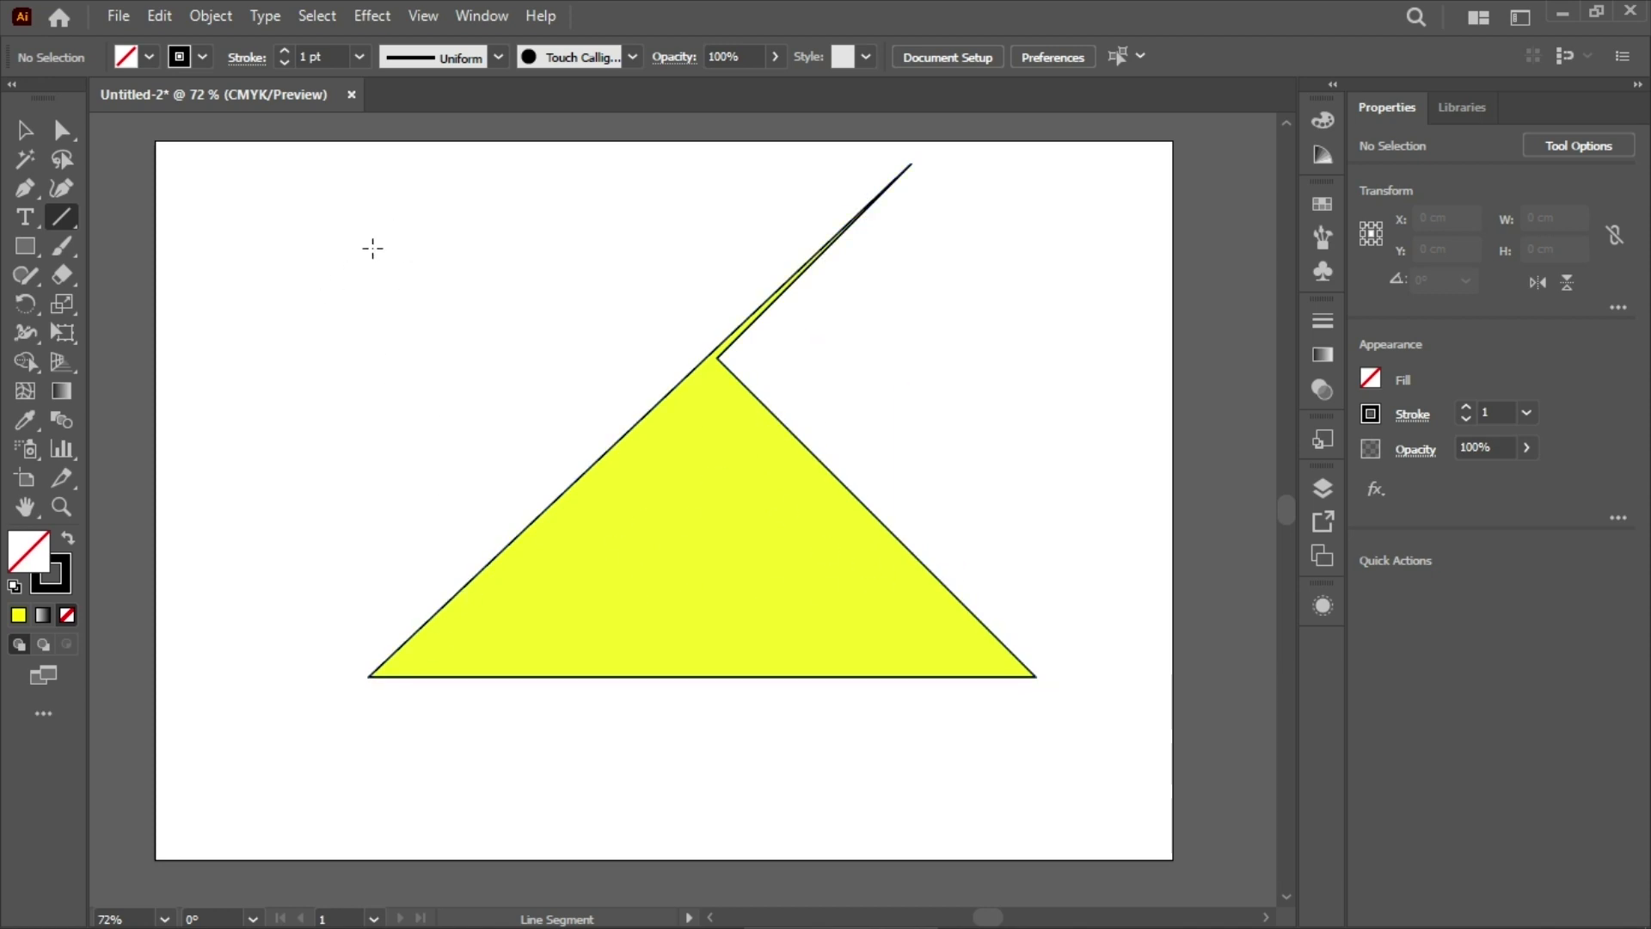
Draw a 7.55 cm horizontal line near the artboard top and a diagonal line toward its left end.
left_click_drag(329, 259, 570, 259)
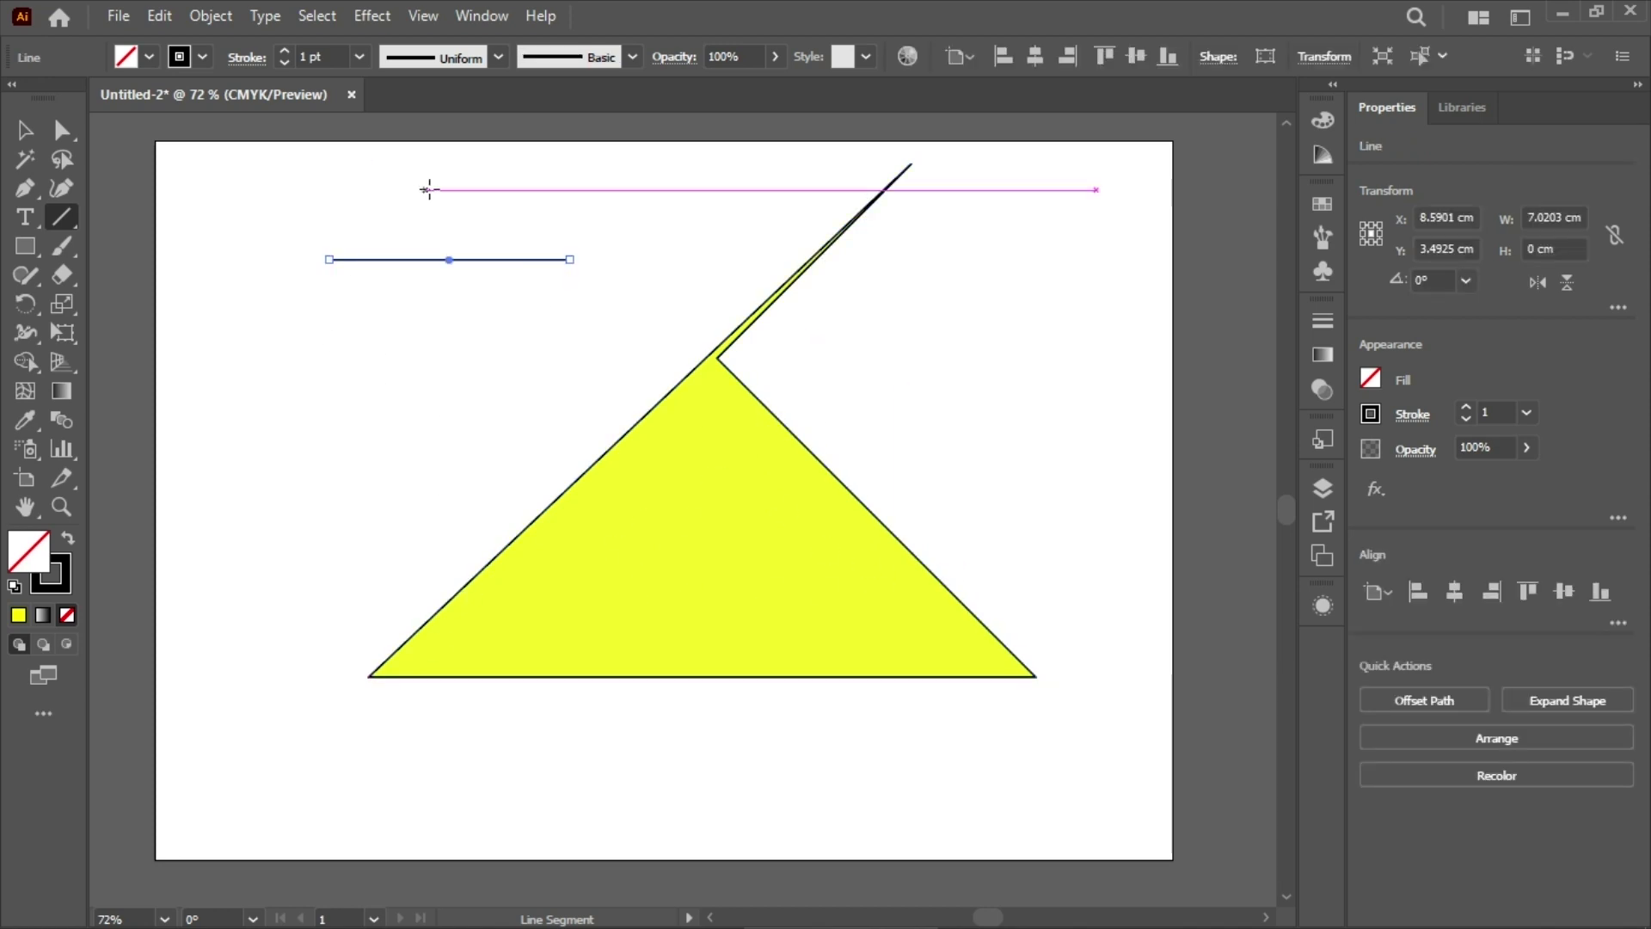
mouse_move(329, 260)
left_mouse_down()
mouse_move(387, 159)
mouse_move(310, 272)
left_mouse_up()
mouse_move(276, 409)
left_mouse_down()
mouse_move(446, 324)
mouse_move(310, 281)
mouse_move(311, 258)
mouse_move(427, 261)
left_mouse_up()
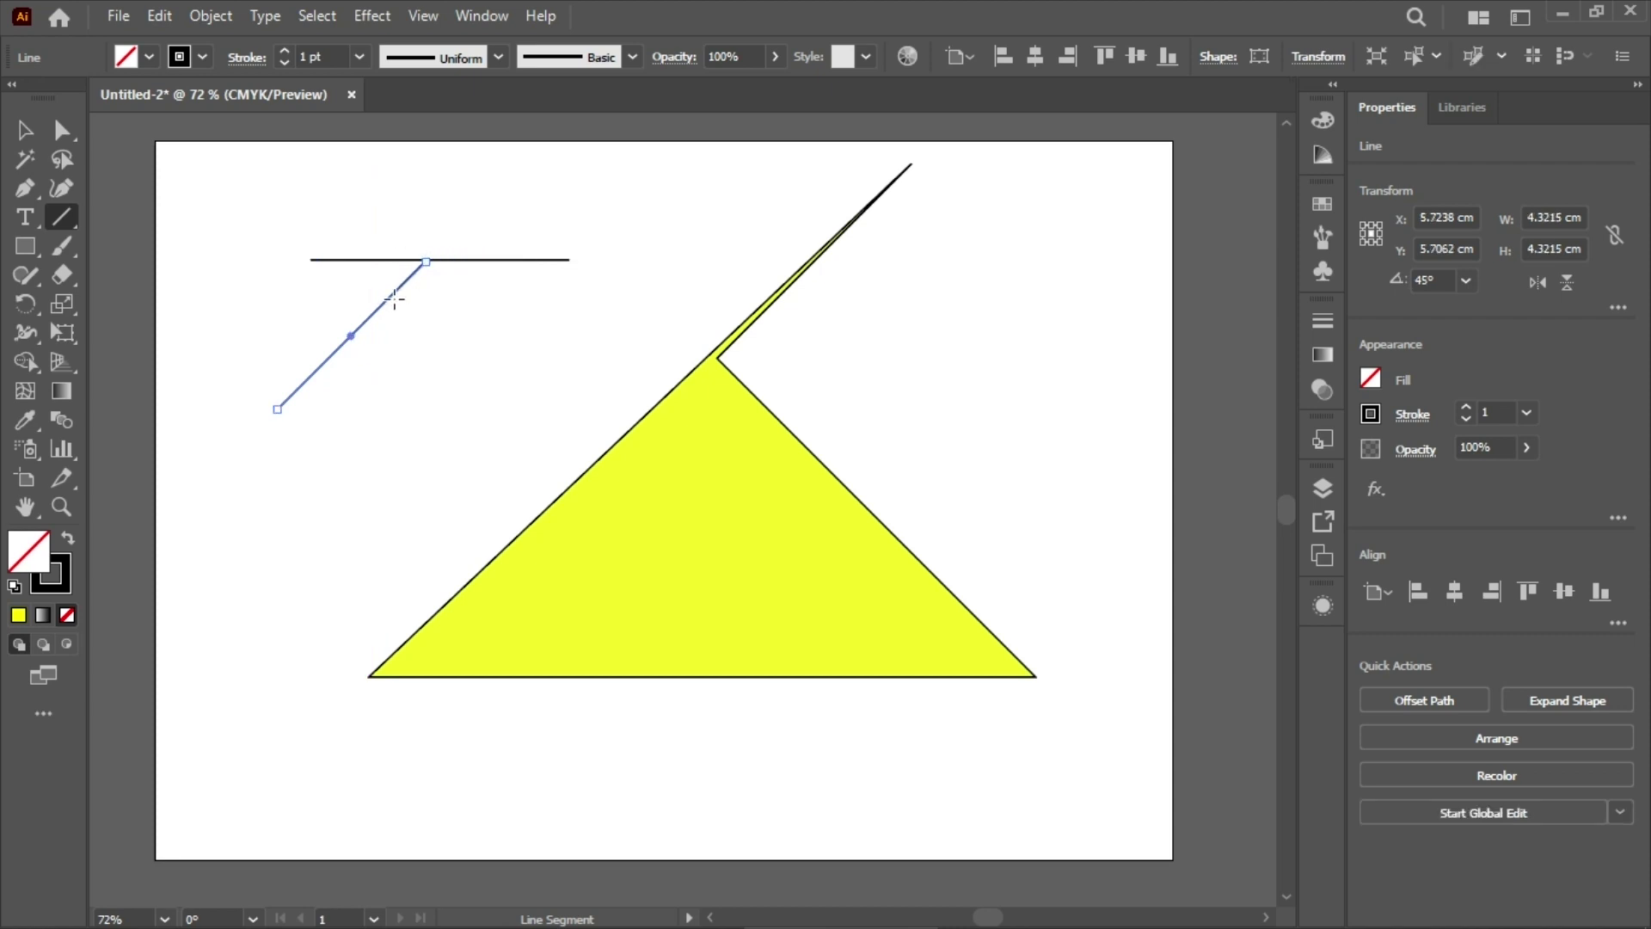
Join the diagonal to the horizontal line's left end, group both, and move them onto the triangle.
left_click(29, 138)
left_click_drag(364, 319, 257, 313)
right_click(253, 227)
left_click(419, 330)
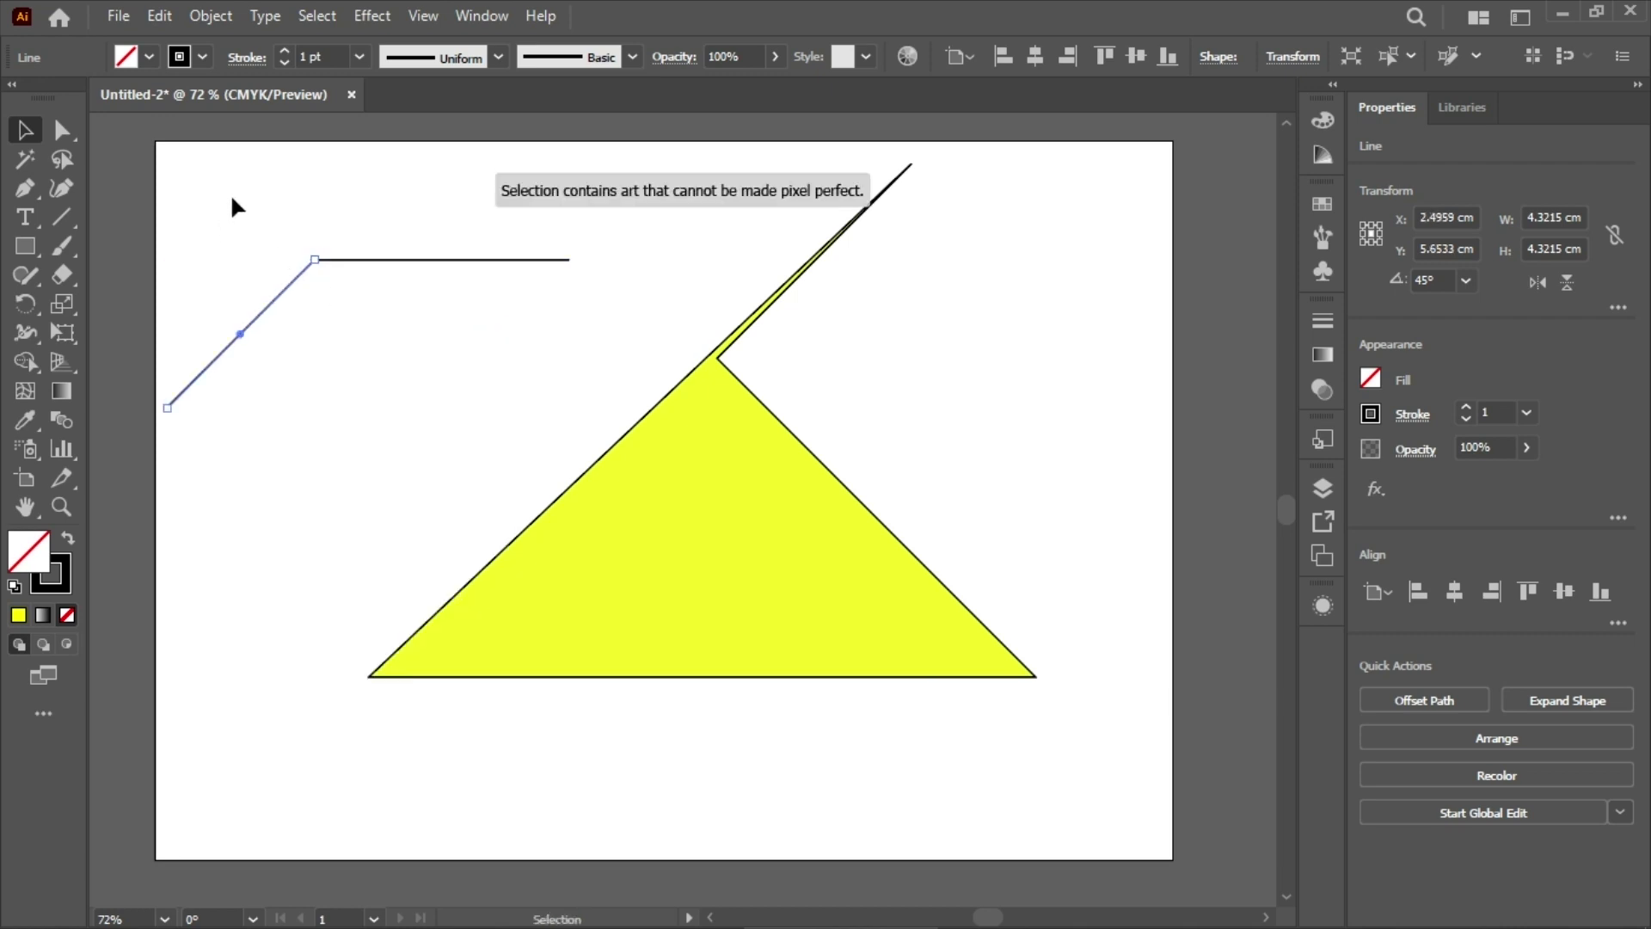
left_click_drag(247, 214, 478, 420)
right_click(369, 259)
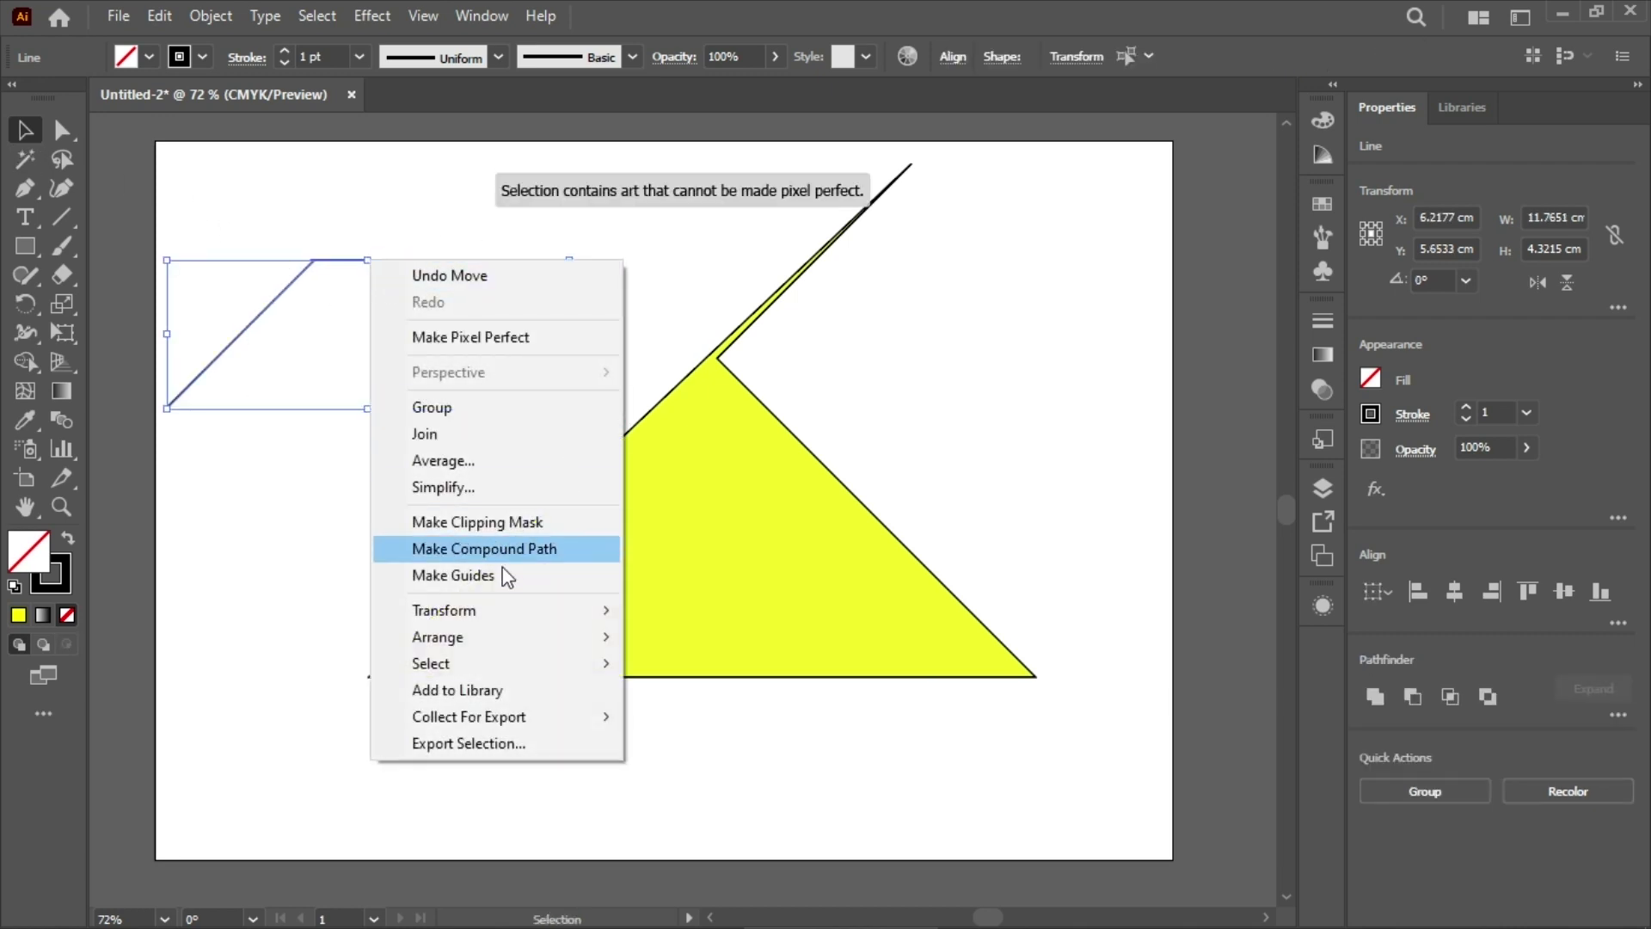
left_click(465, 408)
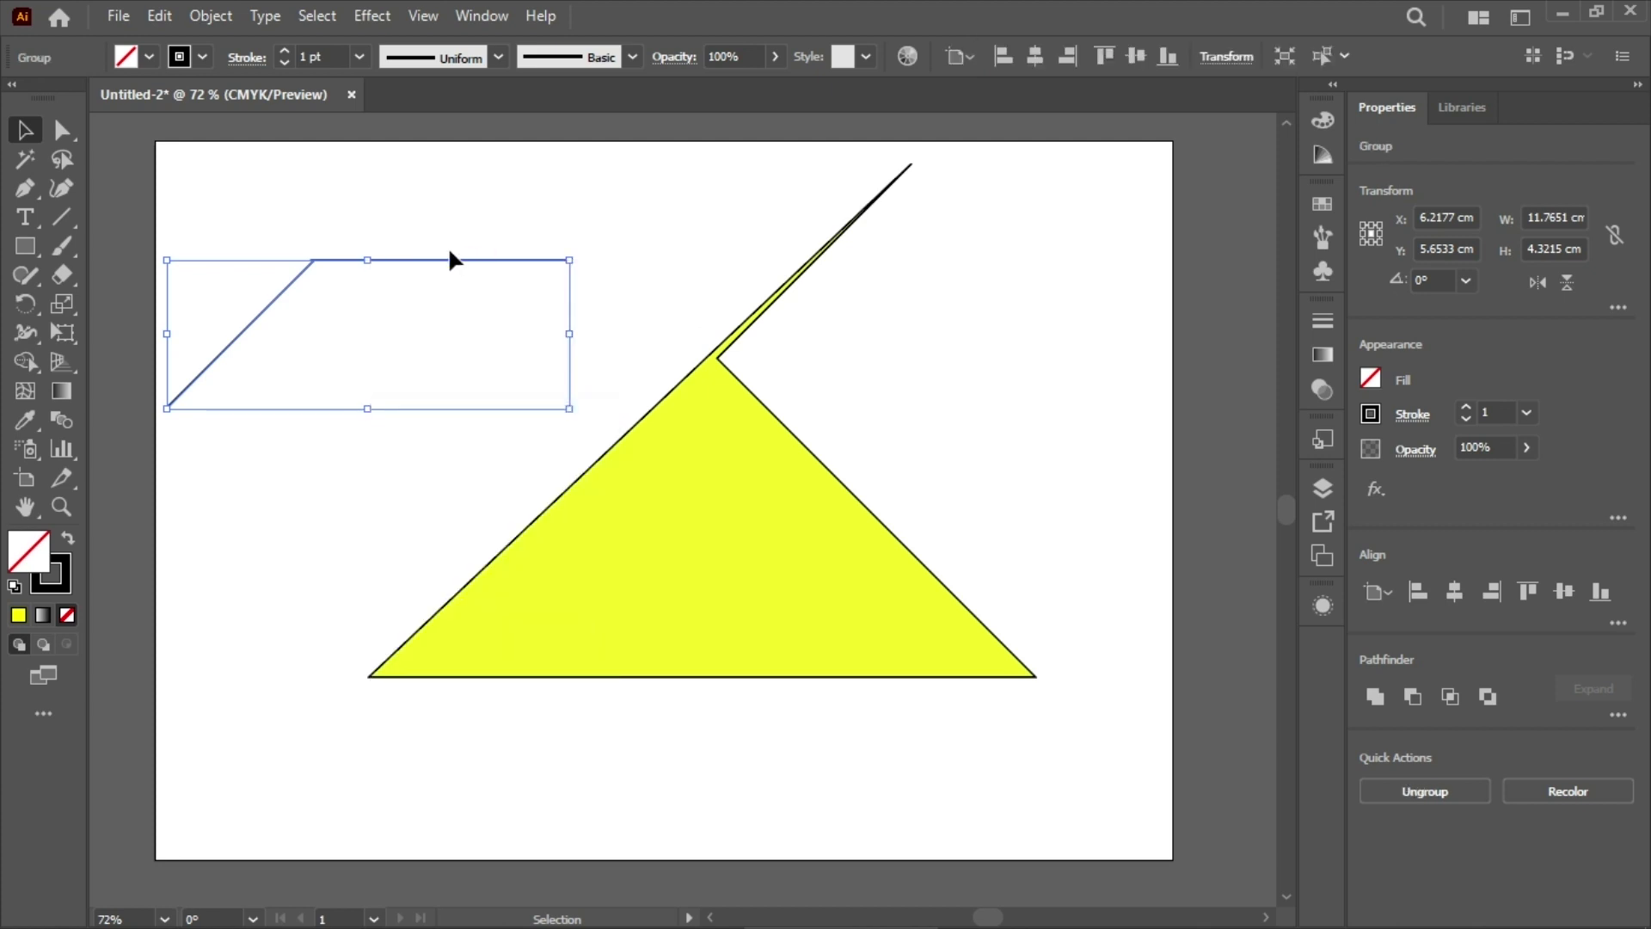
left_click_drag(449, 260, 827, 532)
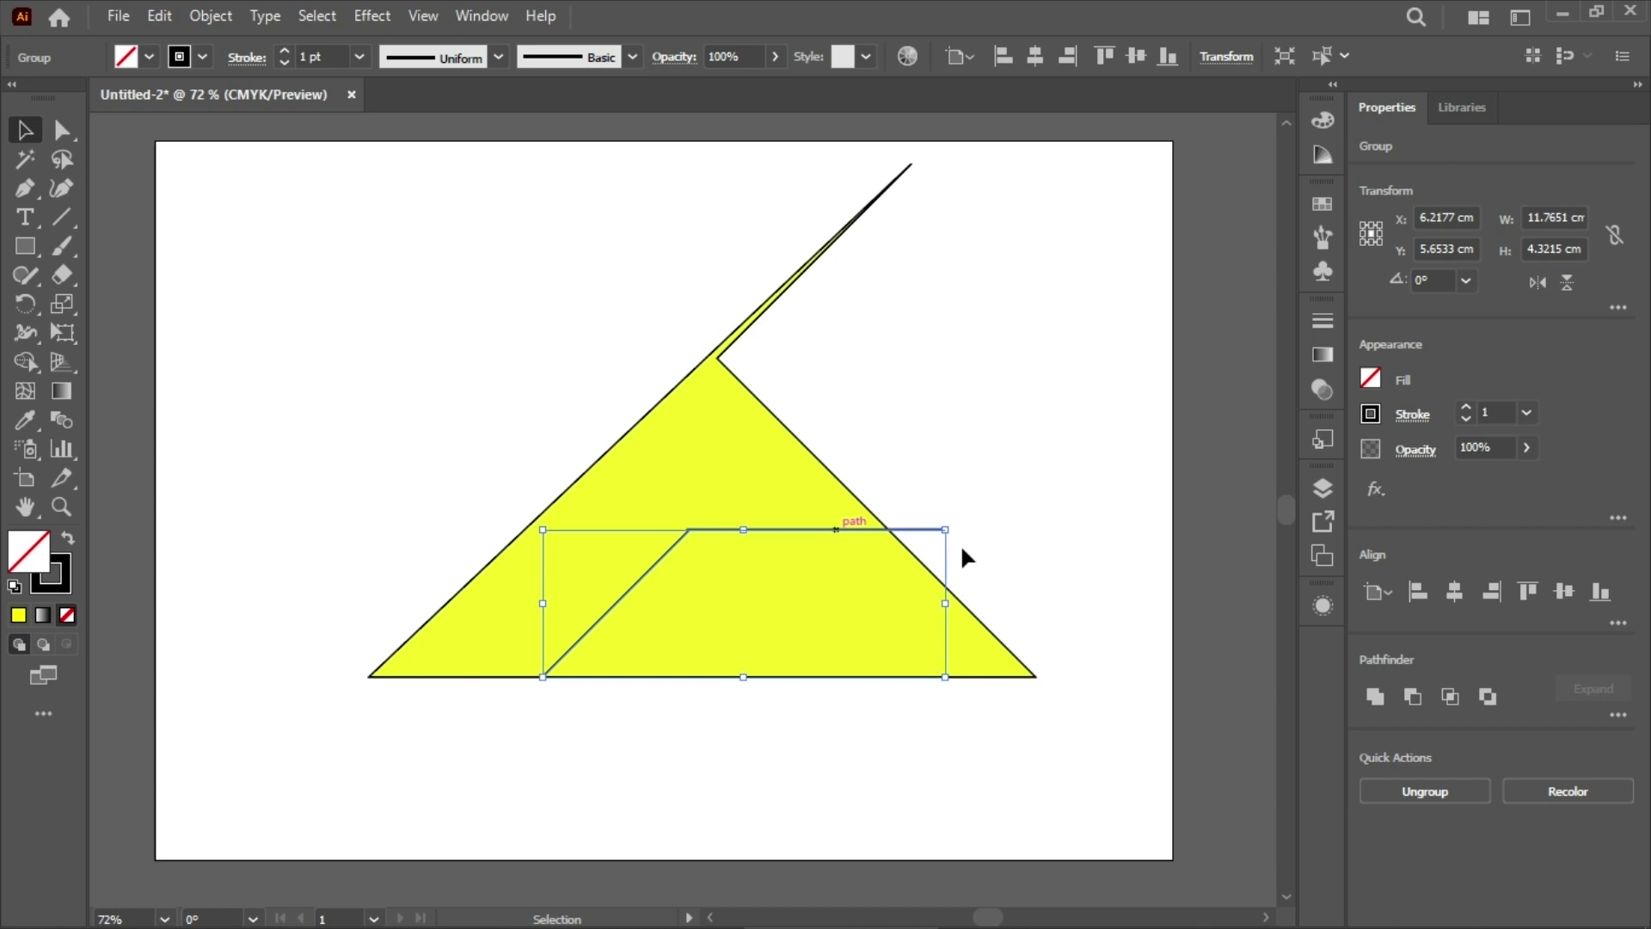
left_click(1015, 499)
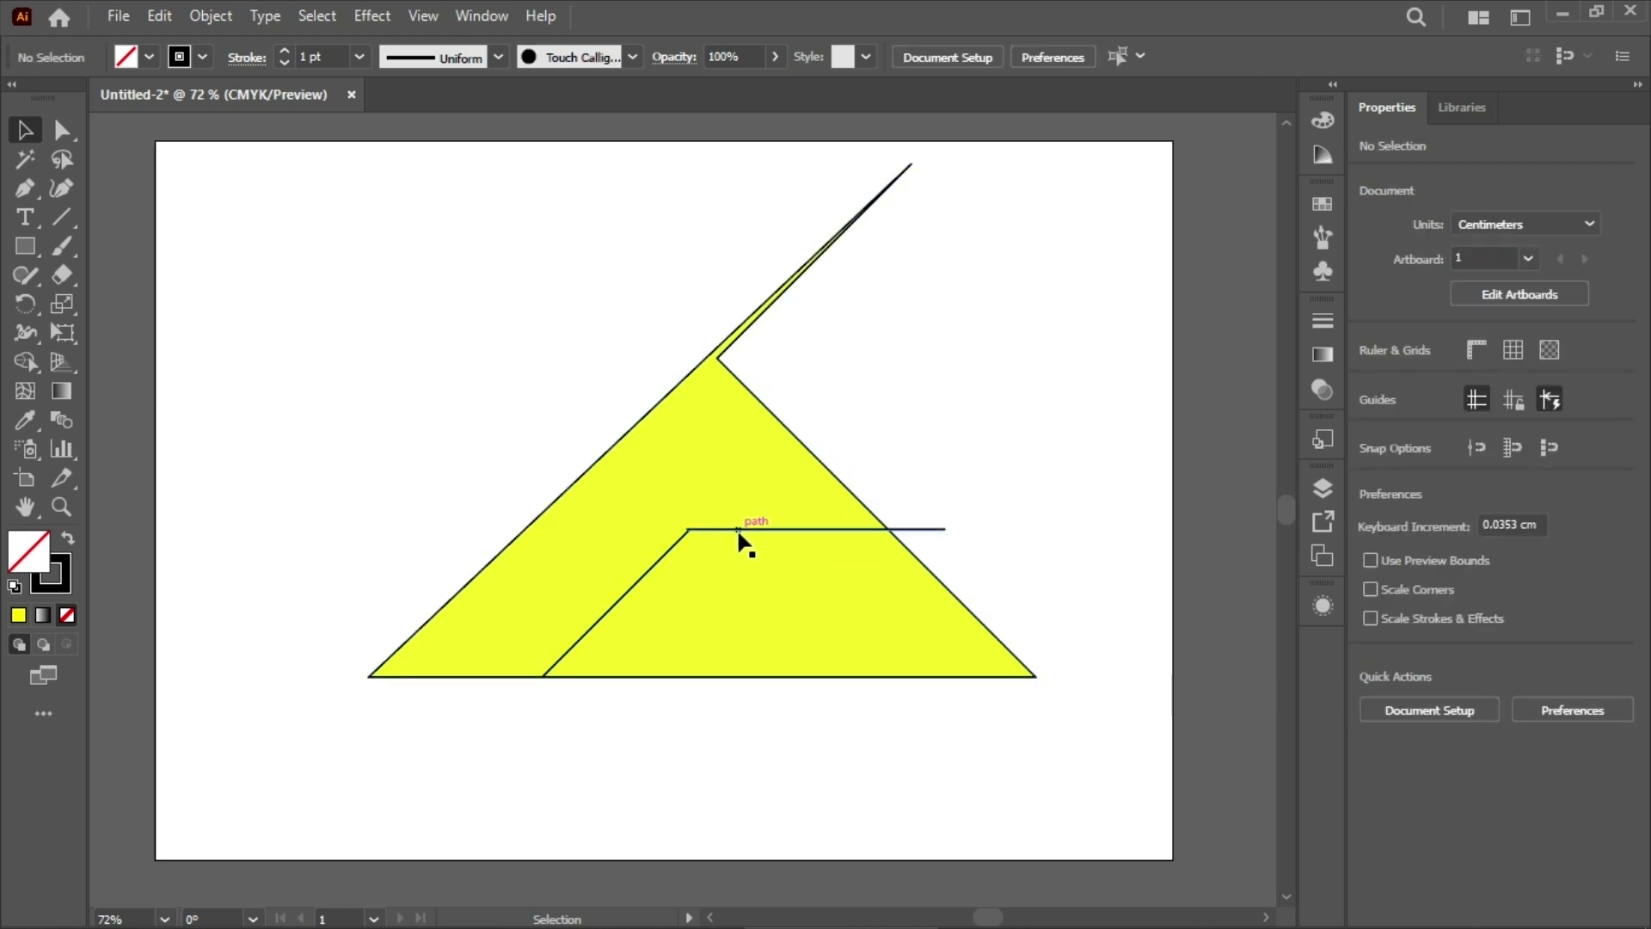
Shift the line group left in the triangle and nudge the triangle's lower-right anchor about 0.21 cm.
left_click_drag(747, 533, 681, 528)
left_click(1015, 402)
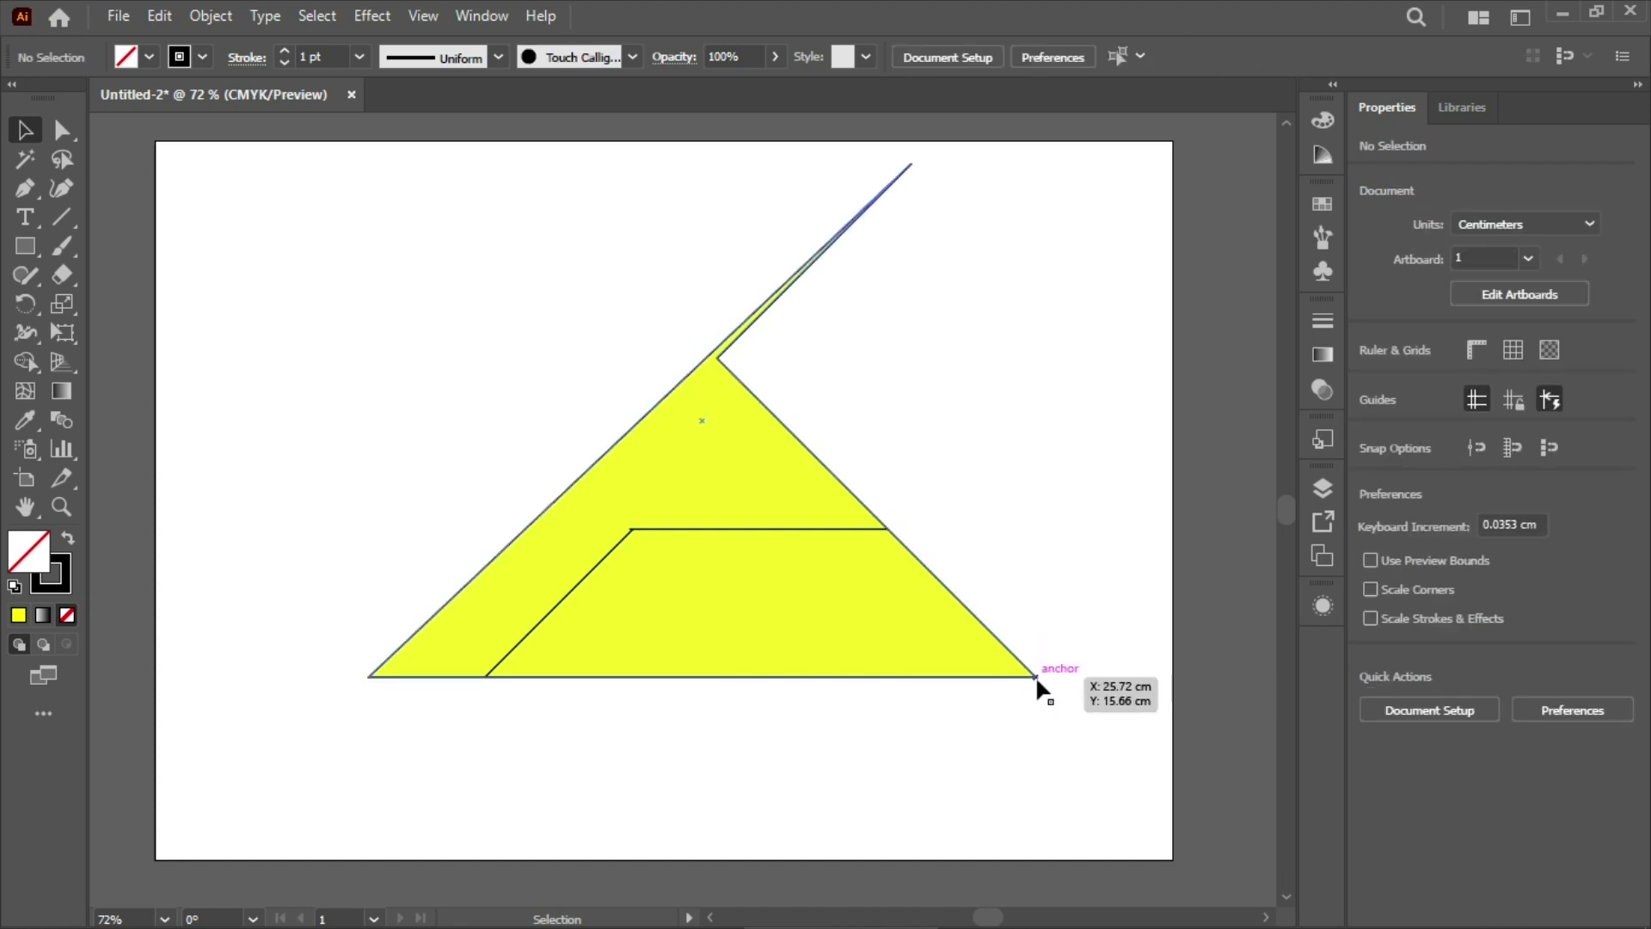
left_click(61, 130)
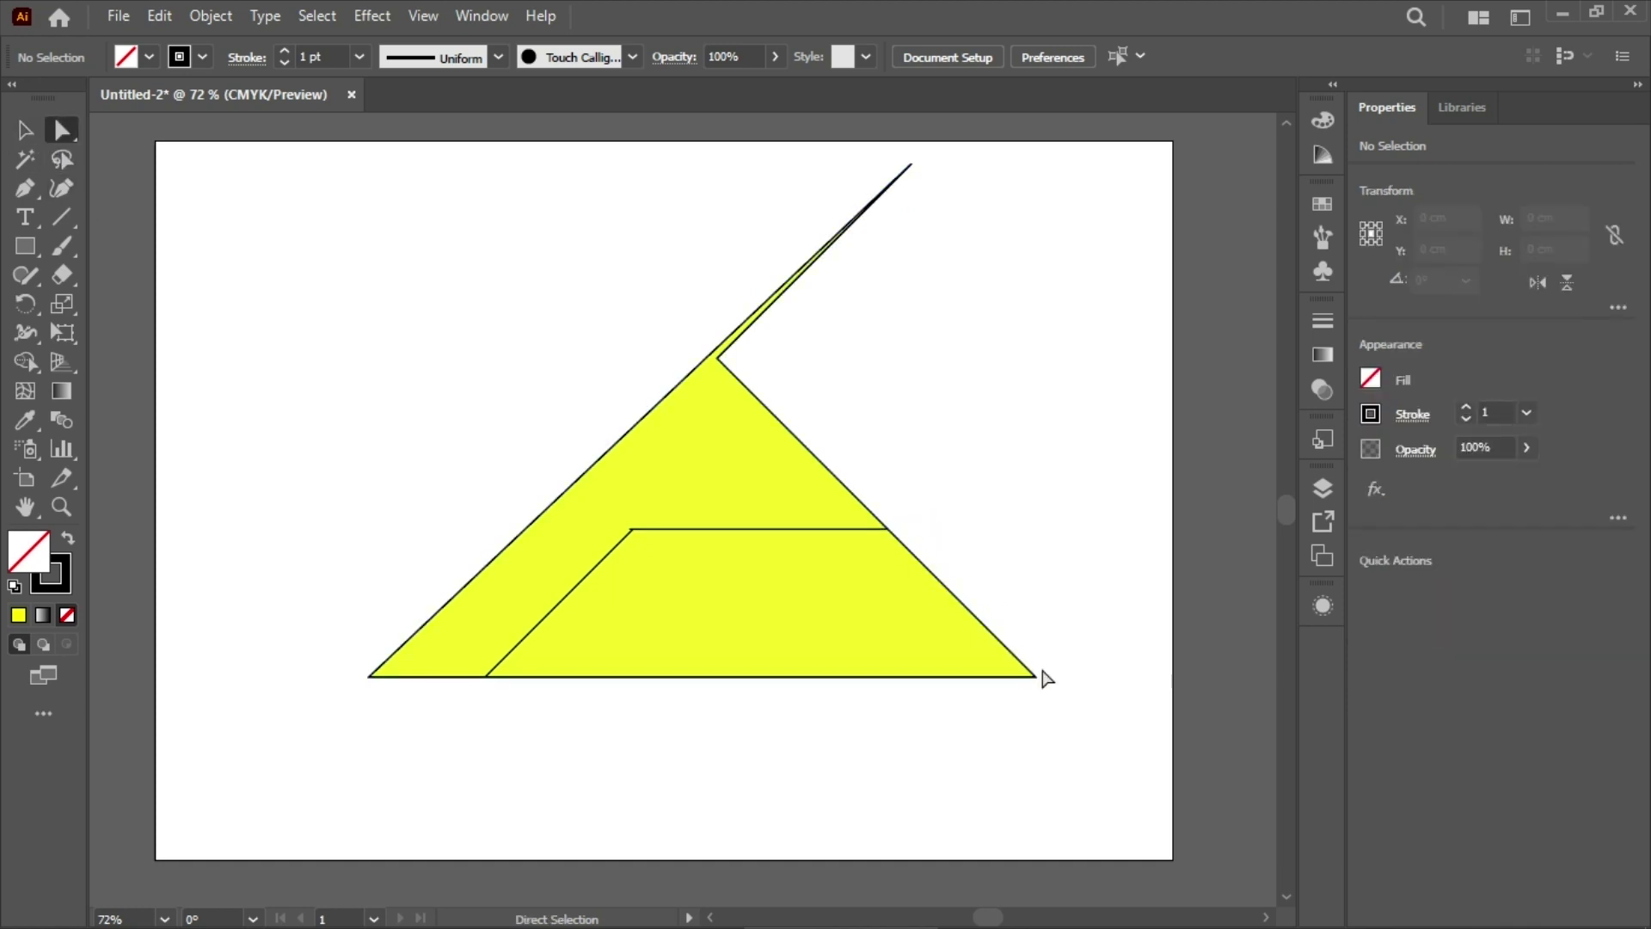
mouse_move(1035, 677)
left_mouse_down()
mouse_move(902, 624)
mouse_move(1028, 668)
left_mouse_up()
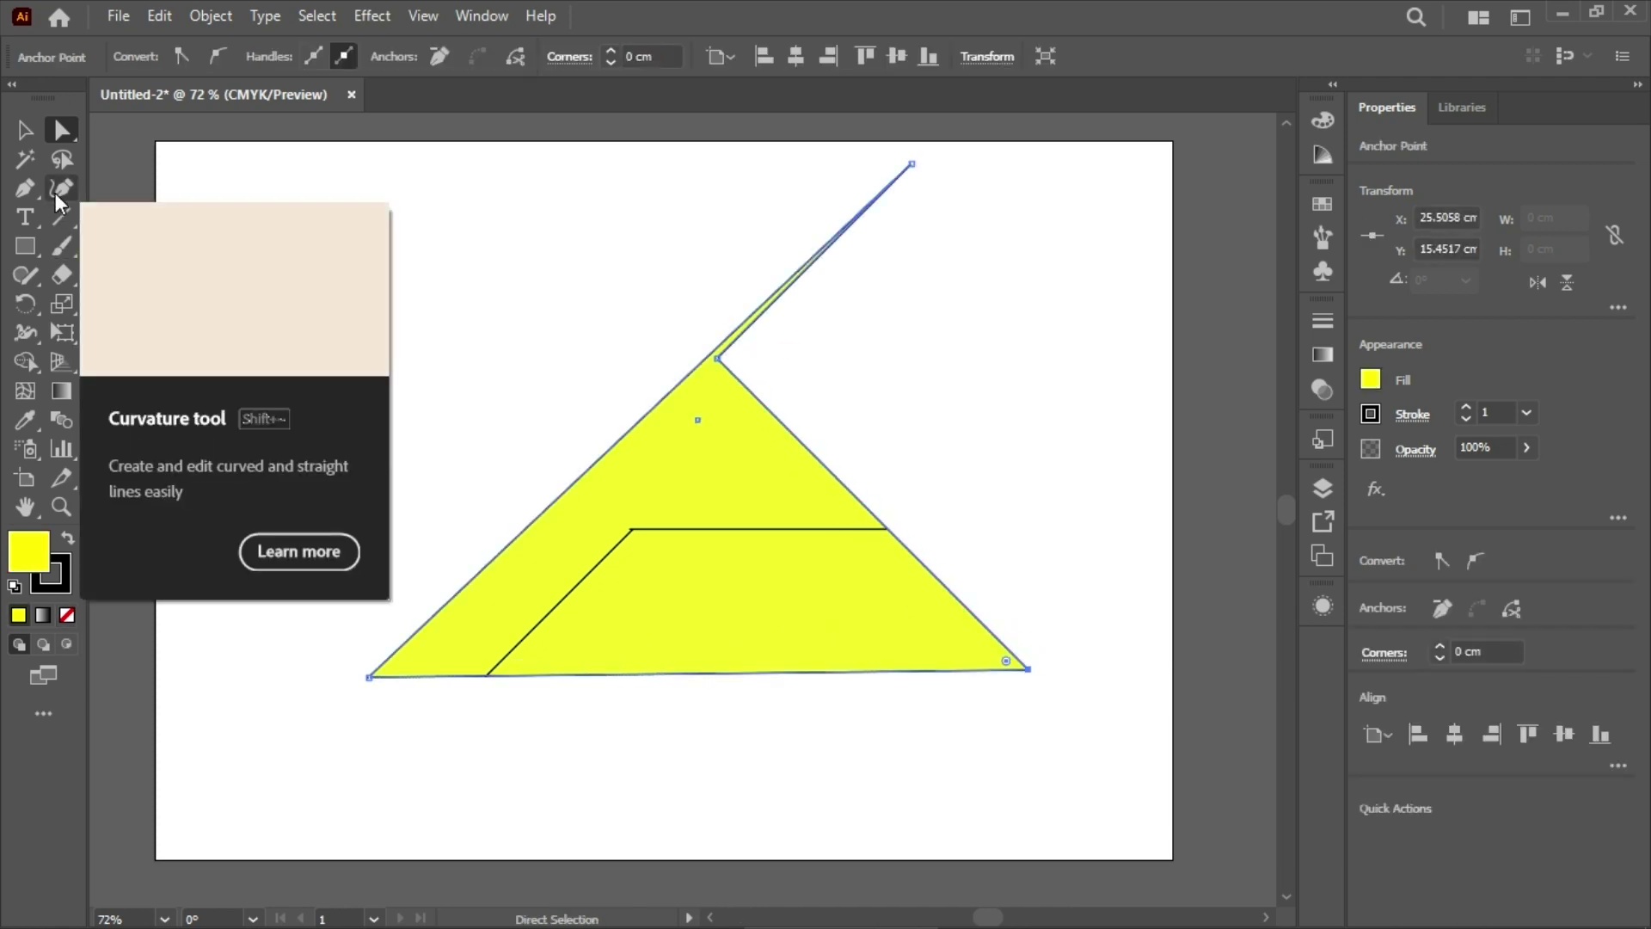
Add anchors where the horizontal line meets the right edge and the diagonal meets the base.
left_click(17, 190)
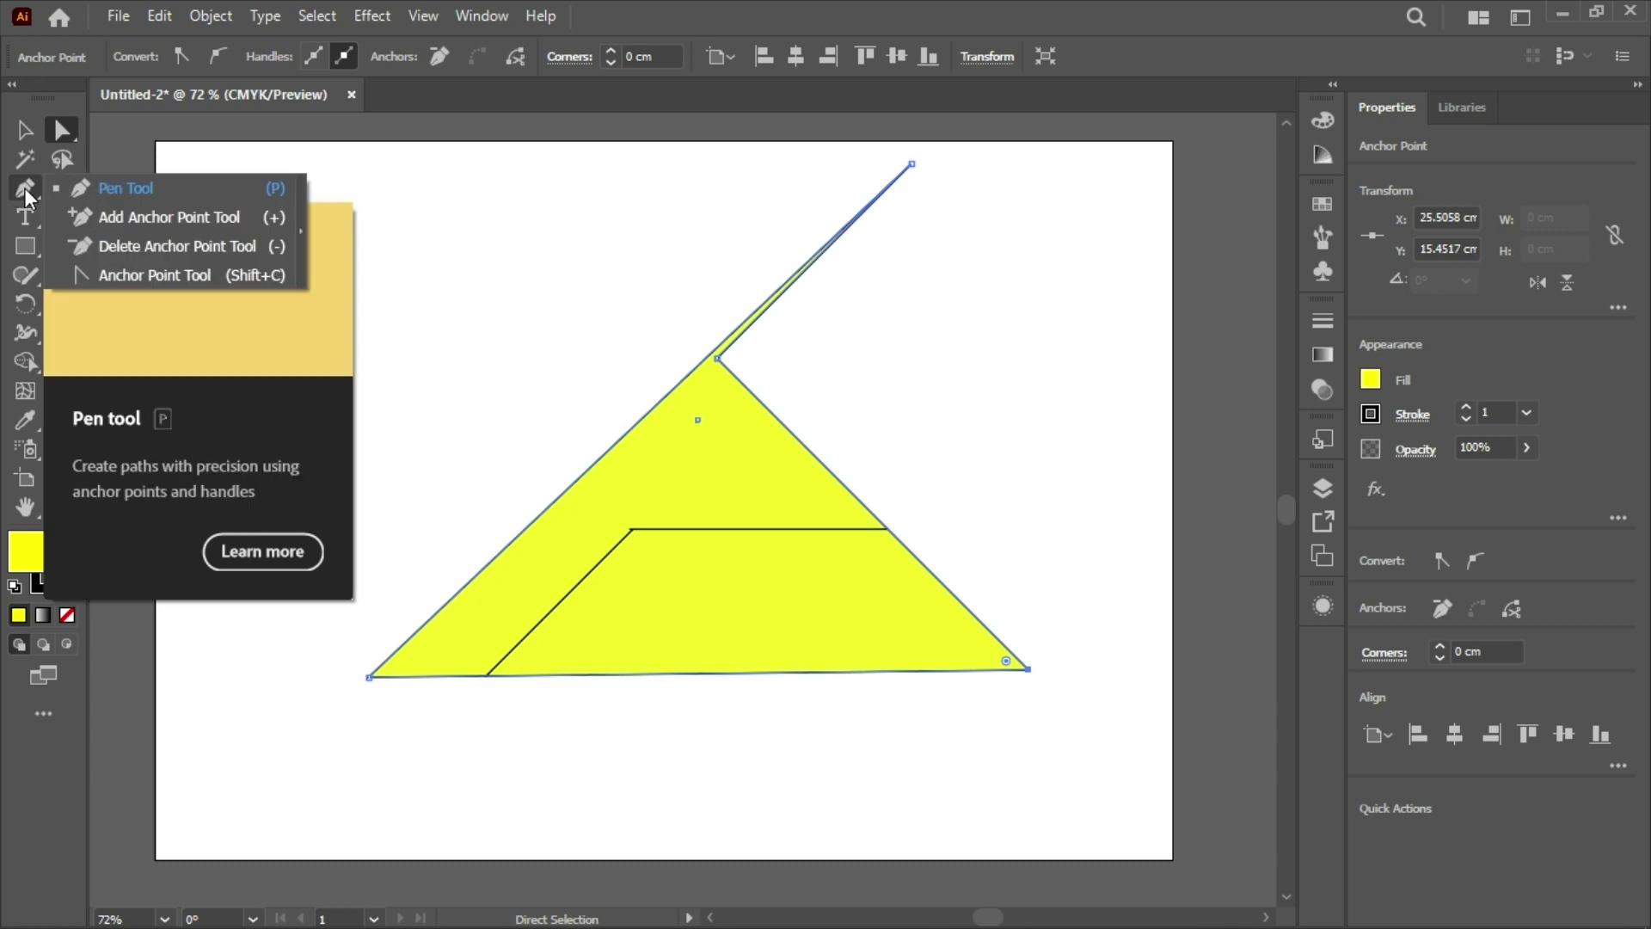
left_click(108, 217)
left_click(886, 529)
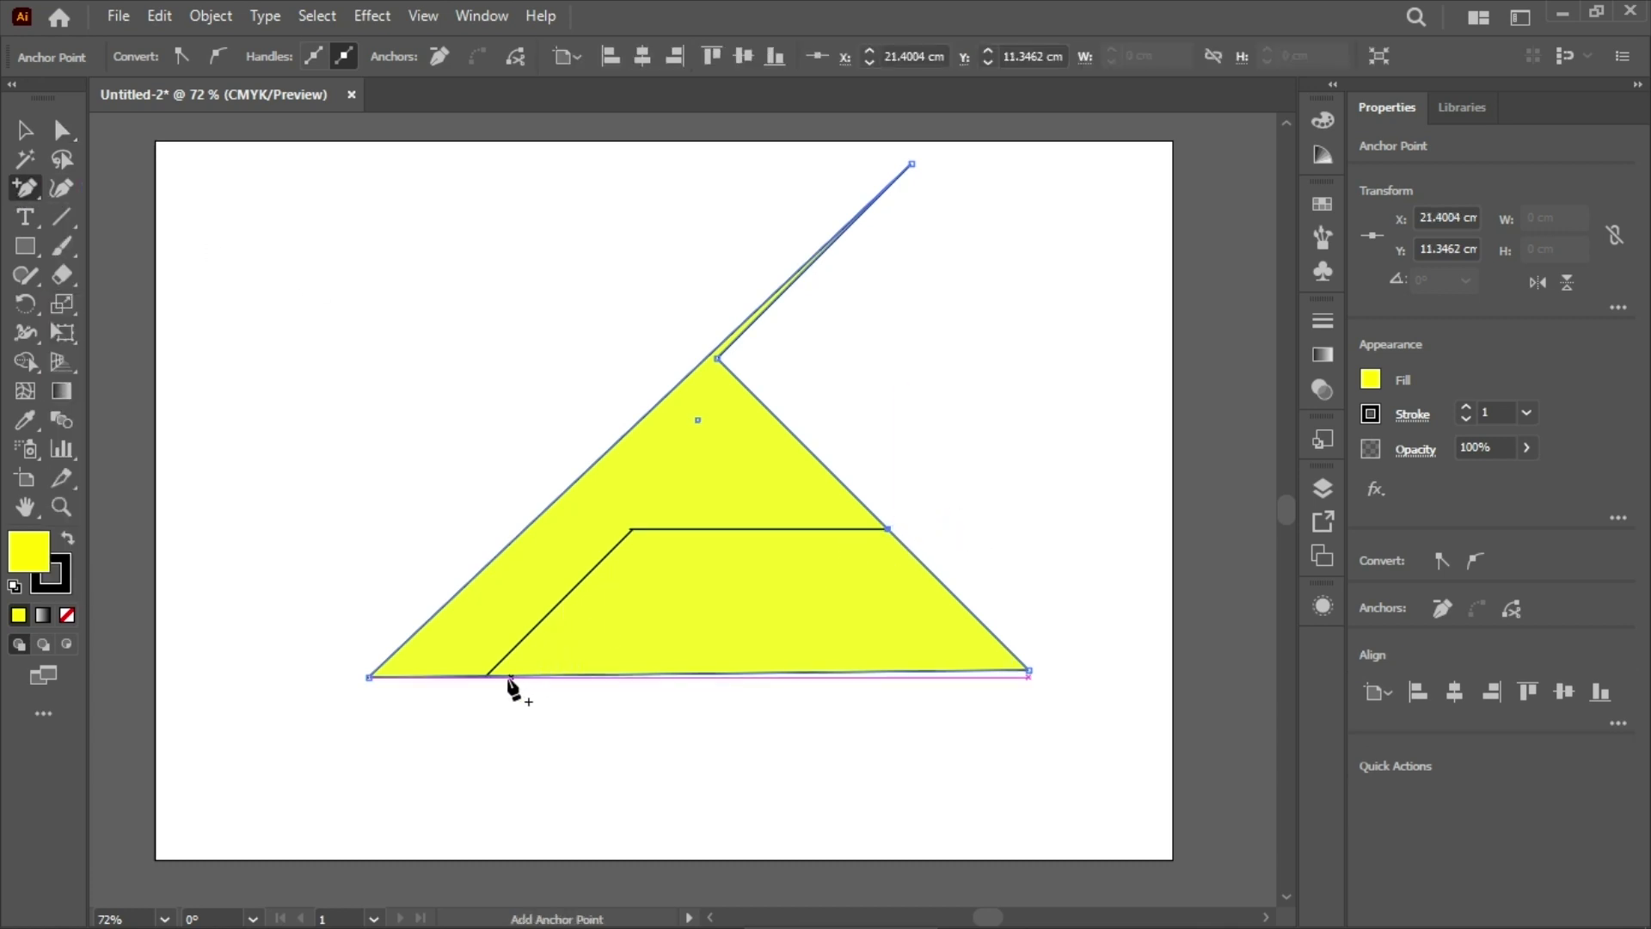
left_click(484, 678)
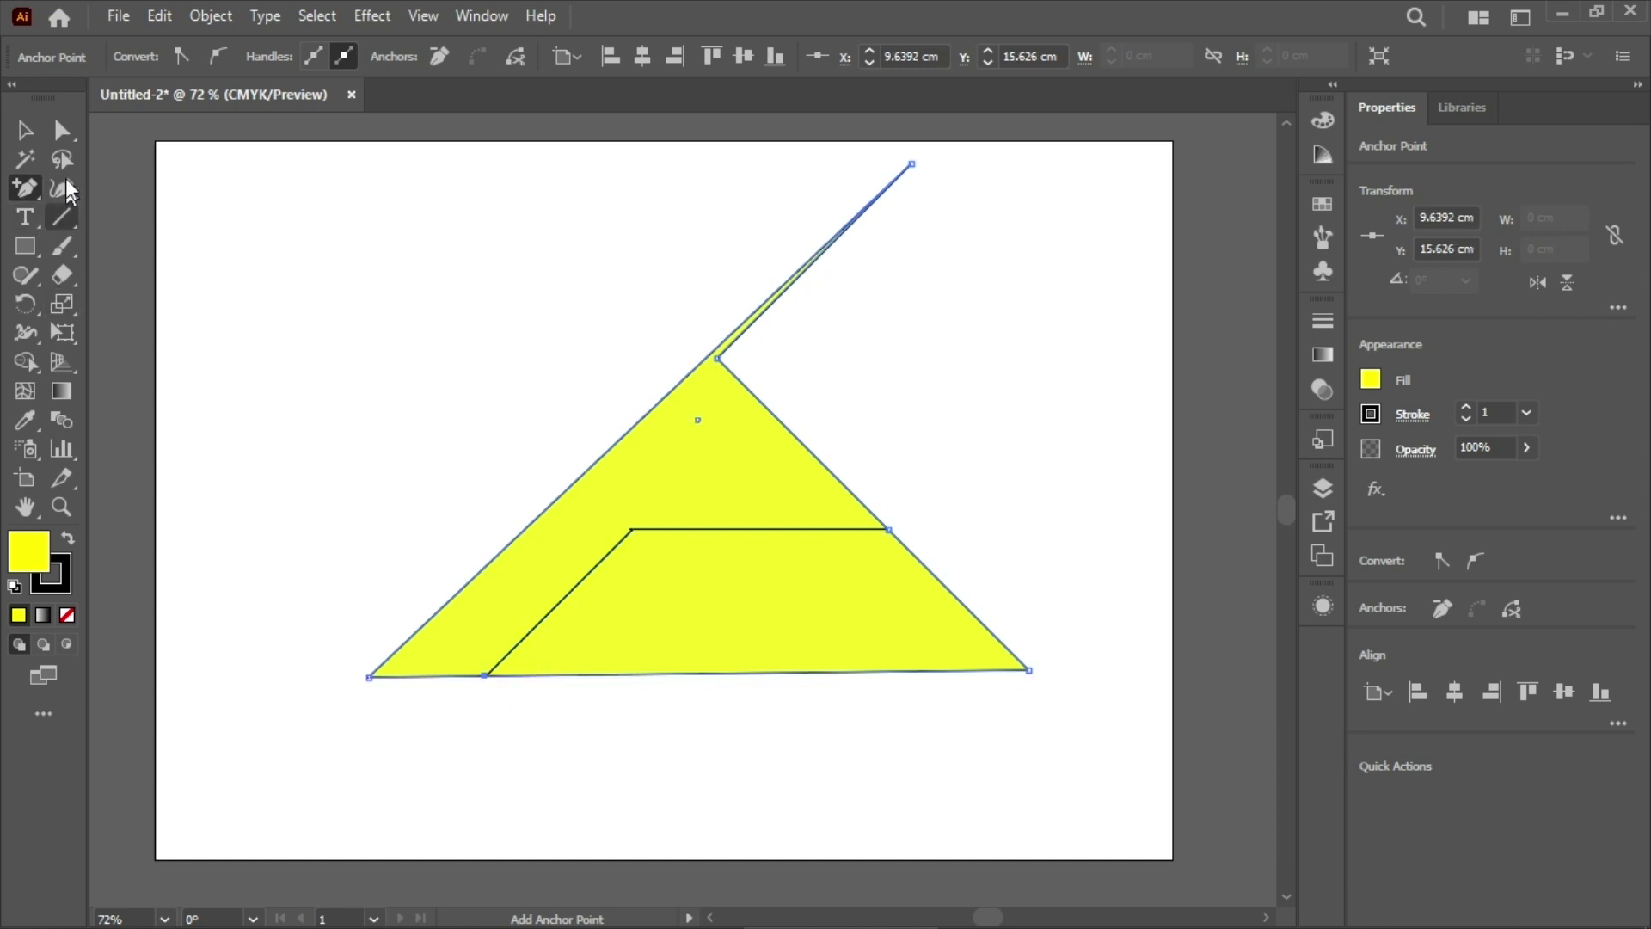
left_click(24, 130)
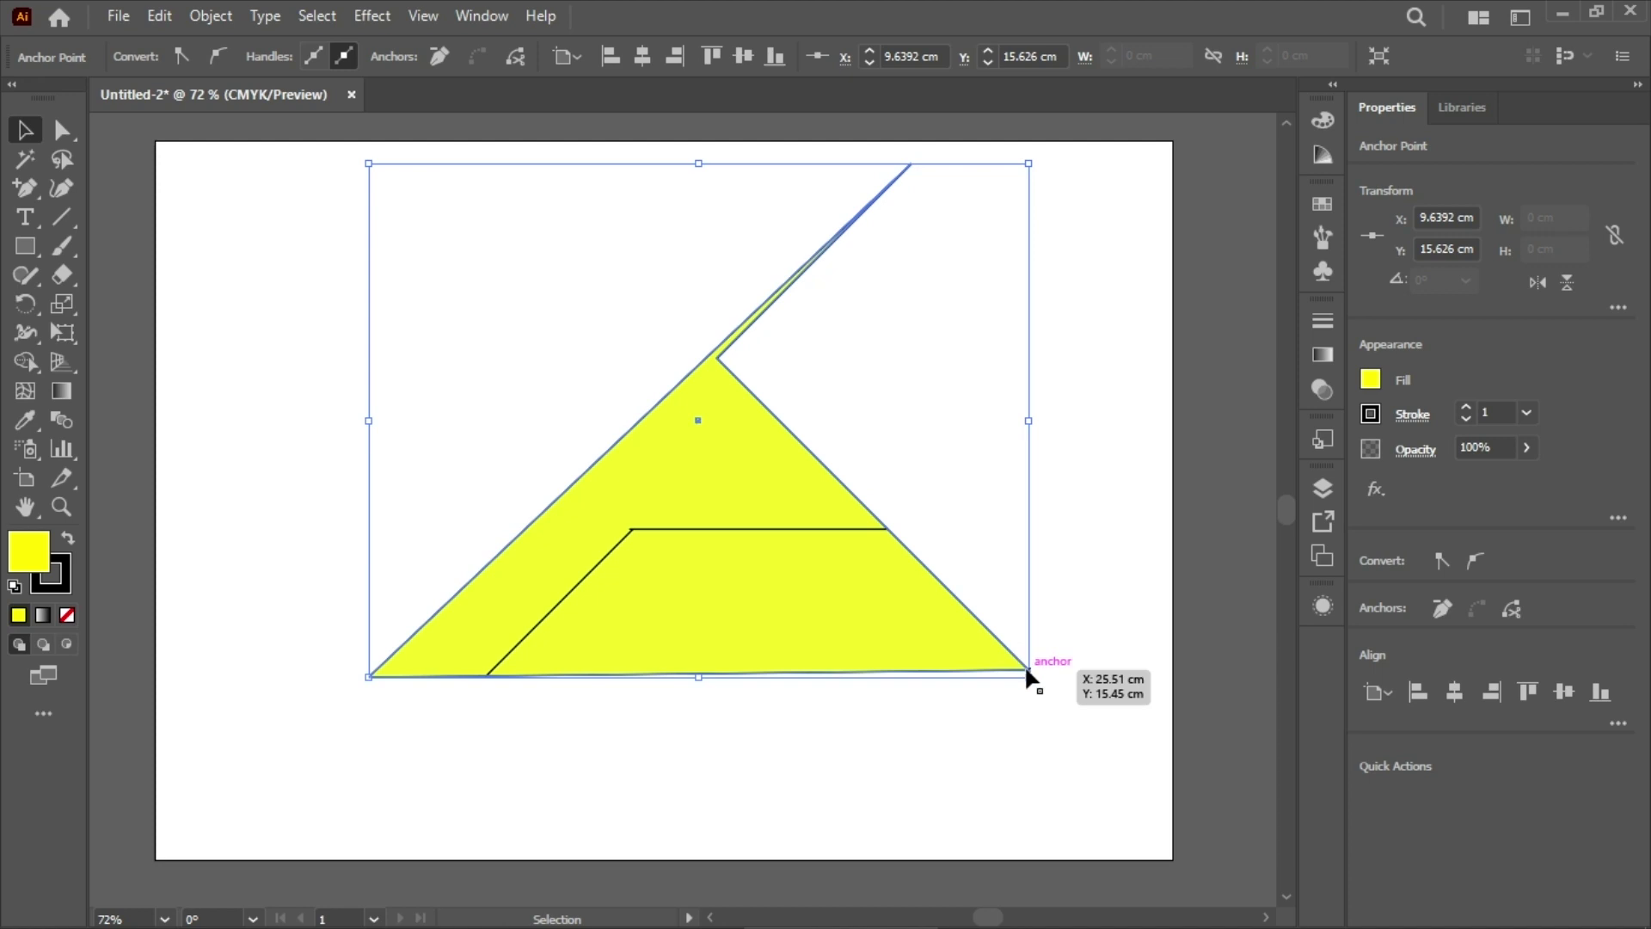
left_click(895, 619)
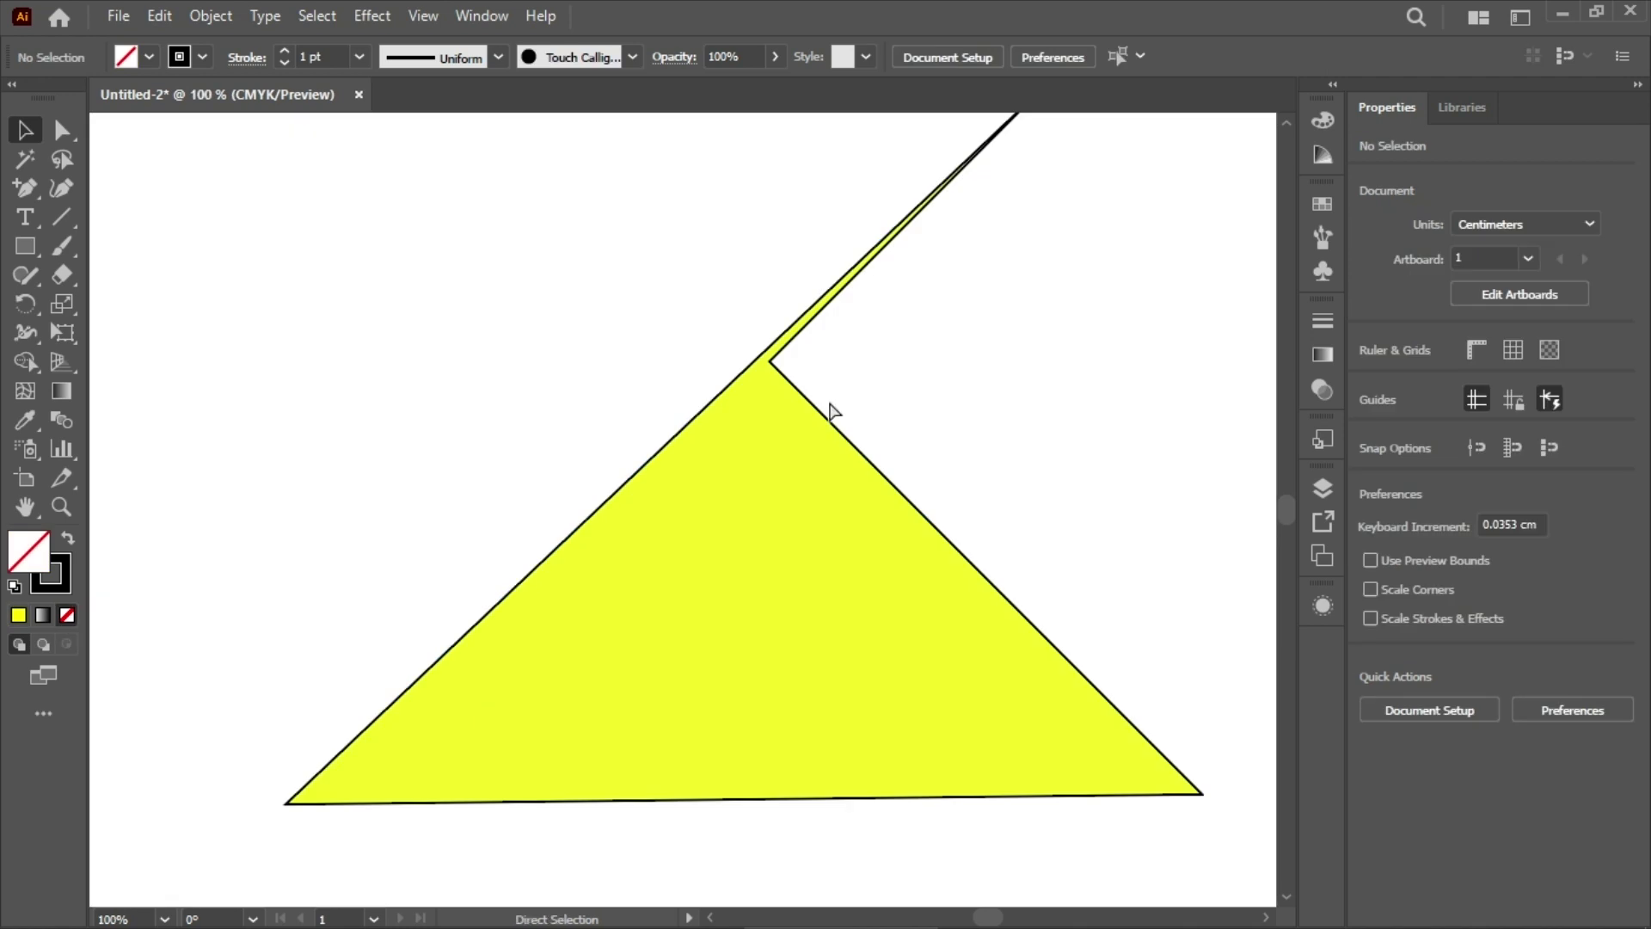
Zoom out, then select and delete the yellow triangle and its inner lines.
key("ctrl+minus")
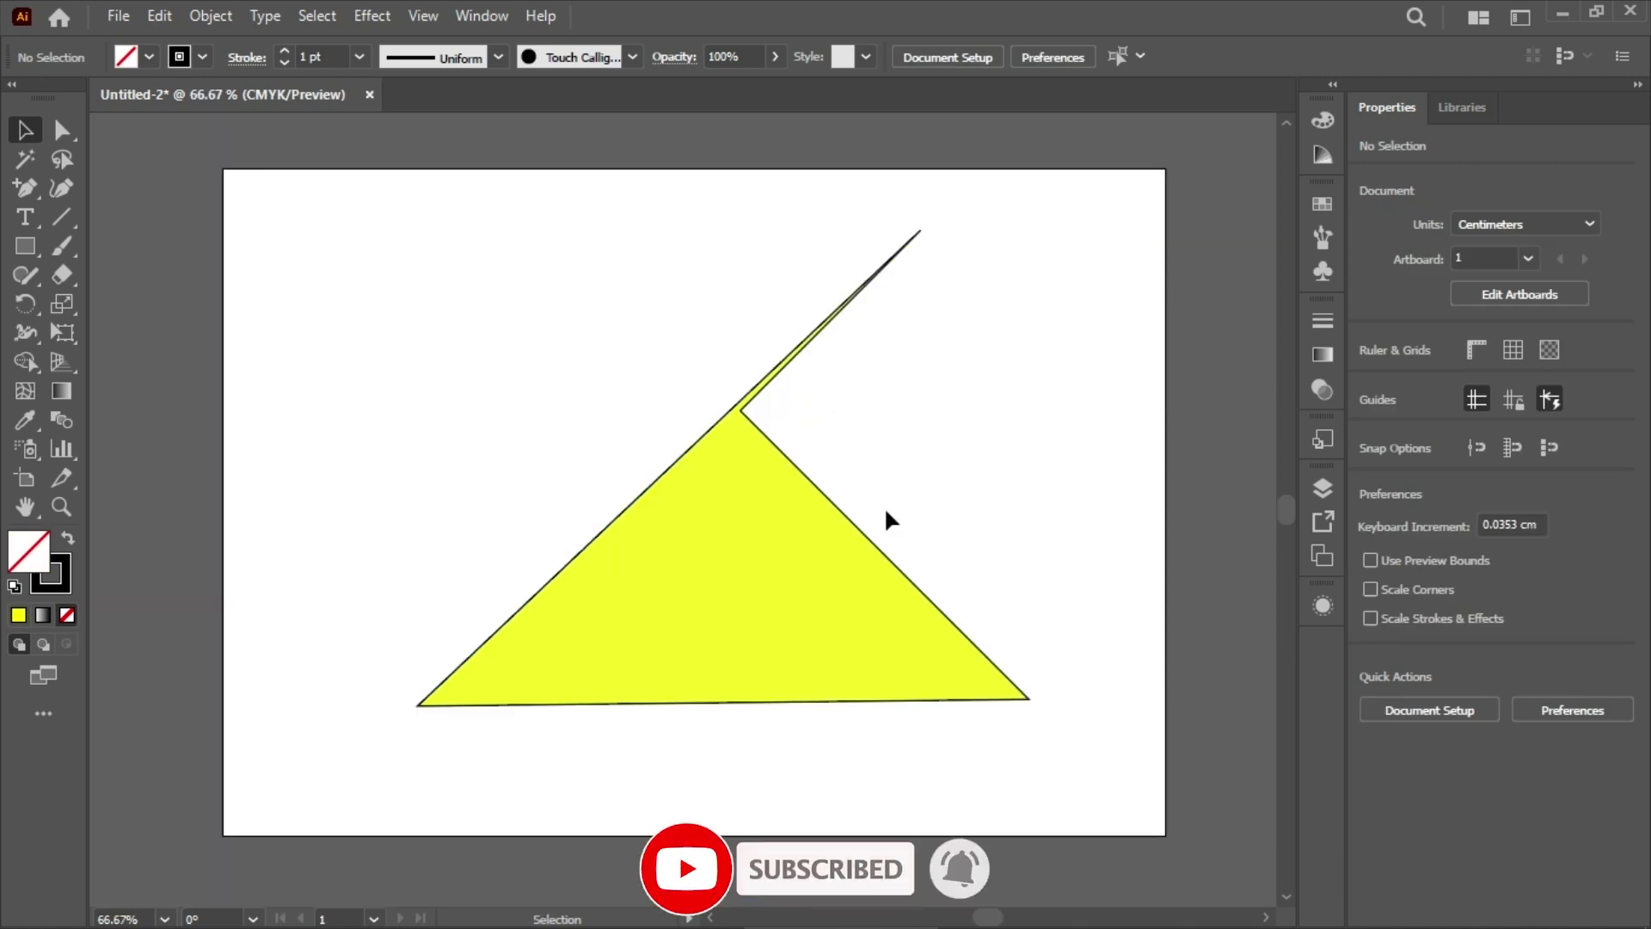
left_click(975, 697)
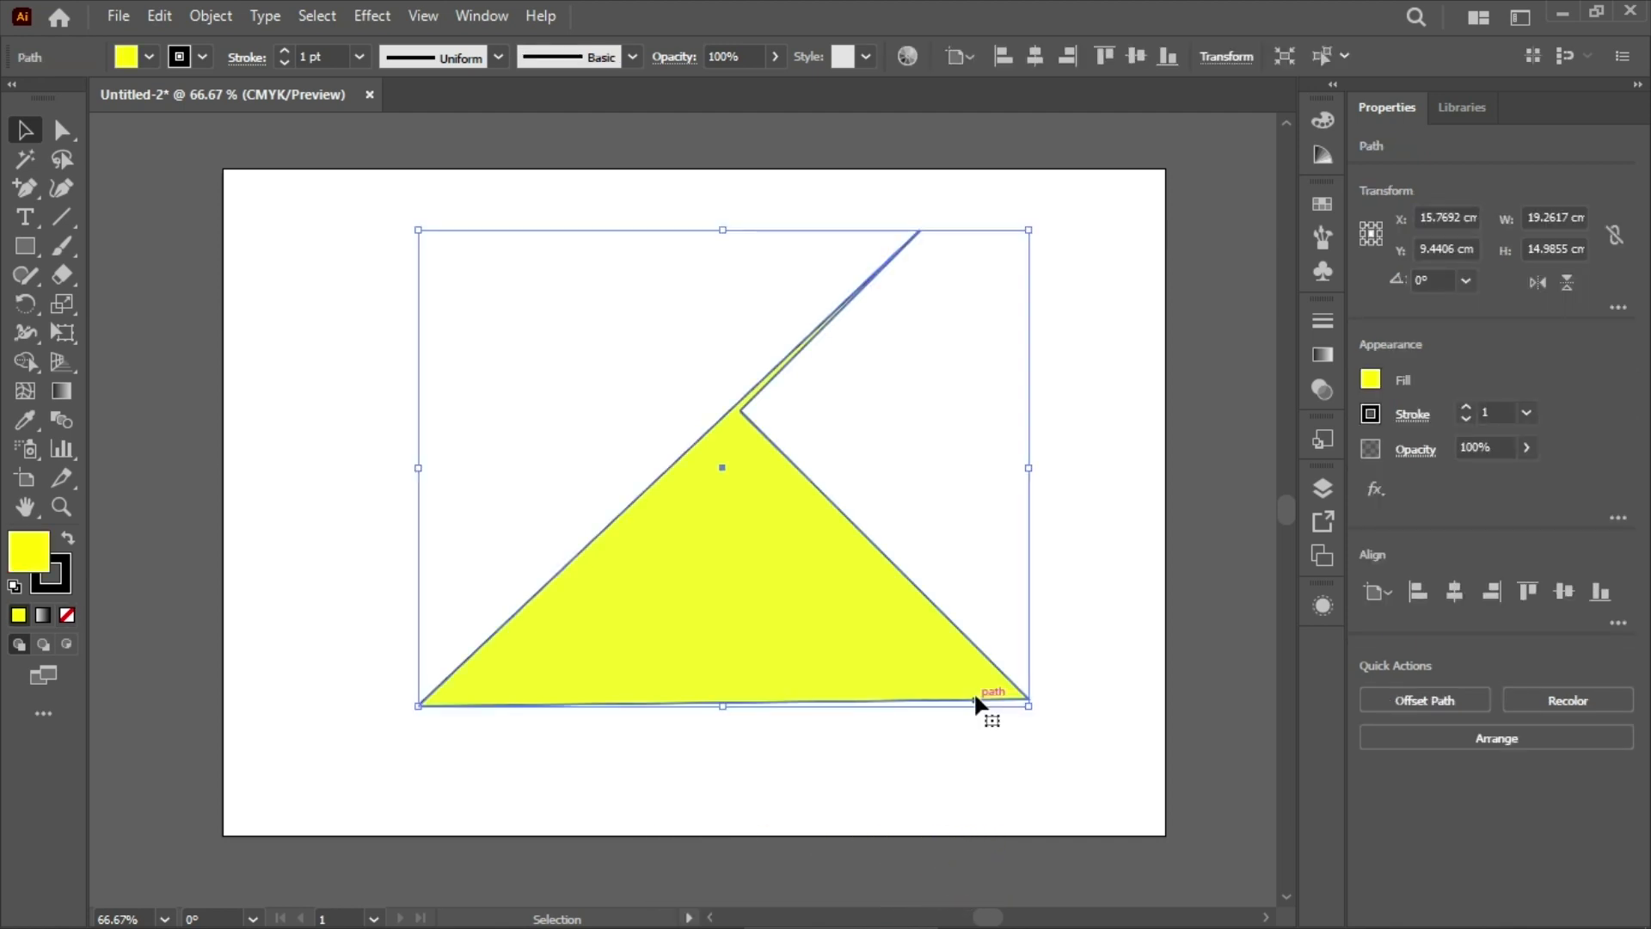
key("Delete")
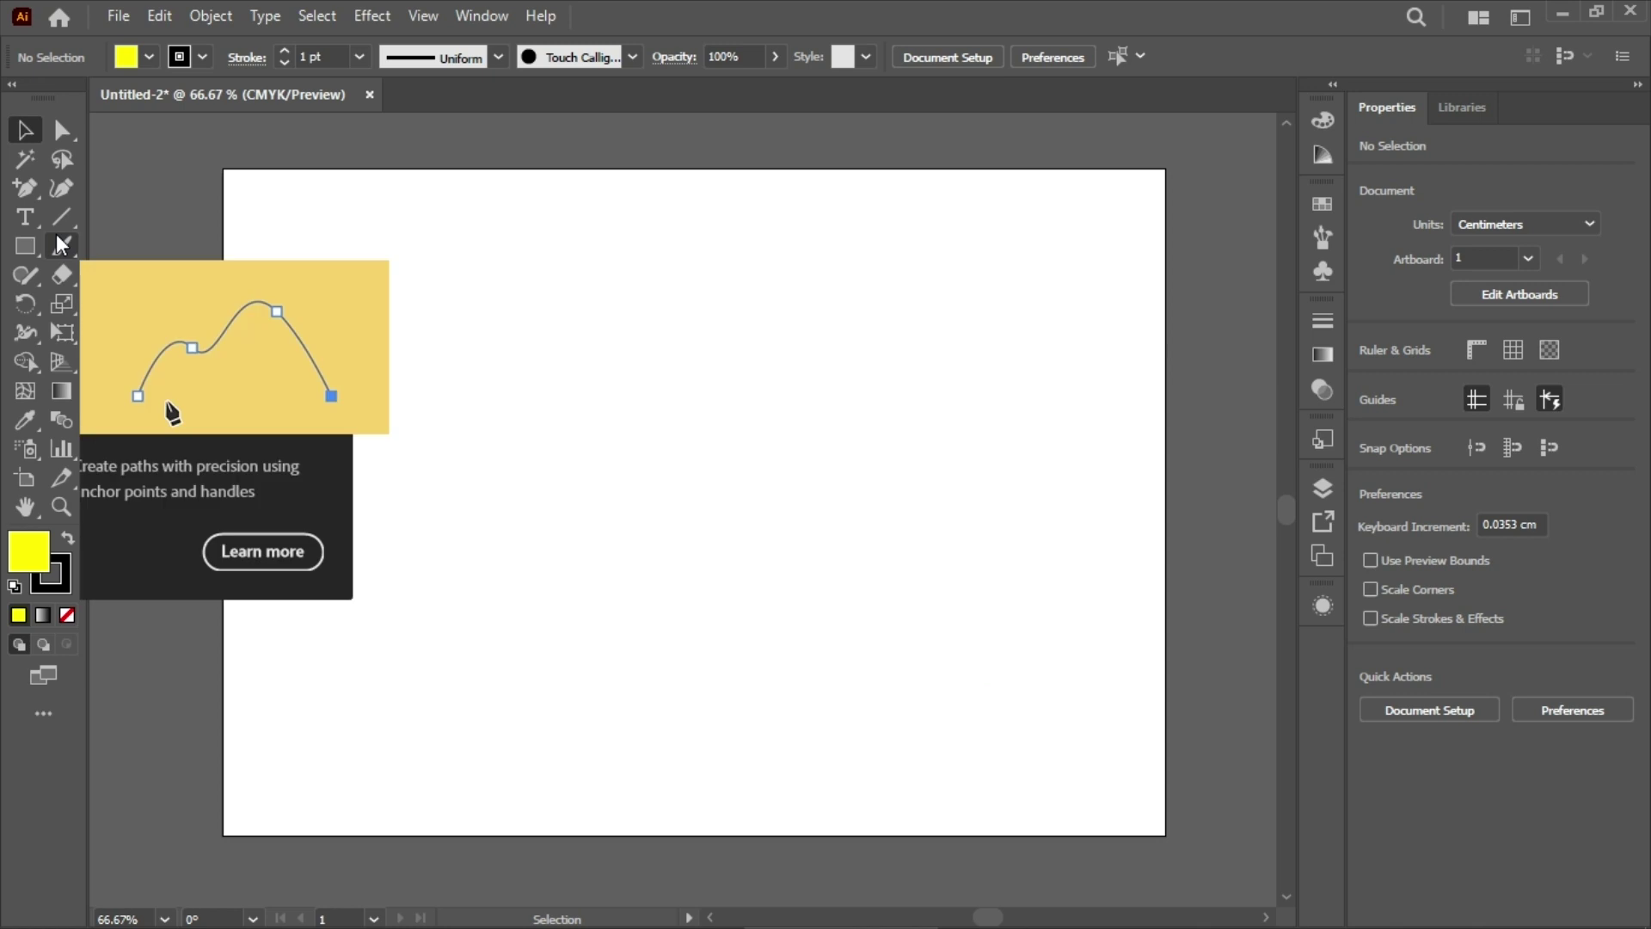
right_click(62, 217)
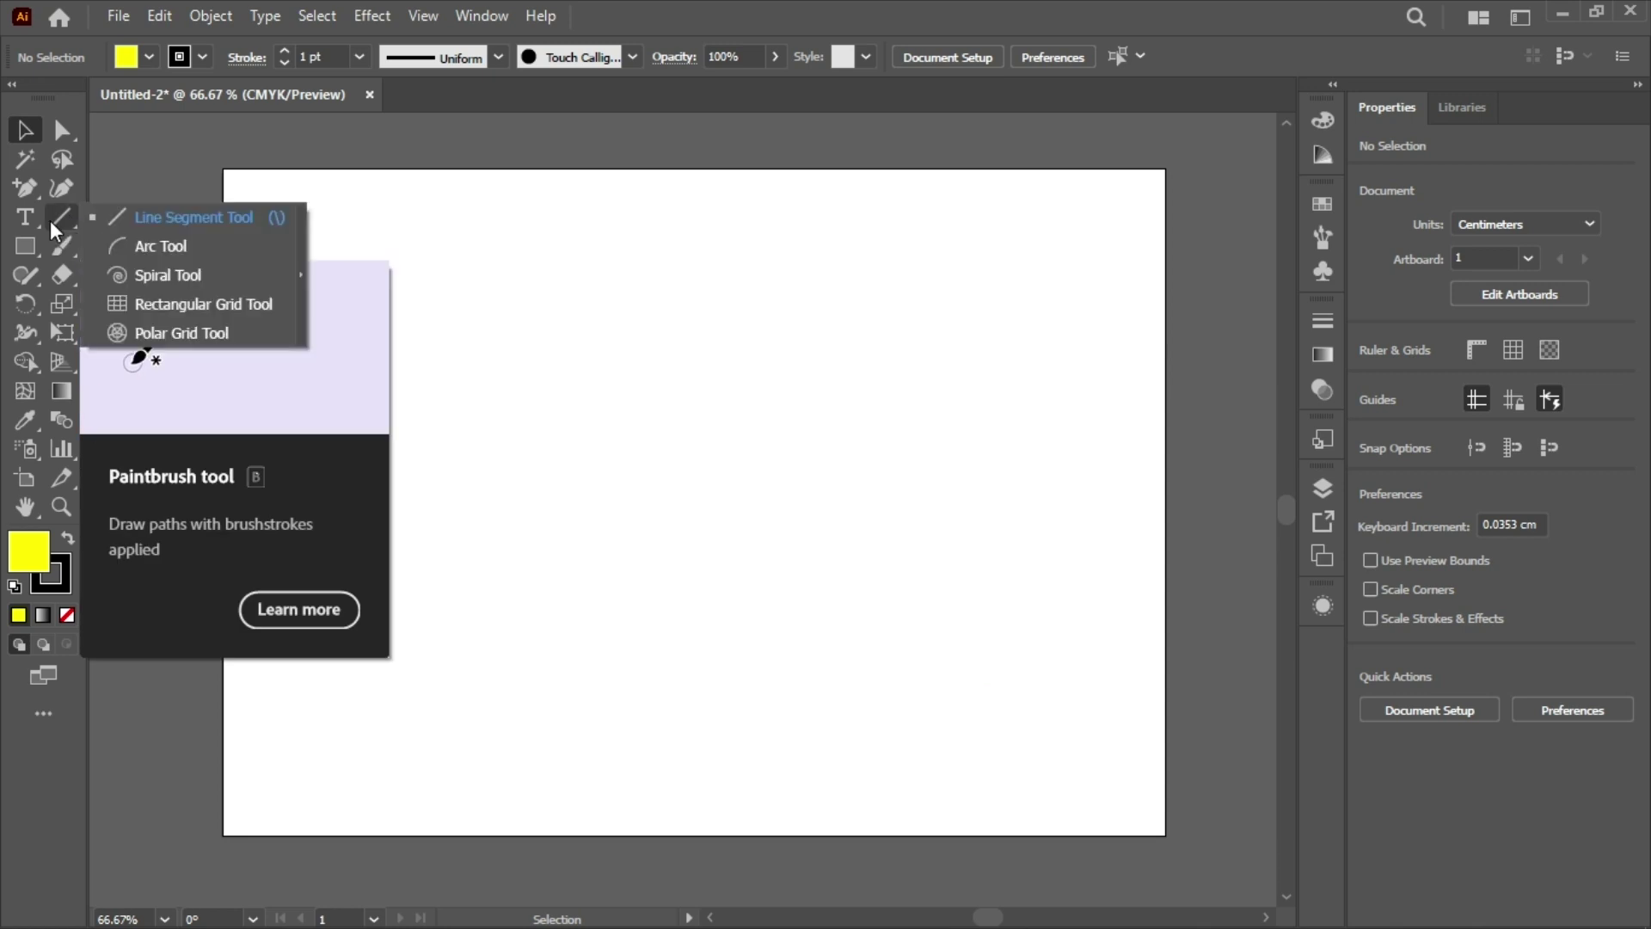
Create a 3.5278 cm open arc based along the X Axis with the Arc tool options.
left_click(171, 246)
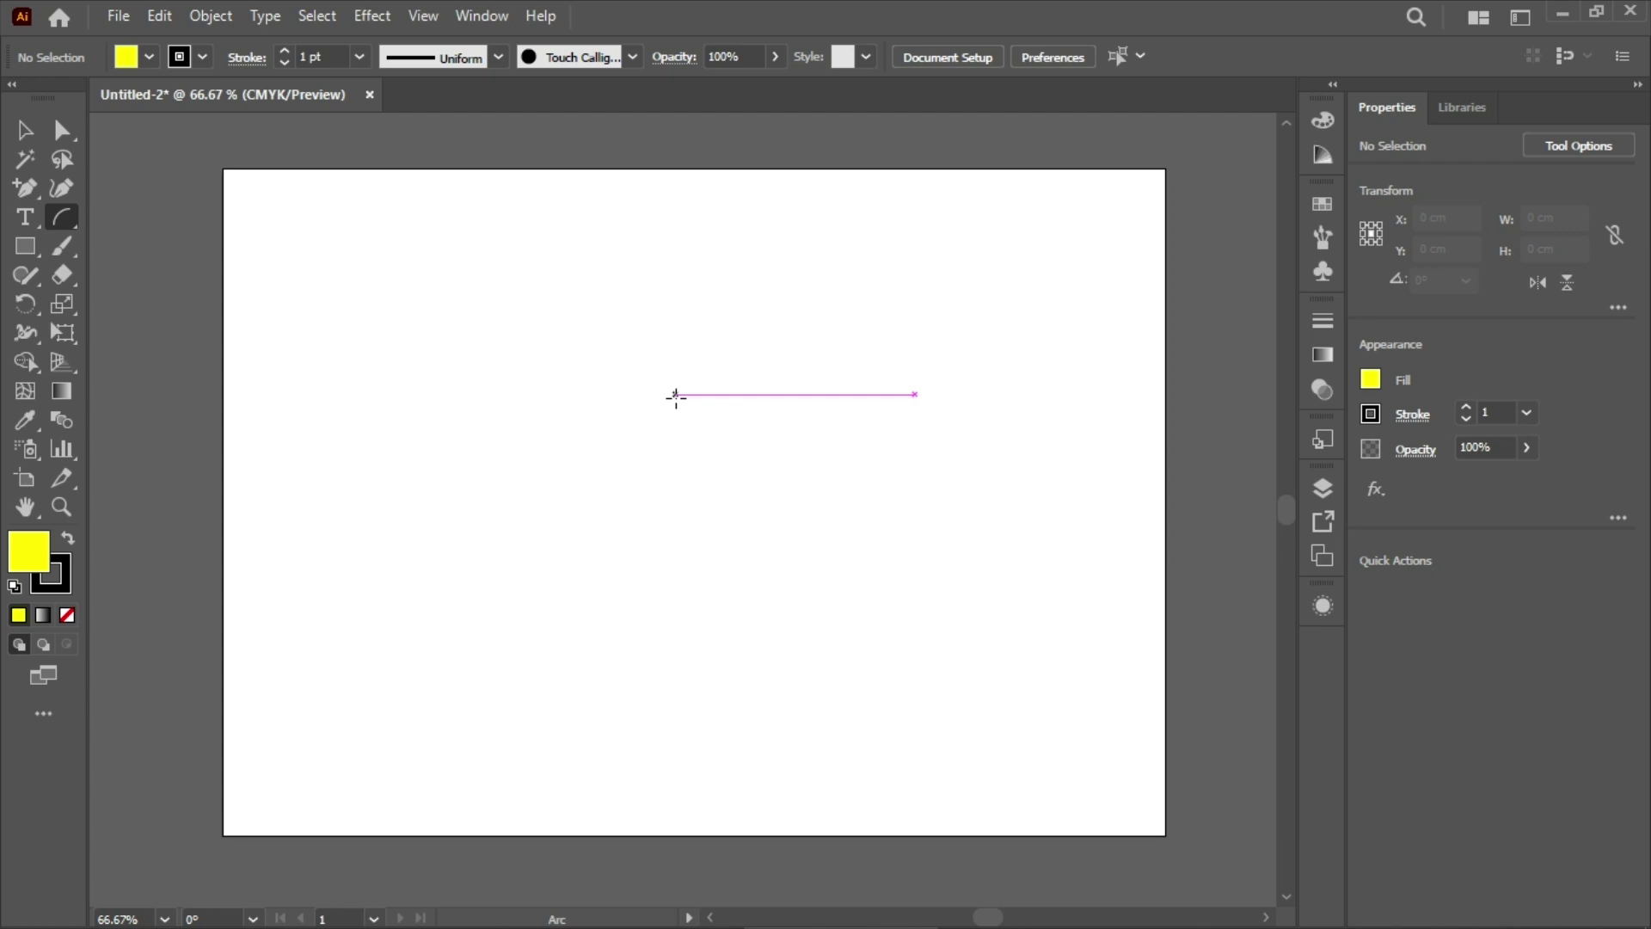
left_click(676, 396)
left_click_drag(828, 303, 906, 306)
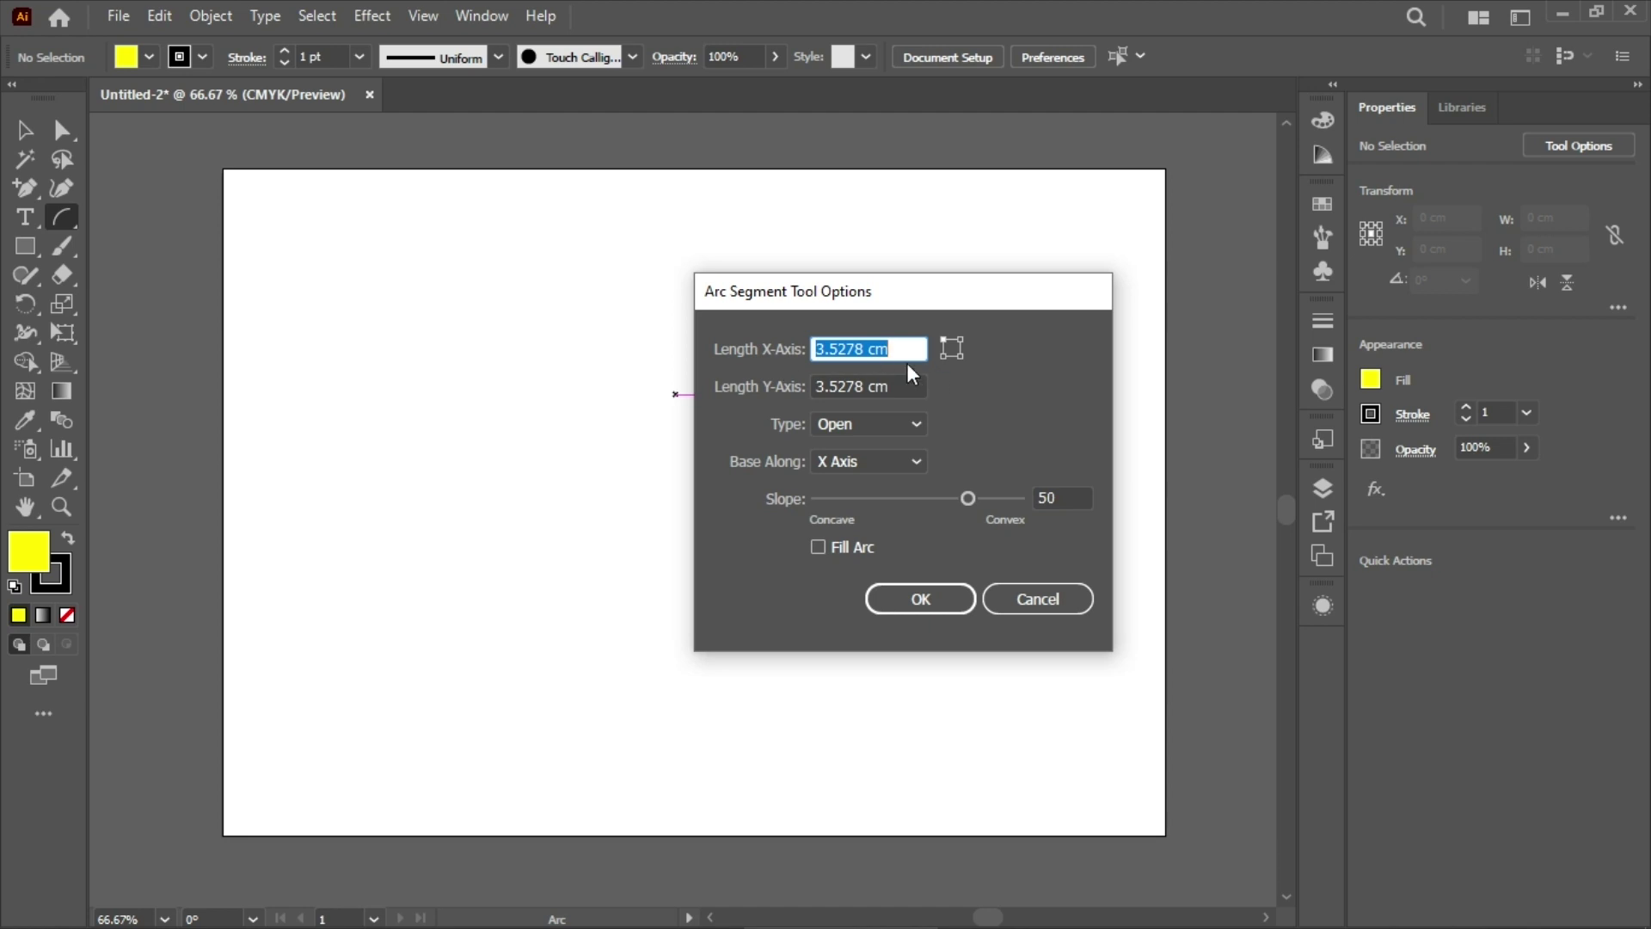
left_click(915, 433)
left_click(919, 432)
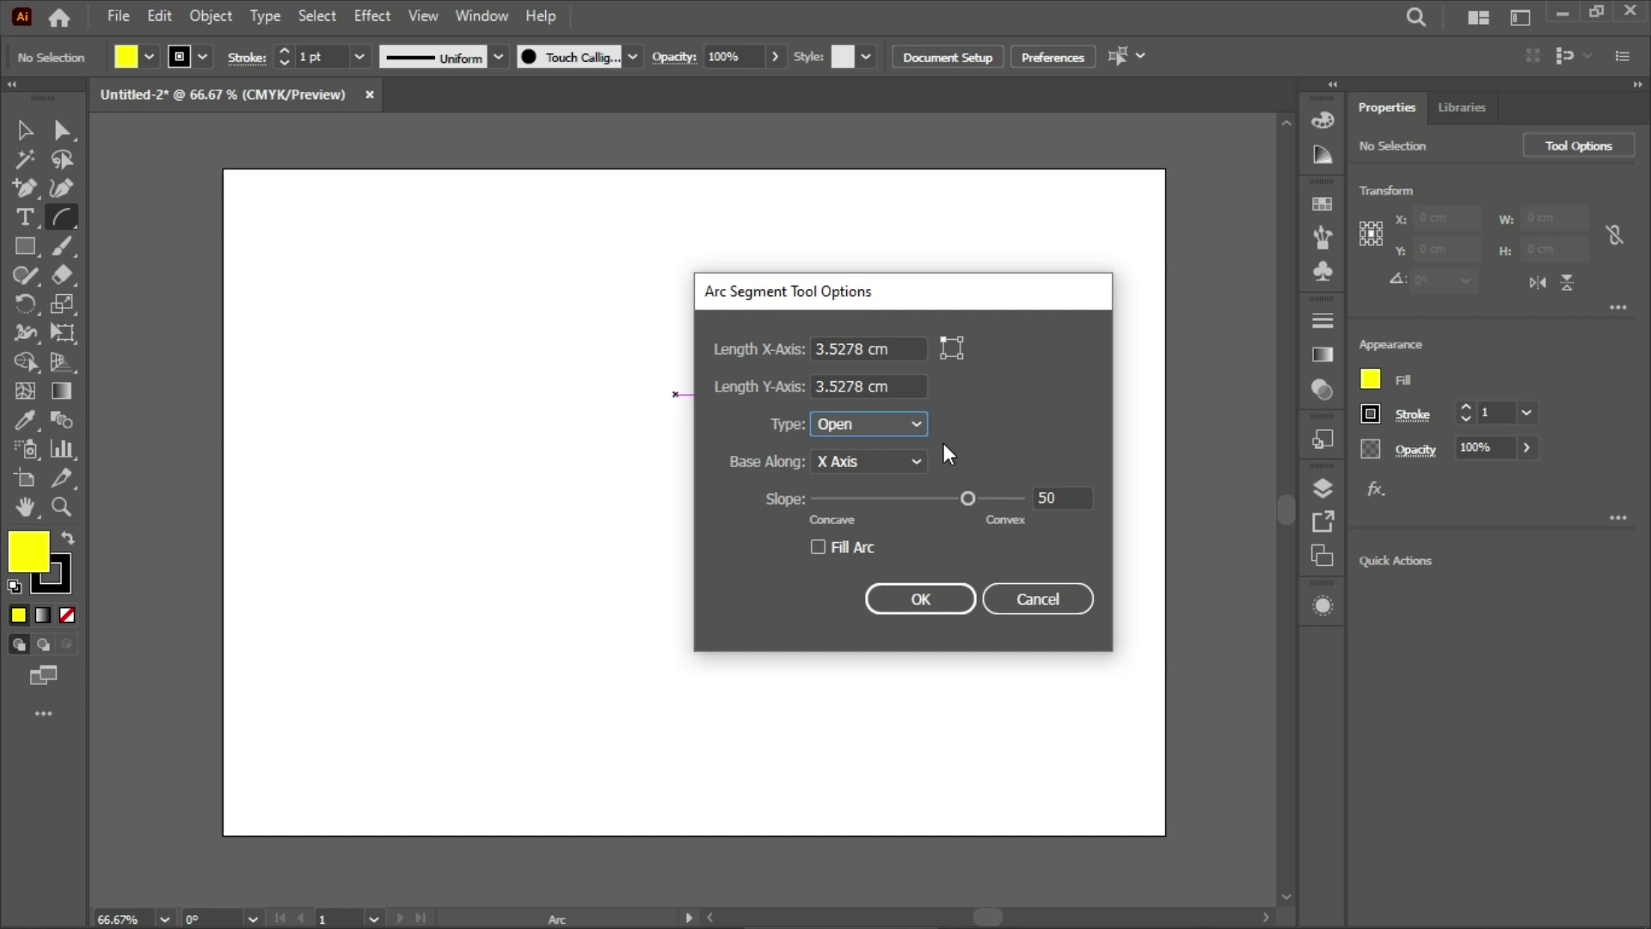
left_click(911, 461)
left_click(962, 537)
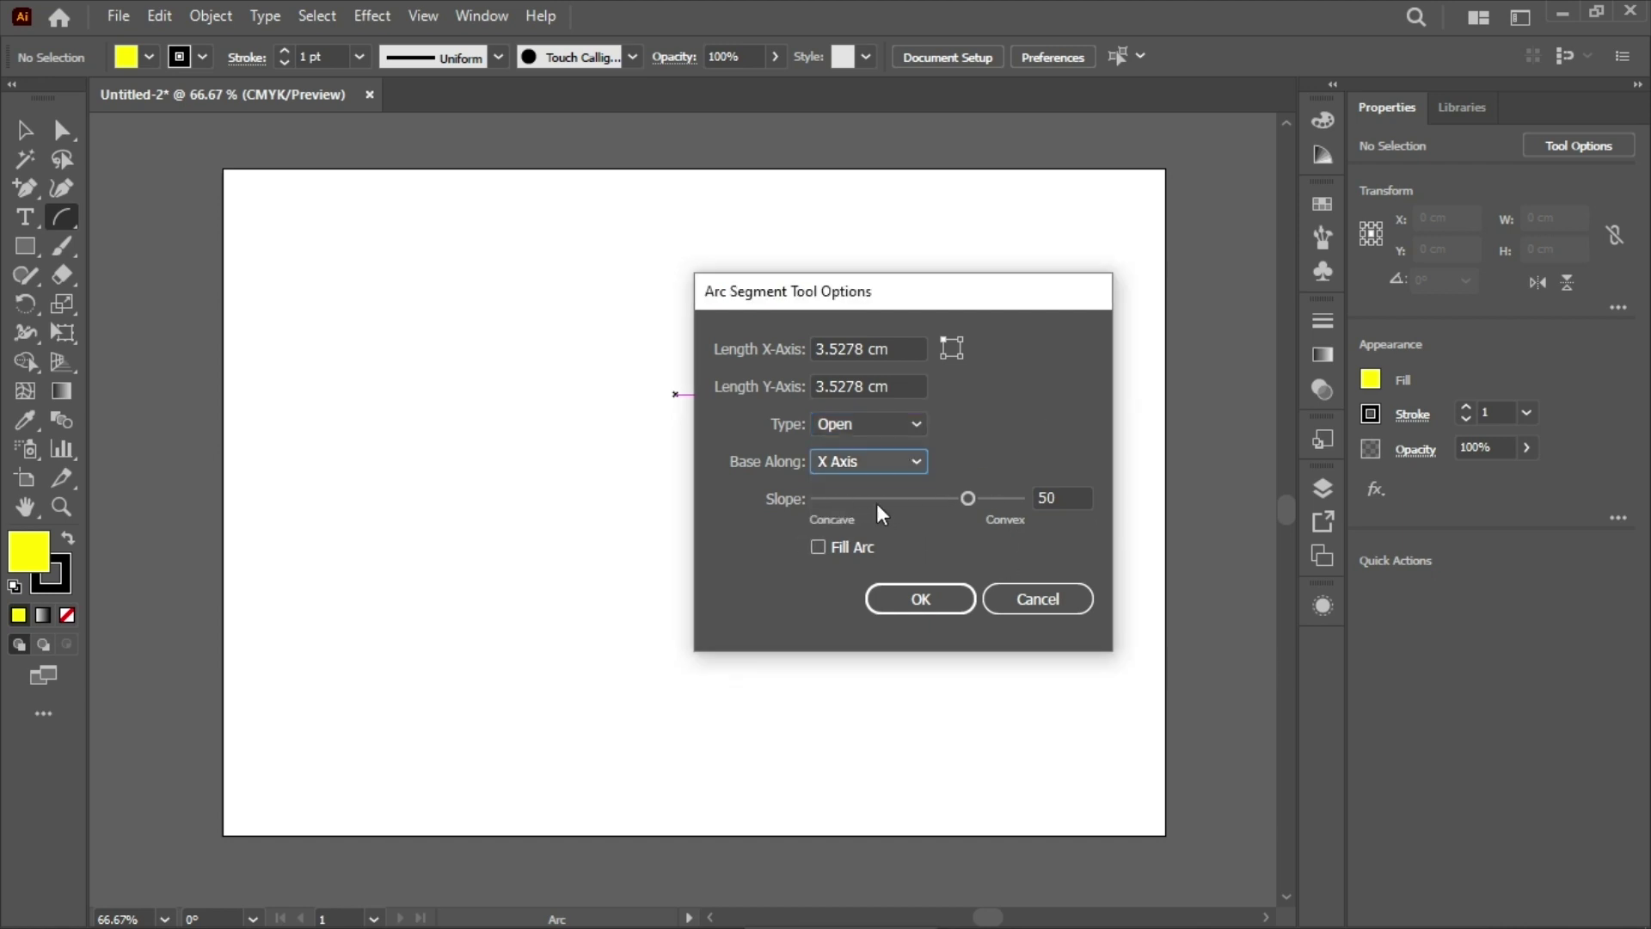
left_click_drag(988, 292, 1441, 322)
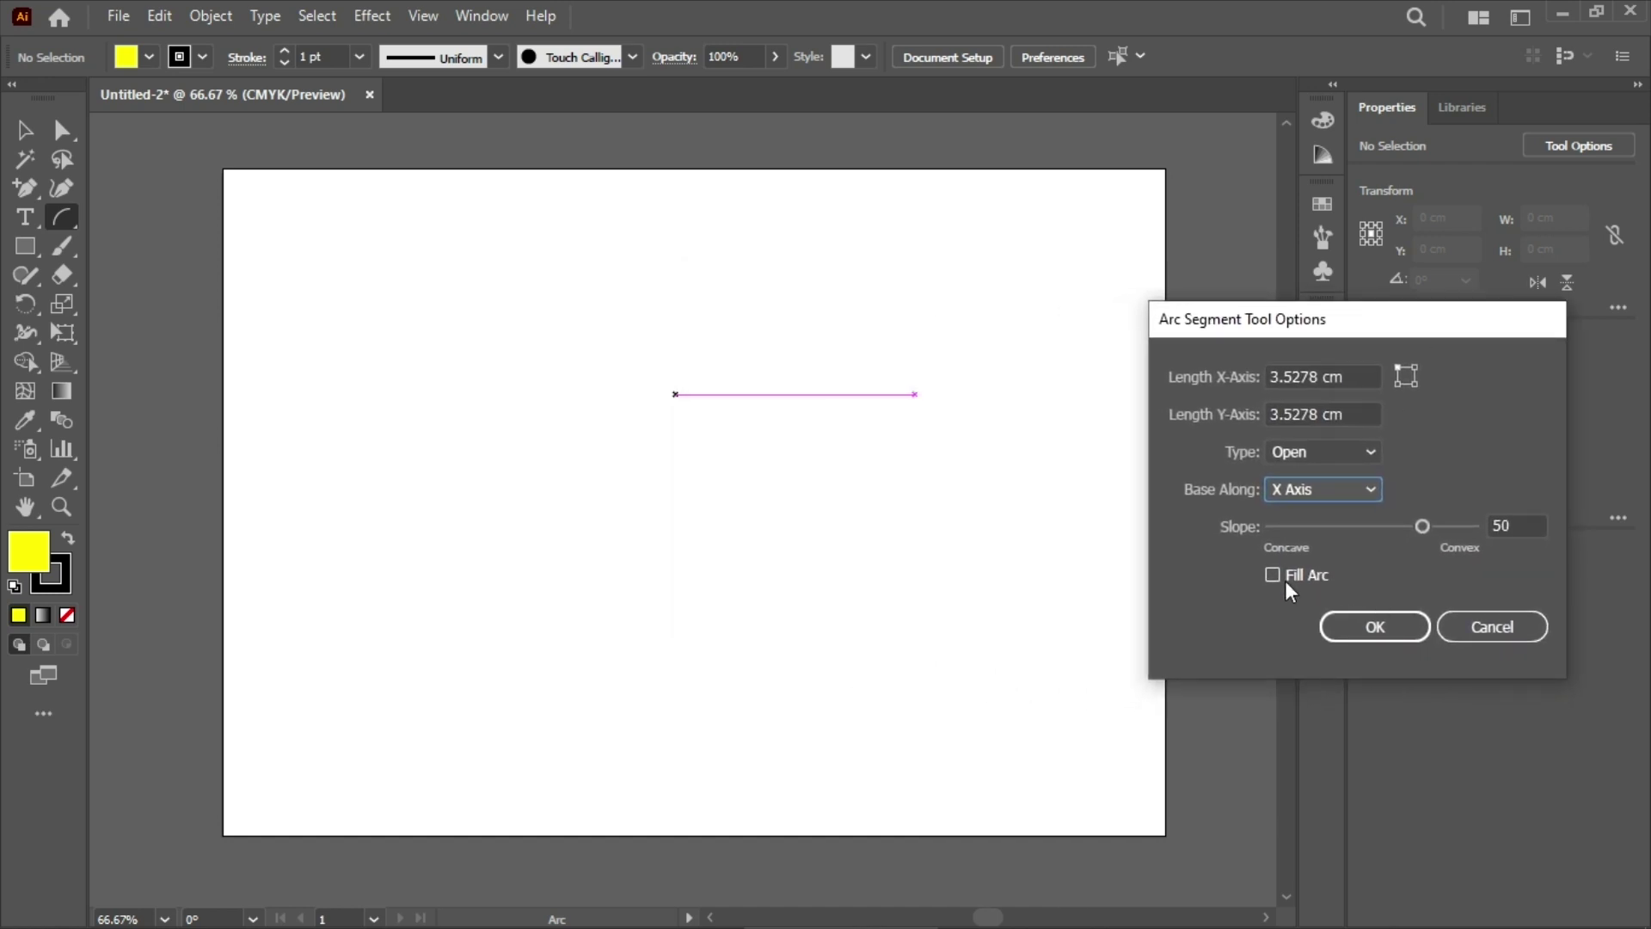
left_click(1421, 626)
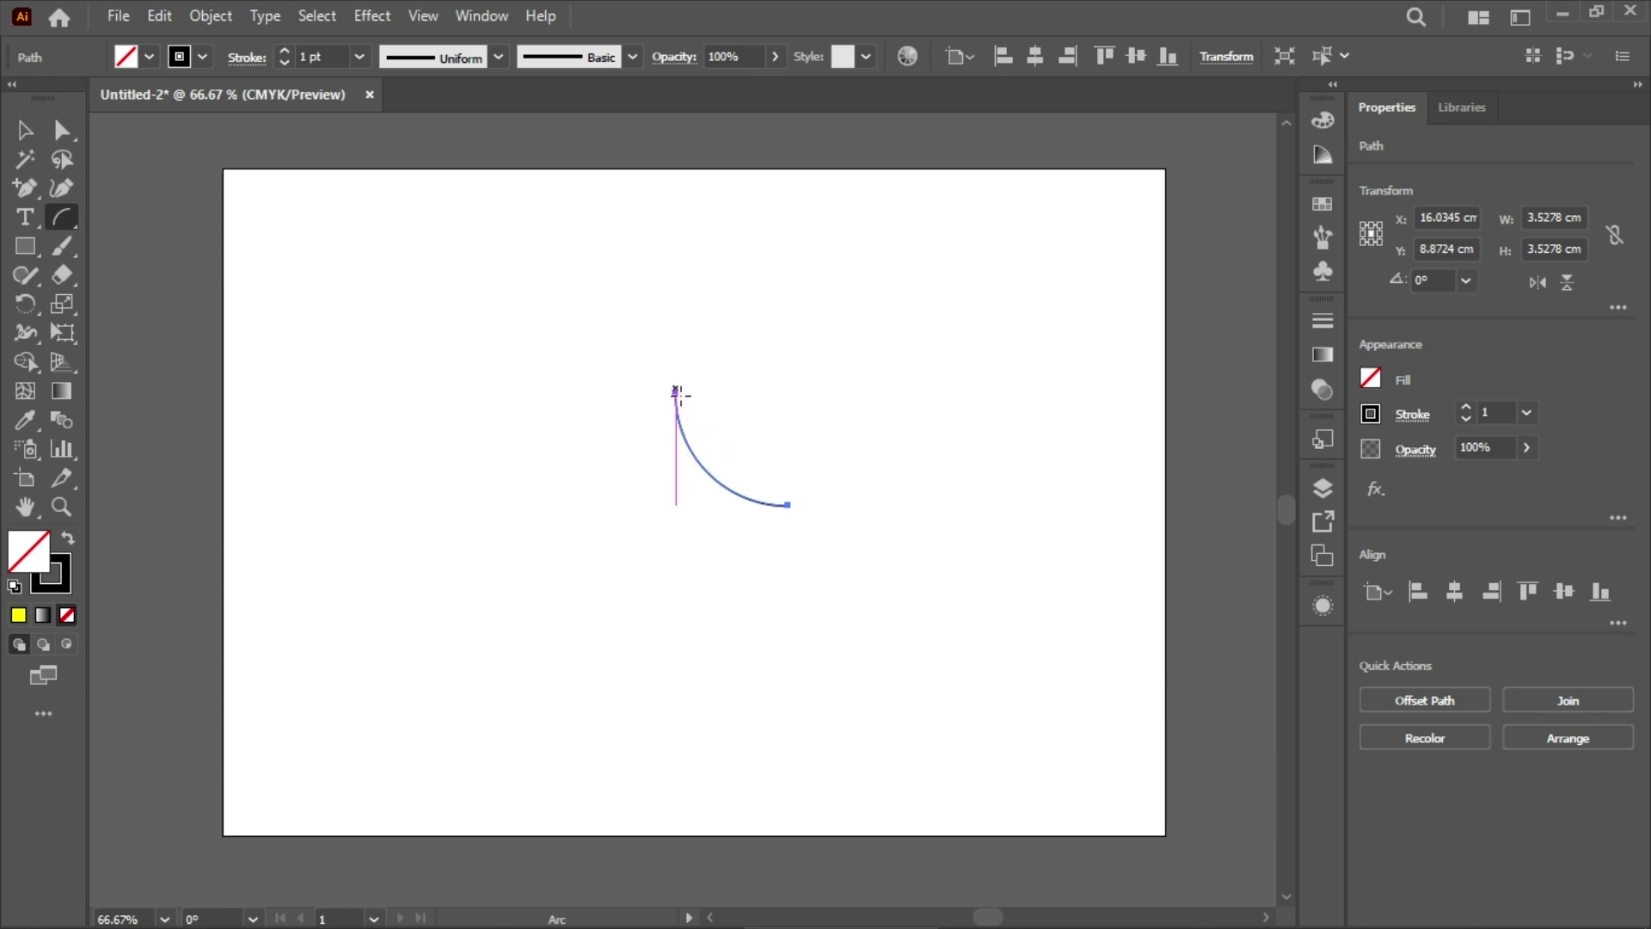
Drag out a larger arc, then add a concave Y Axis arc with slope -33.
left_click_drag(405, 378, 608, 525)
key("v")
left_click(685, 438)
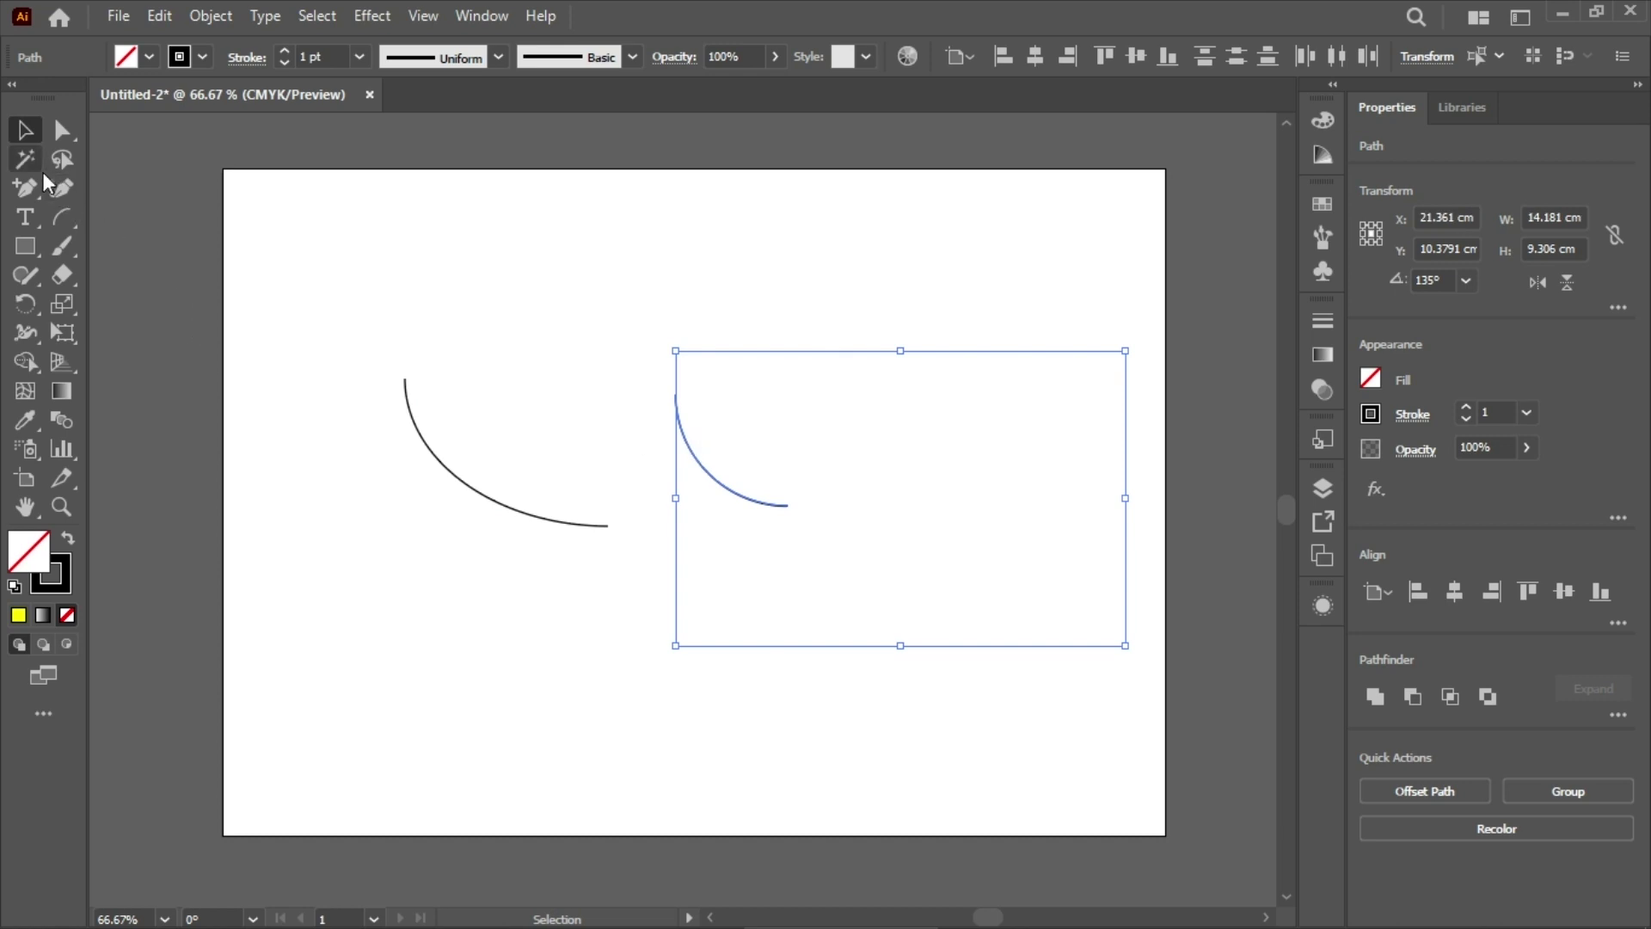
left_click(62, 217)
left_click(737, 448)
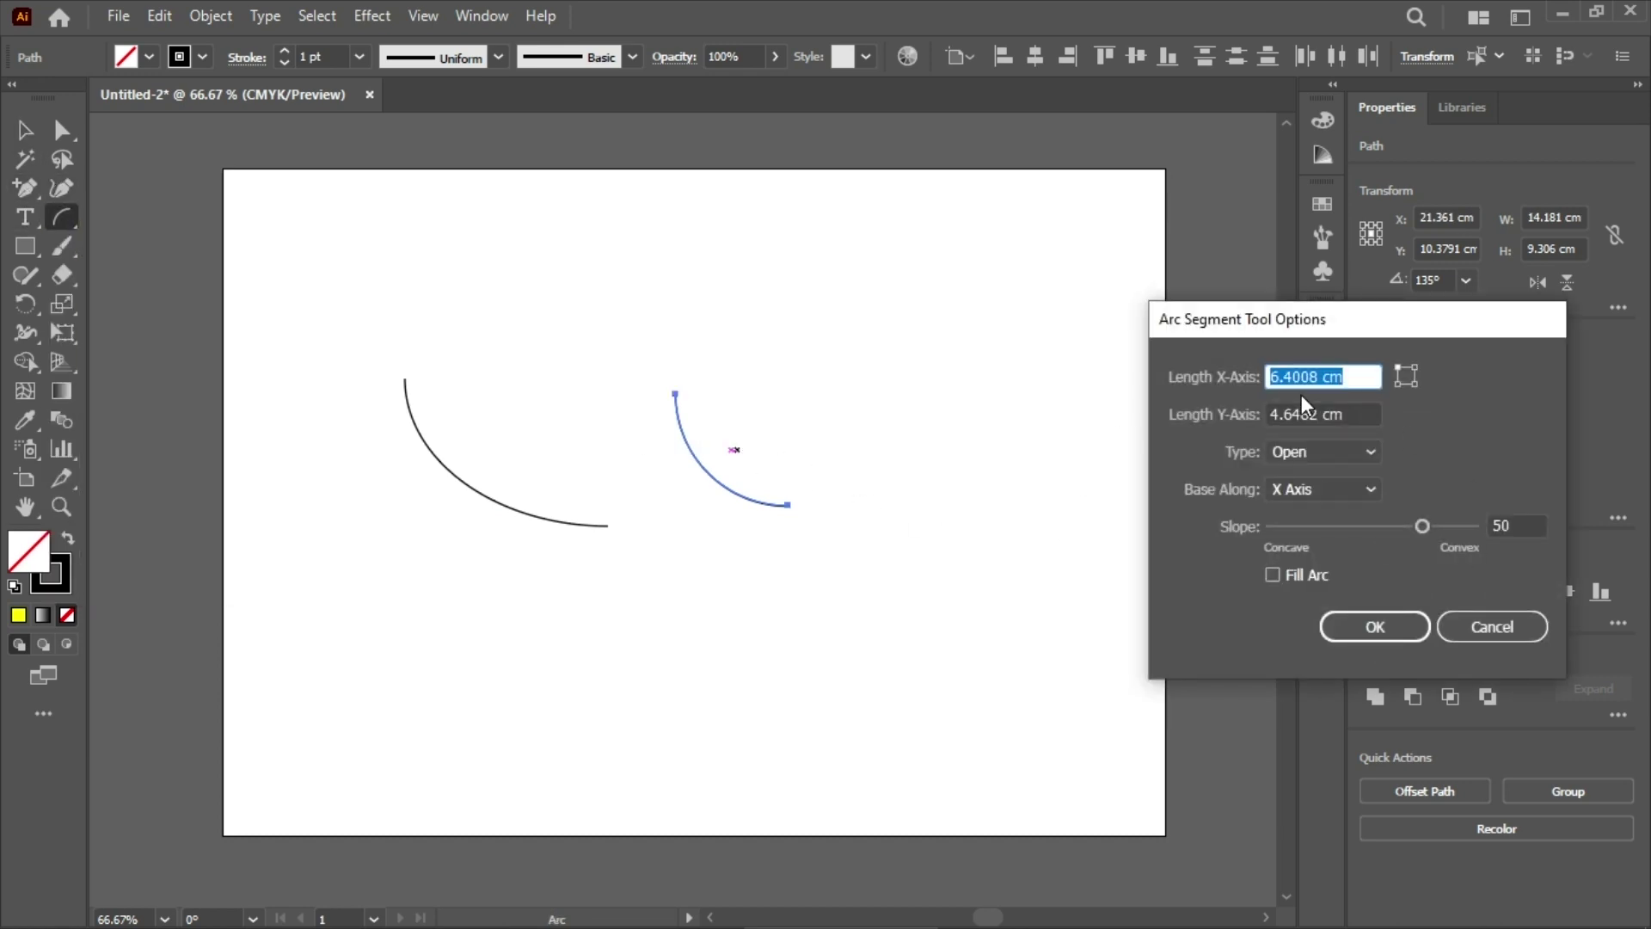
left_click_drag(1419, 529, 1364, 527)
left_click(1346, 490)
left_click(1311, 543)
left_click(1352, 627)
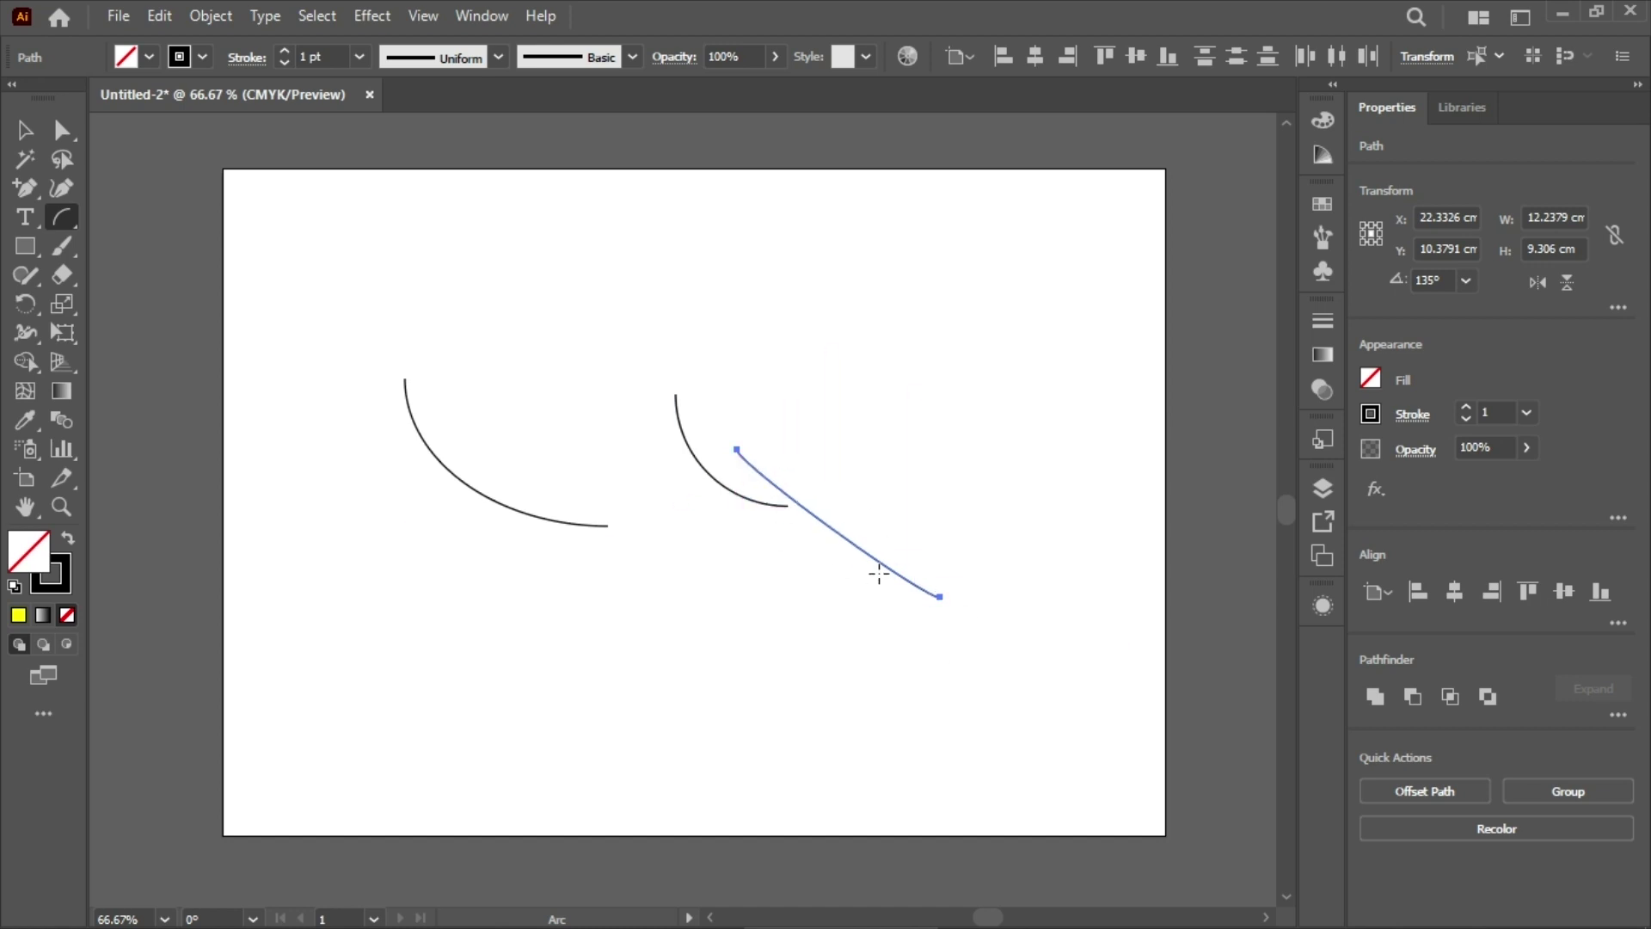
Create a Closed X Axis arc with slope -69, then undo a trial move of it.
left_click(950, 525)
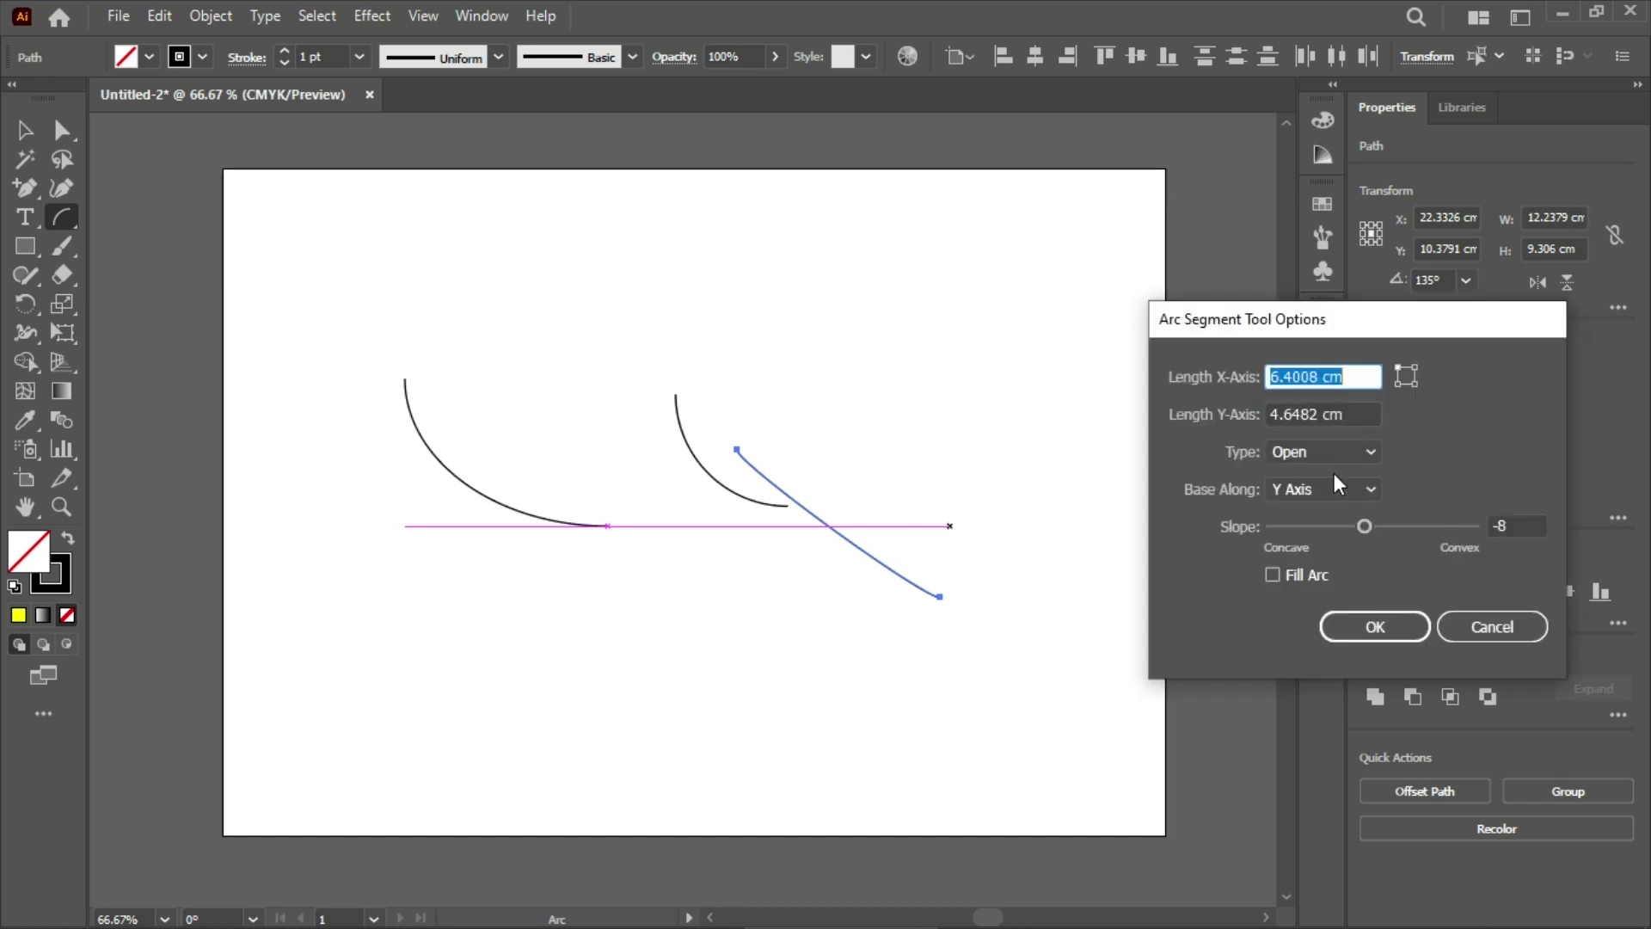
left_click_drag(1364, 525, 1303, 527)
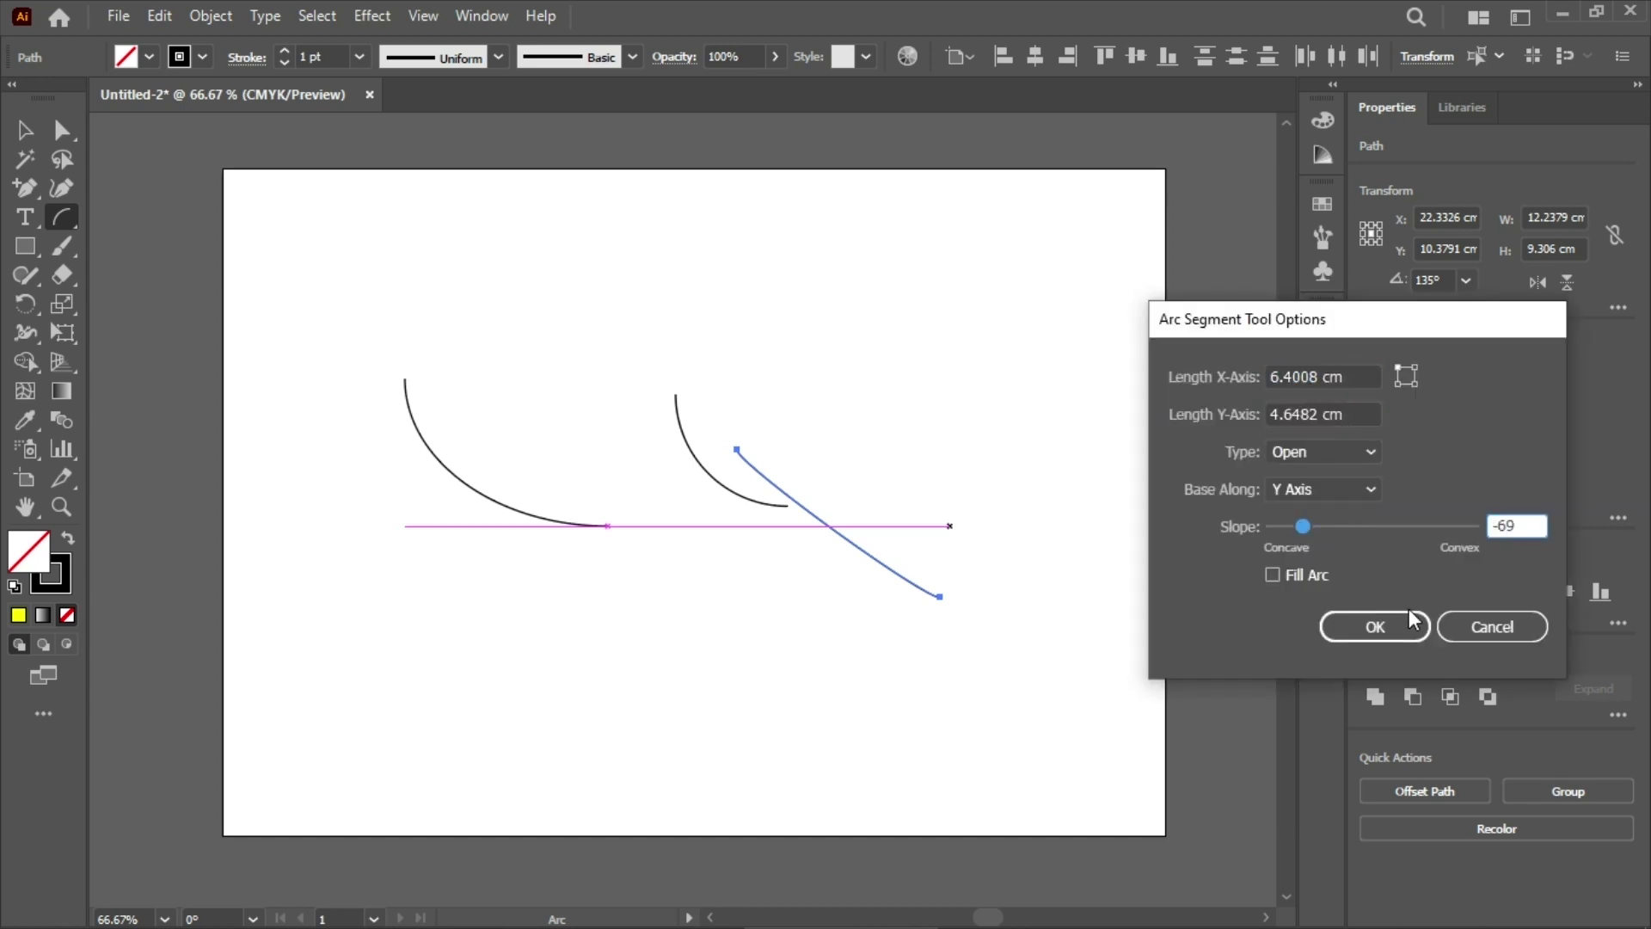
left_click(1364, 456)
left_click(1332, 501)
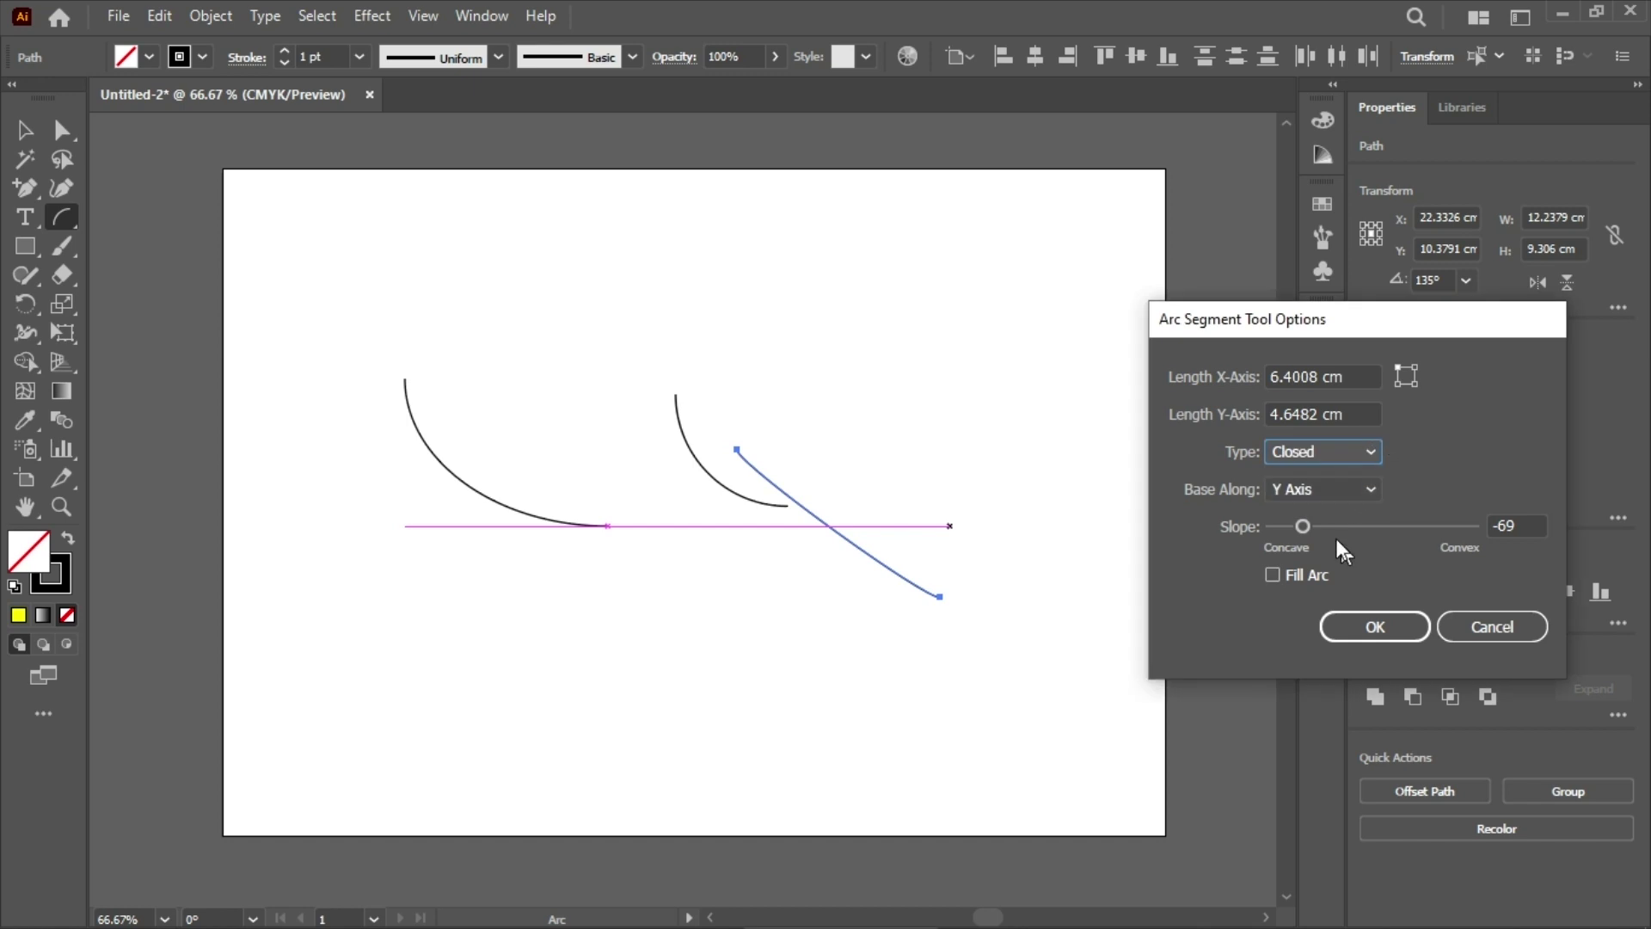
left_click(1319, 492)
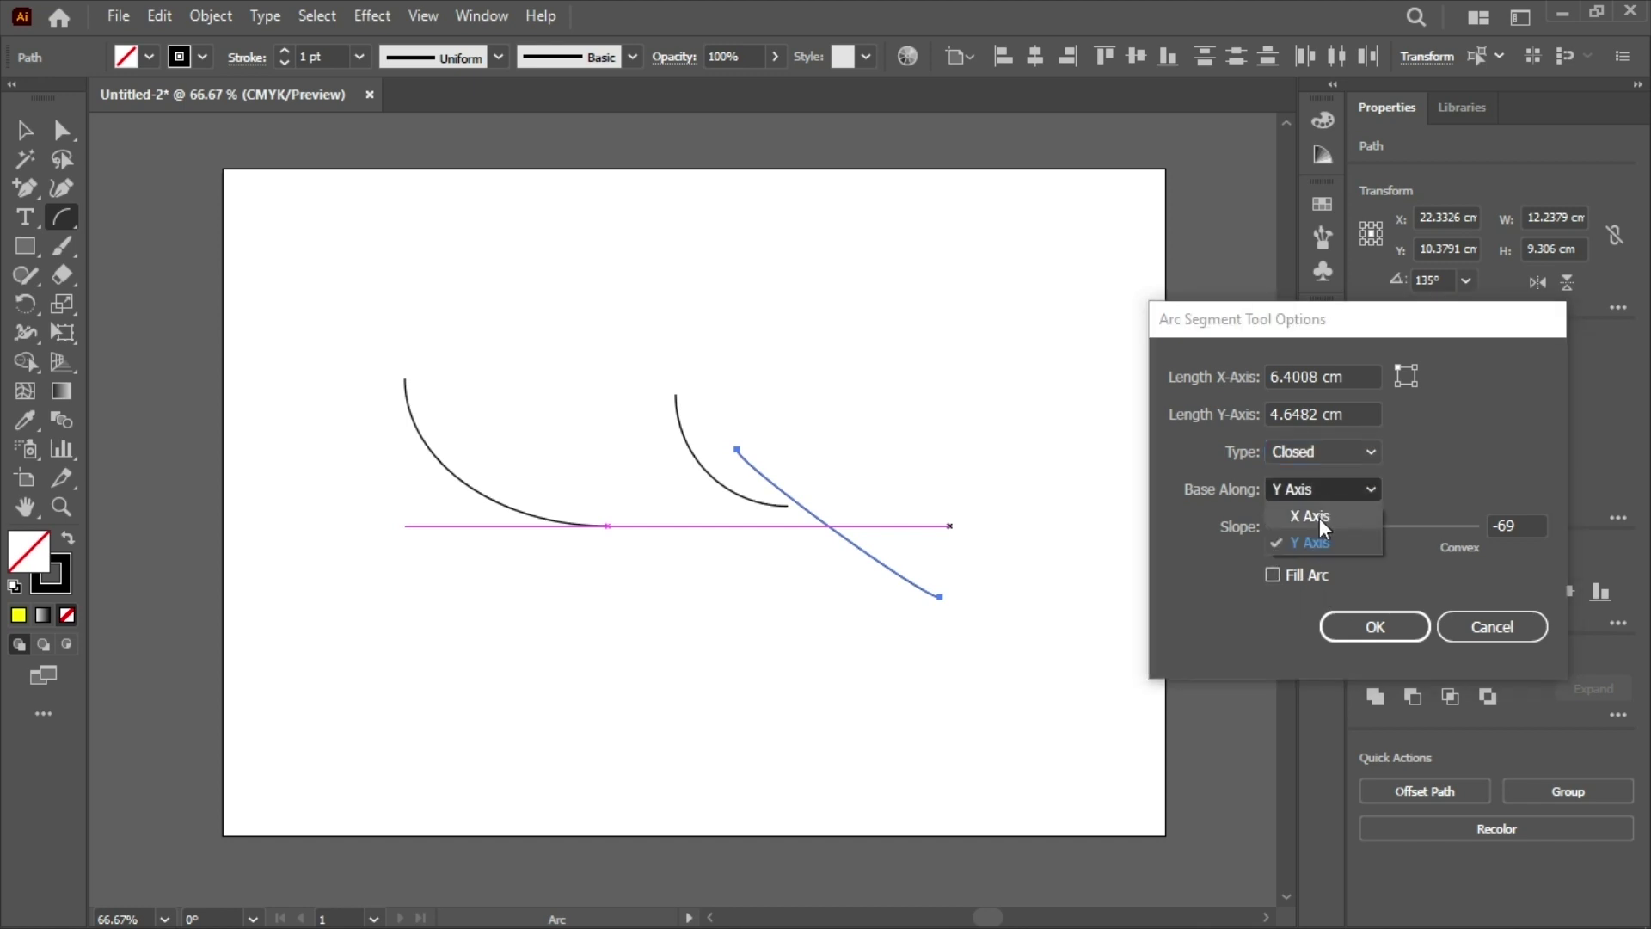
left_click(1319, 517)
left_click(1390, 633)
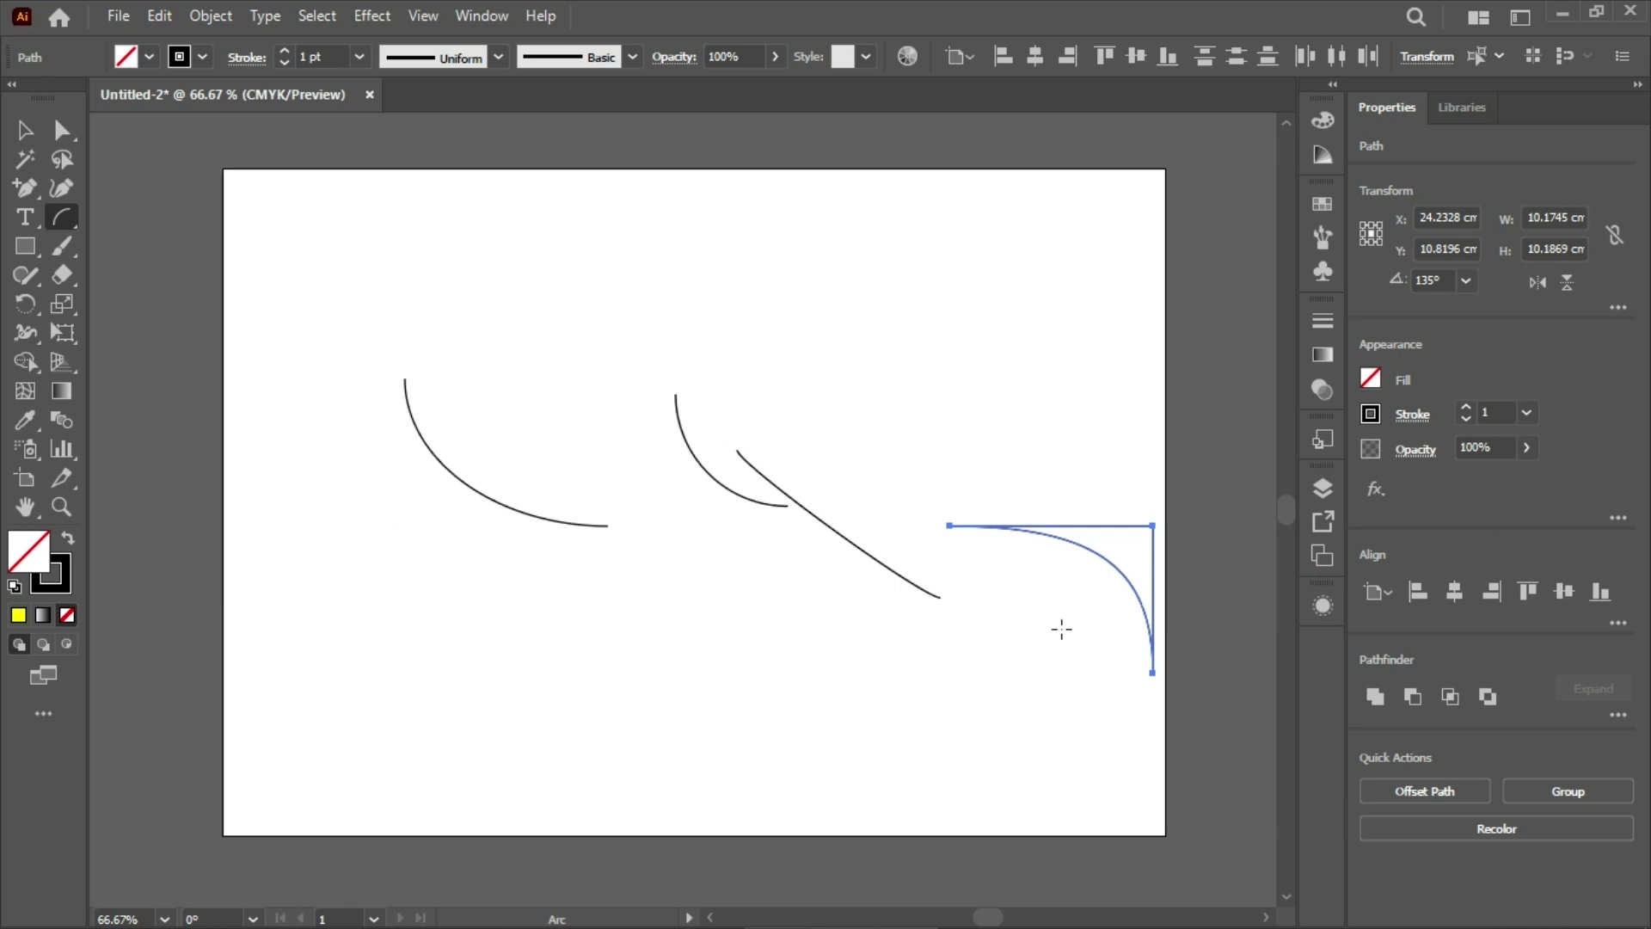
left_click(24, 130)
left_click_drag(1093, 528, 894, 318)
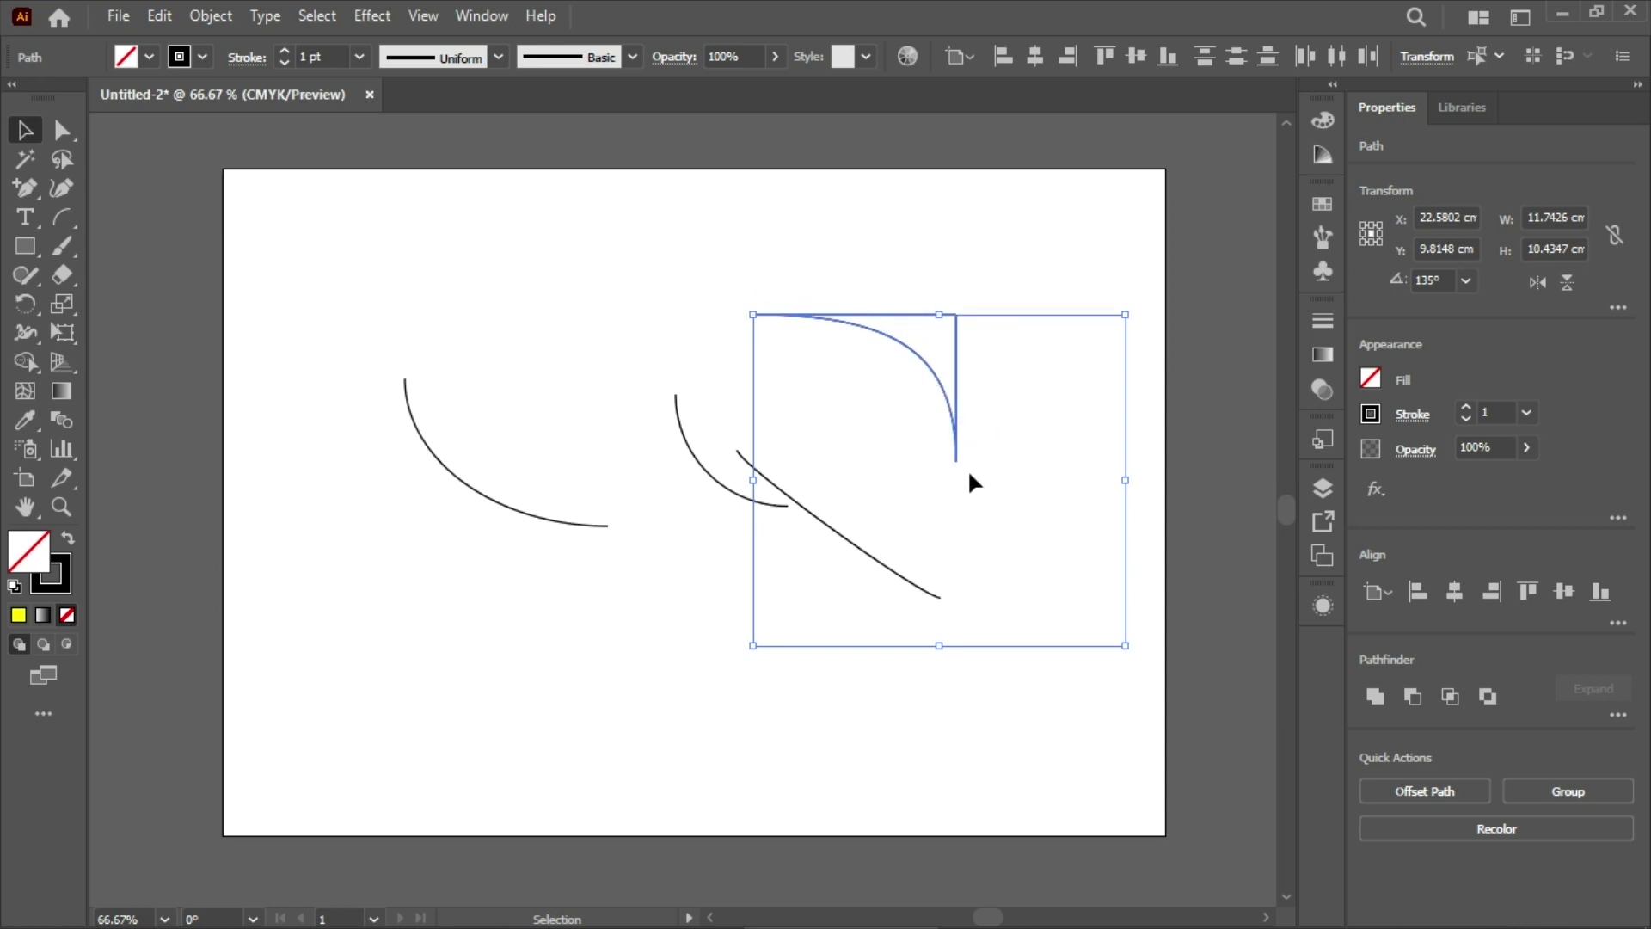
key("ctrl+z")
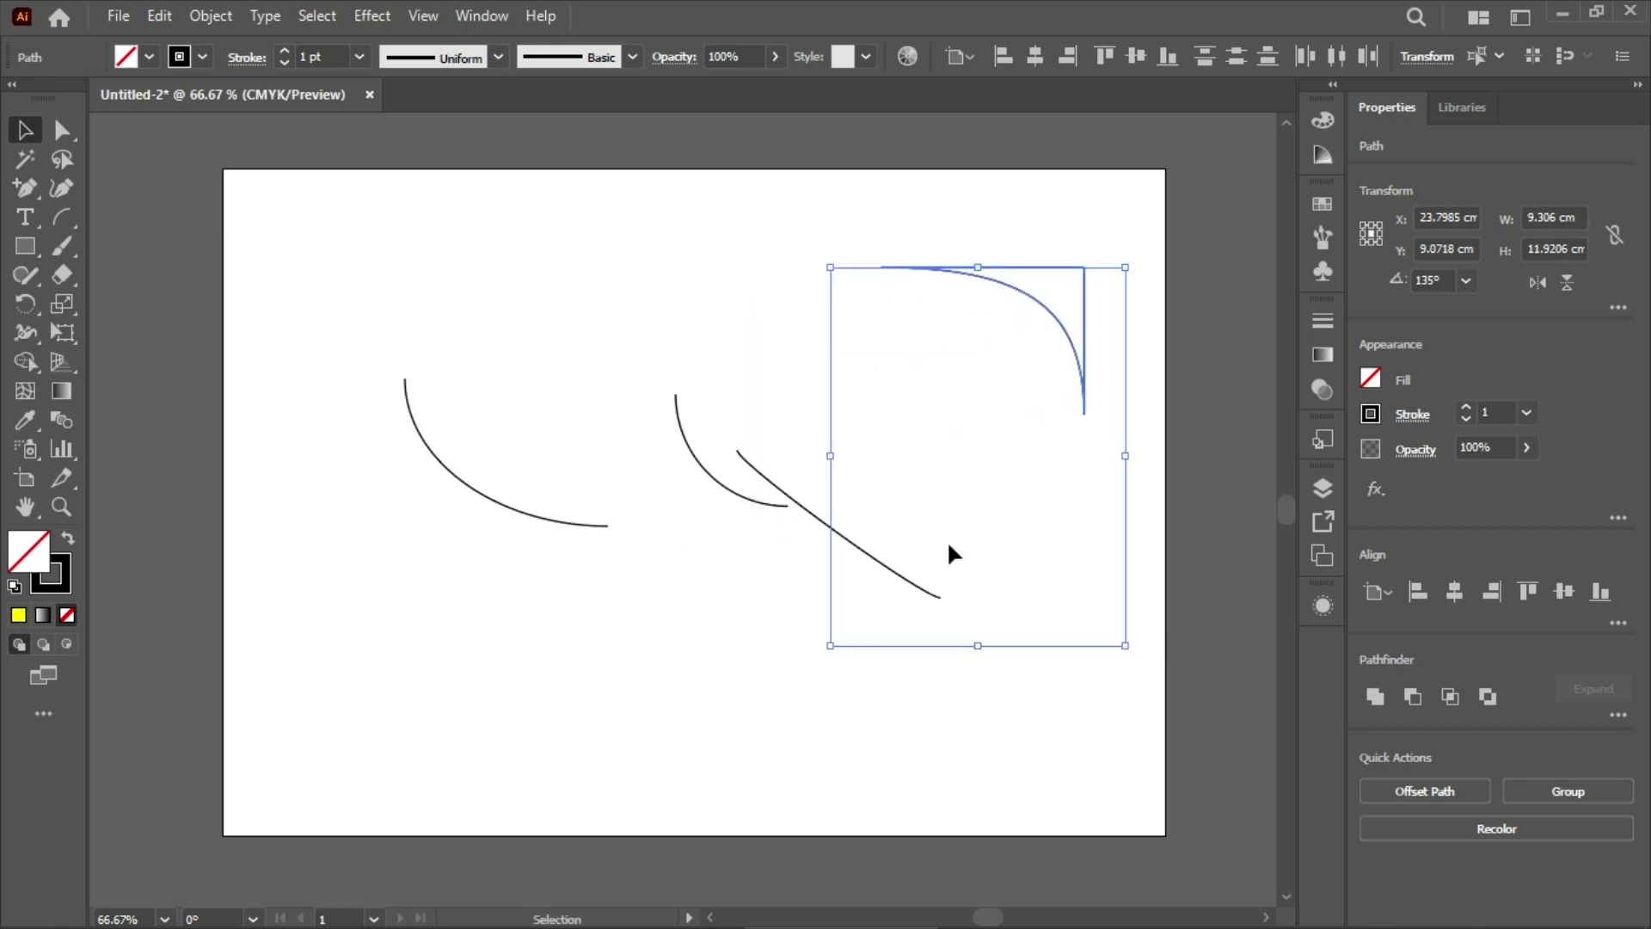
left_click(811, 614)
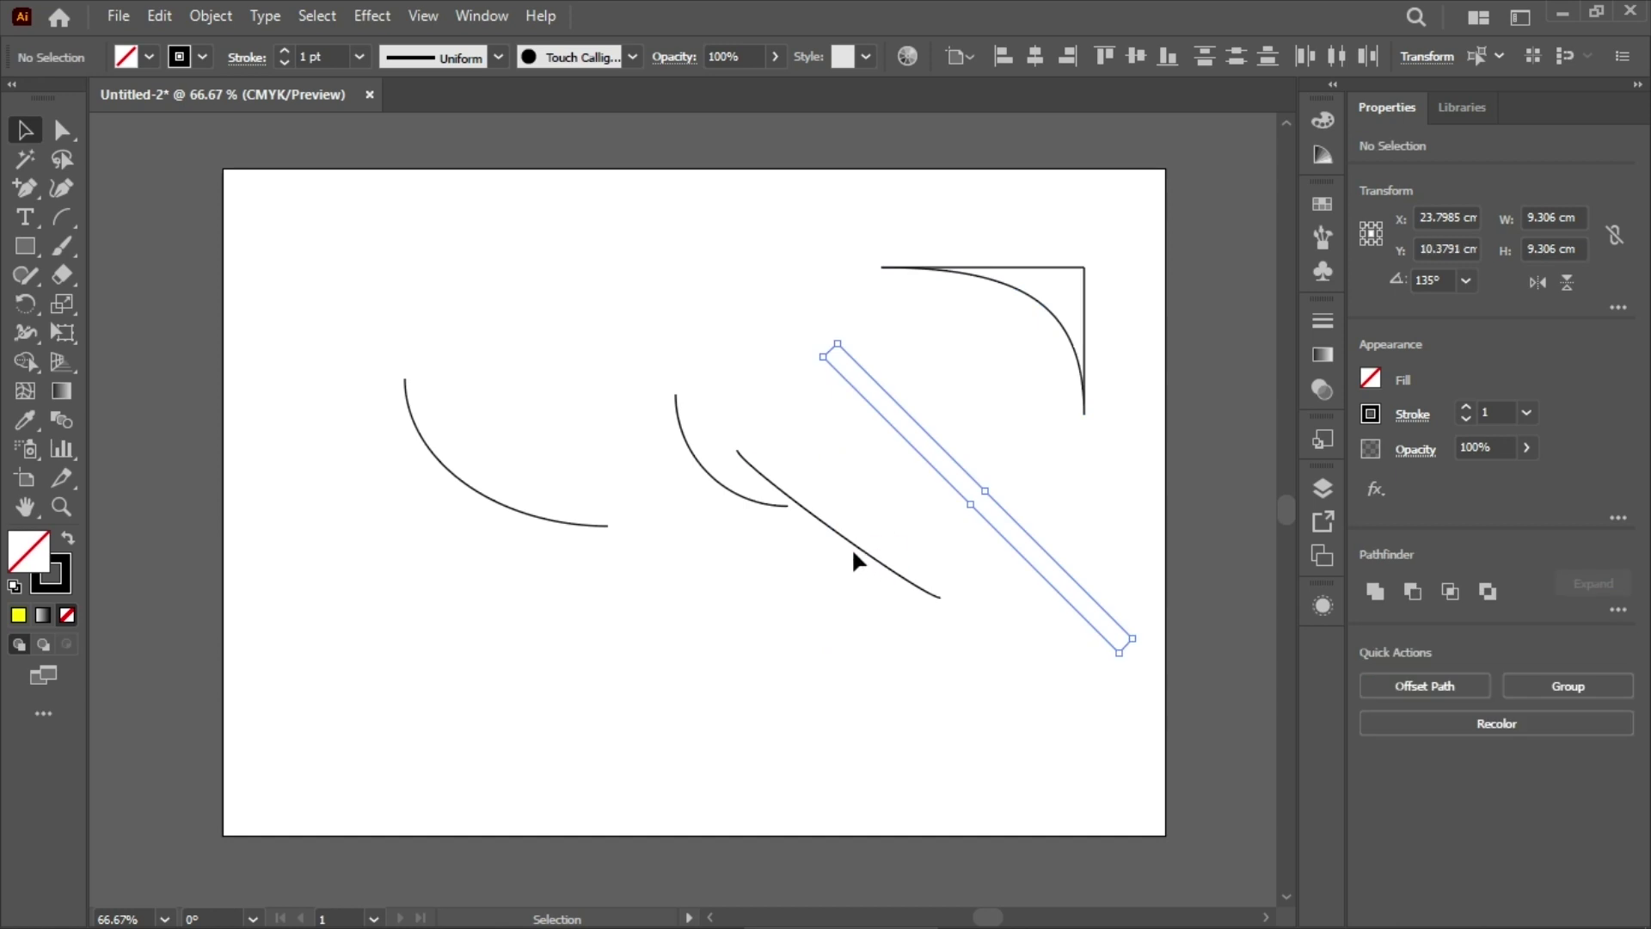
Rotate the long diagonal curve and the left arc with the Rotate tool.
left_click(882, 556)
key("r")
left_click_drag(788, 461, 953, 594)
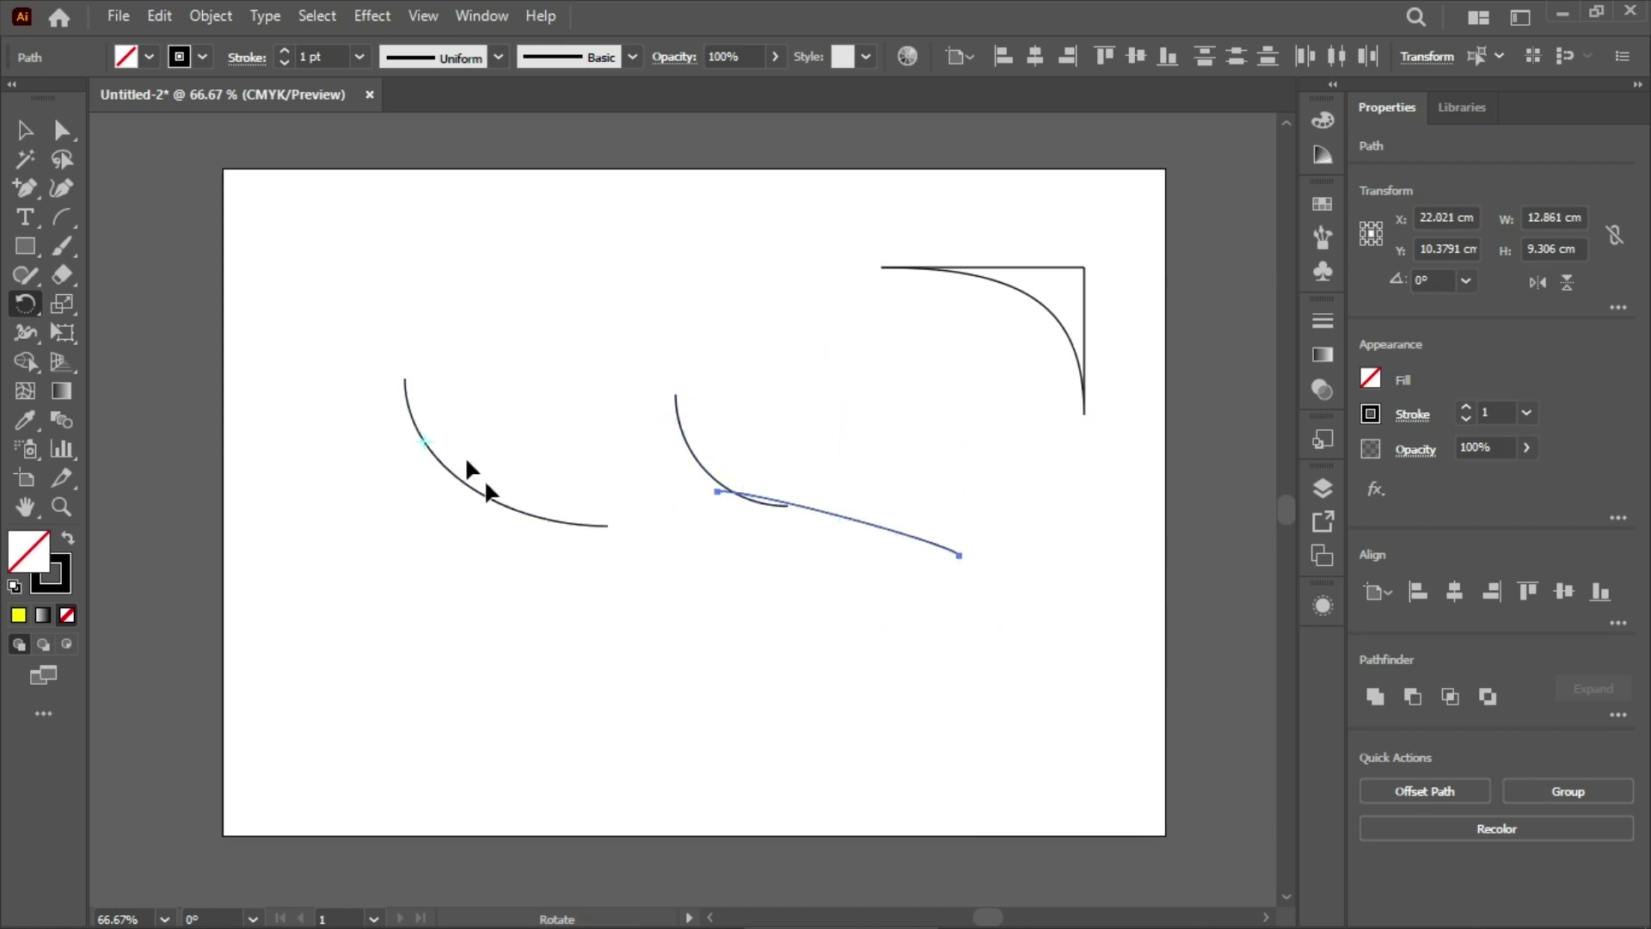
left_click(26, 130)
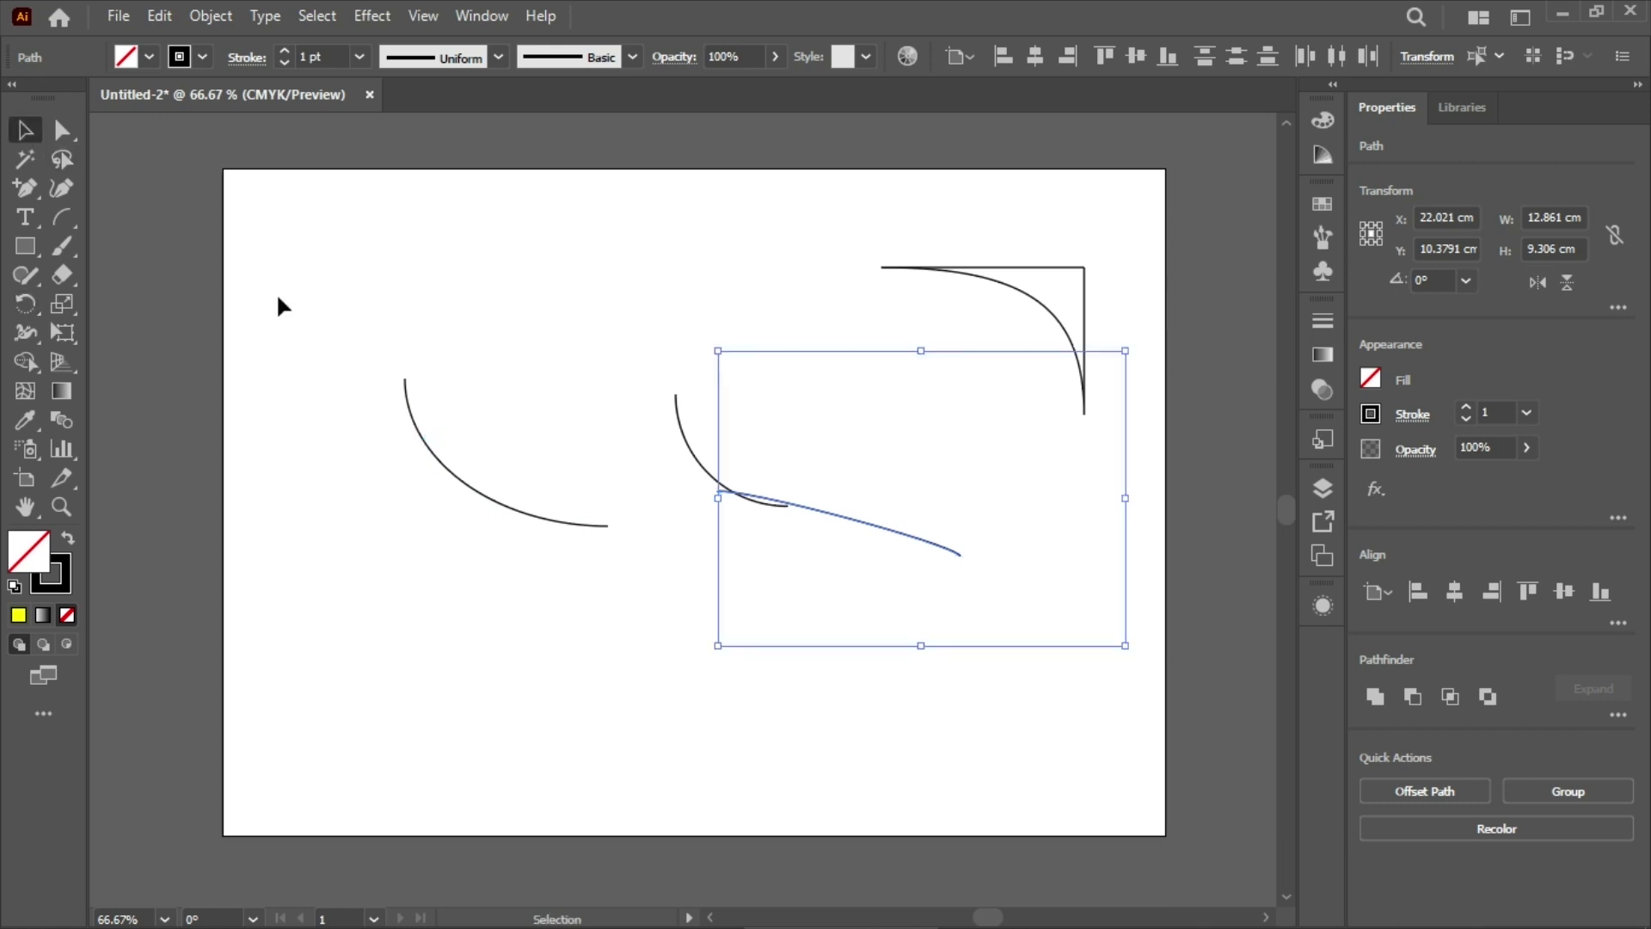
left_click(407, 413)
key("r")
left_click_drag(427, 399, 602, 378)
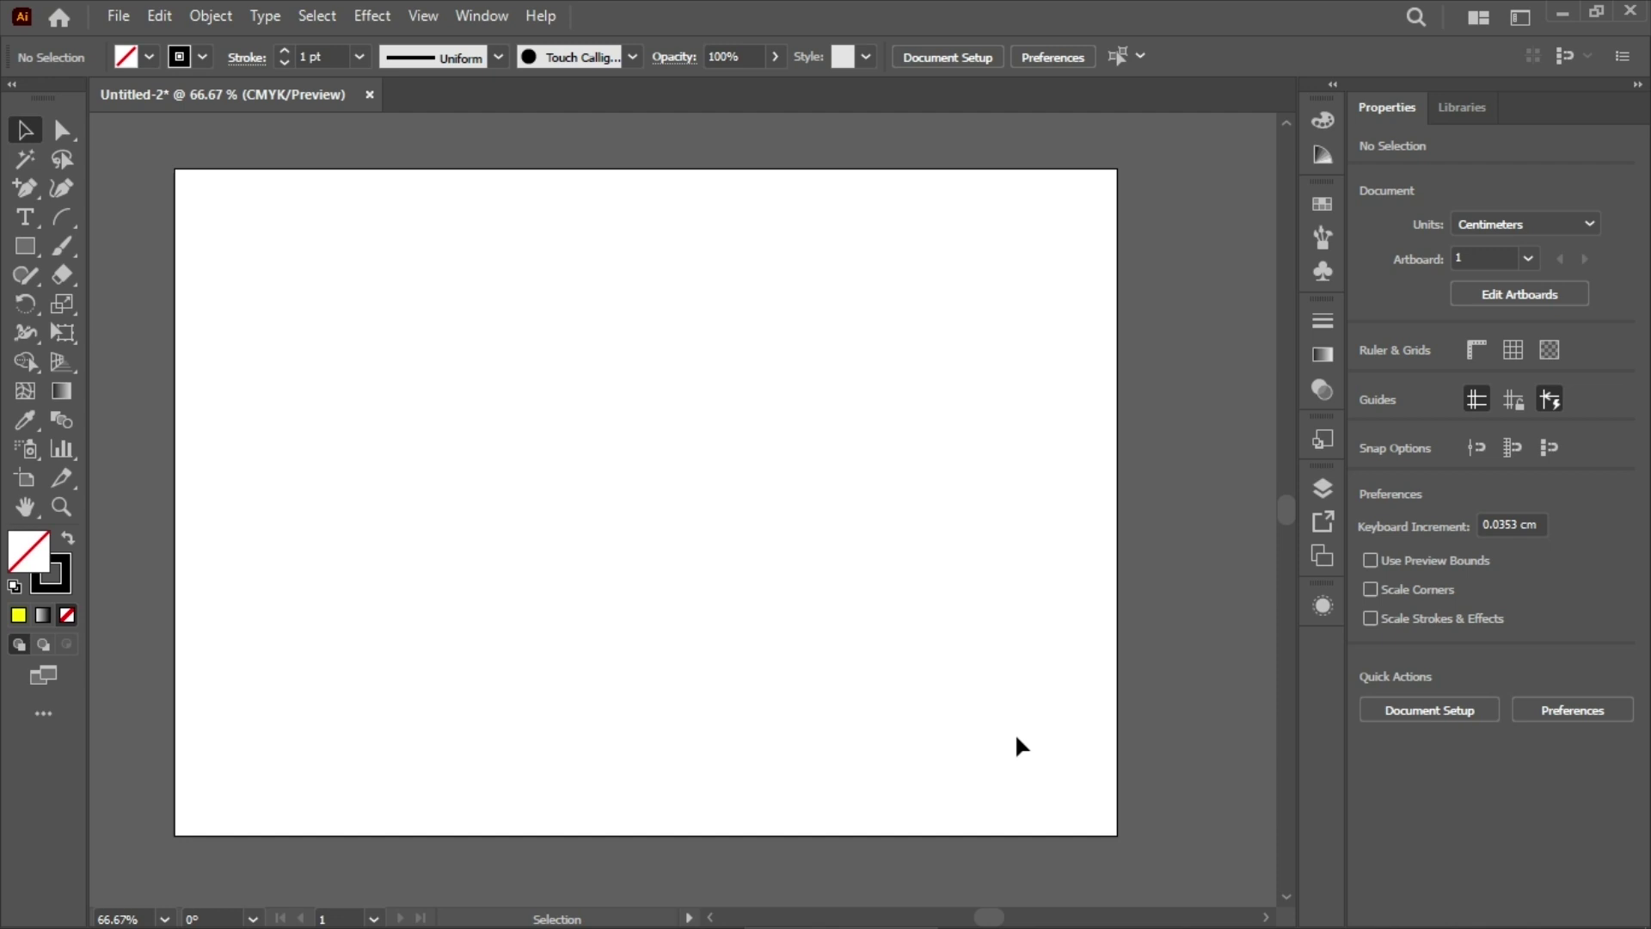
Create a 5-segment spiral in the second winding style near the artboard's top centre.
left_click(77, 204)
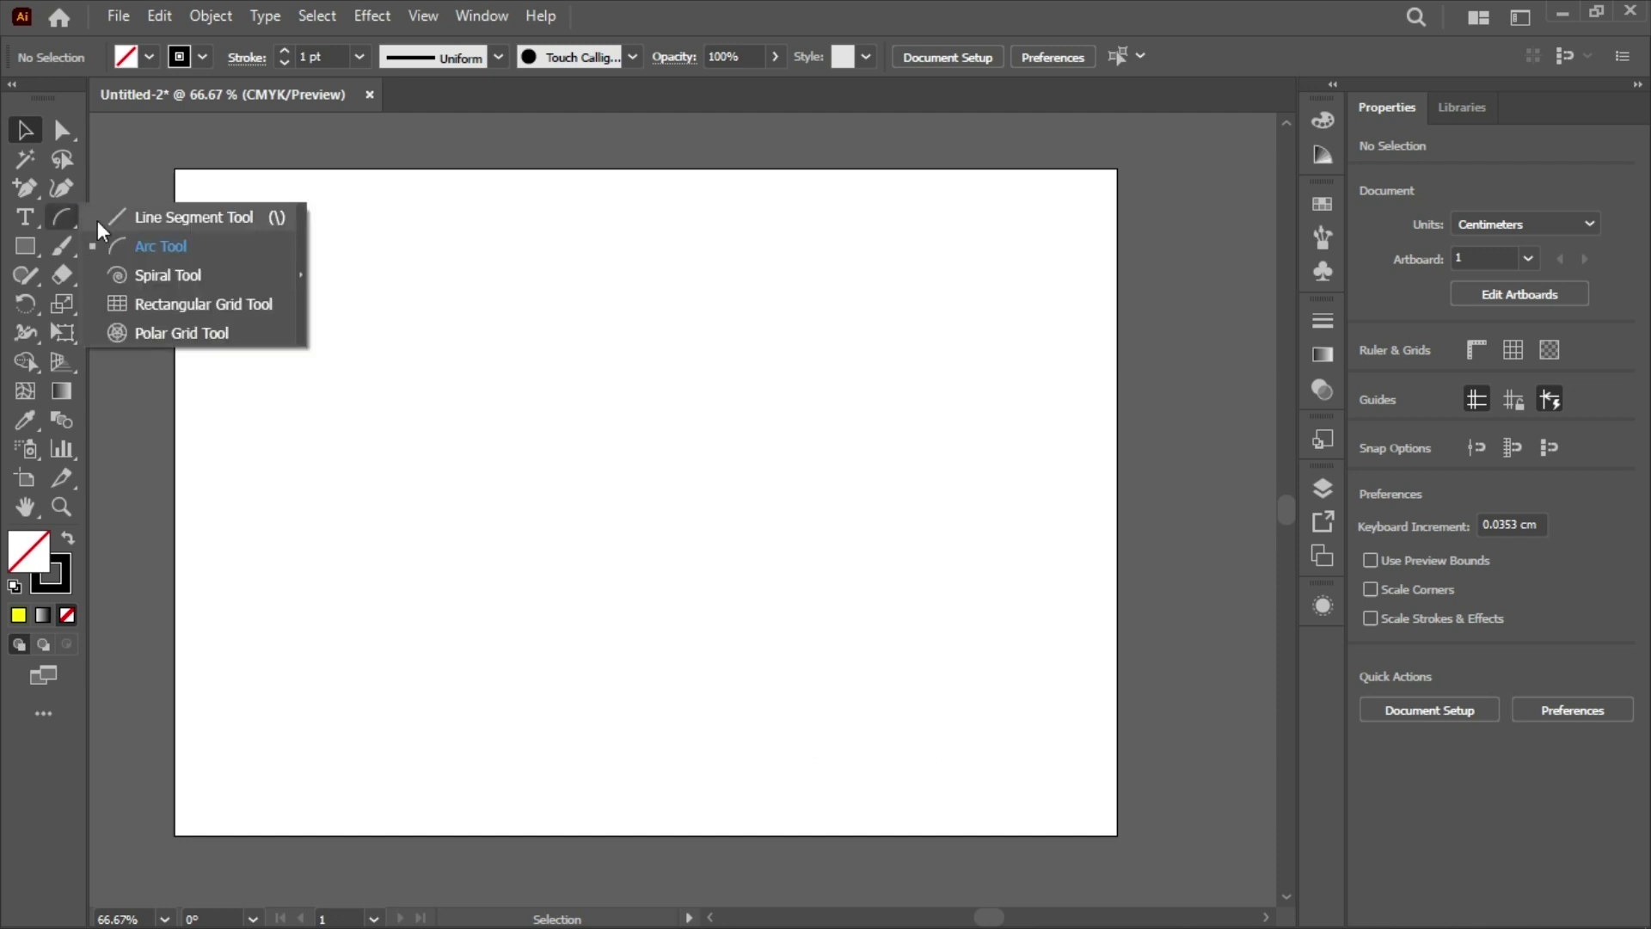
left_click(172, 284)
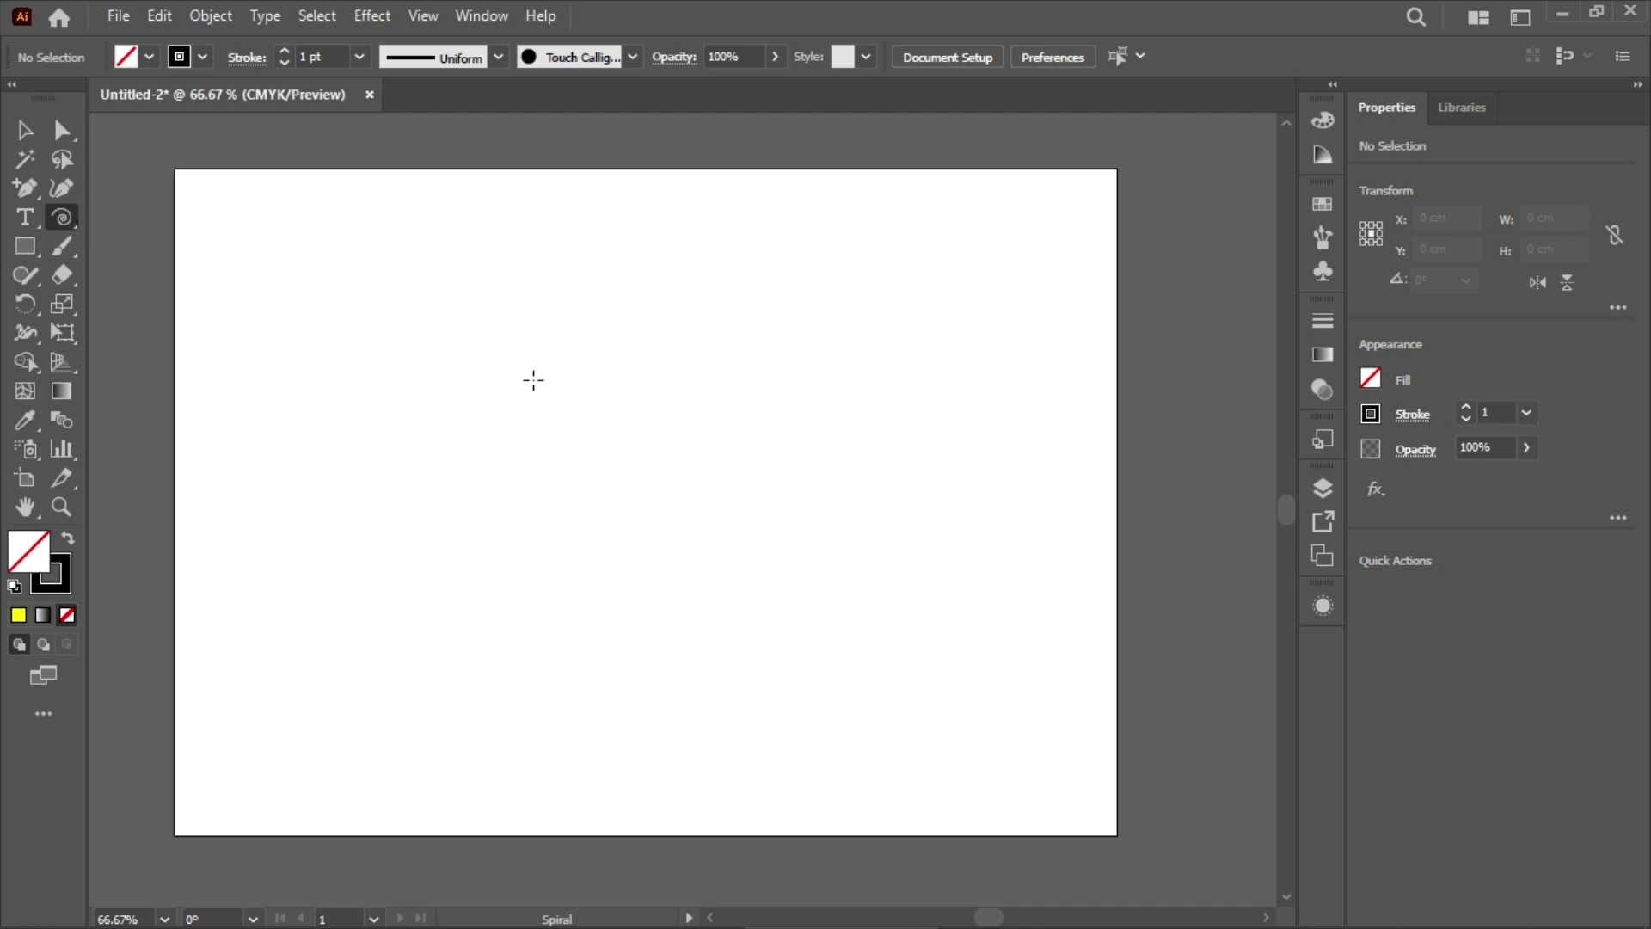
left_click(654, 412)
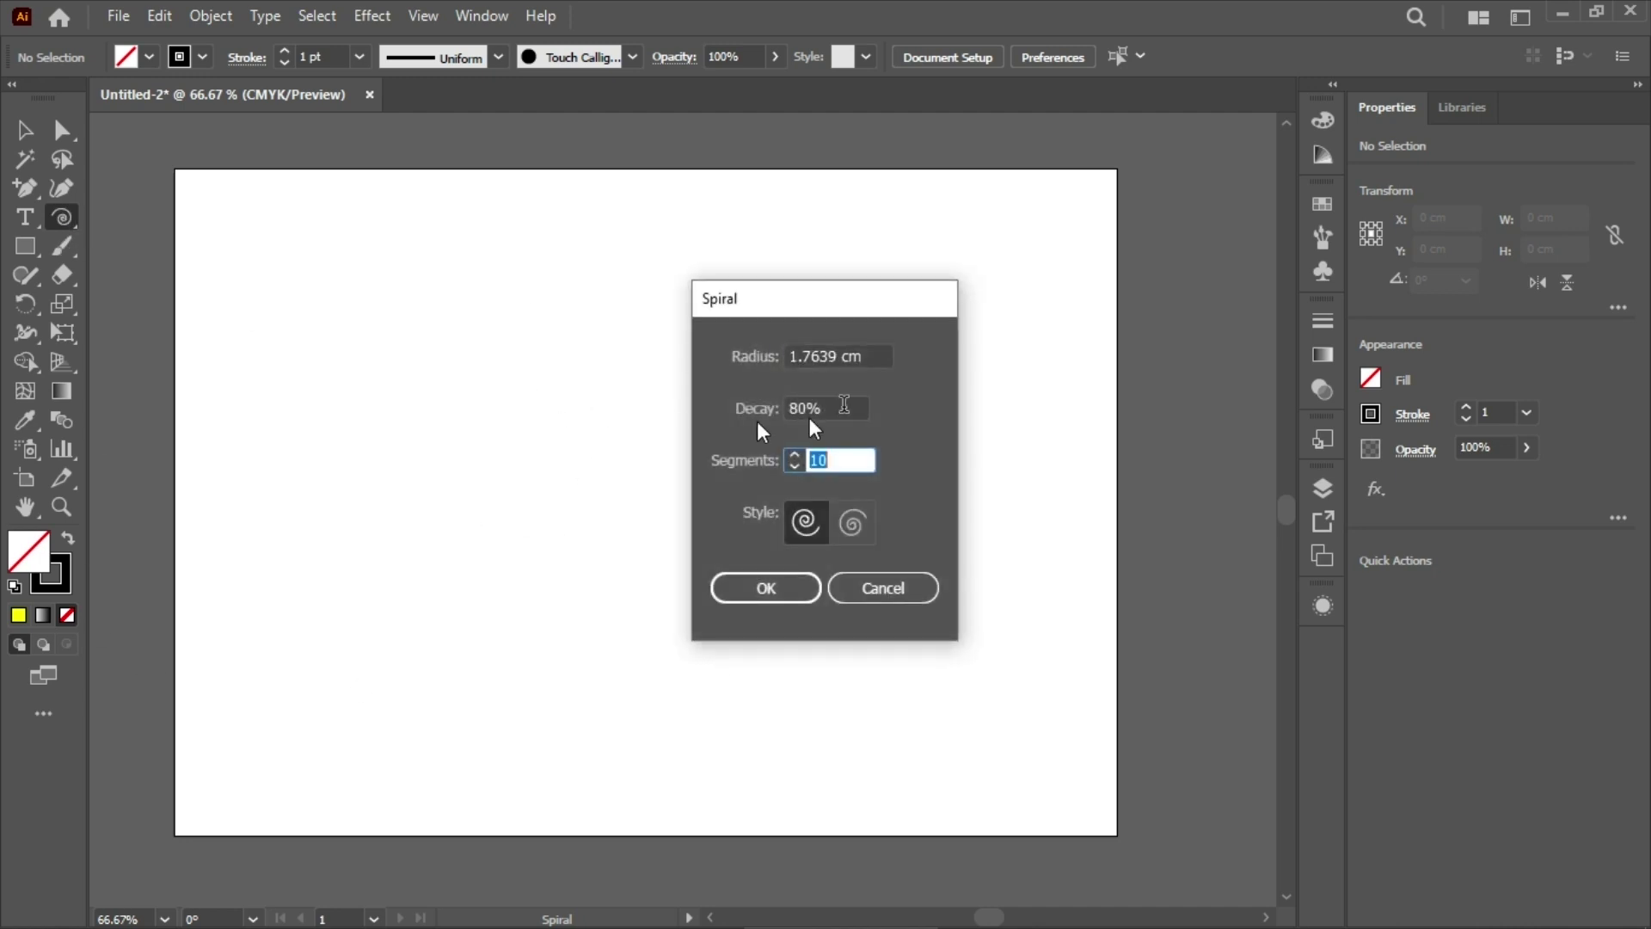
left_click_drag(847, 303, 788, 281)
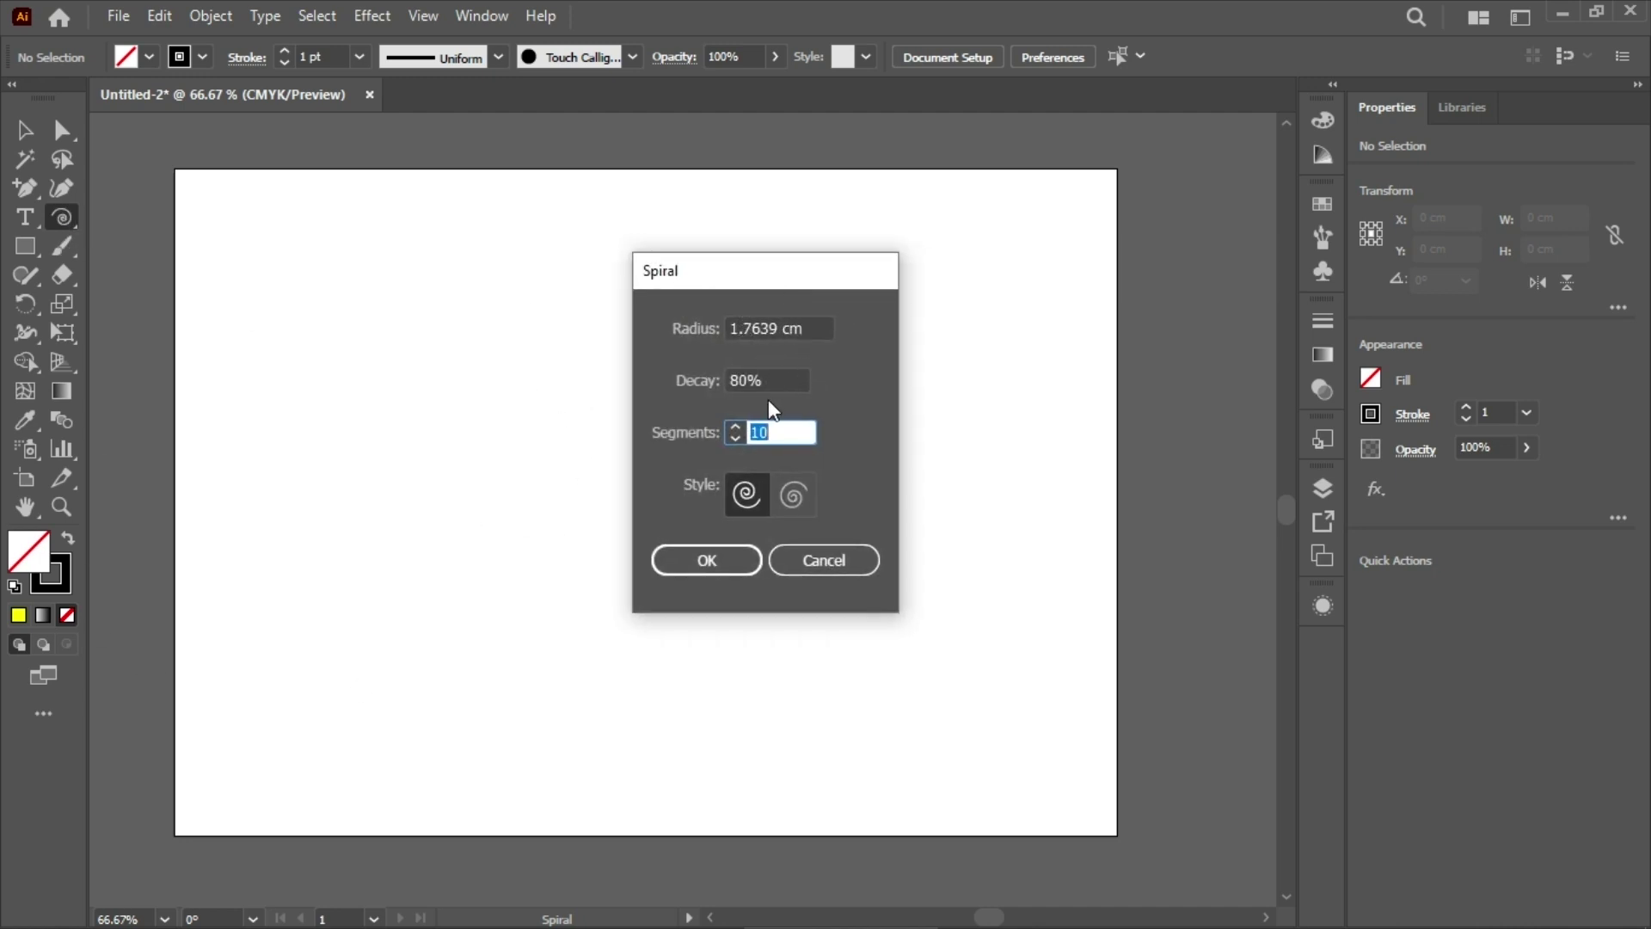
key("Tab")
left_click(779, 509)
left_click(741, 434)
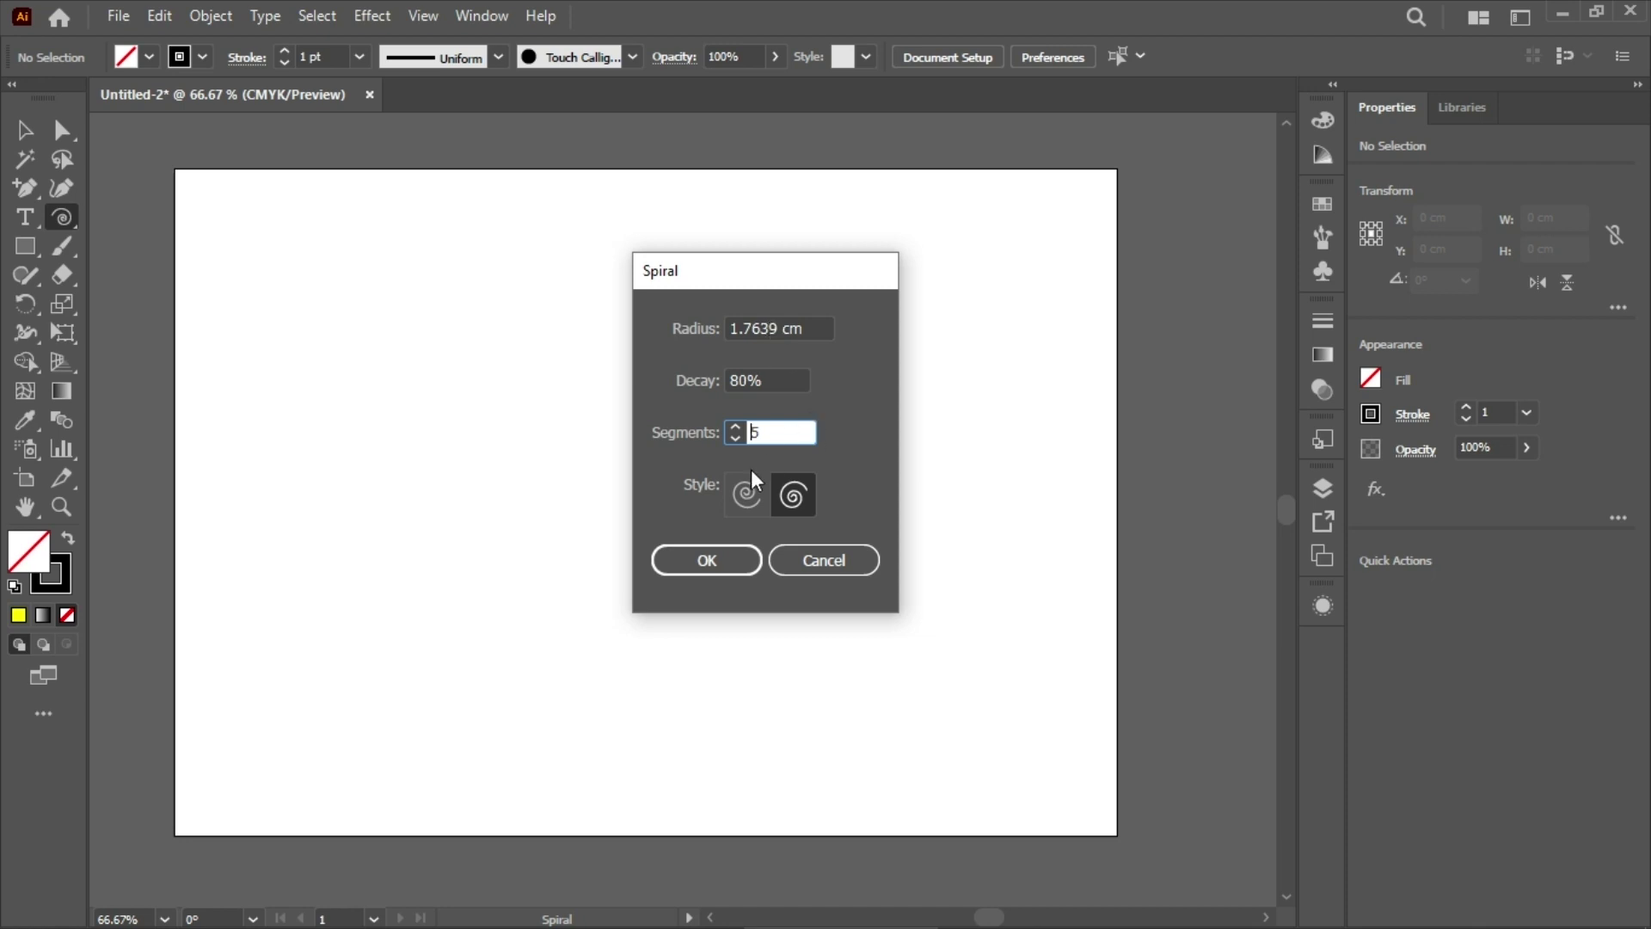
left_click(729, 559)
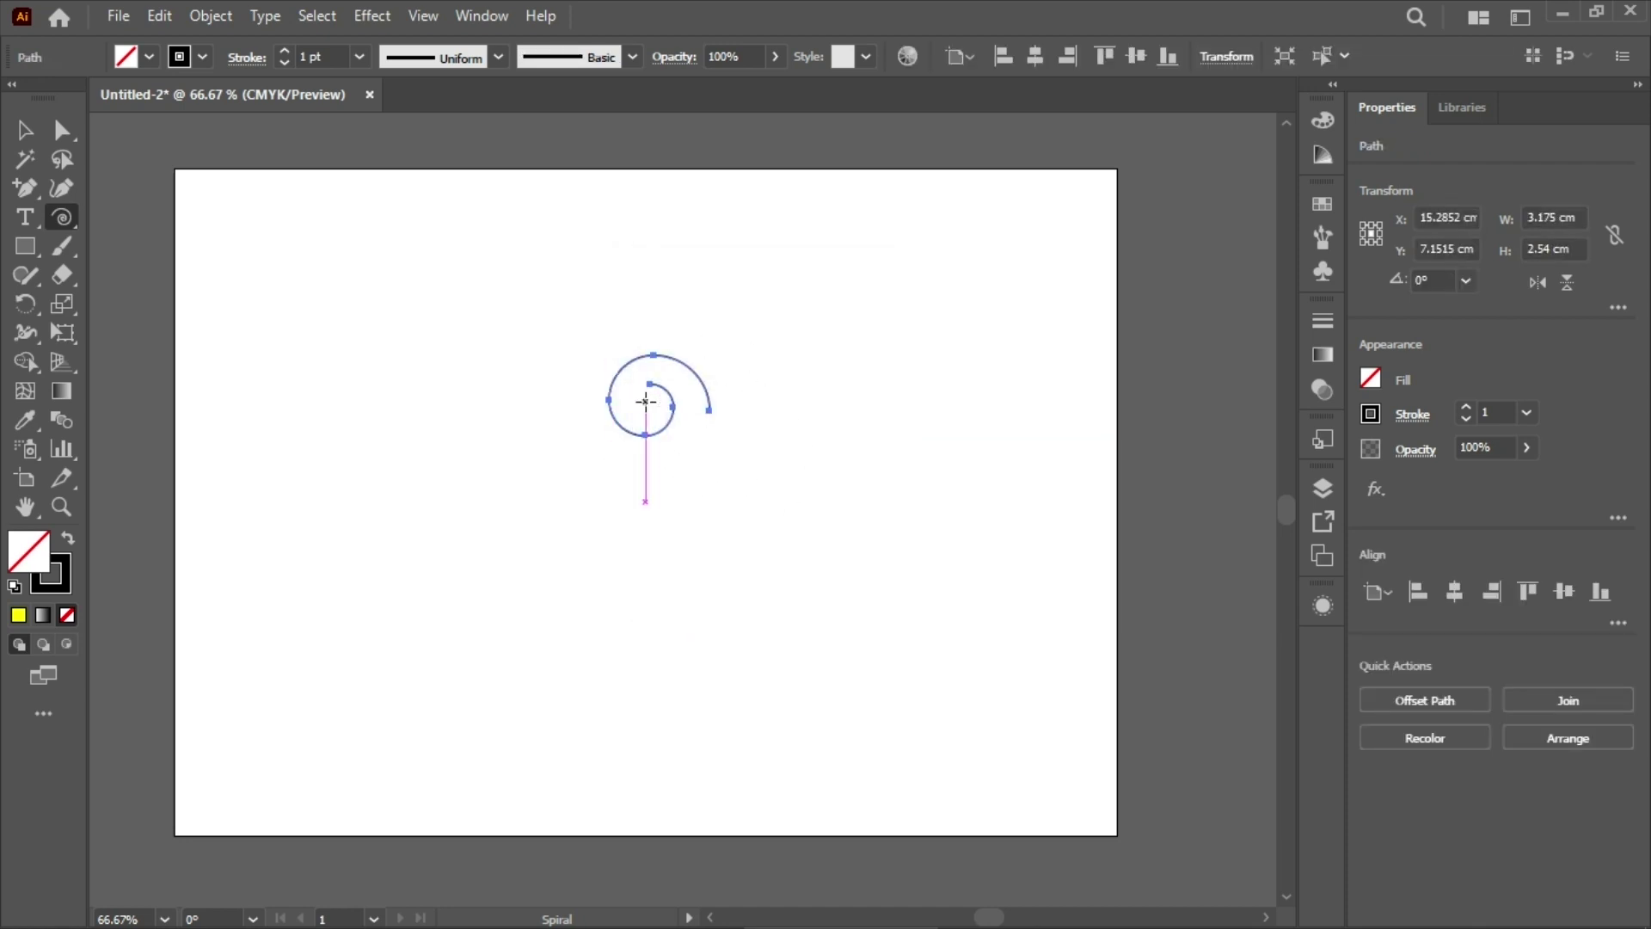
Rotate the spiral to about 220°, then deselect it.
key("r")
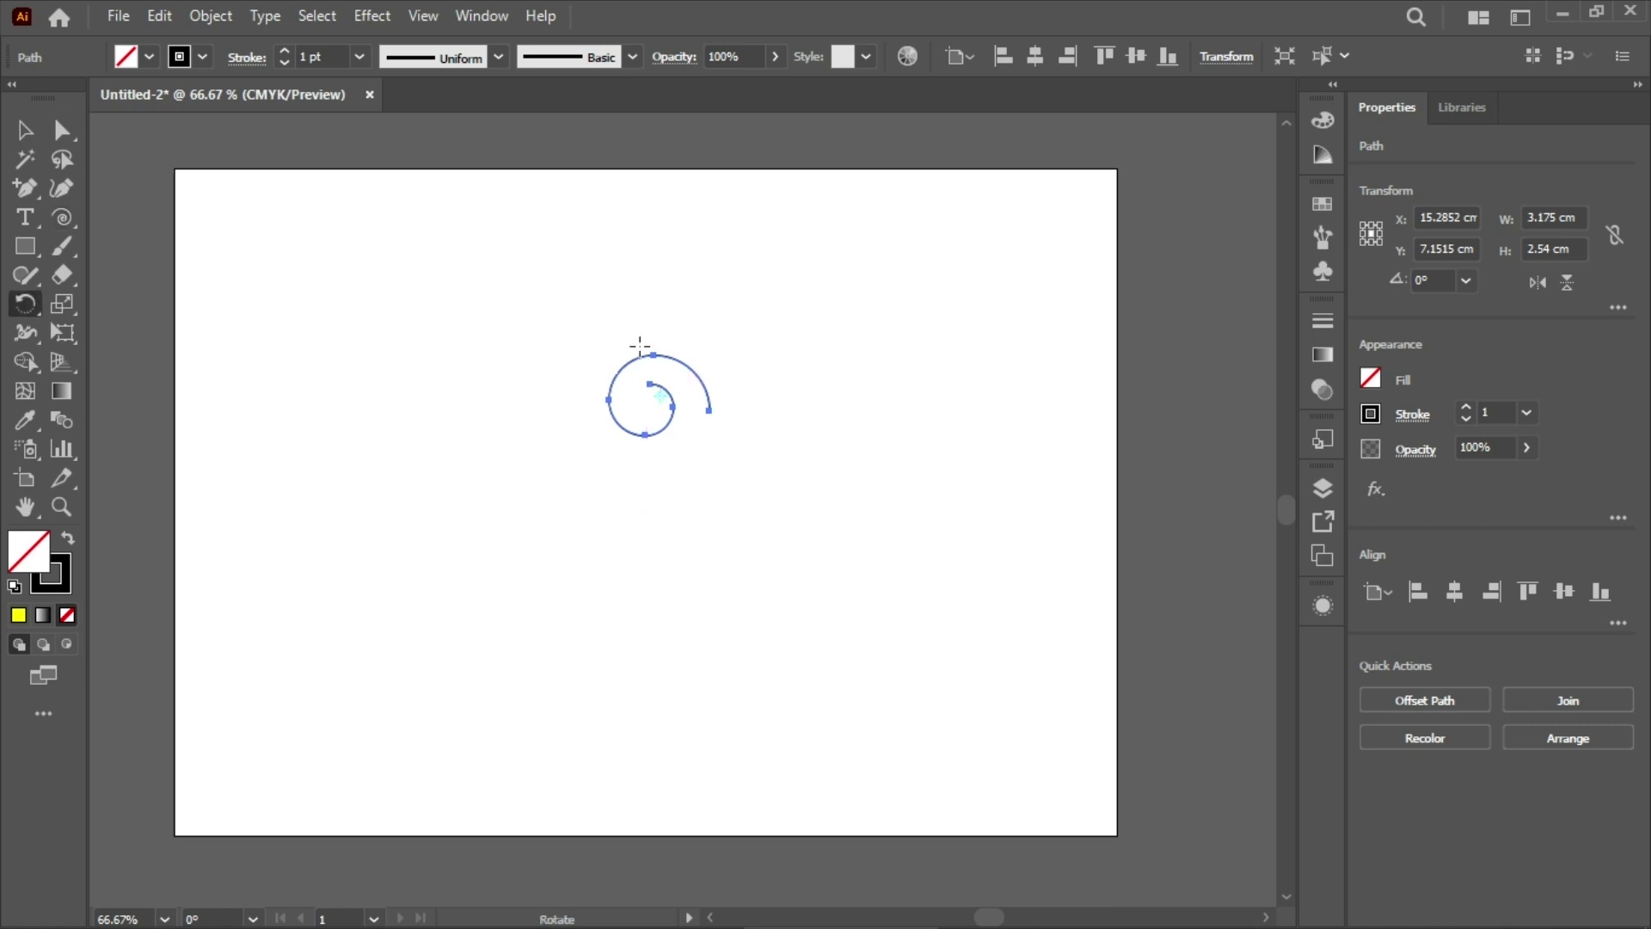
left_click_drag(636, 338, 670, 425)
left_click(31, 131)
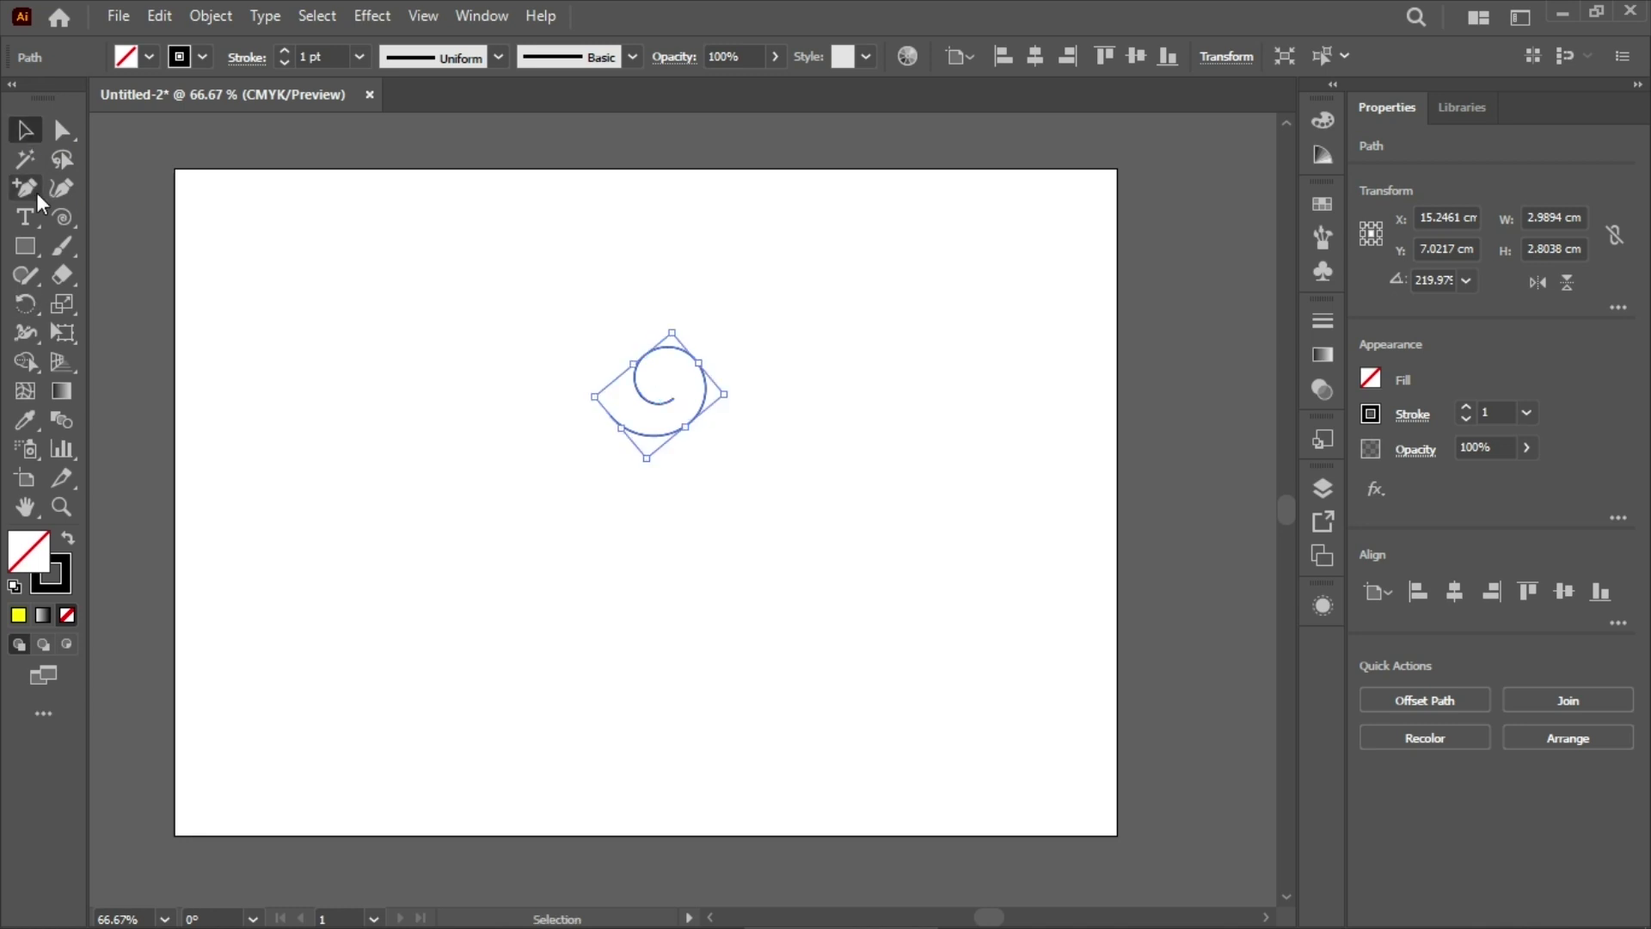
left_click(647, 368)
left_click(405, 411)
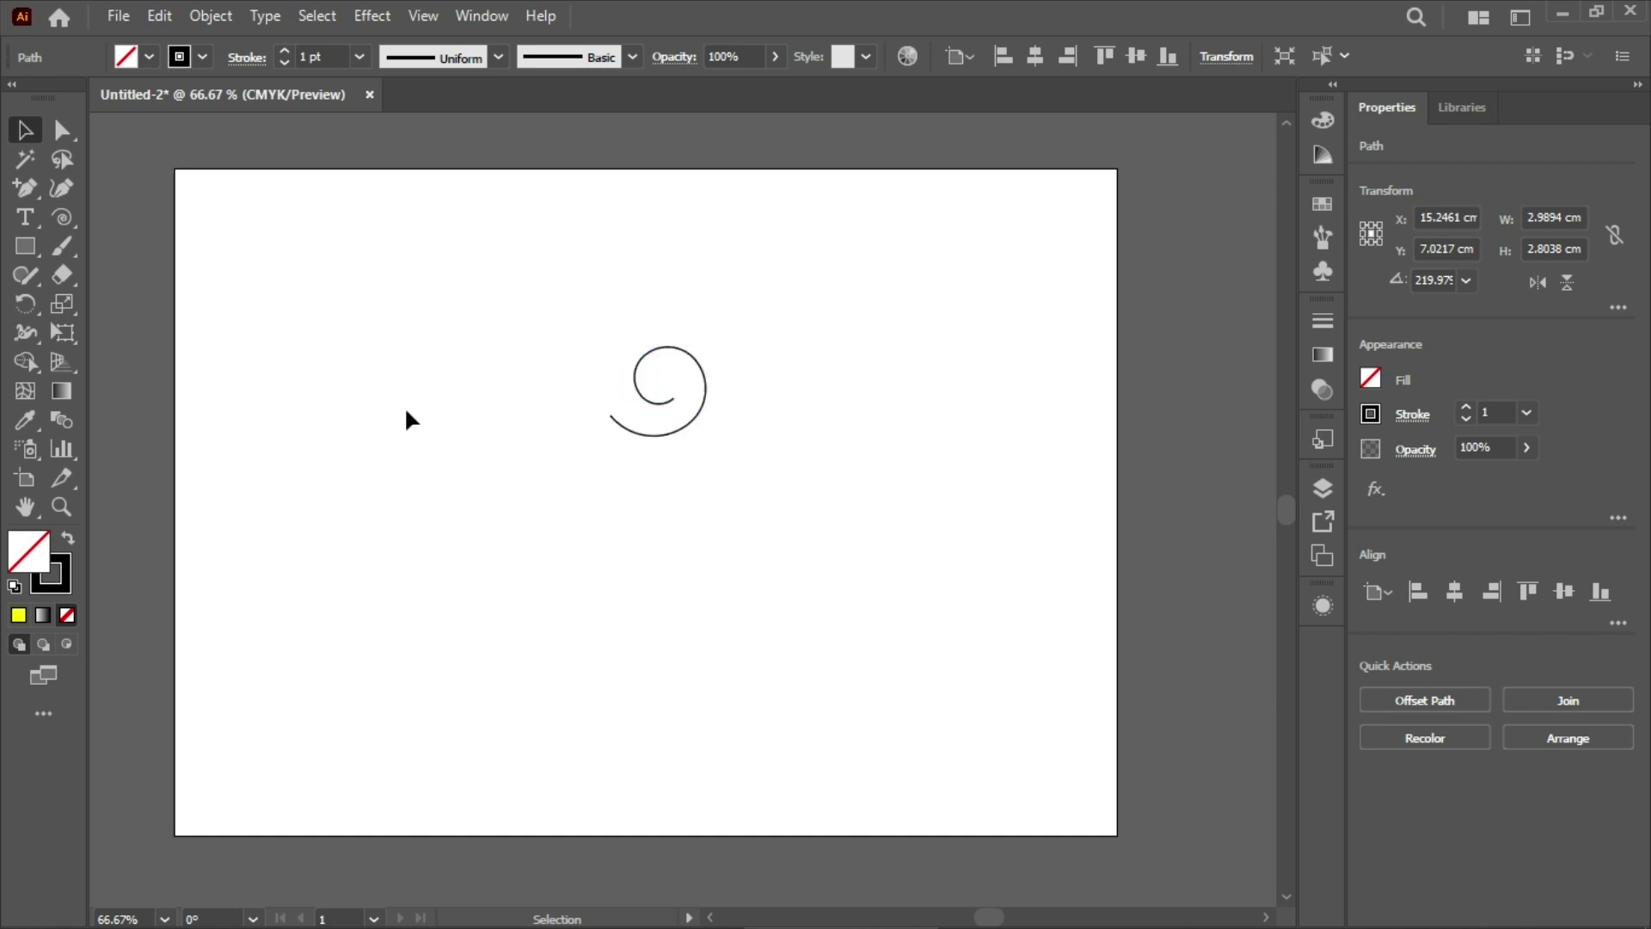
left_click(62, 217)
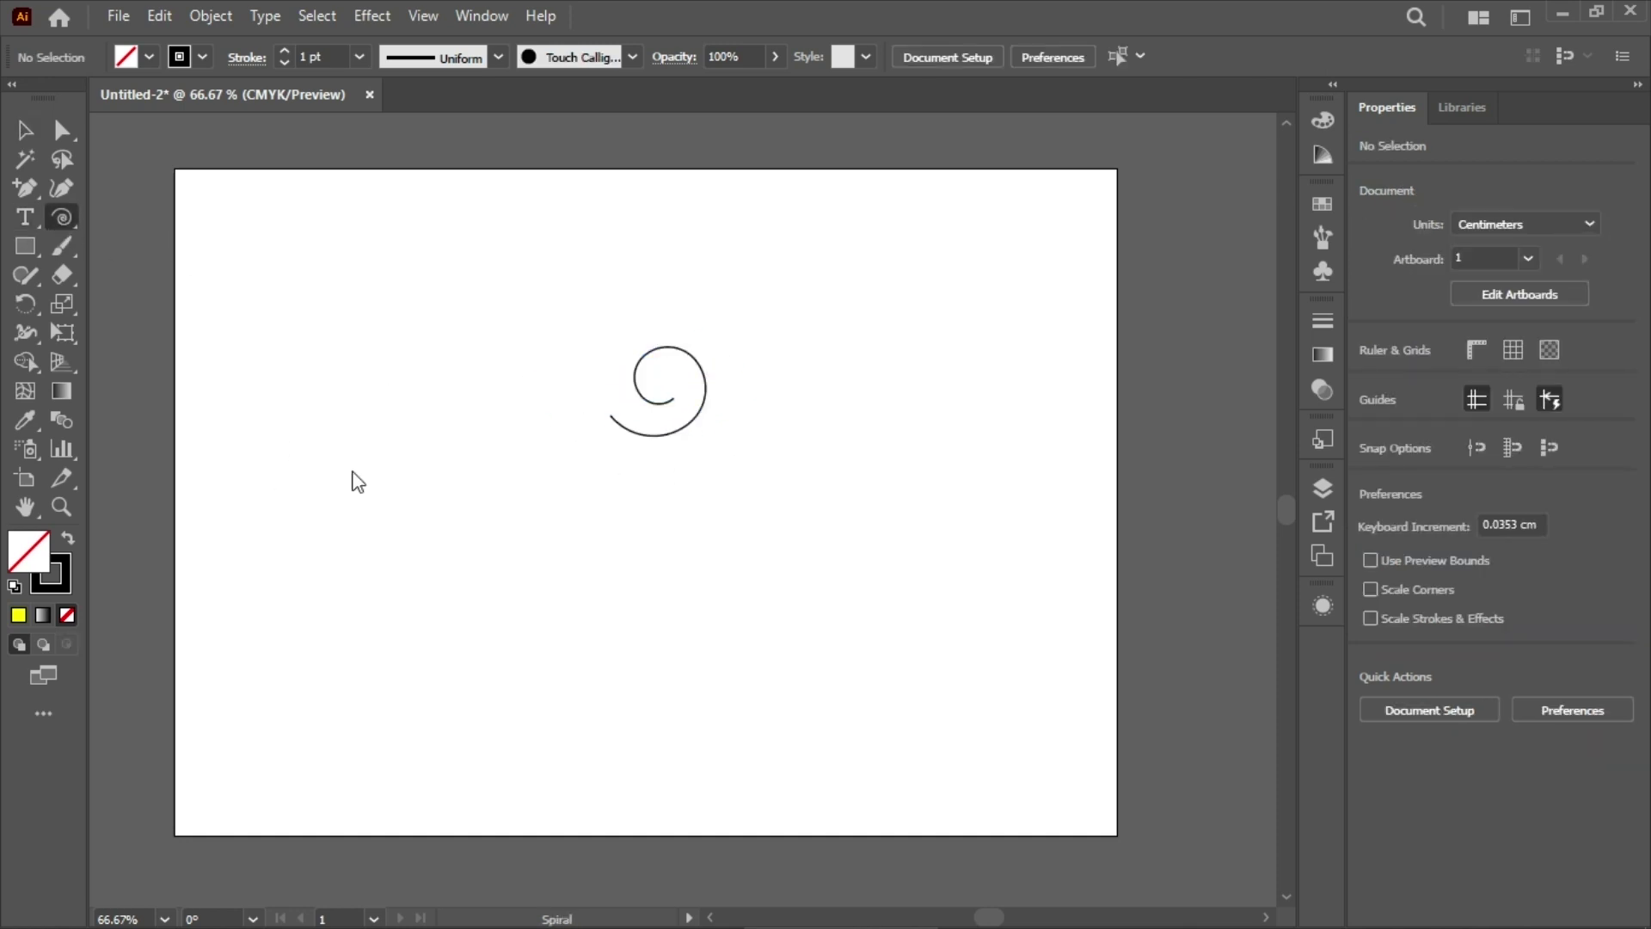
Create a 9-segment spiral with 50% decay at the left of the artboard.
left_click(356, 428)
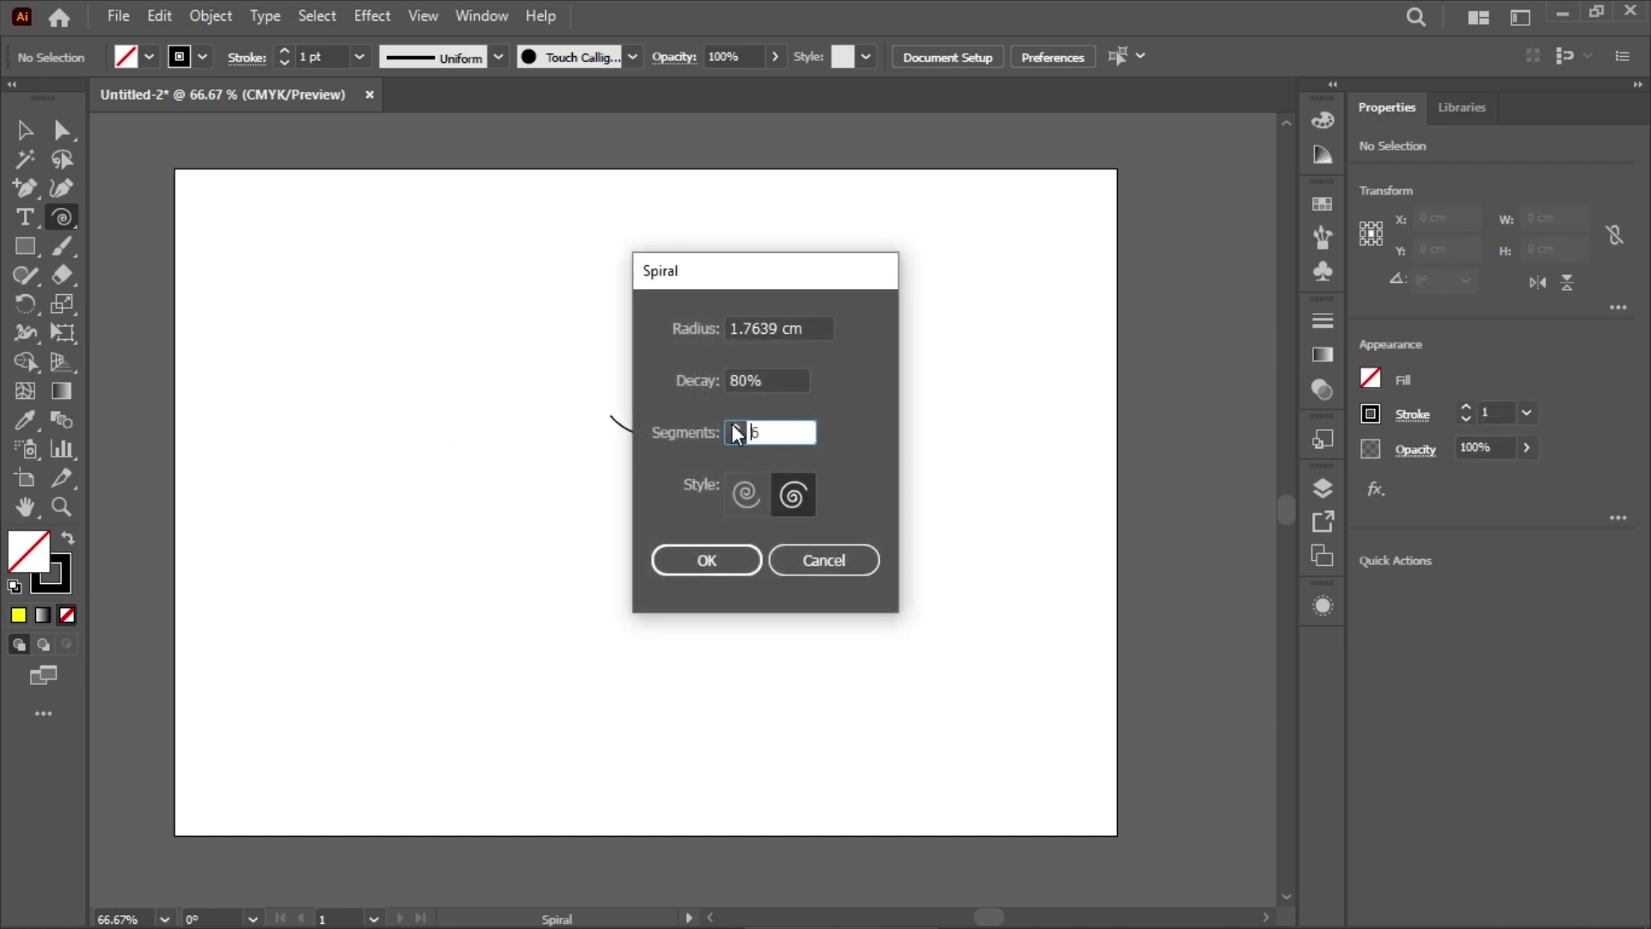
left_click(756, 487)
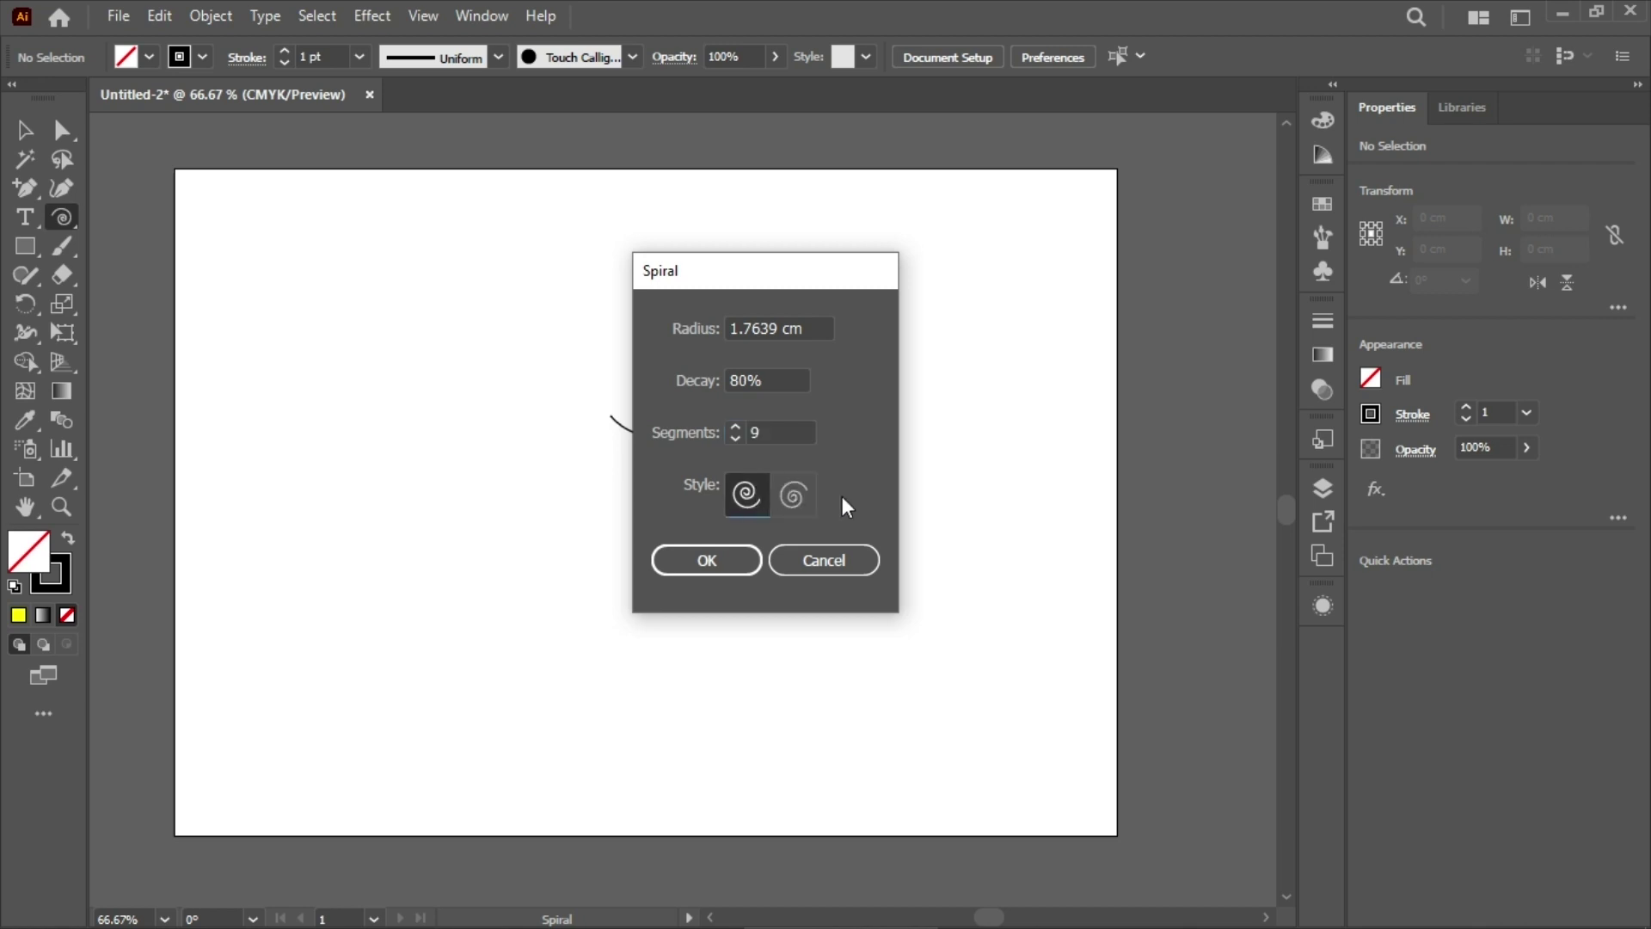
key("shift+Tab")
key("shift+Tab")
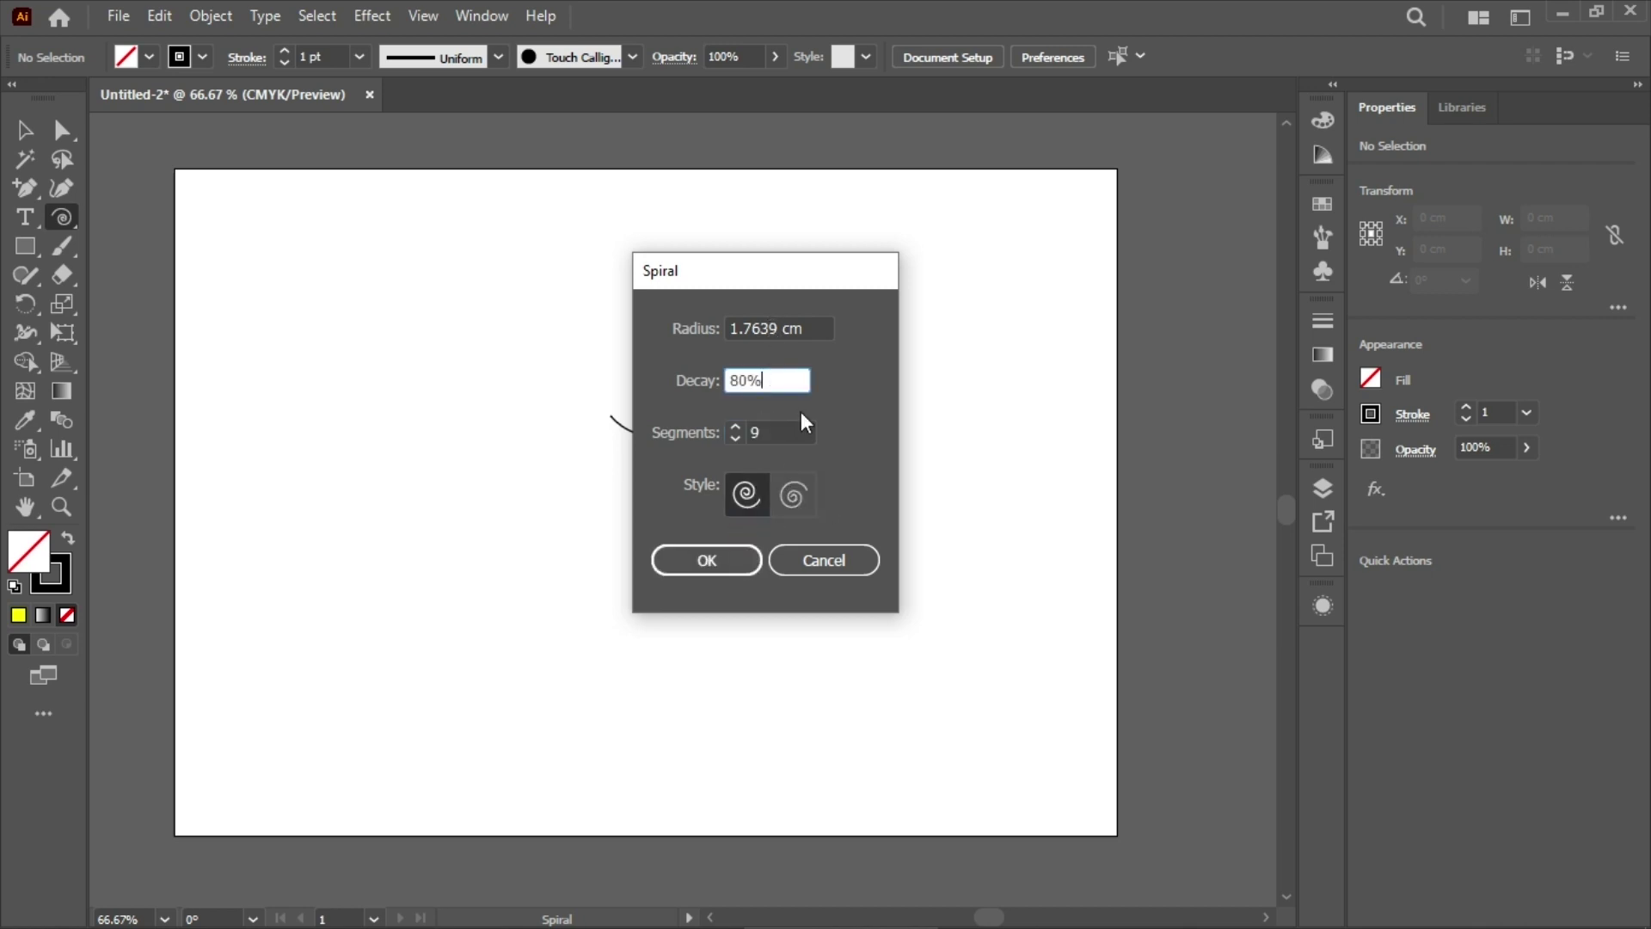
left_click(753, 376)
key("BackSpace")
key("BackSpace")
type("5")
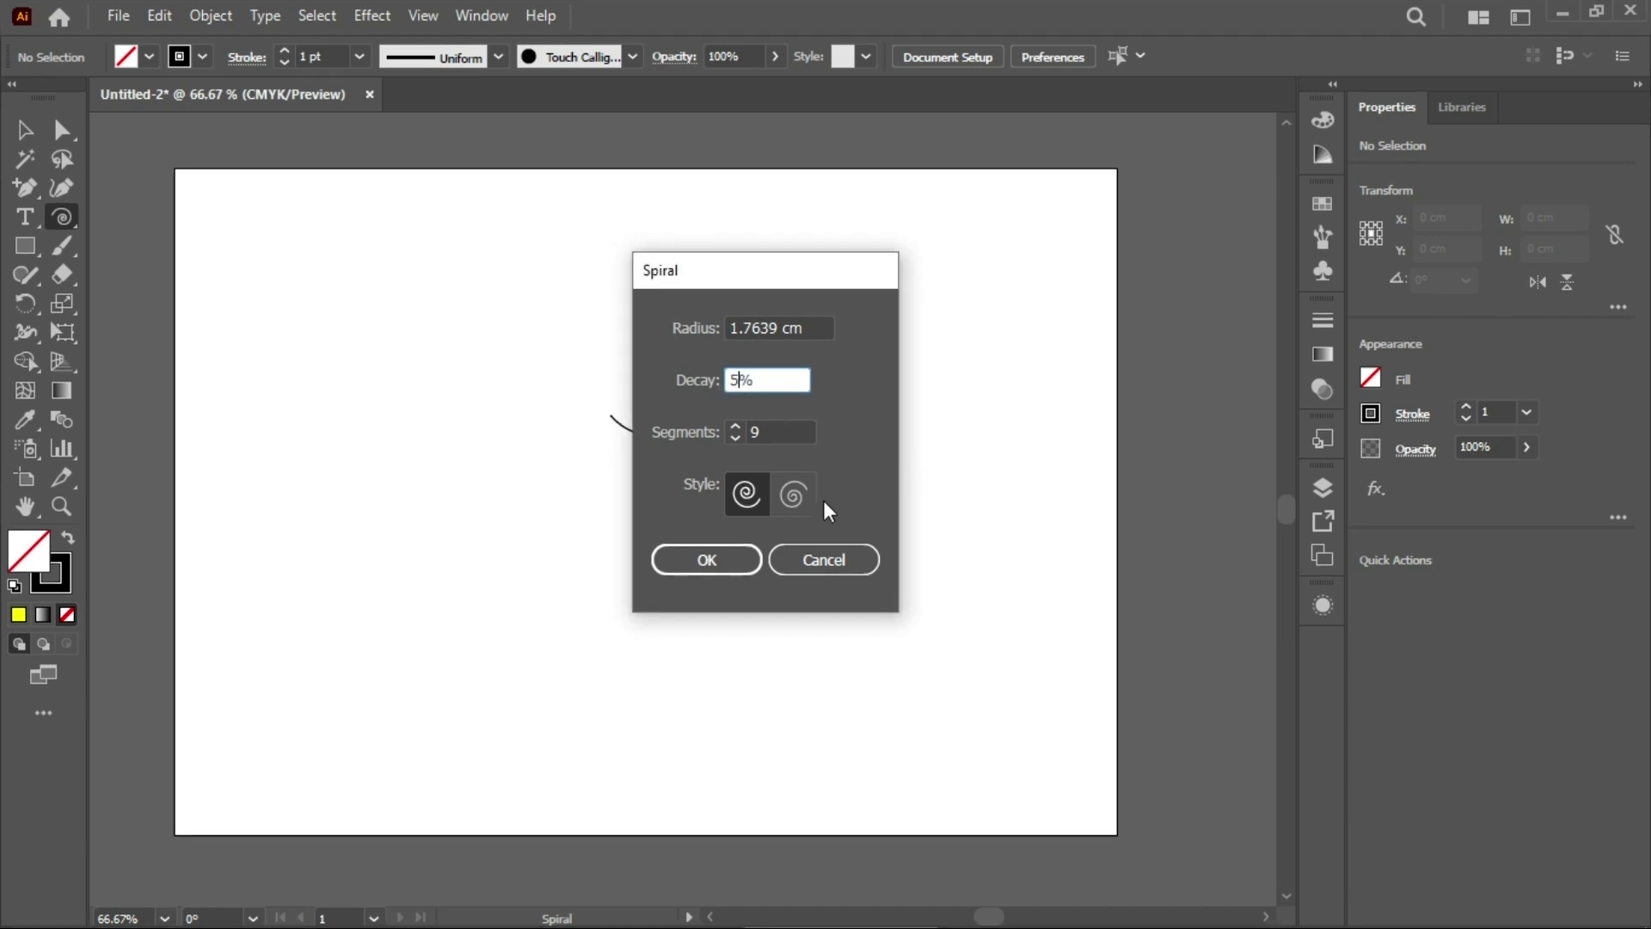
type("0")
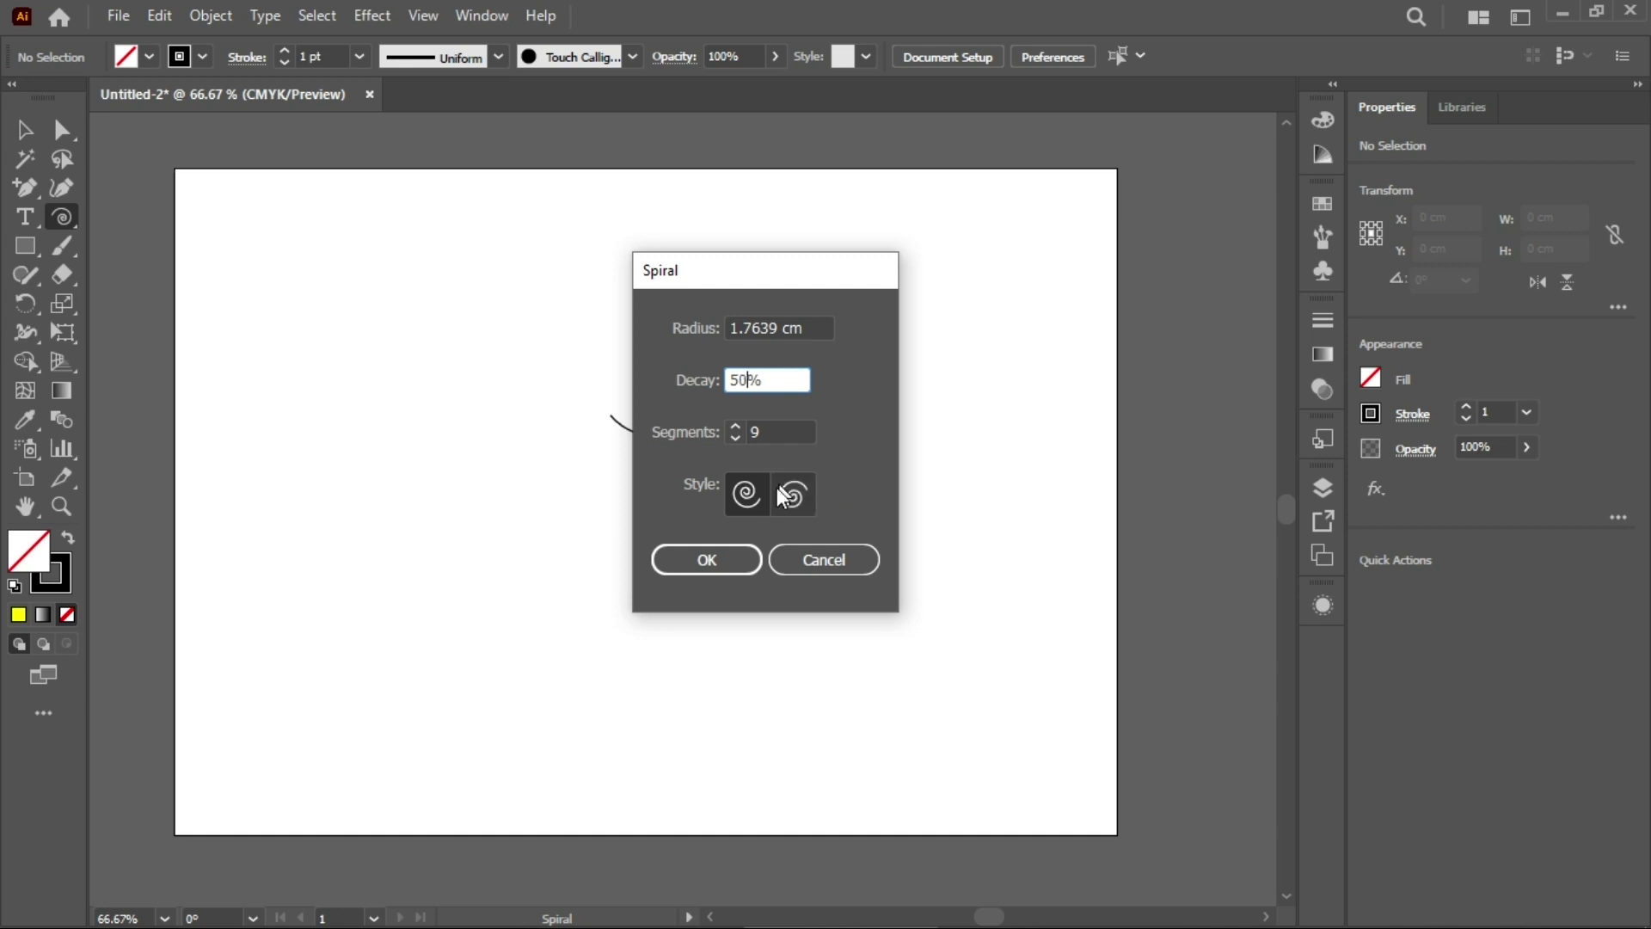
left_click(724, 564)
right_click(283, 407)
key("Escape")
Add a 13-segment, 70%-decay spiral in the other winding style beside the first.
left_click(610, 481)
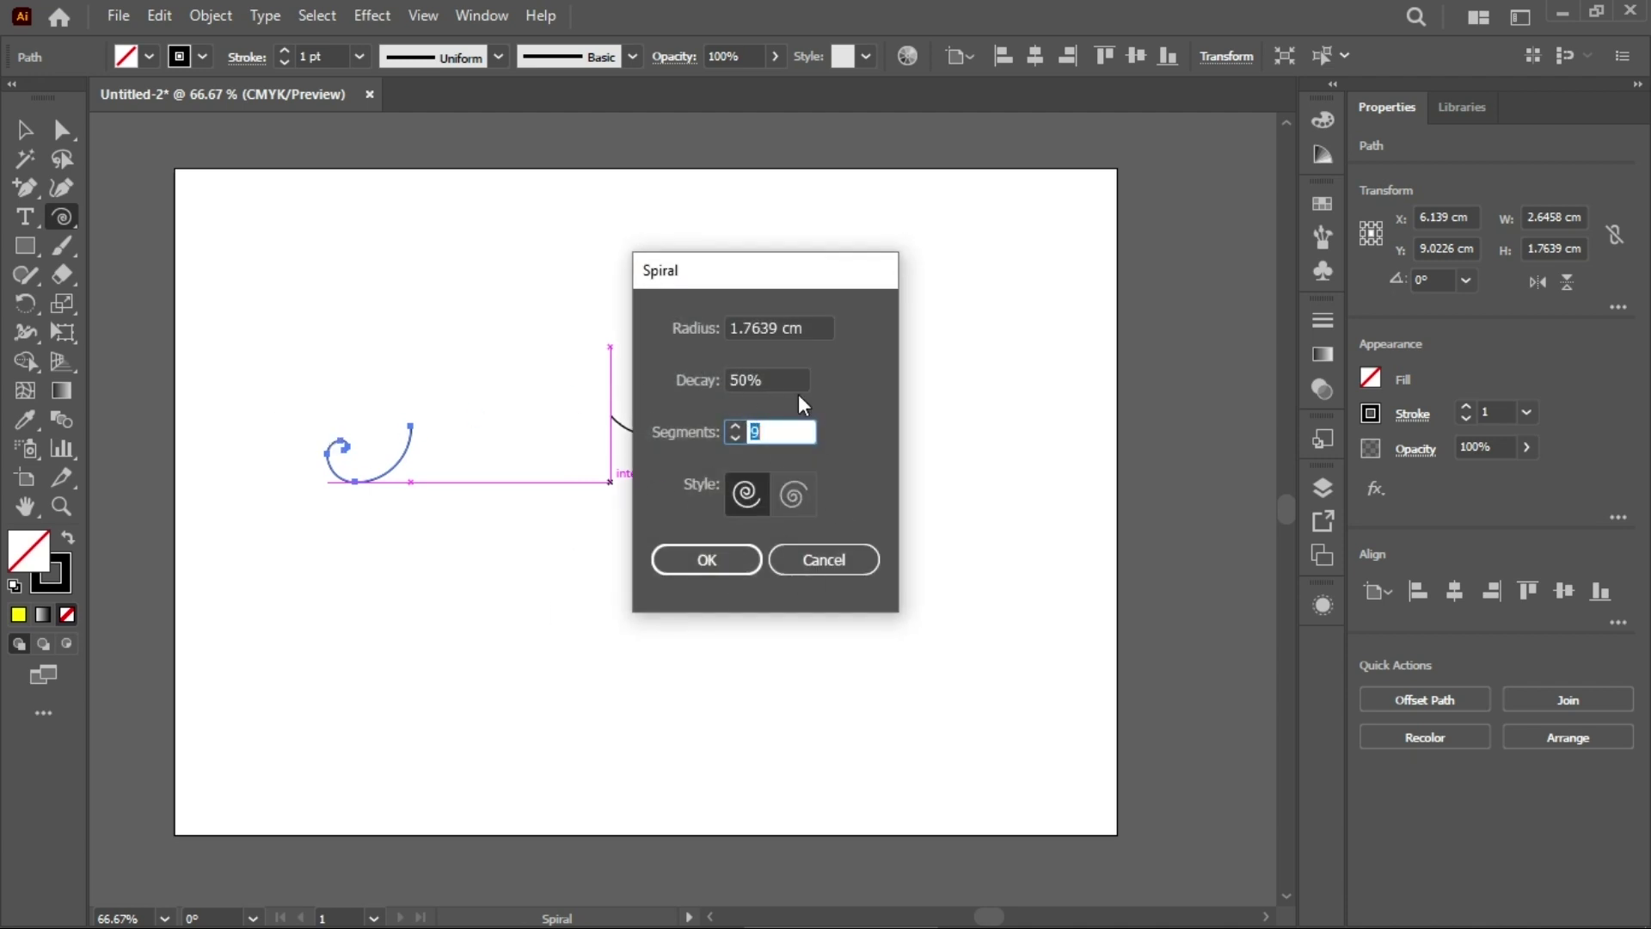
left_click(790, 496)
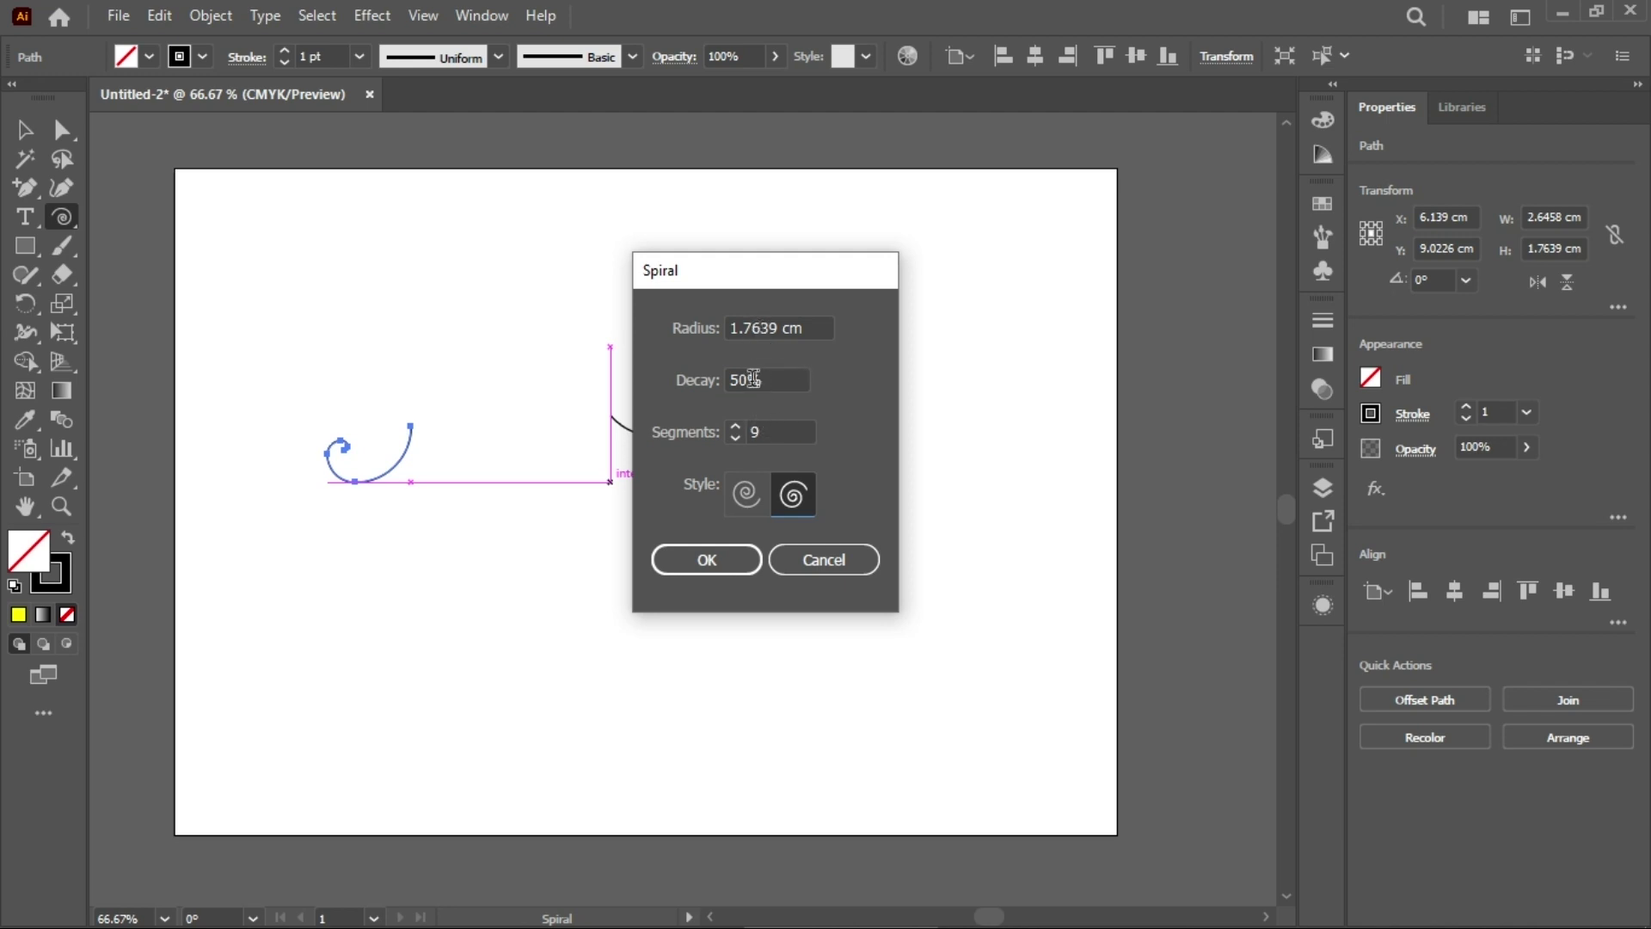
left_click(741, 423)
left_click(741, 423)
left_click(737, 380)
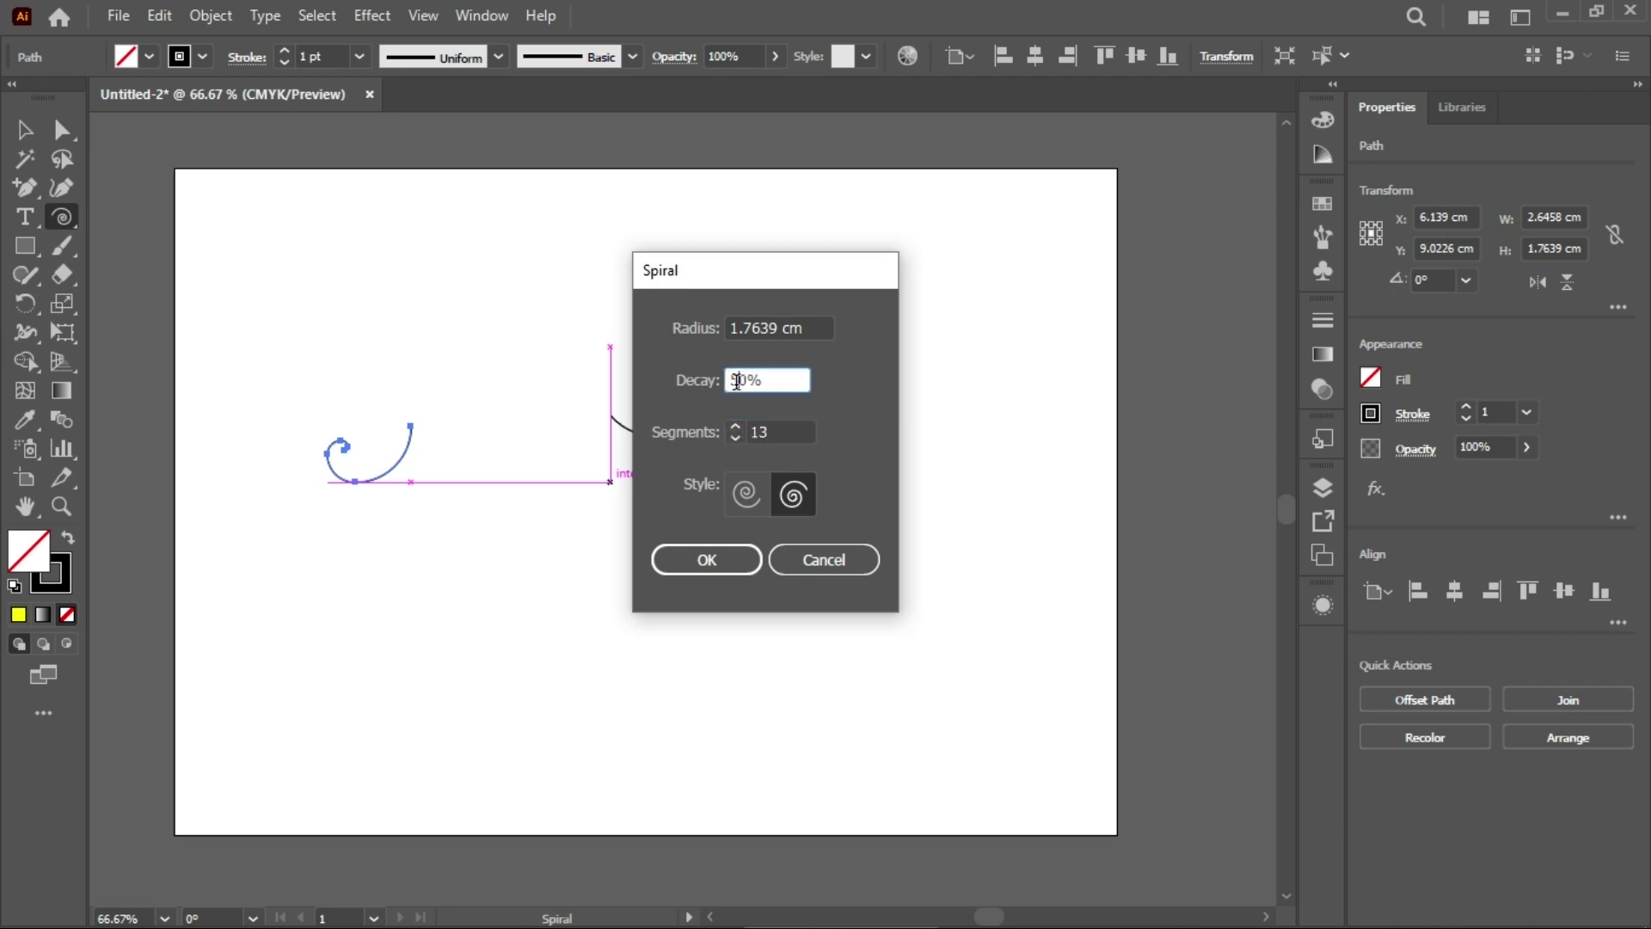
key("Delete")
type("7")
left_click(700, 573)
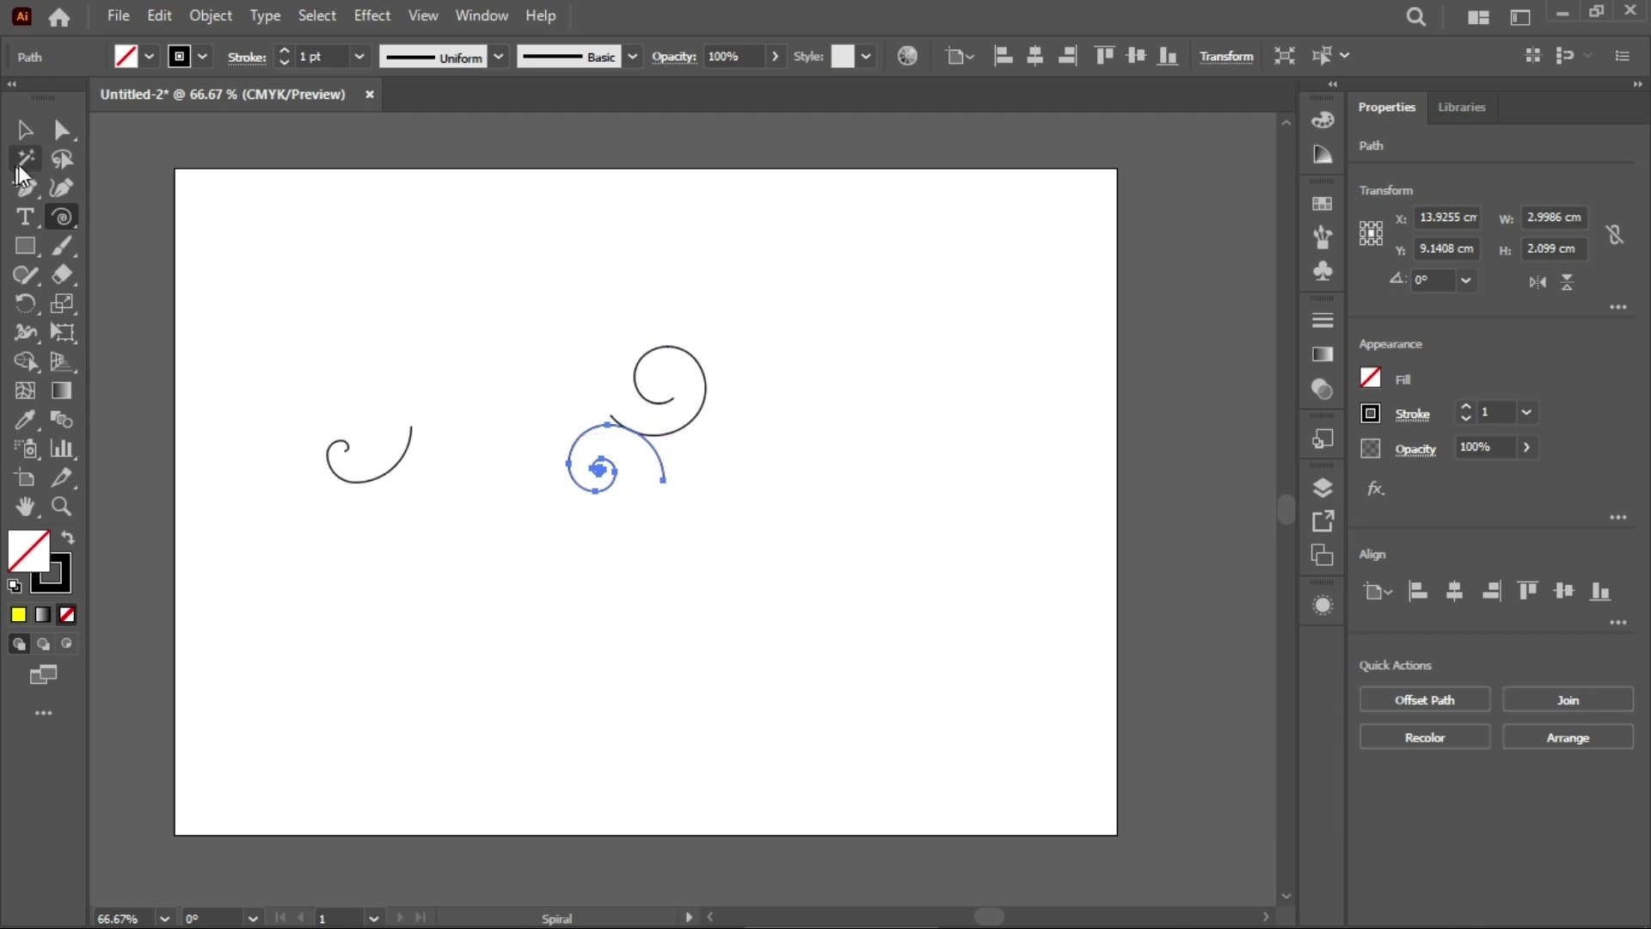
Isolate the newest spiral and change its stroke weight to 5.
left_click(24, 138)
double_click(576, 435)
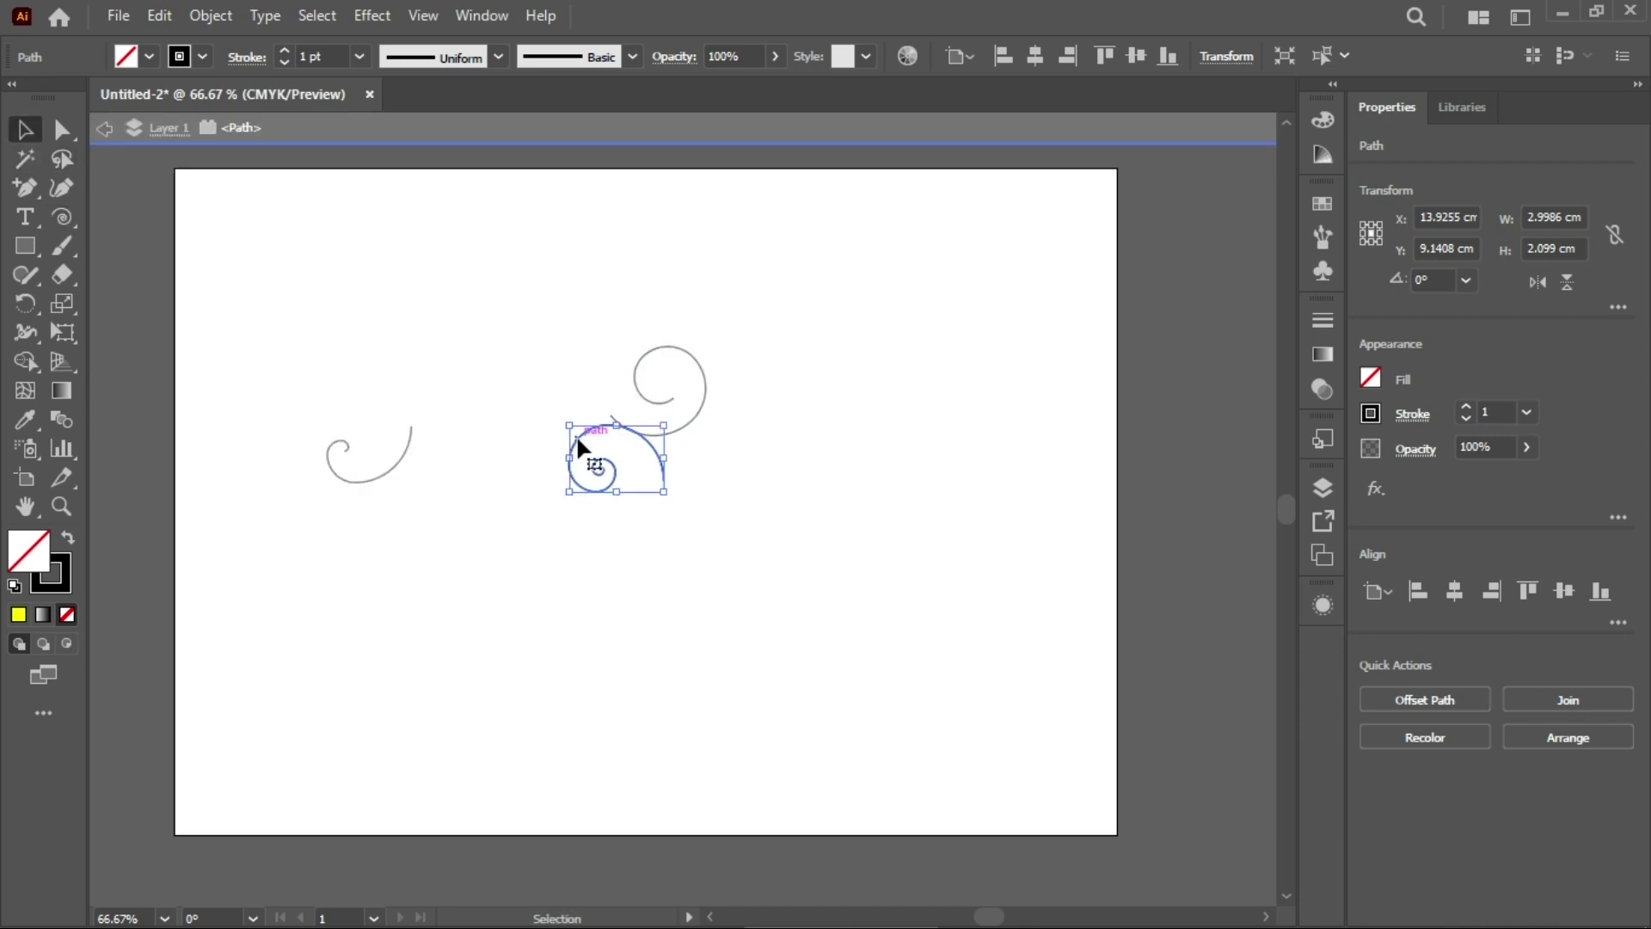
left_click(1370, 413)
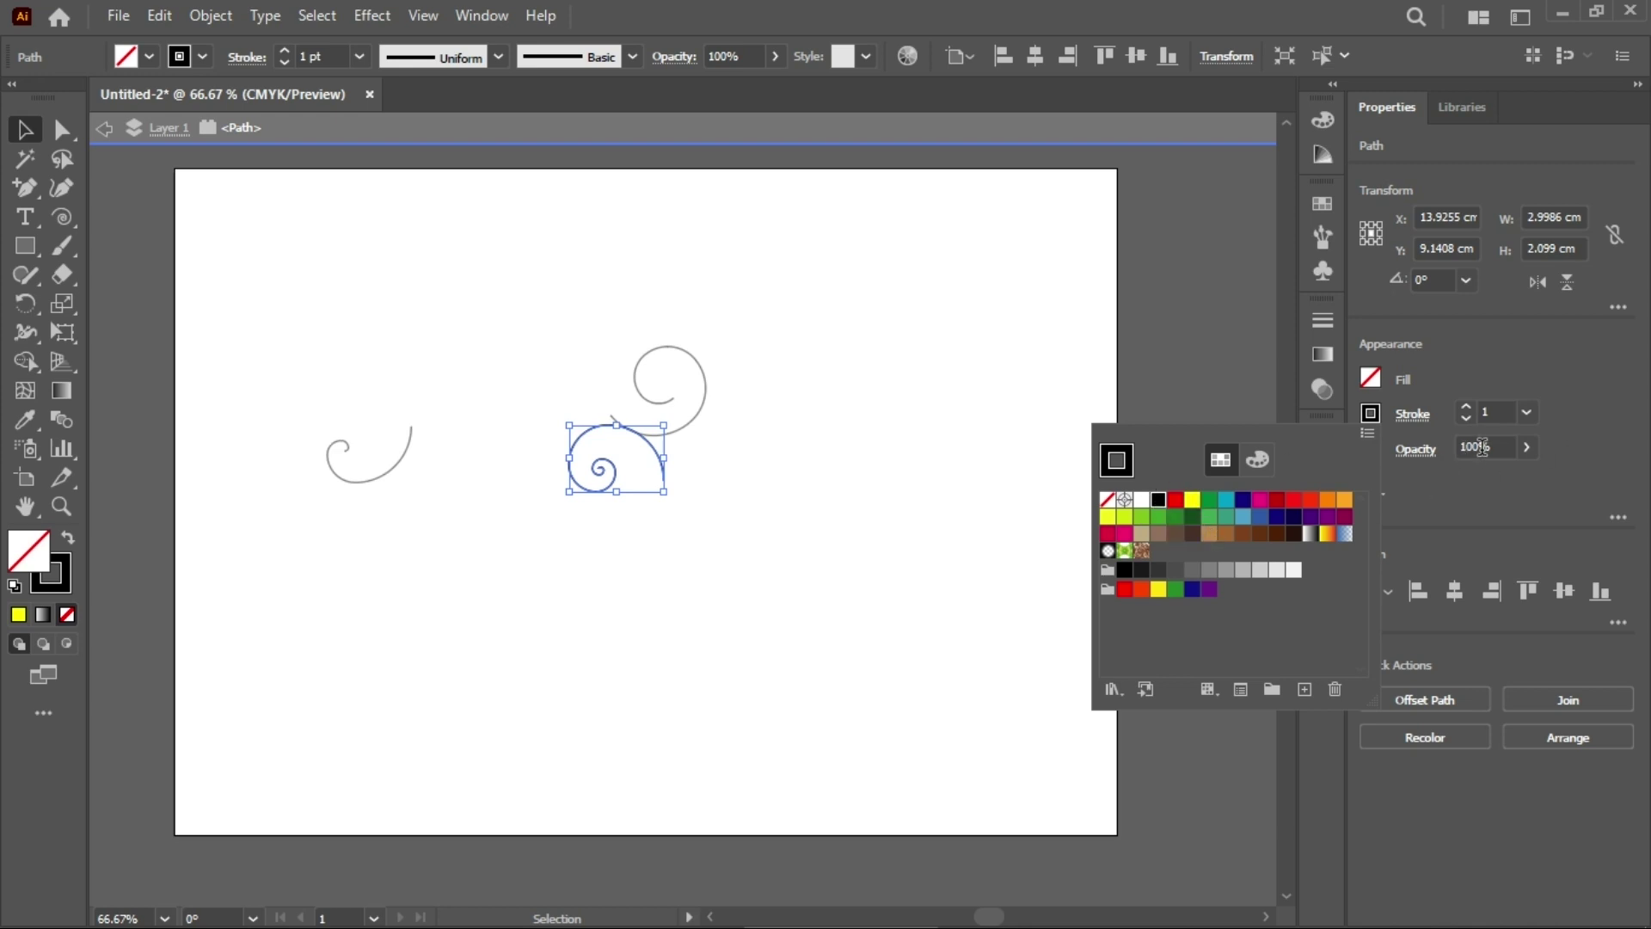
left_click(1488, 413)
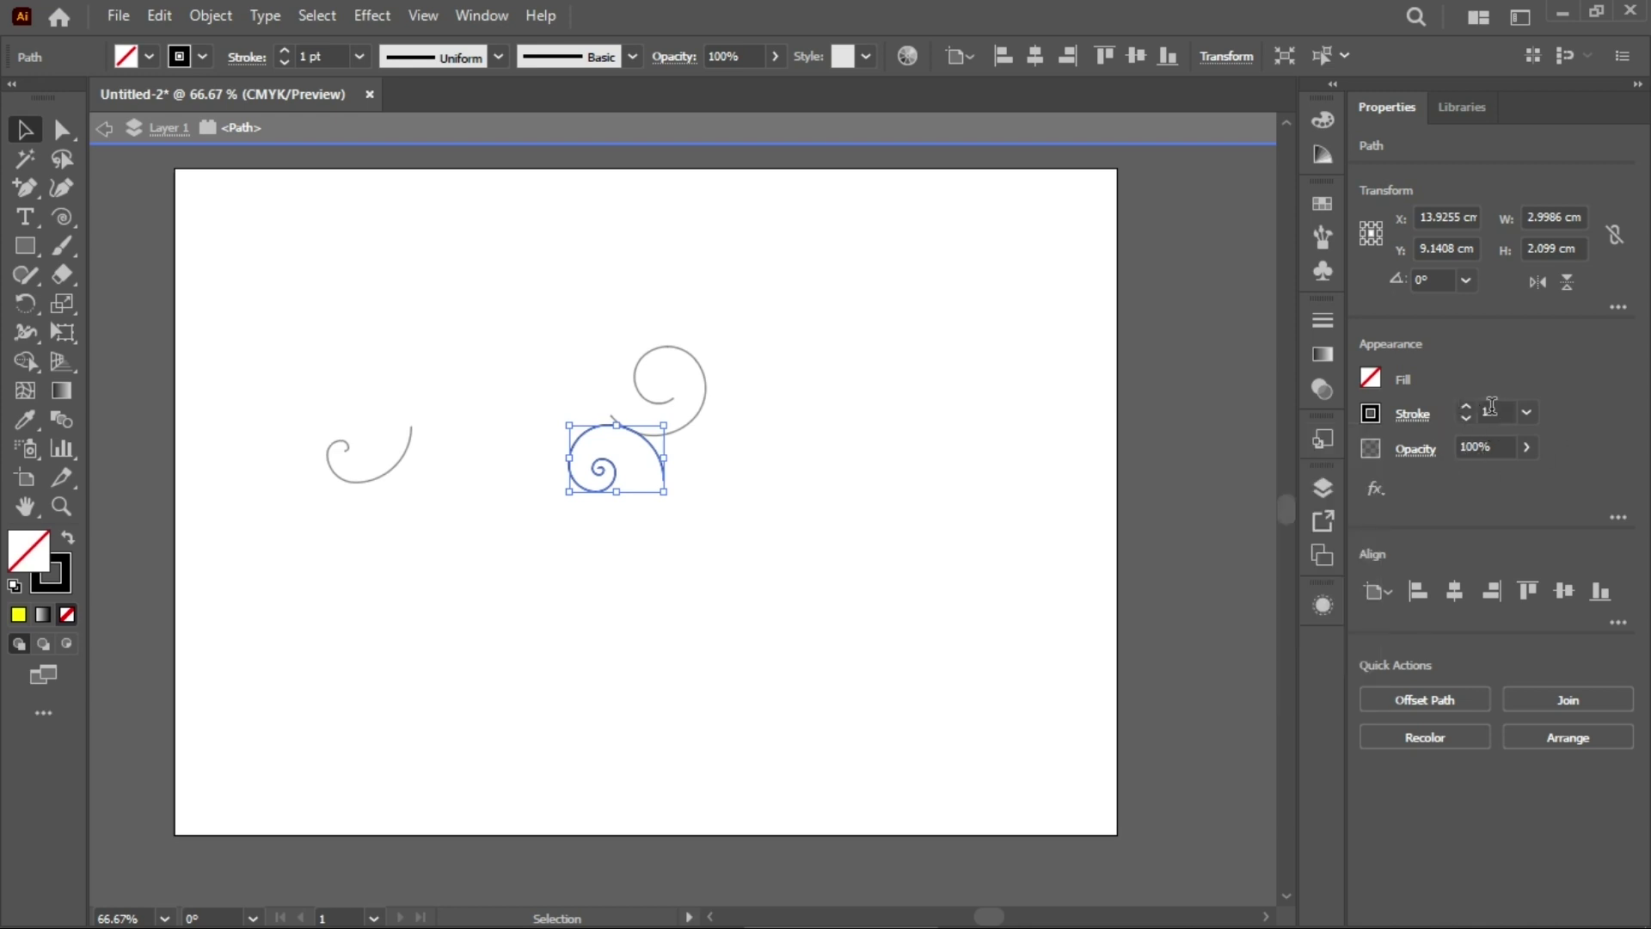
type("5")
scroll(1508, 412, "up", 15)
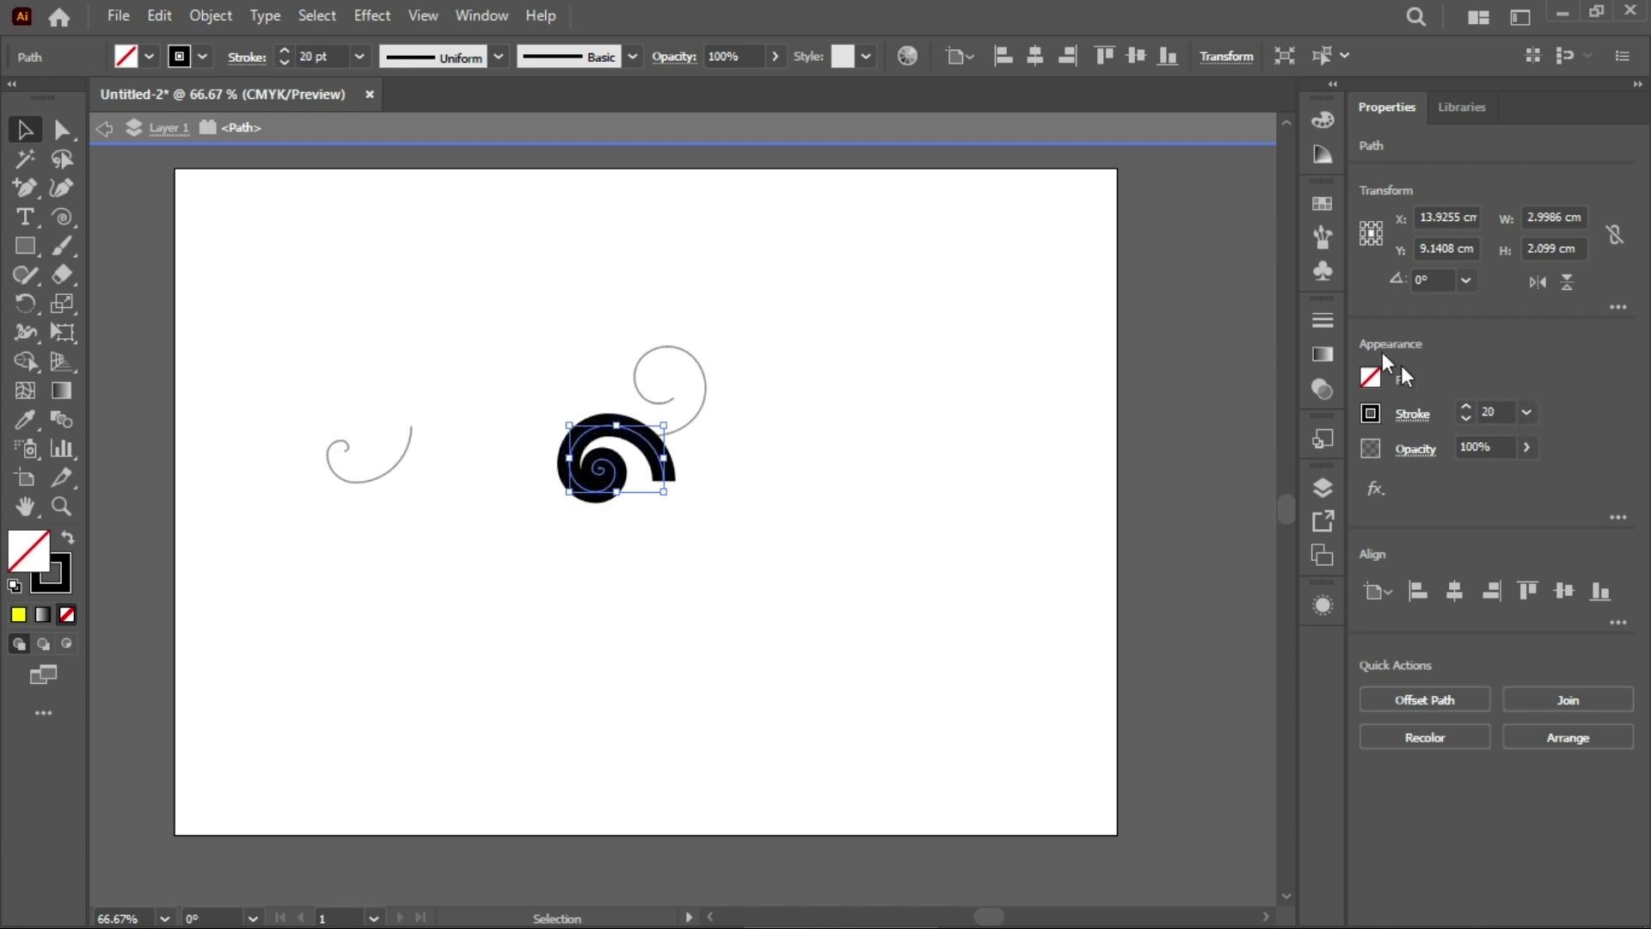
scroll(1509, 413, "down", 20)
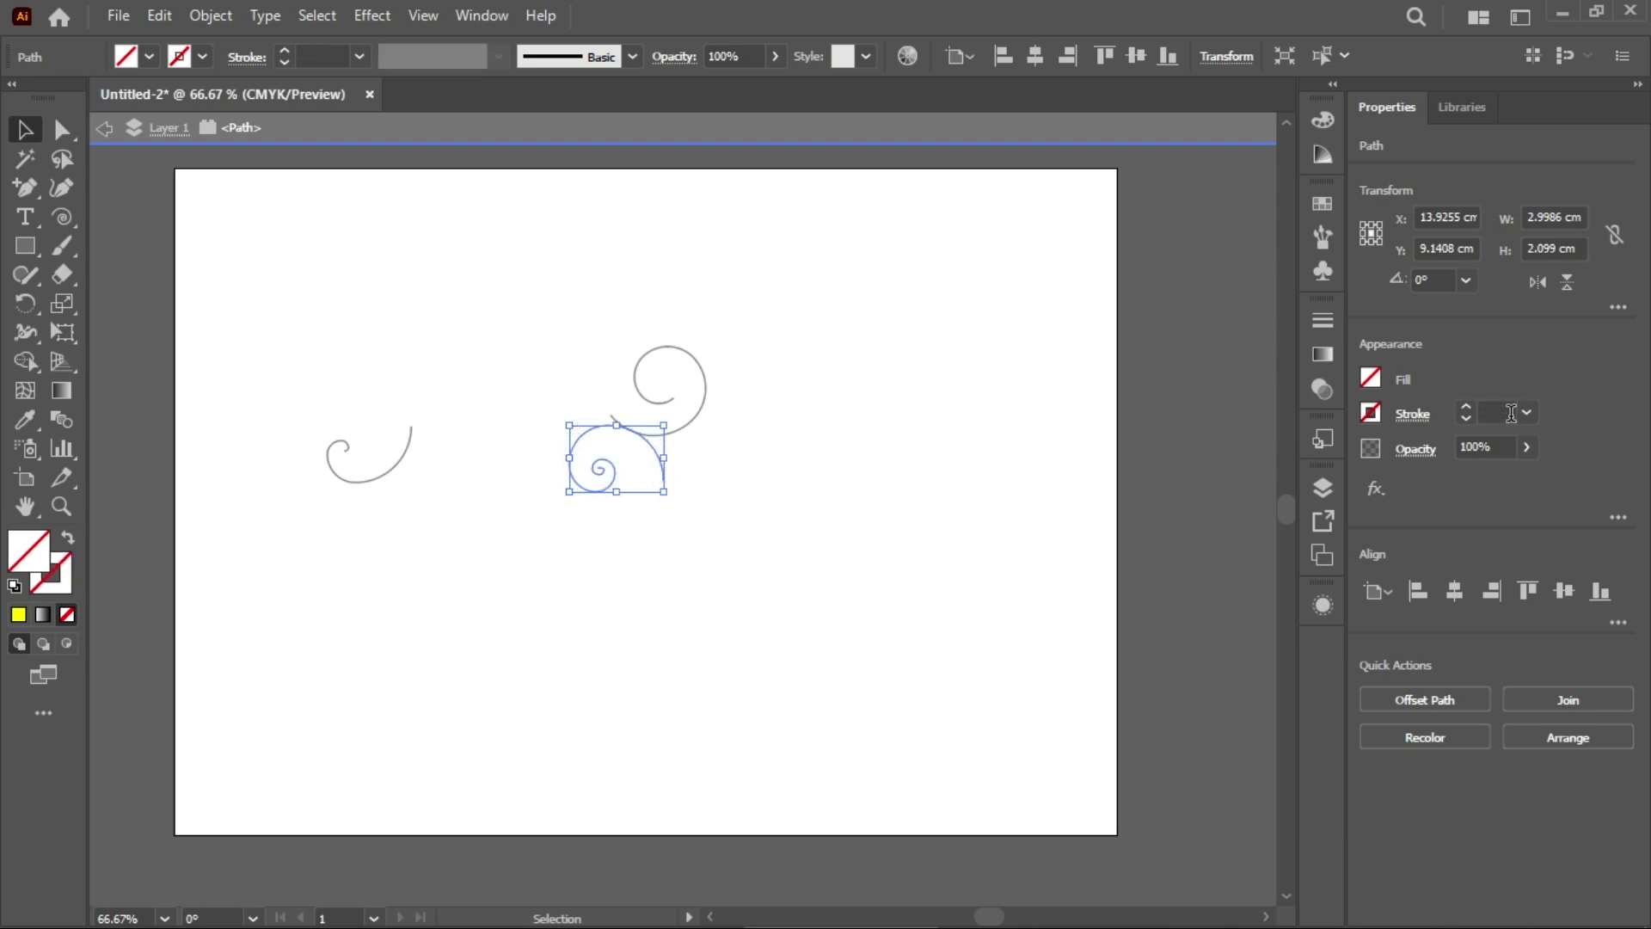
scroll(1510, 413, "up", 20)
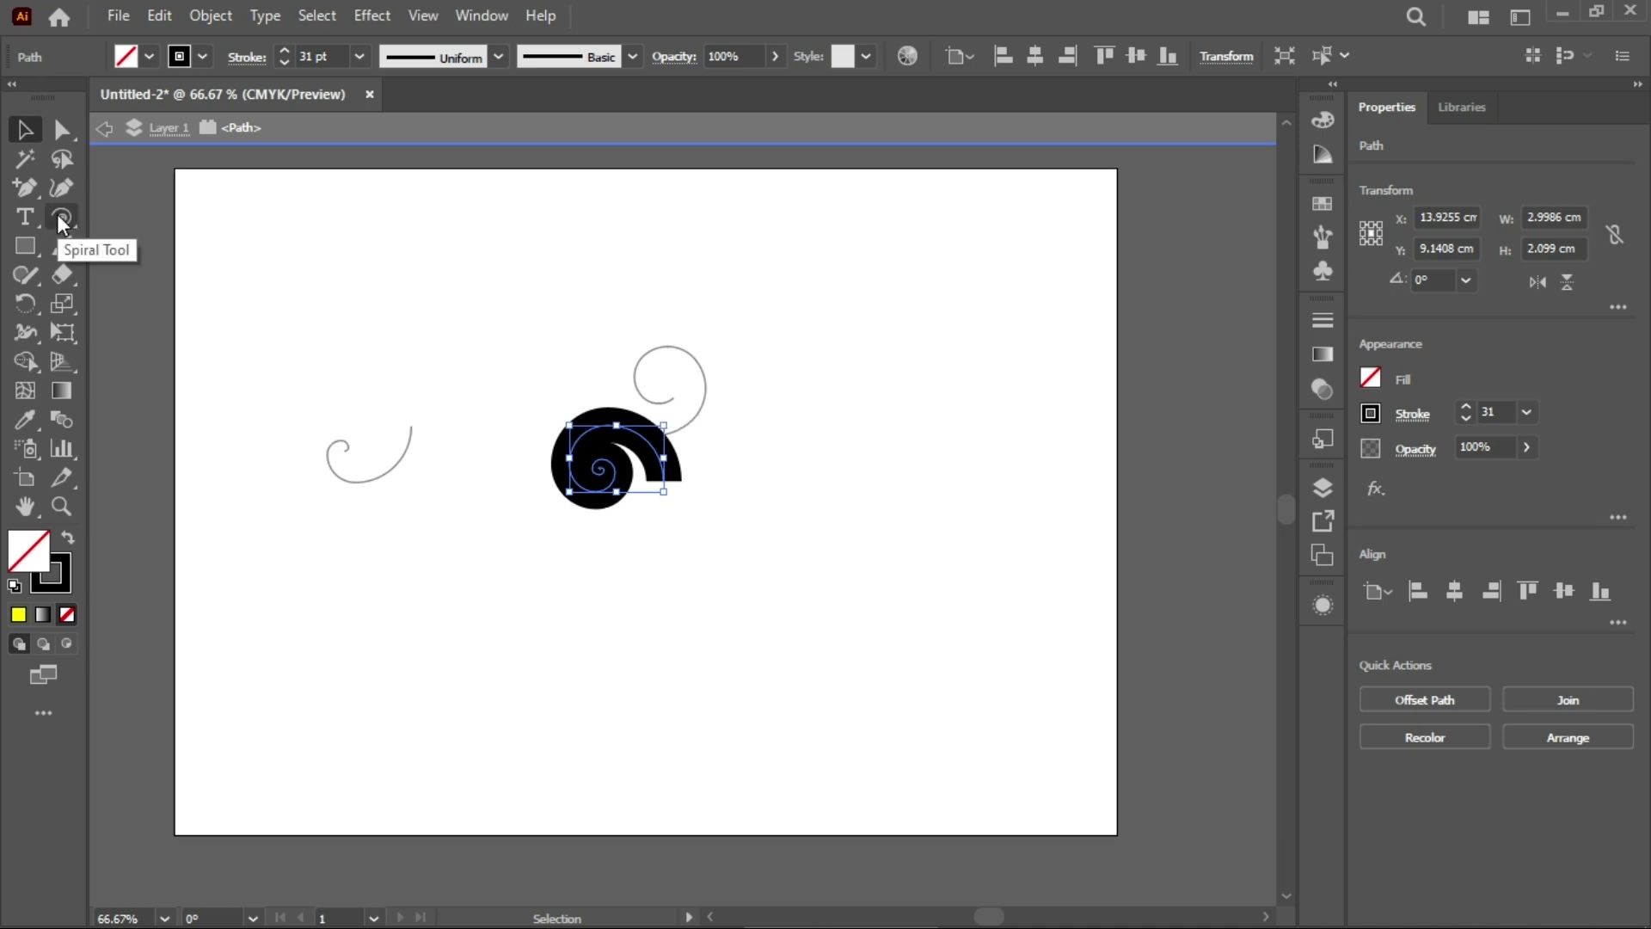
Marquee-select the heavy black spiral and delete it.
left_click_drag(62, 222, 194, 295)
right_click(270, 267)
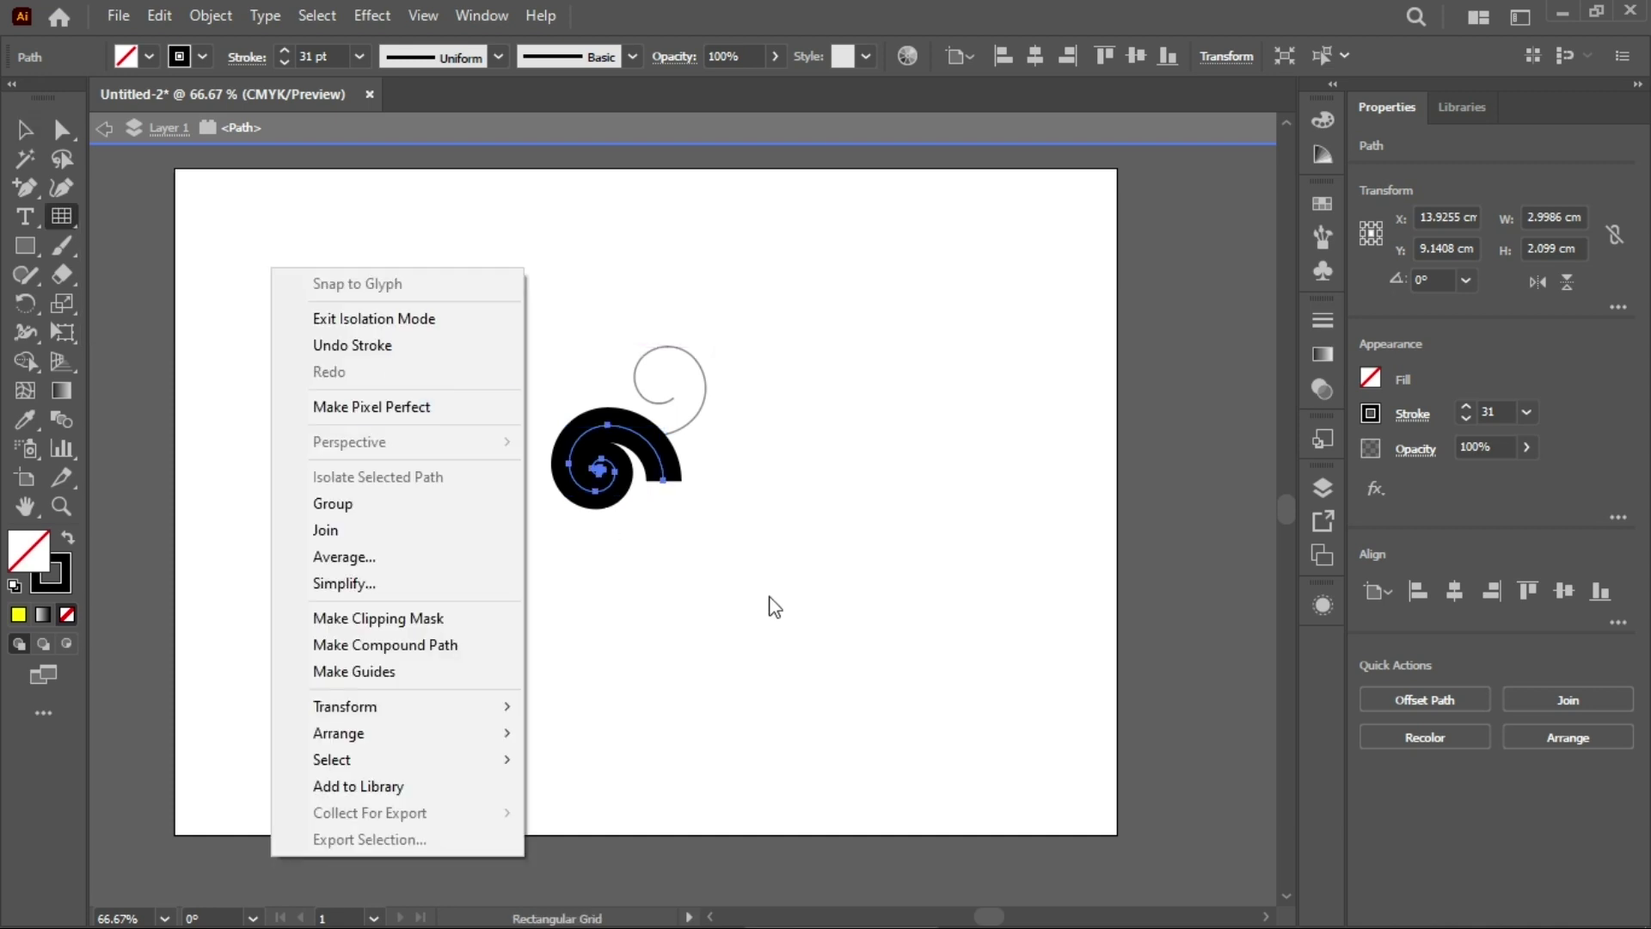
left_click(26, 131)
left_click_drag(240, 242, 970, 688)
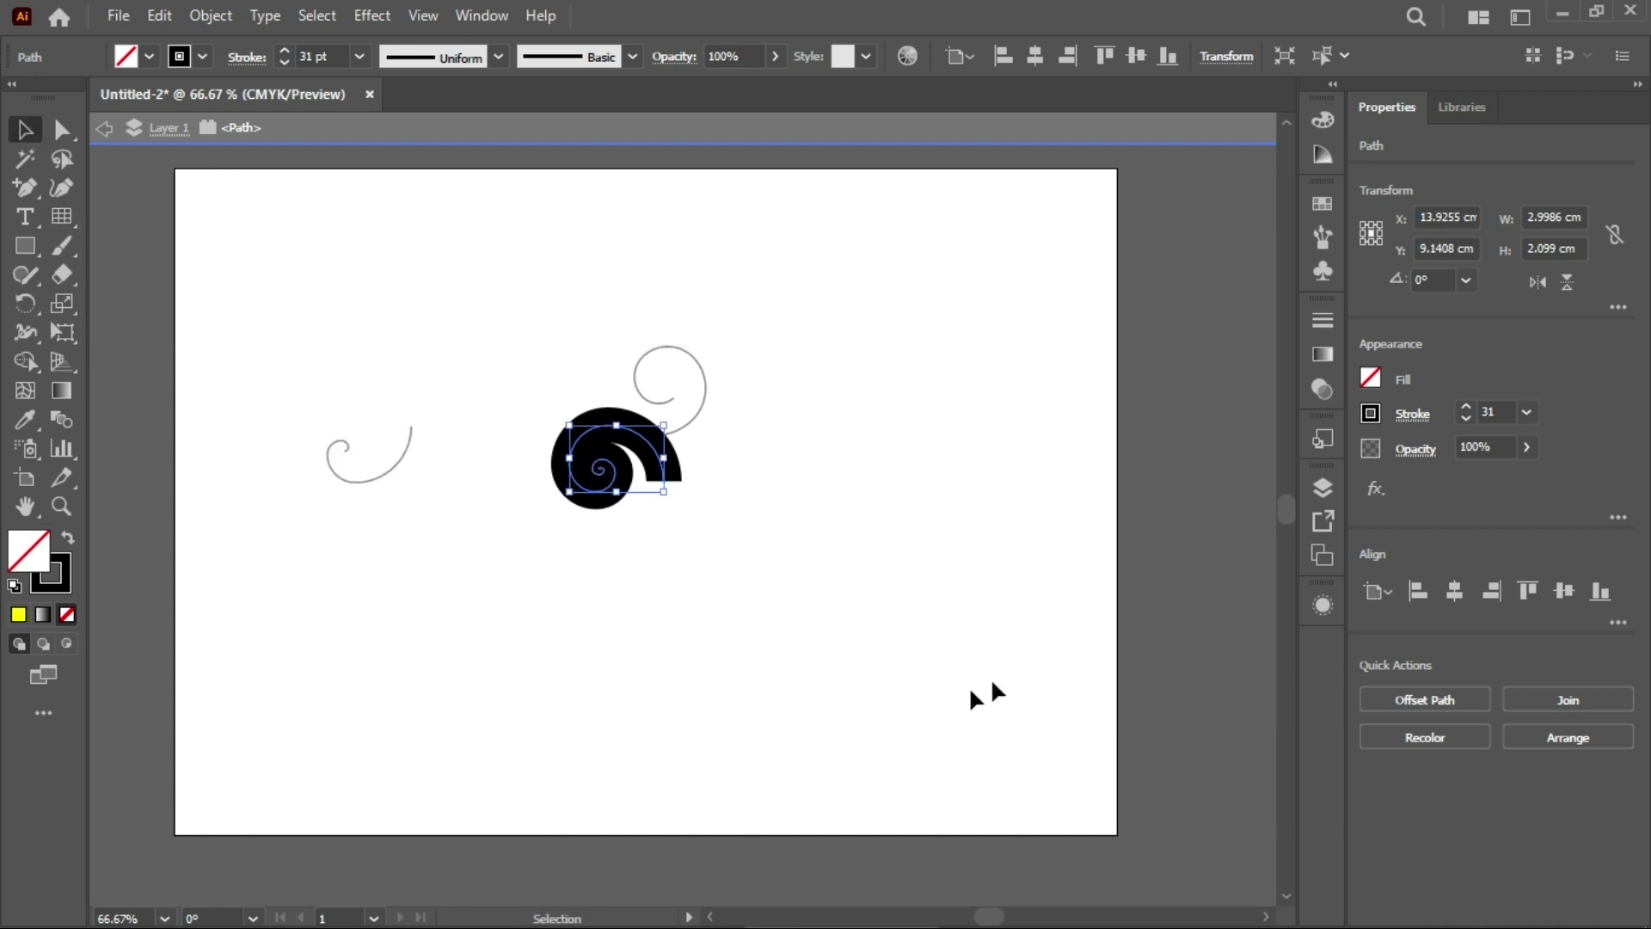
key("Delete")
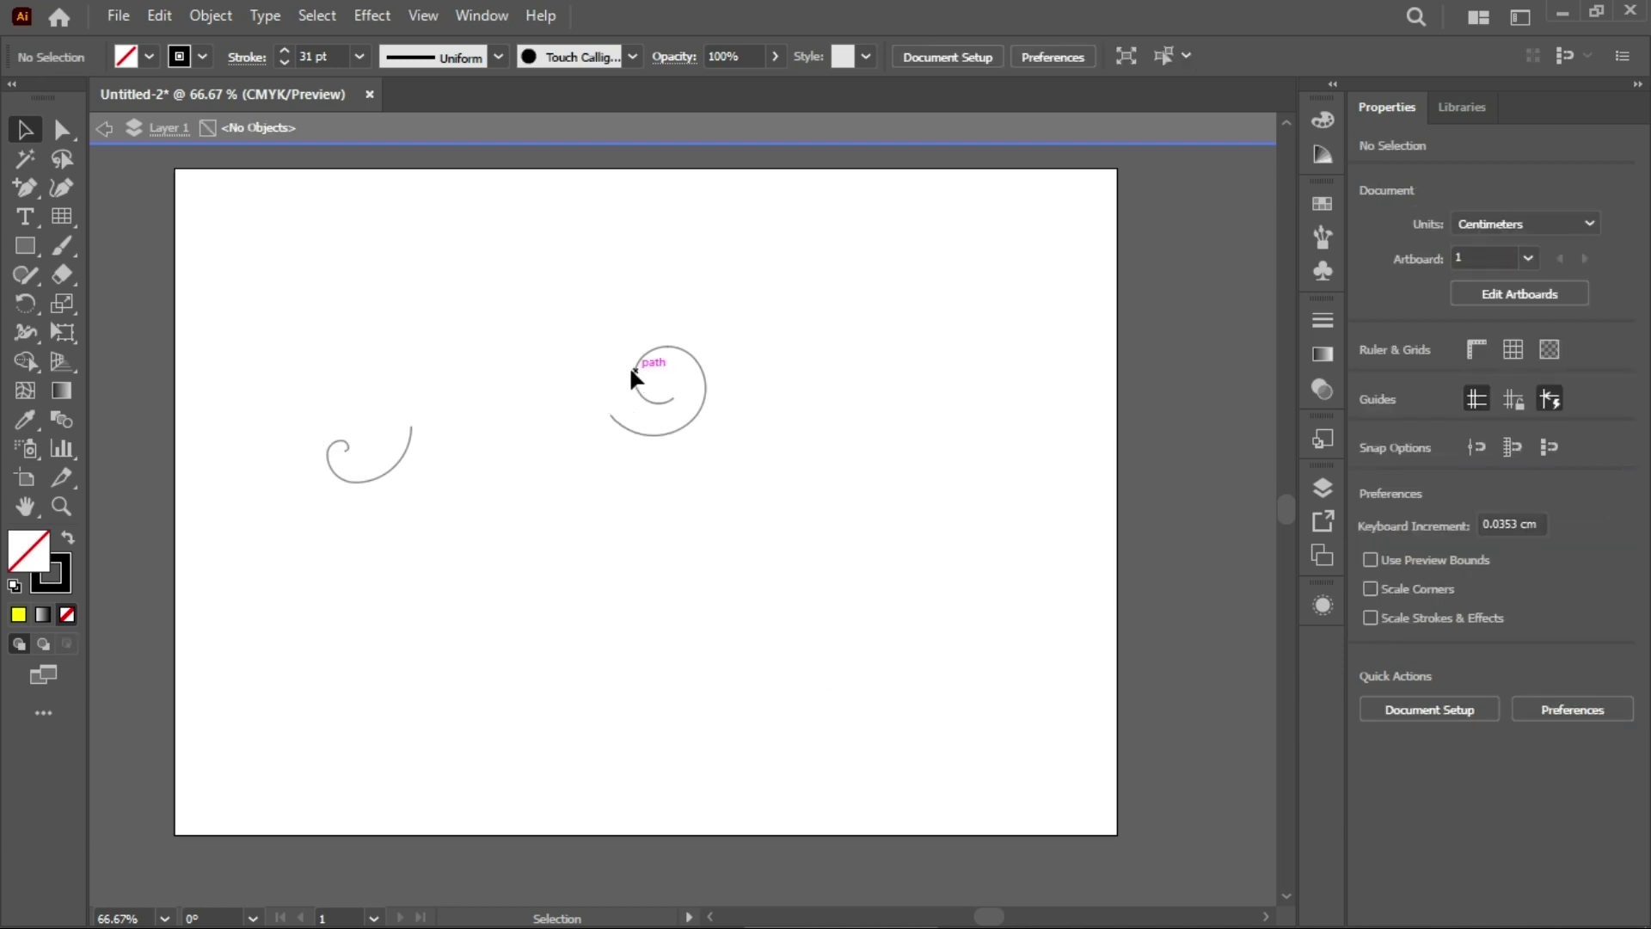
Delete both thin spirals and drag out a 15.621 × 12.4206 cm six-by-six rectangular grid.
key("Escape")
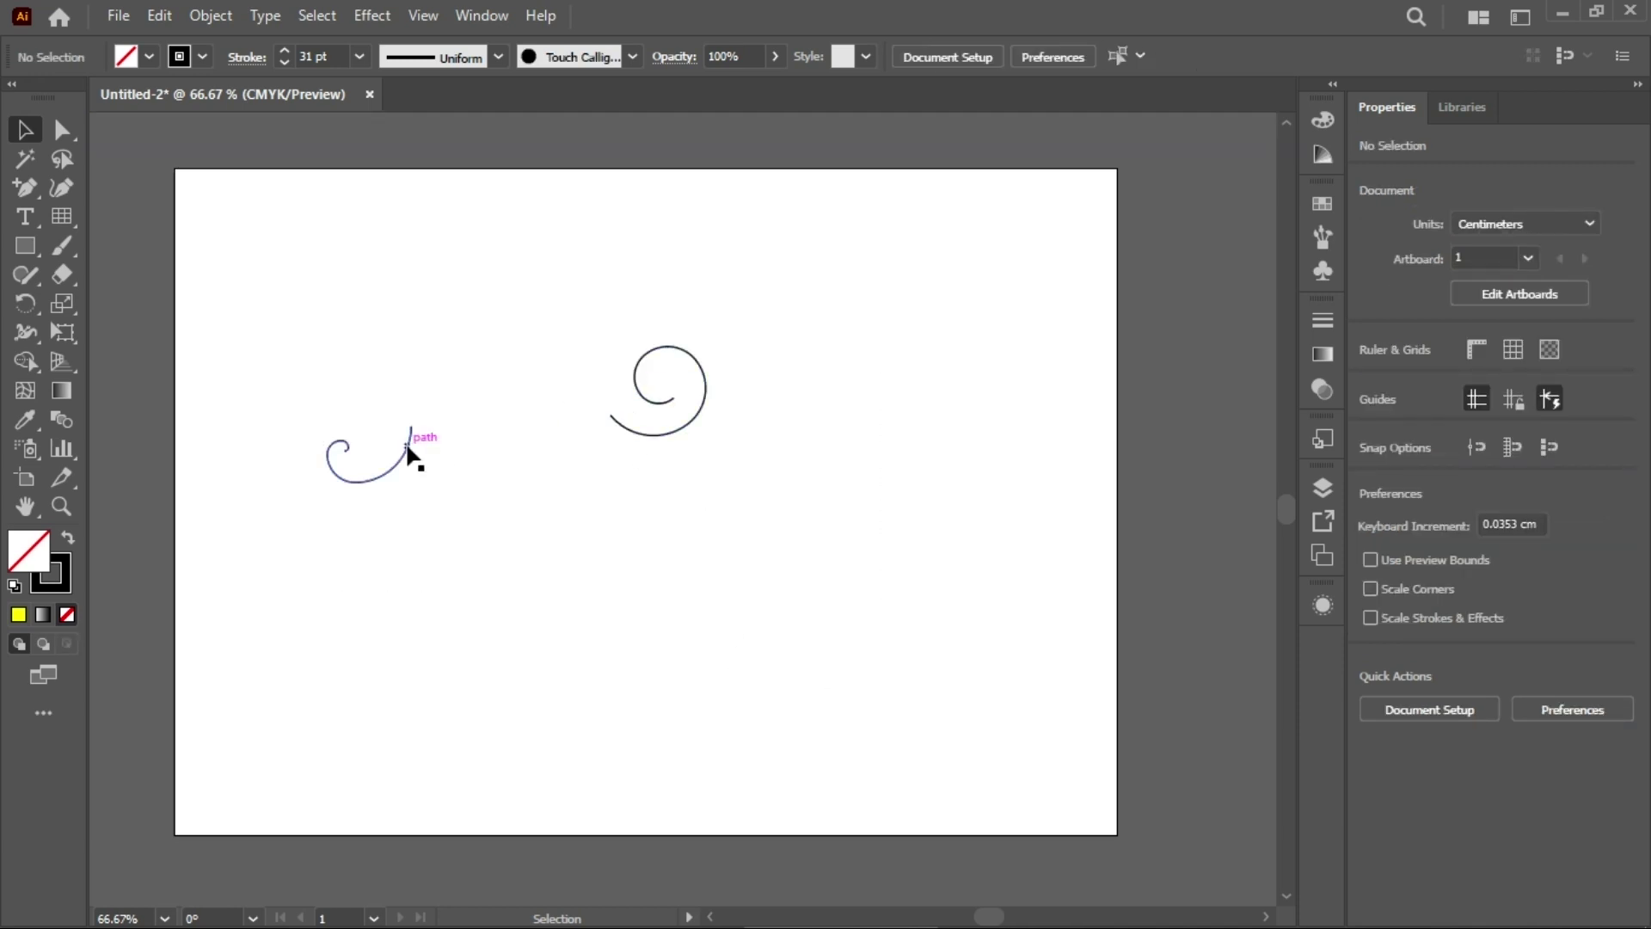
left_click(409, 447)
key("Delete")
double_click(632, 368)
key("Delete")
left_click(62, 216)
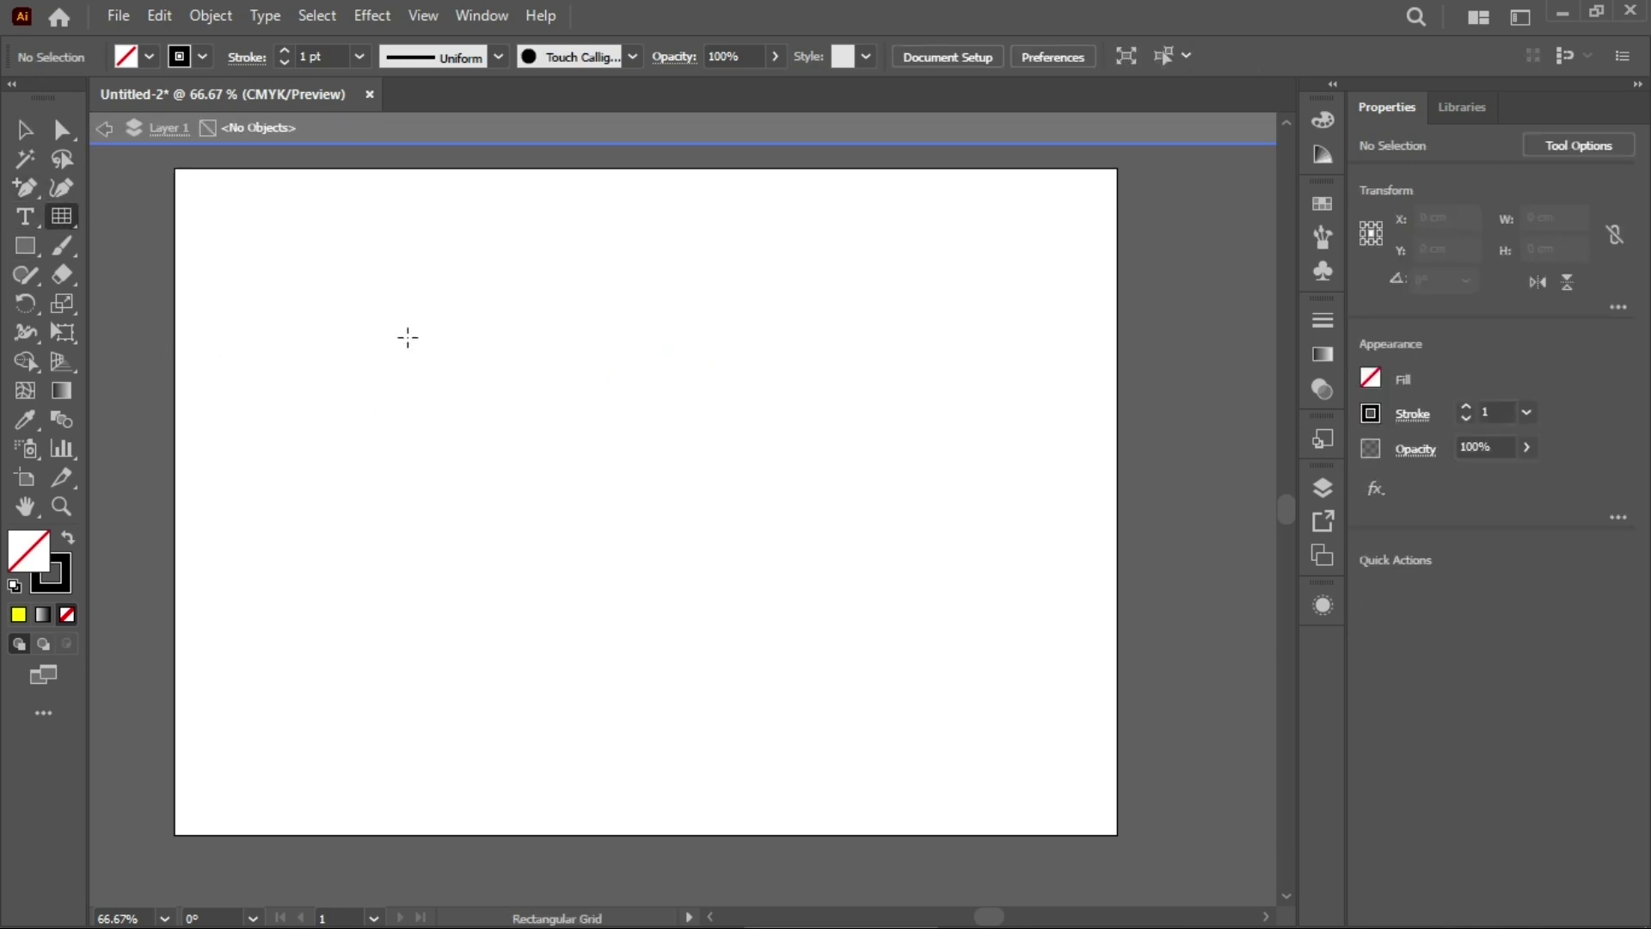
left_click_drag(404, 323, 900, 717)
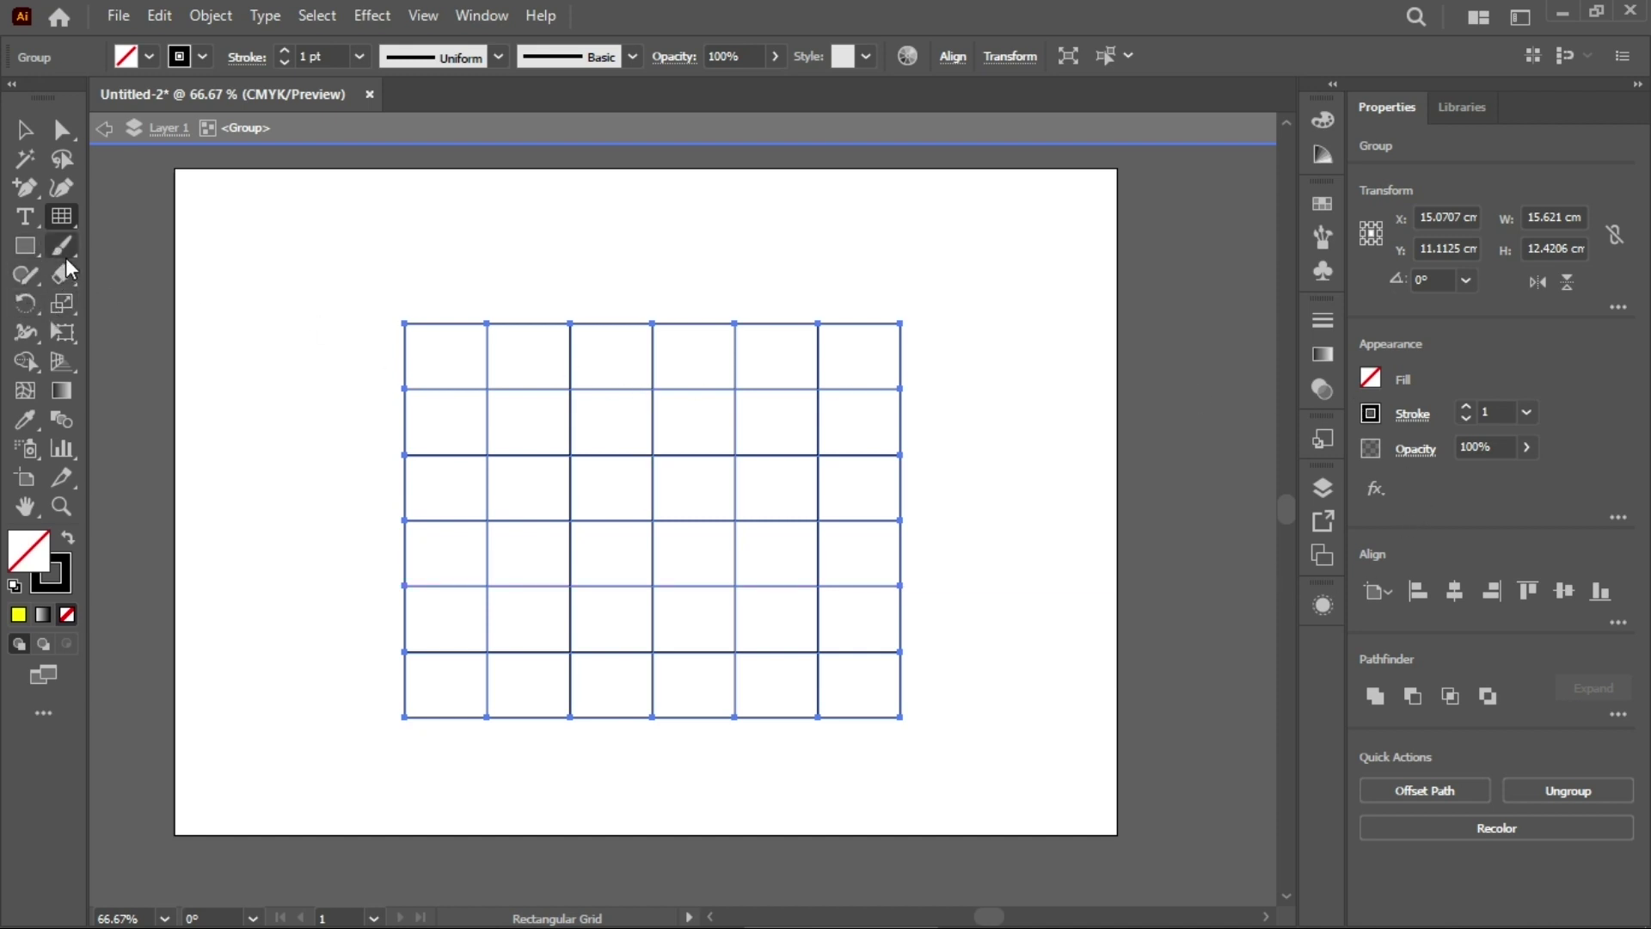
Type a 30 pt '11' text label above-left of the grid.
left_click(27, 219)
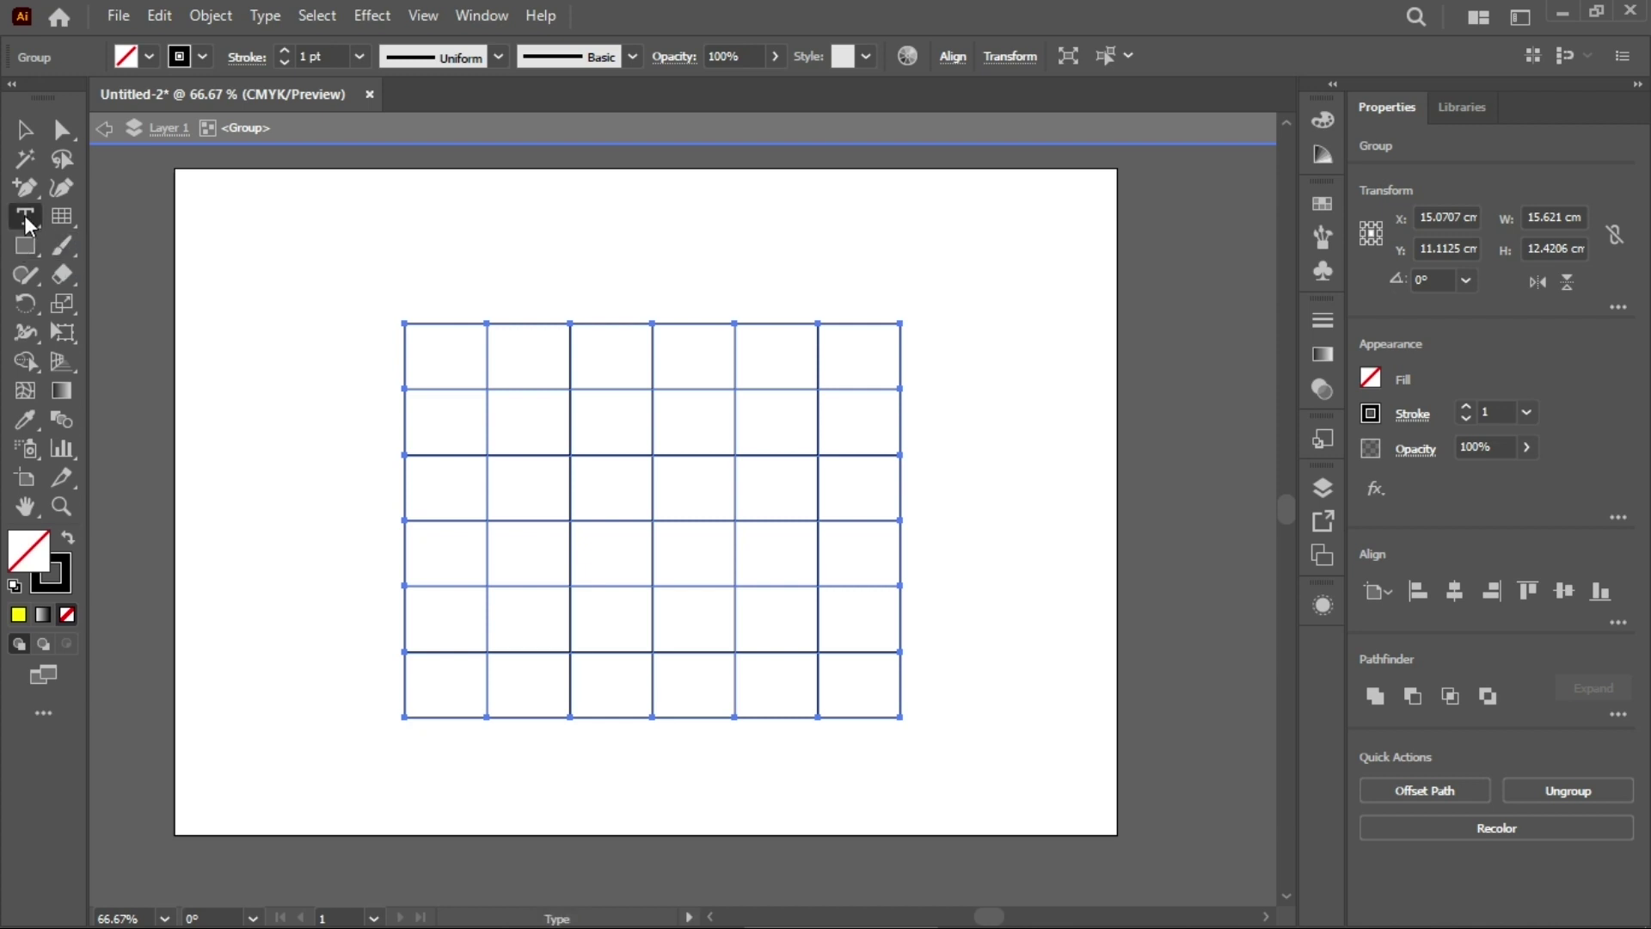
left_click(286, 325)
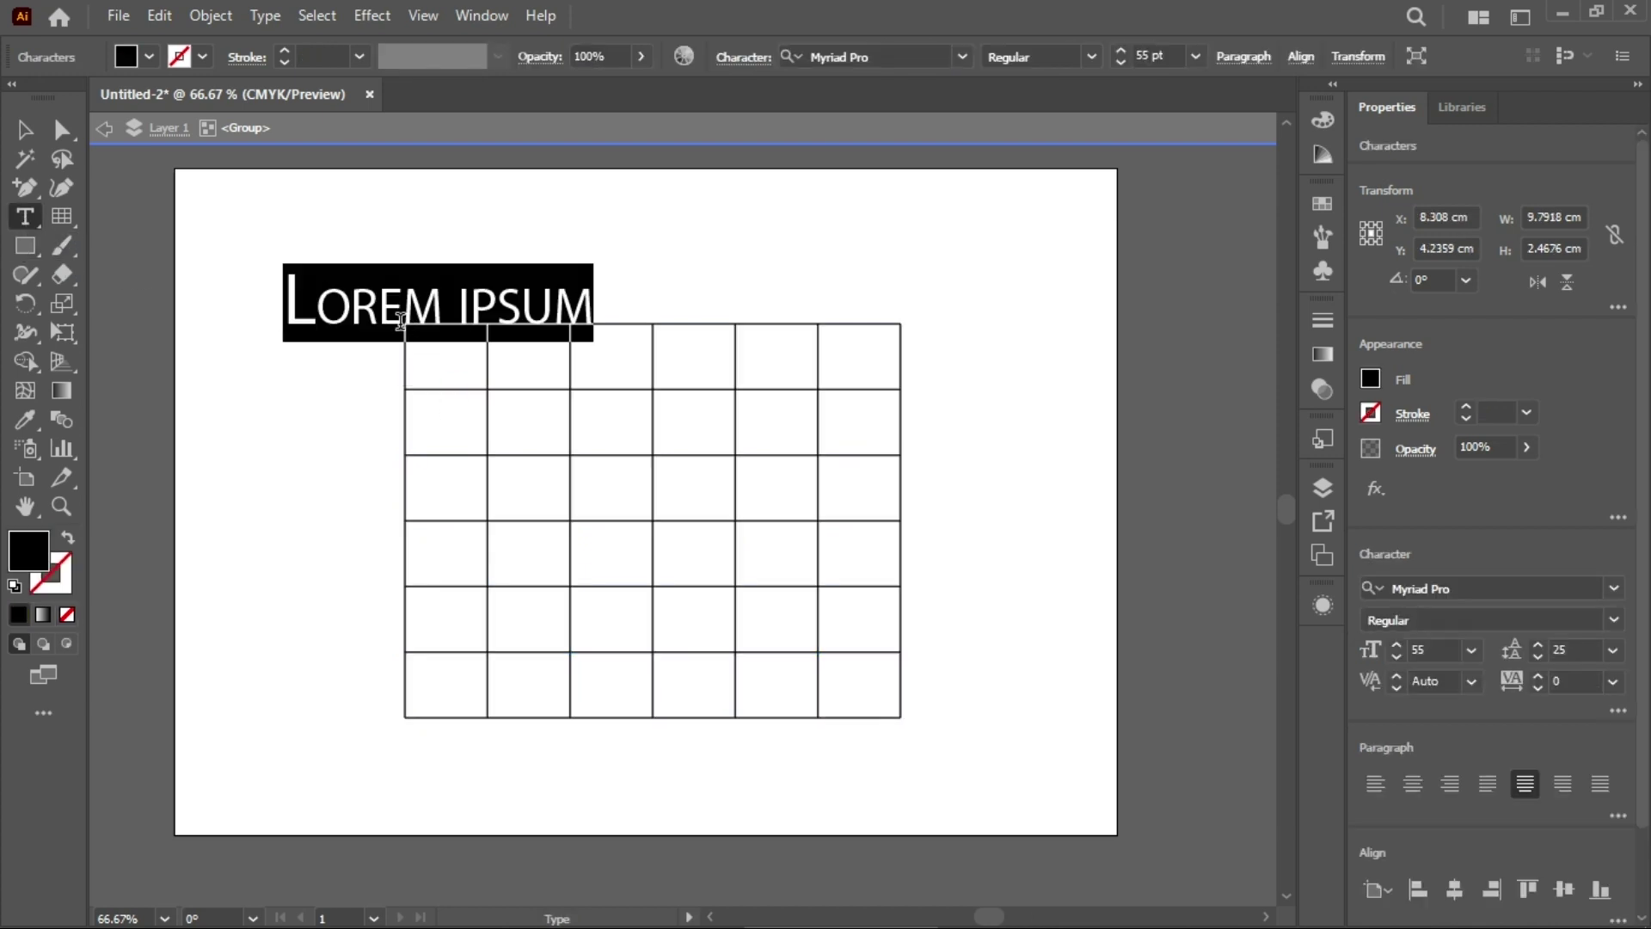
type("1")
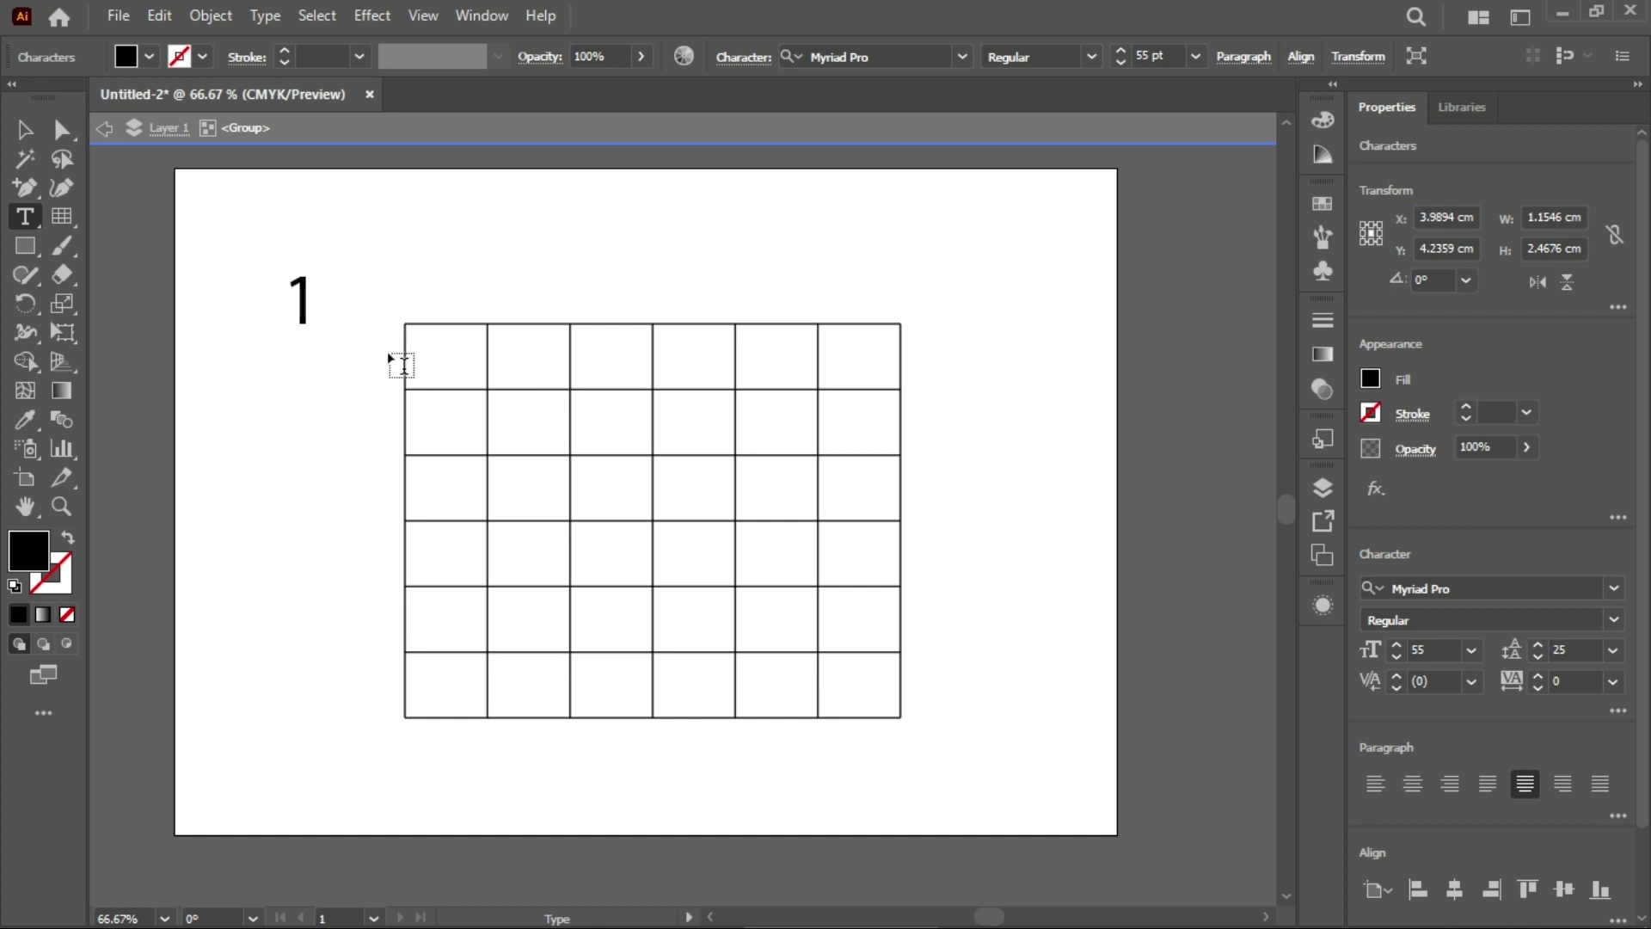
type("1")
scroll(1155, 58, "down", 3)
key("BackSpace")
key("BackSpace")
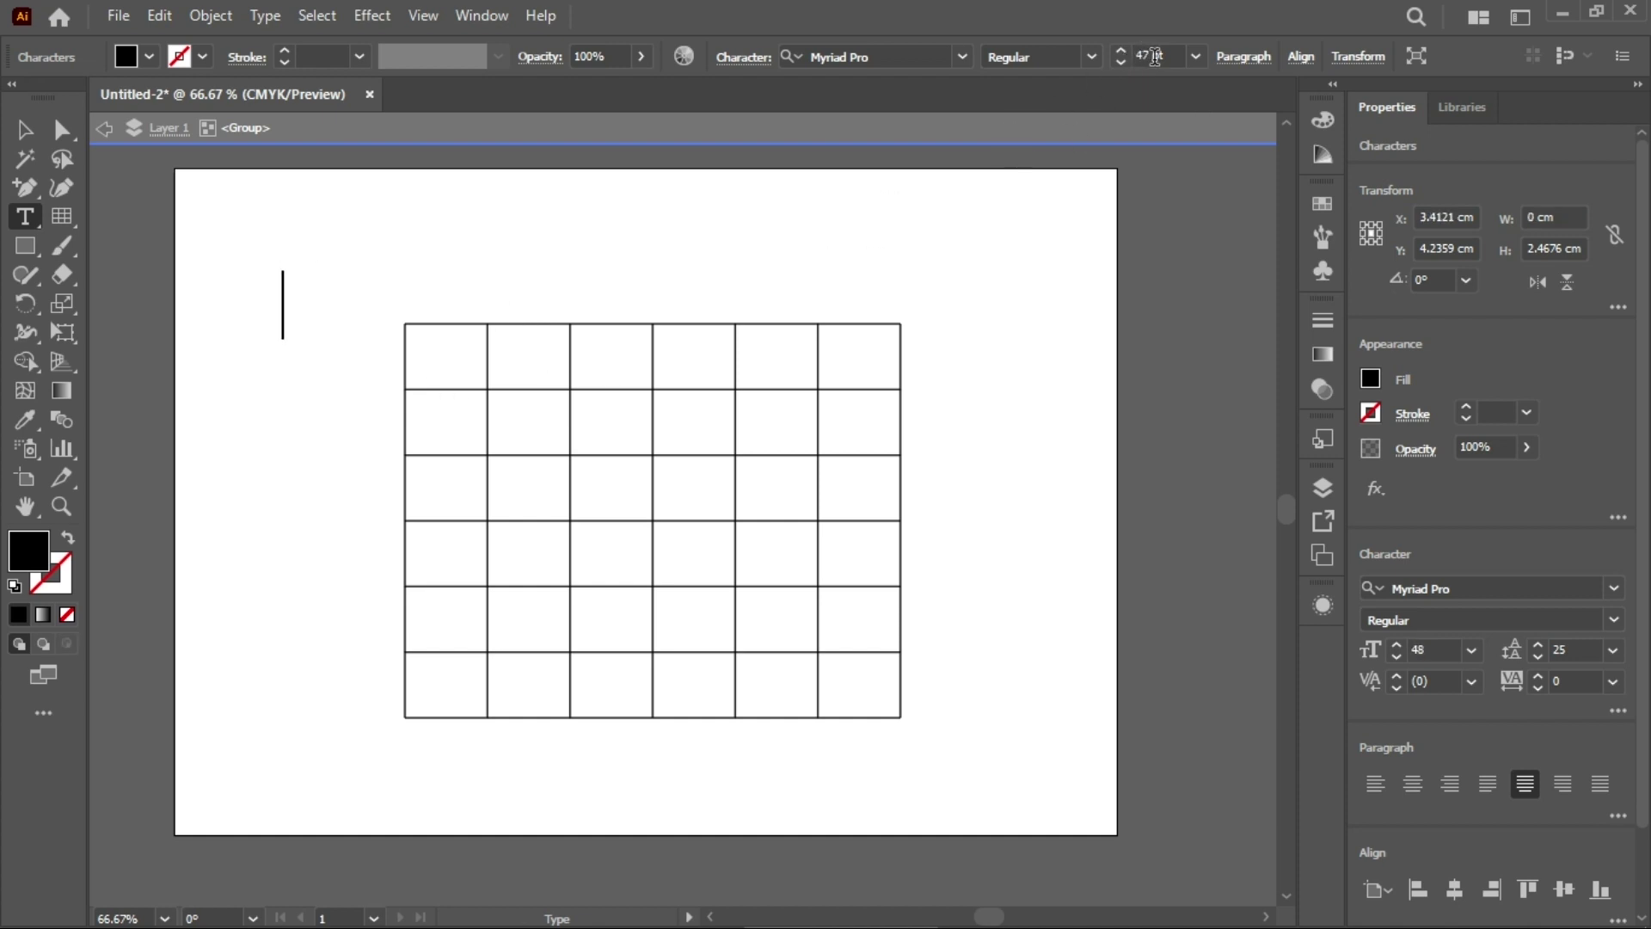
scroll(1155, 57, "down", 17)
type("11")
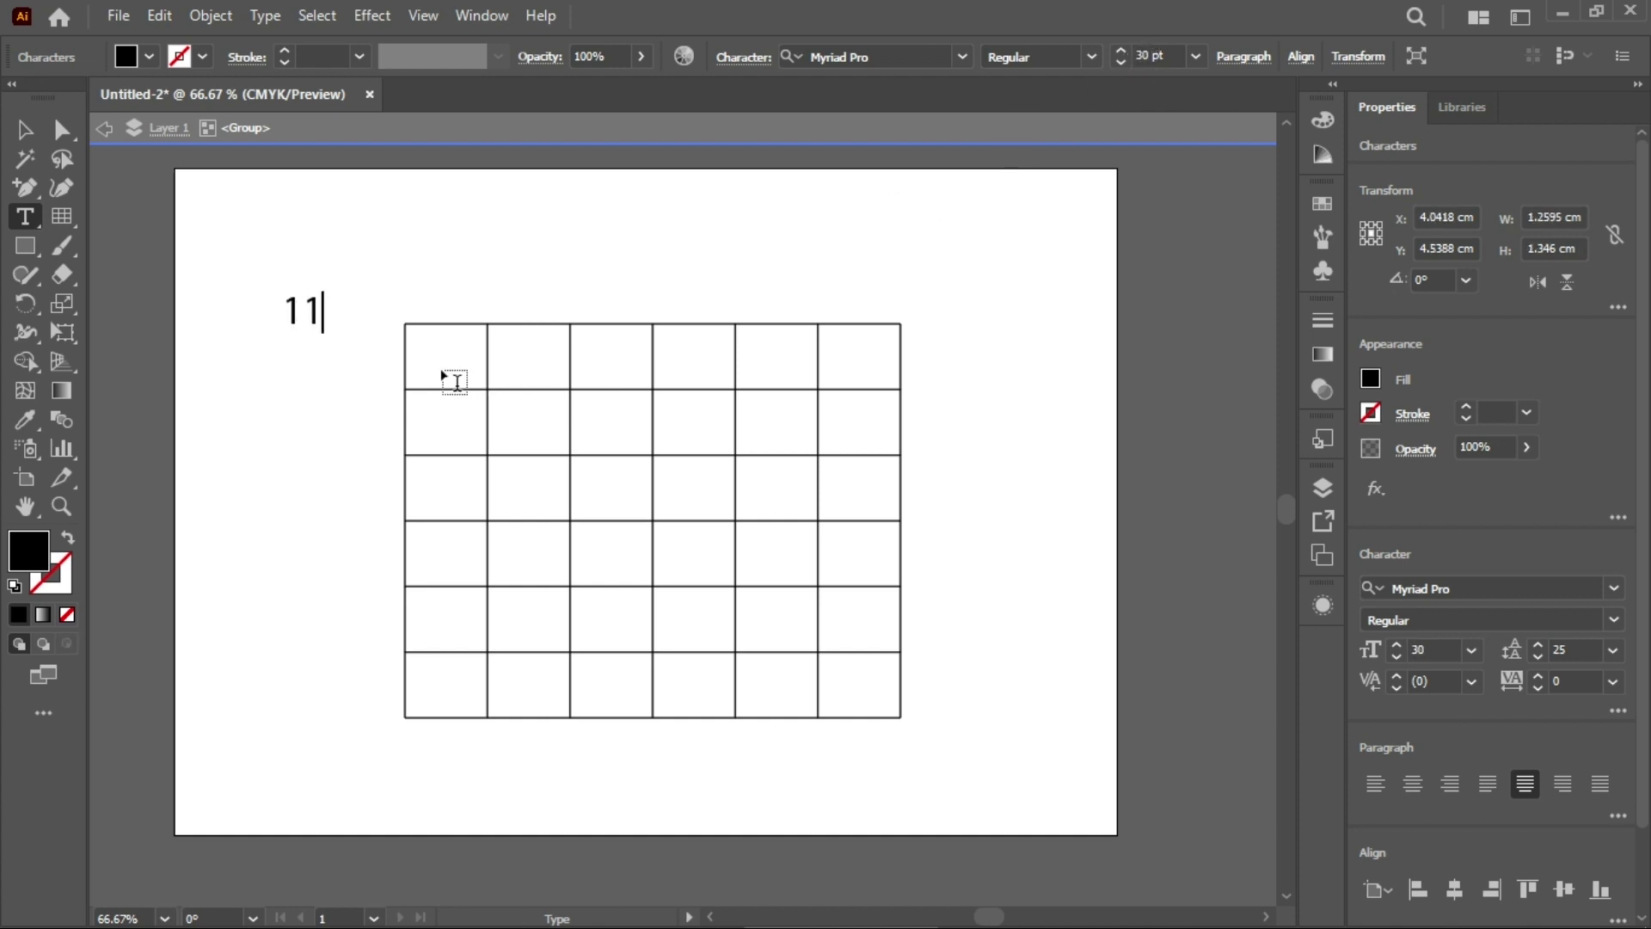
key("Return")
key("BackSpace")
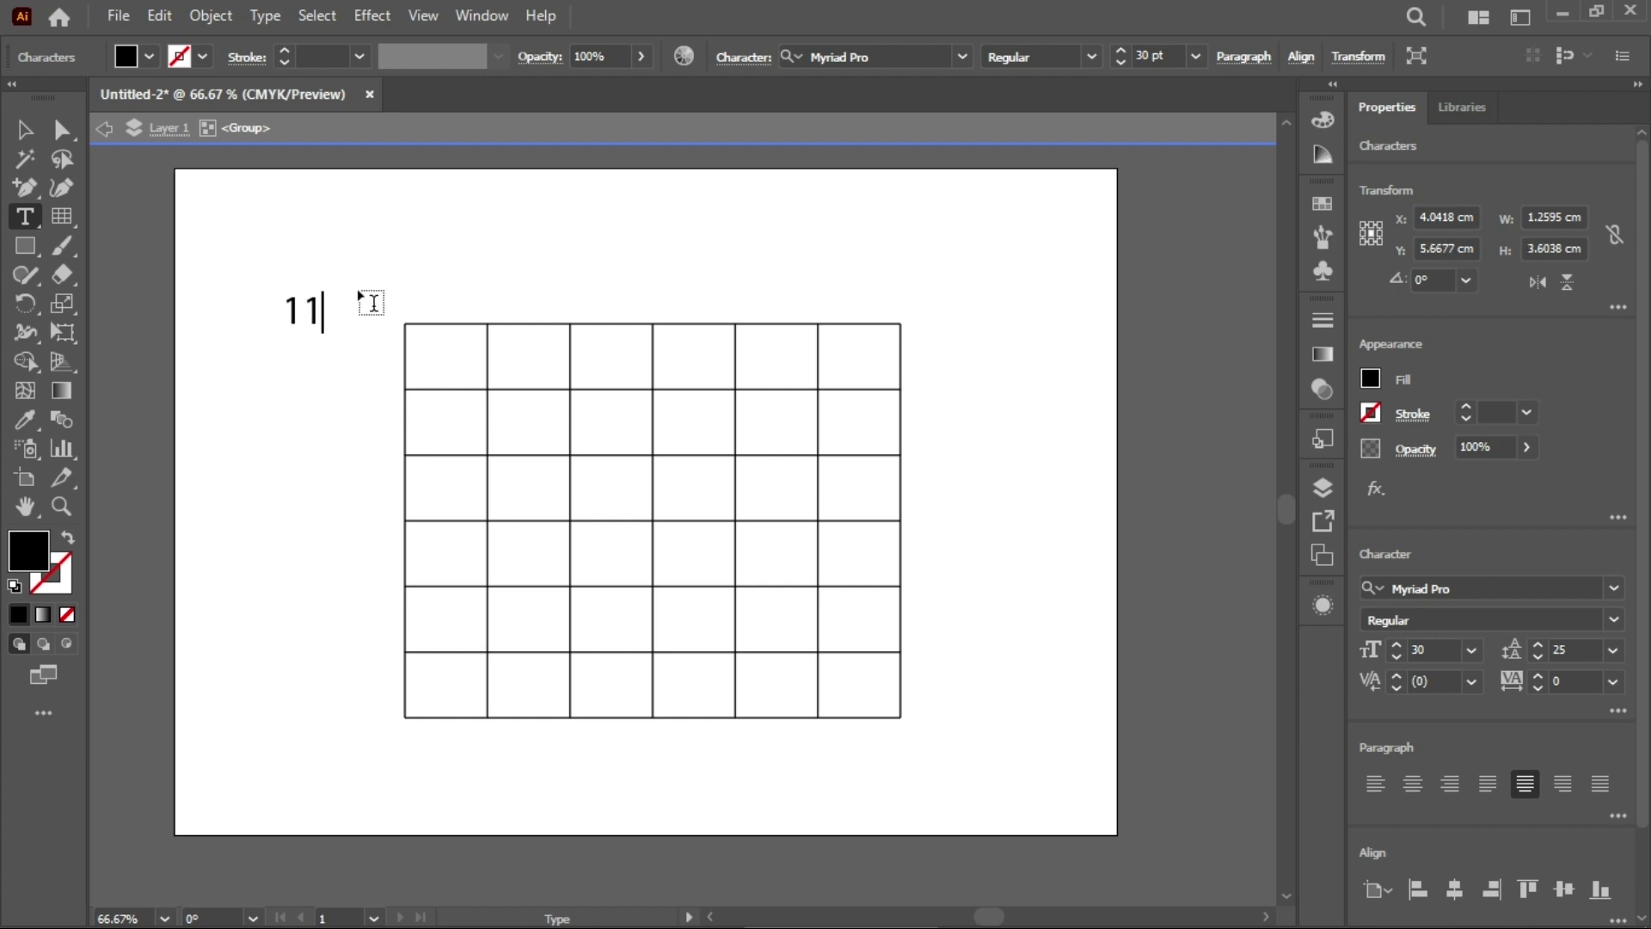
Duplicate the '11' label to the right, exit isolation mode and reposition the group.
left_click(24, 129)
left_click(342, 299)
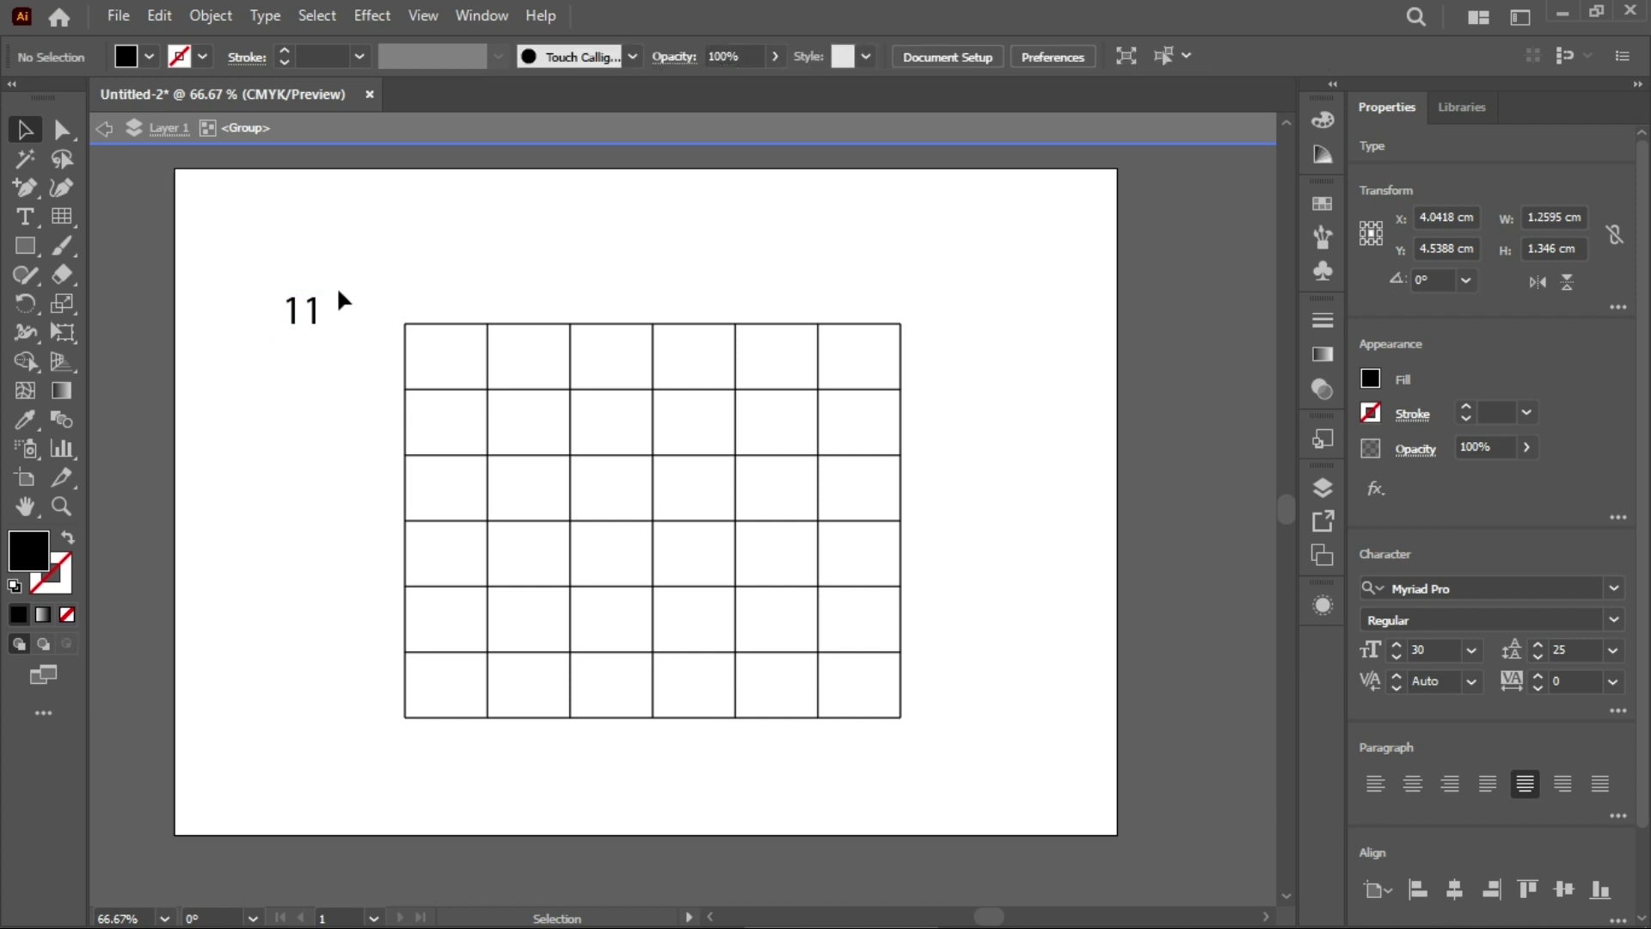
left_click(303, 313)
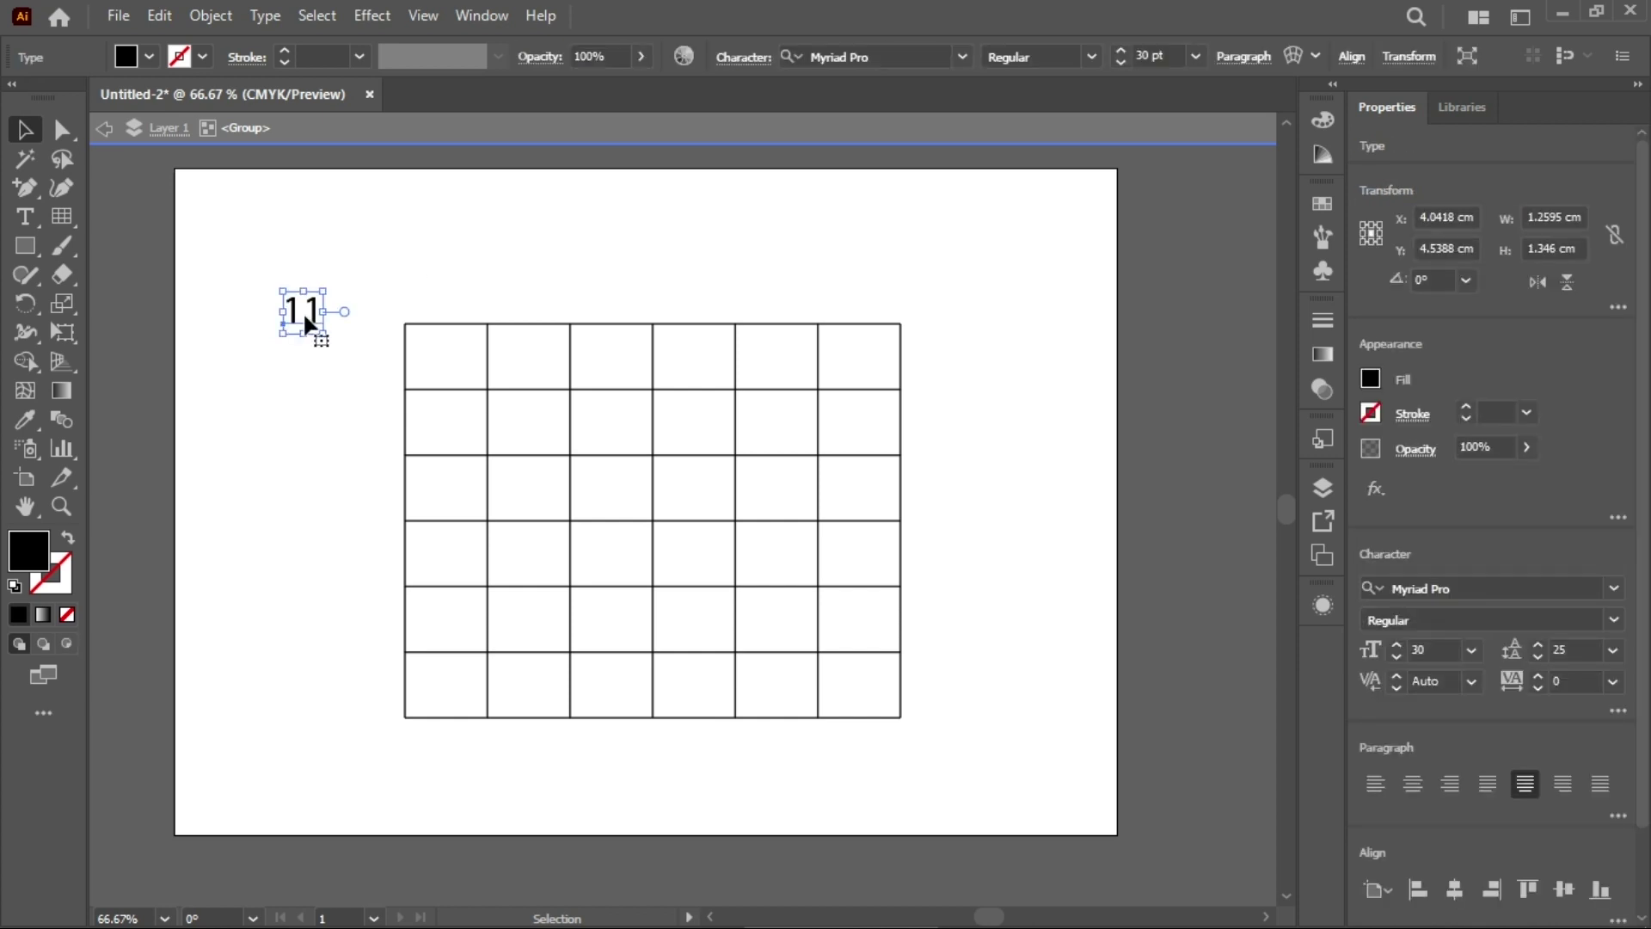
left_click_drag(304, 316, 677, 321)
right_click(239, 265)
left_click(318, 311)
mouse_move(700, 336)
left_mouse_down()
mouse_move(711, 324)
mouse_move(737, 353)
mouse_move(693, 324)
left_mouse_up()
left_click(328, 311)
left_click(785, 349)
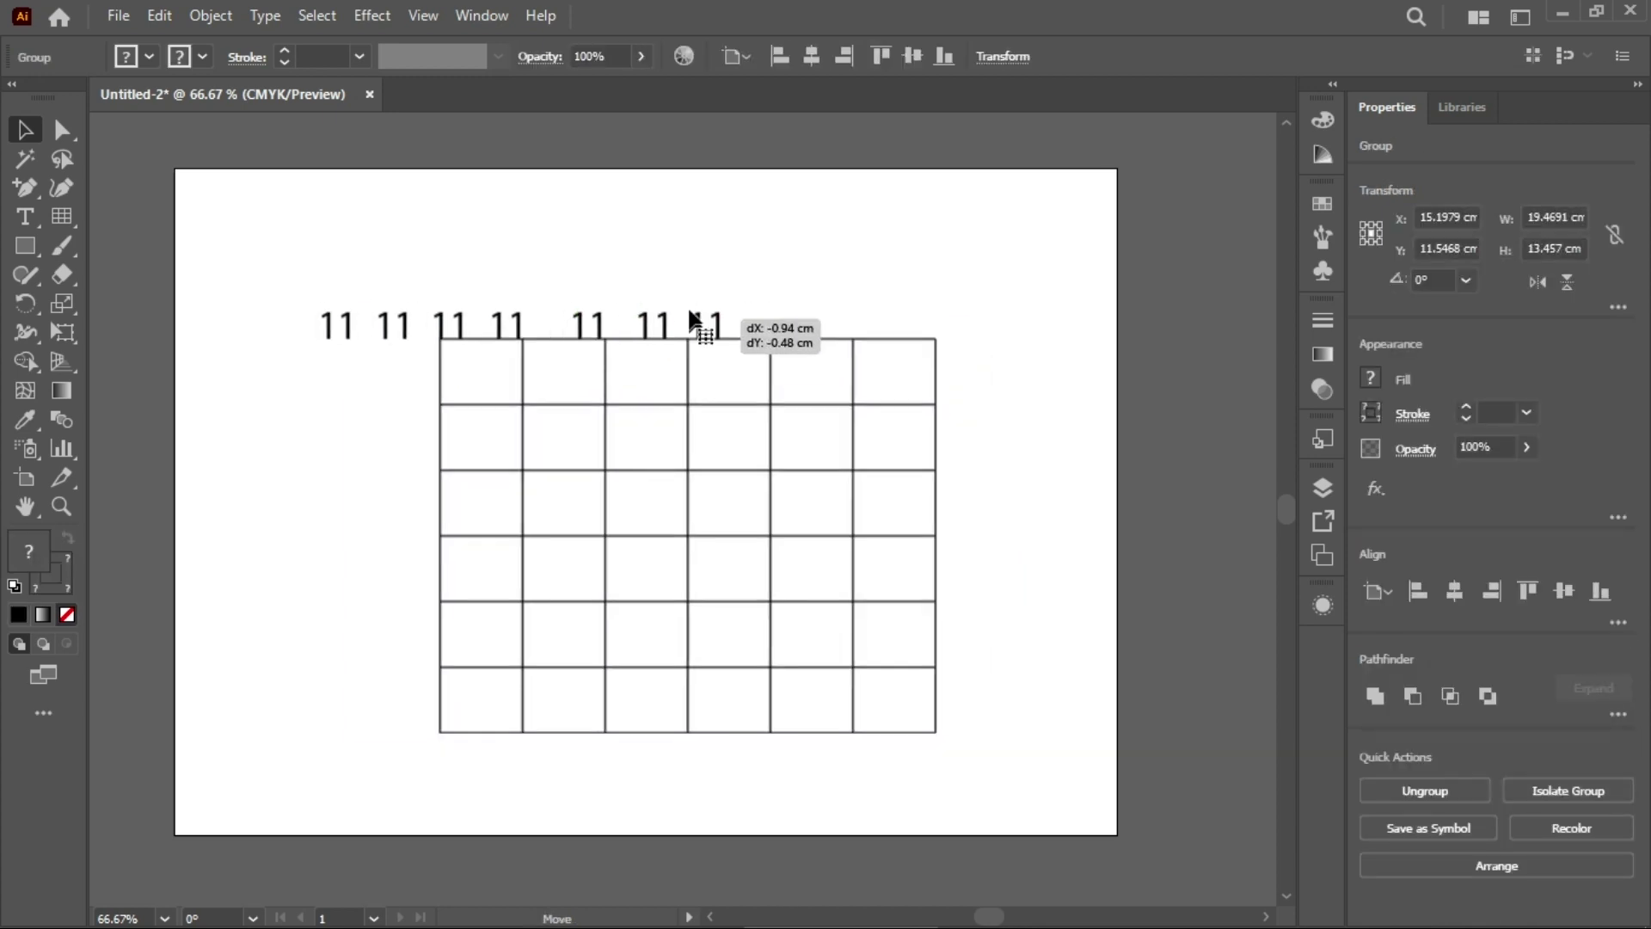
left_click(439, 332)
mouse_move(348, 333)
left_mouse_down()
mouse_move(424, 368)
mouse_move(395, 327)
mouse_move(376, 331)
left_mouse_up()
left_click(435, 255)
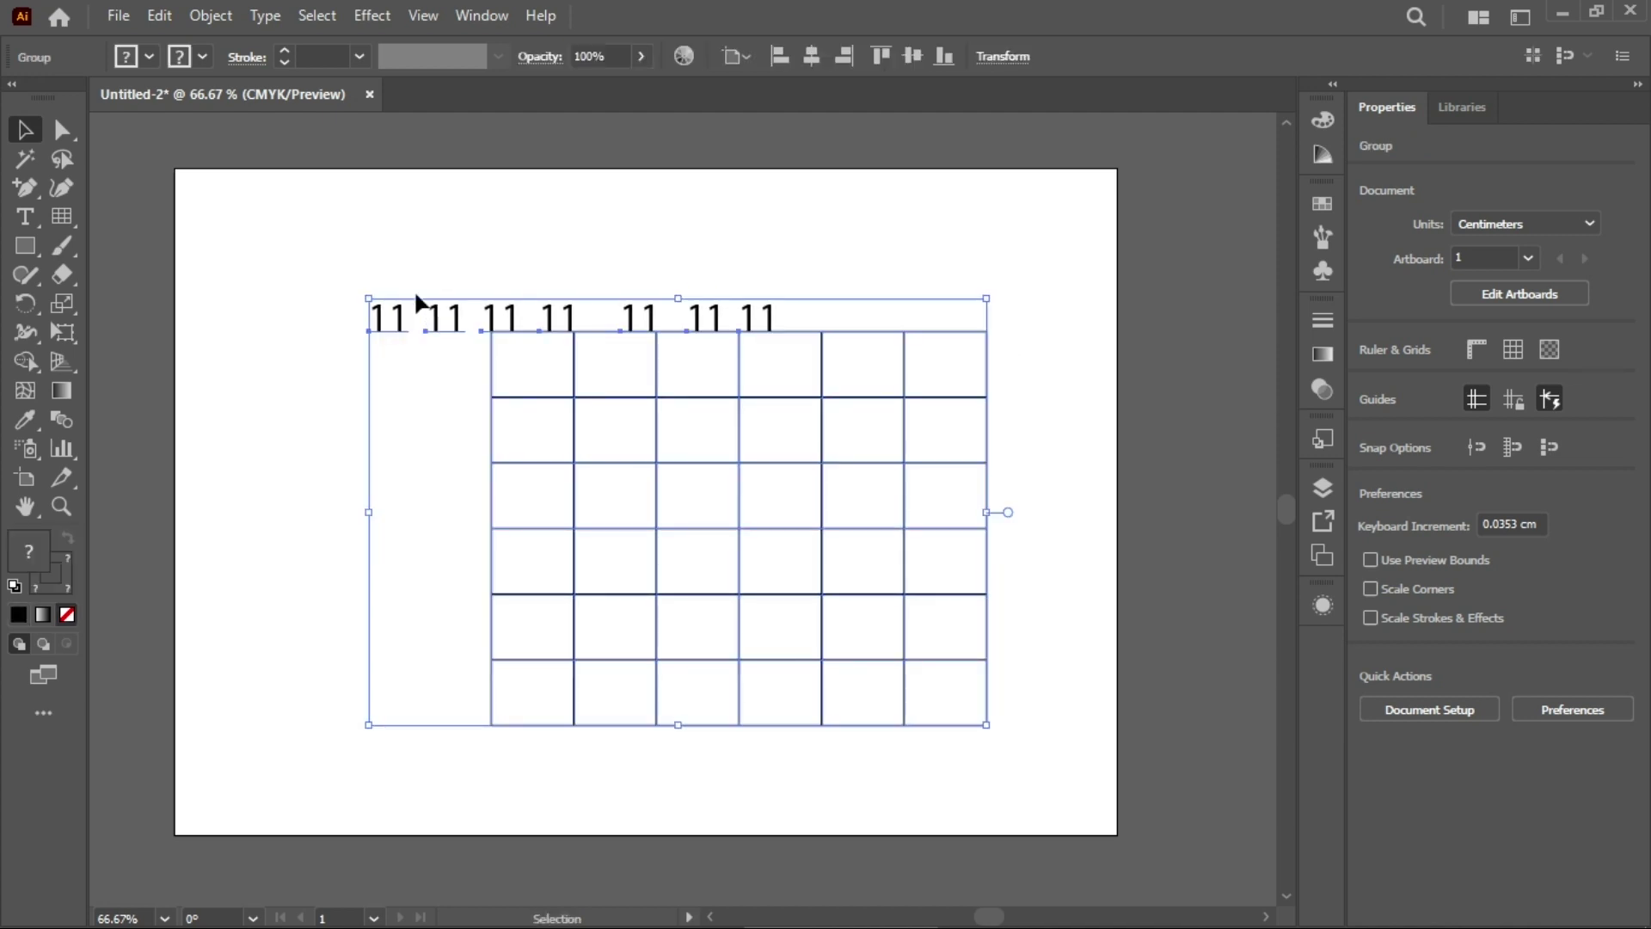
Ungroup the labels and drag an '11' into each top-row cell, one spare above.
right_click(492, 372)
left_click(628, 573)
left_click(452, 239)
left_click_drag(392, 320, 542, 359)
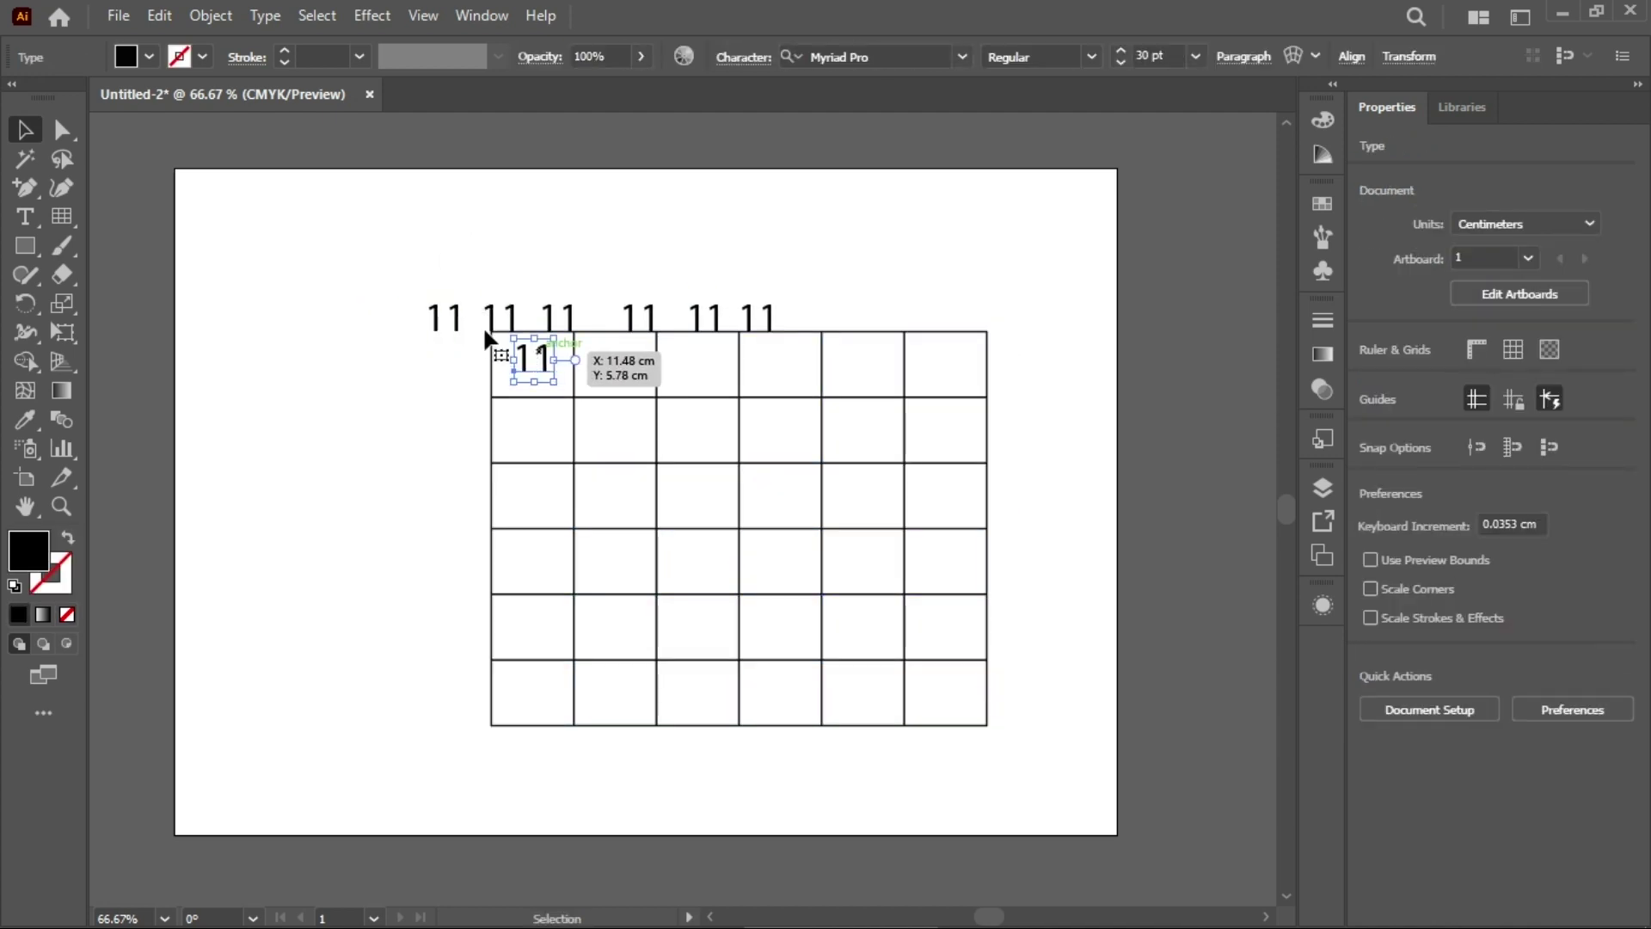
left_click_drag(453, 324, 628, 378)
left_click_drag(572, 322, 800, 361)
left_click_drag(756, 320, 873, 368)
left_click_drag(645, 301, 942, 366)
left_click_drag(514, 323, 315, 231)
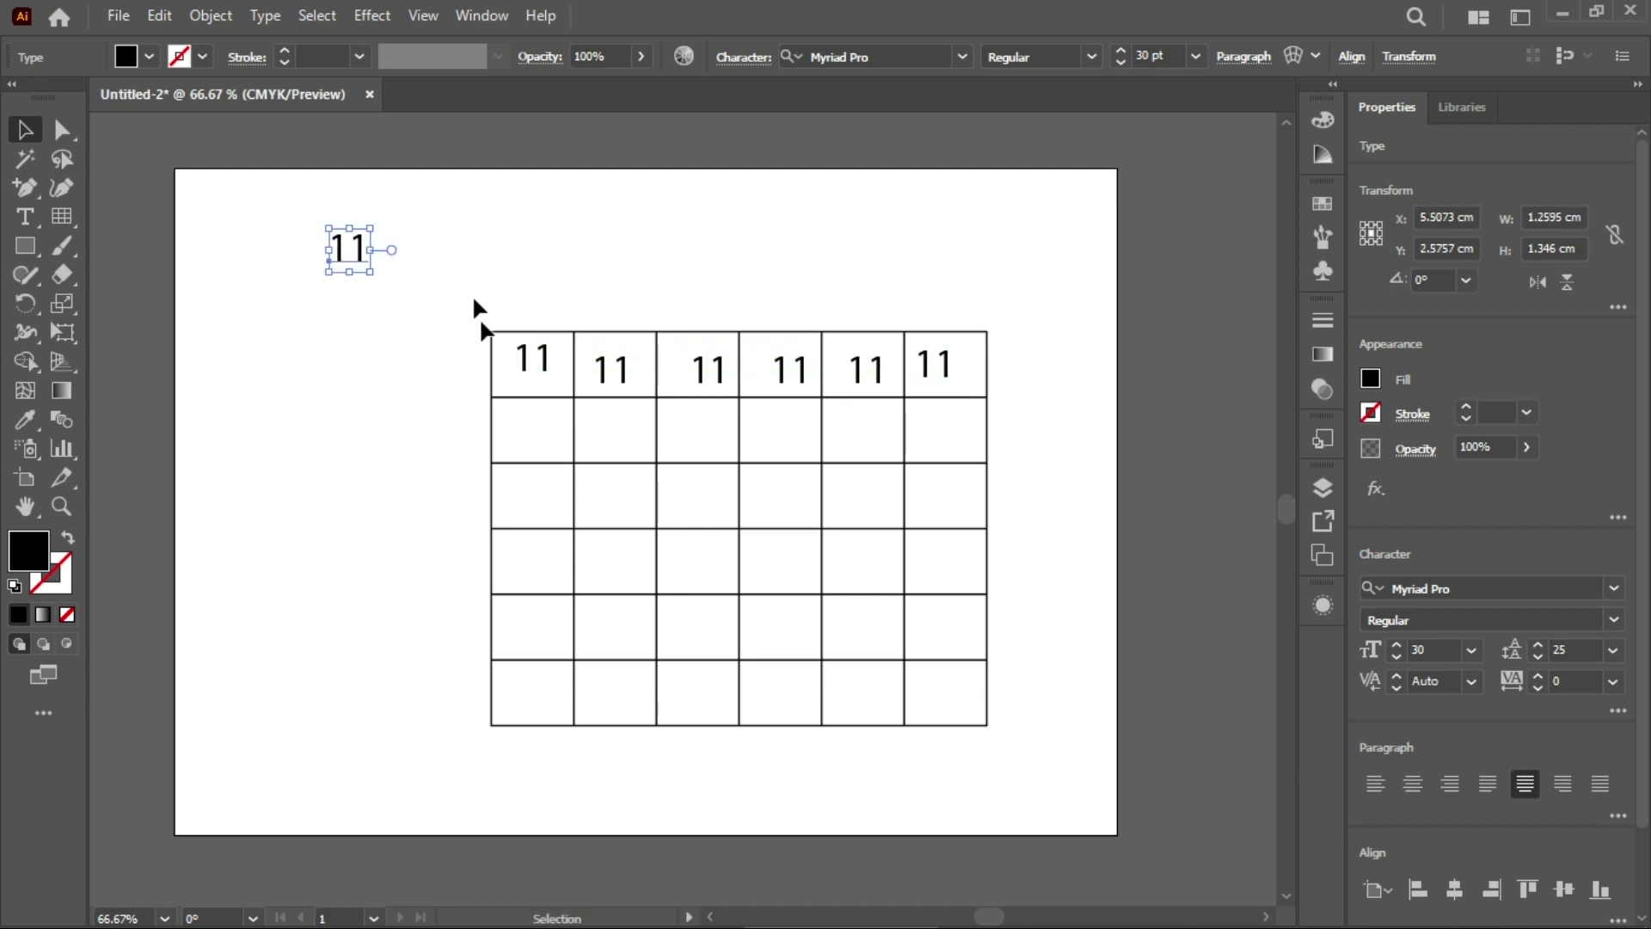
left_click_drag(543, 373, 552, 385)
right_click(471, 290)
left_click(607, 337)
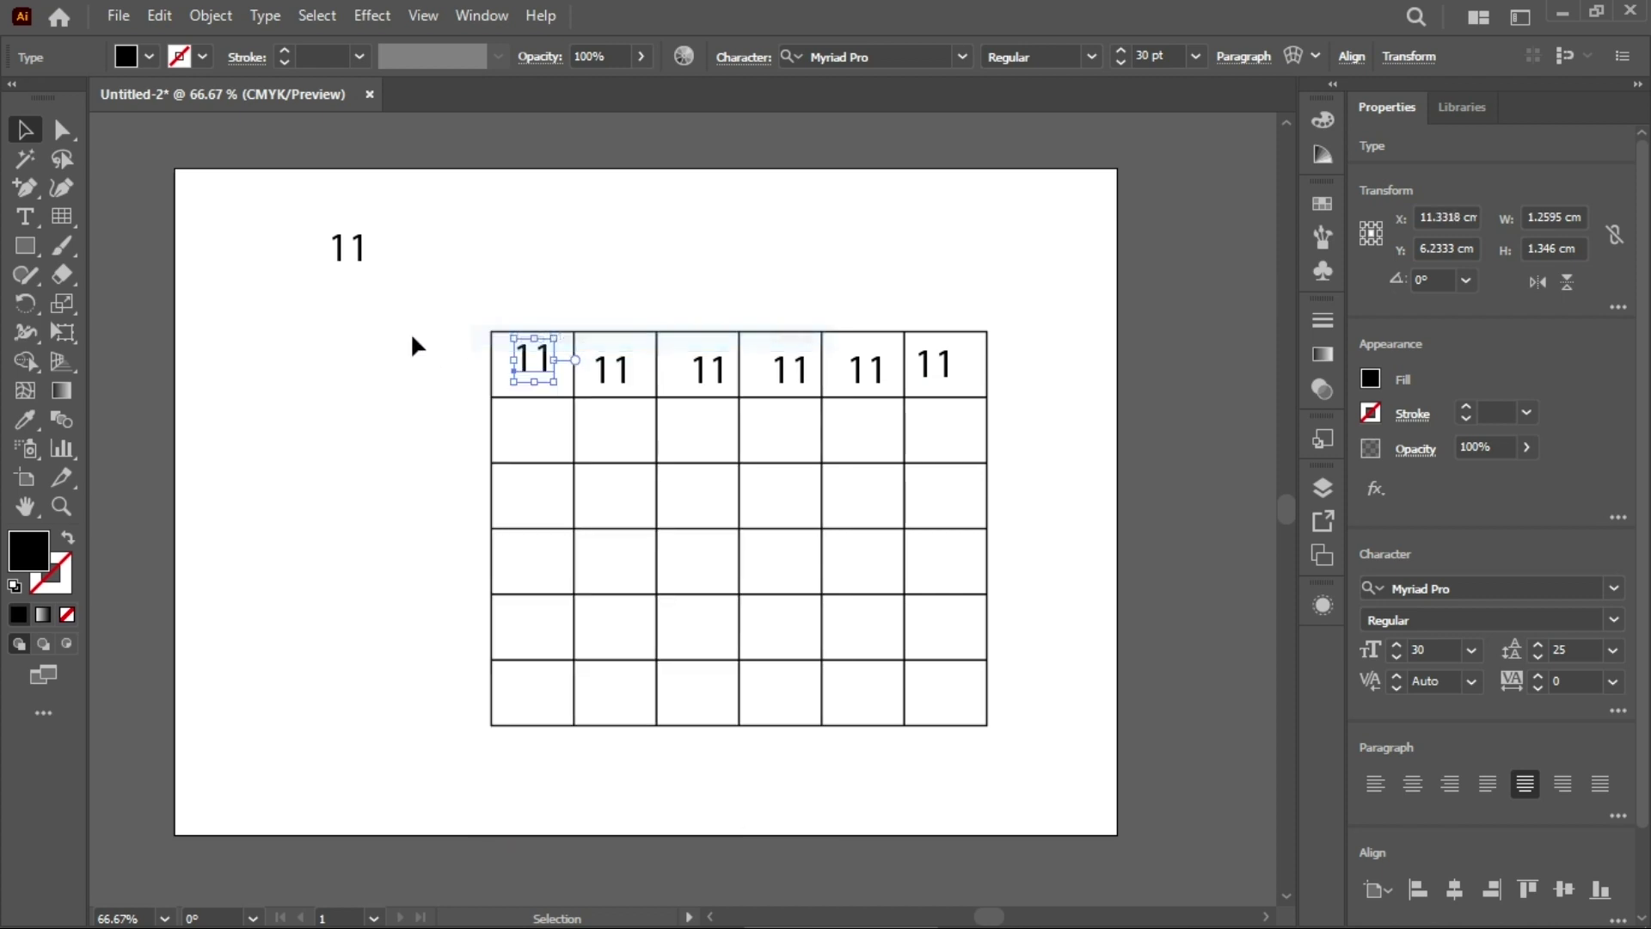
Select all six '11' labels in the grid's top row.
left_click(481, 342)
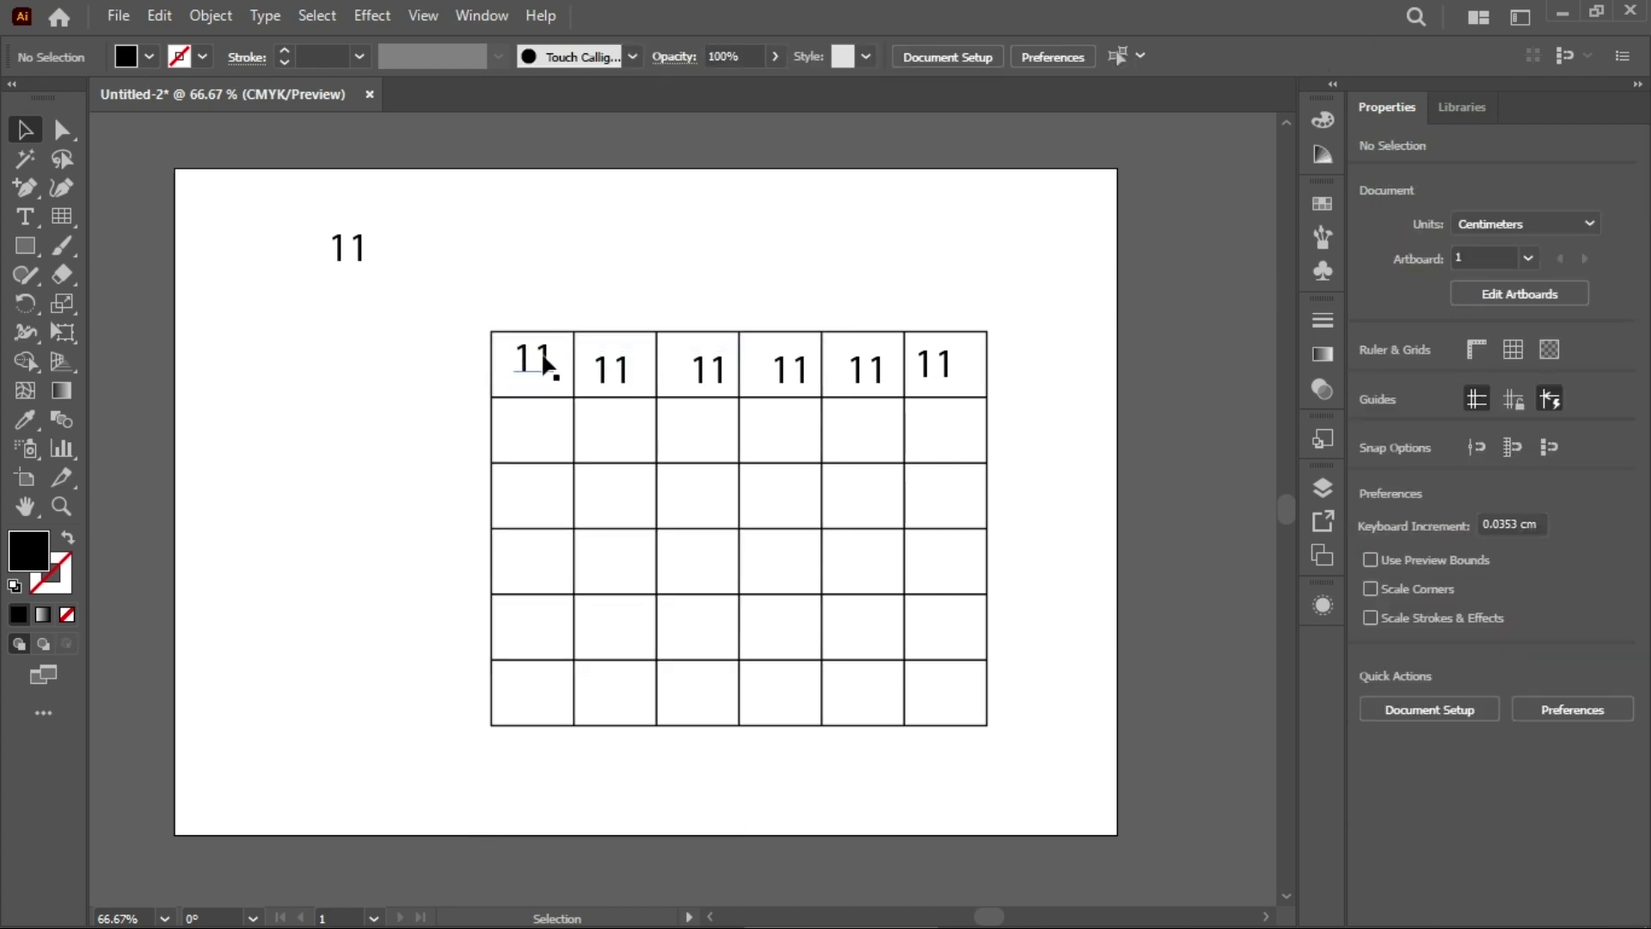
left_click(619, 384)
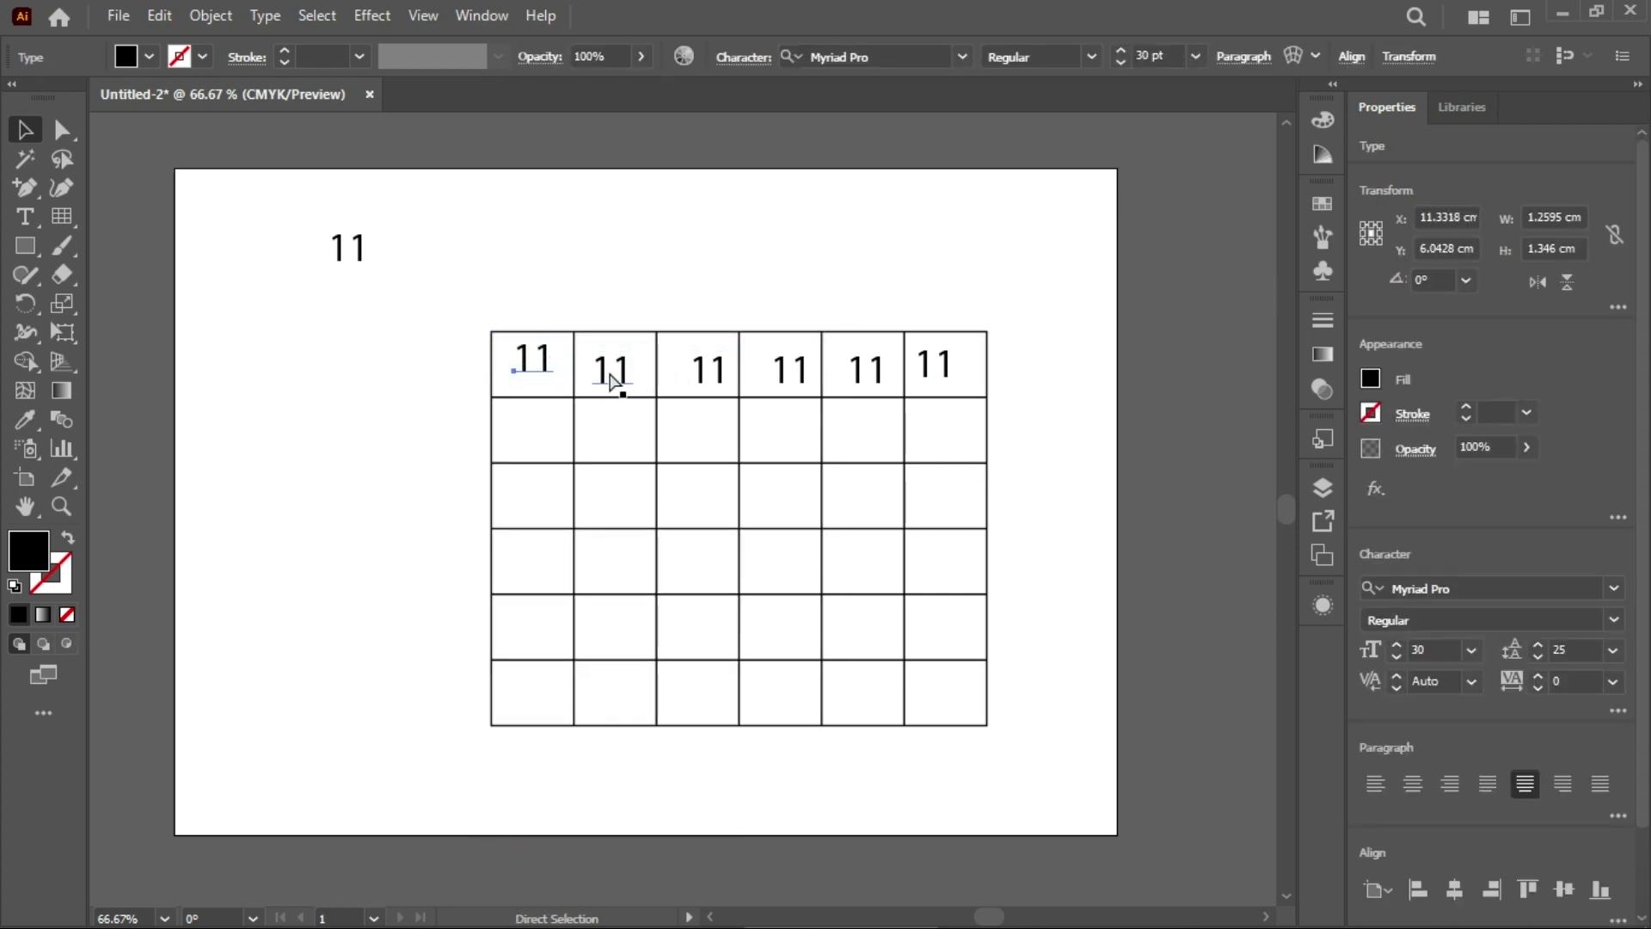
left_click(534, 359)
left_click(612, 371, "shift")
left_click(707, 371, "shift")
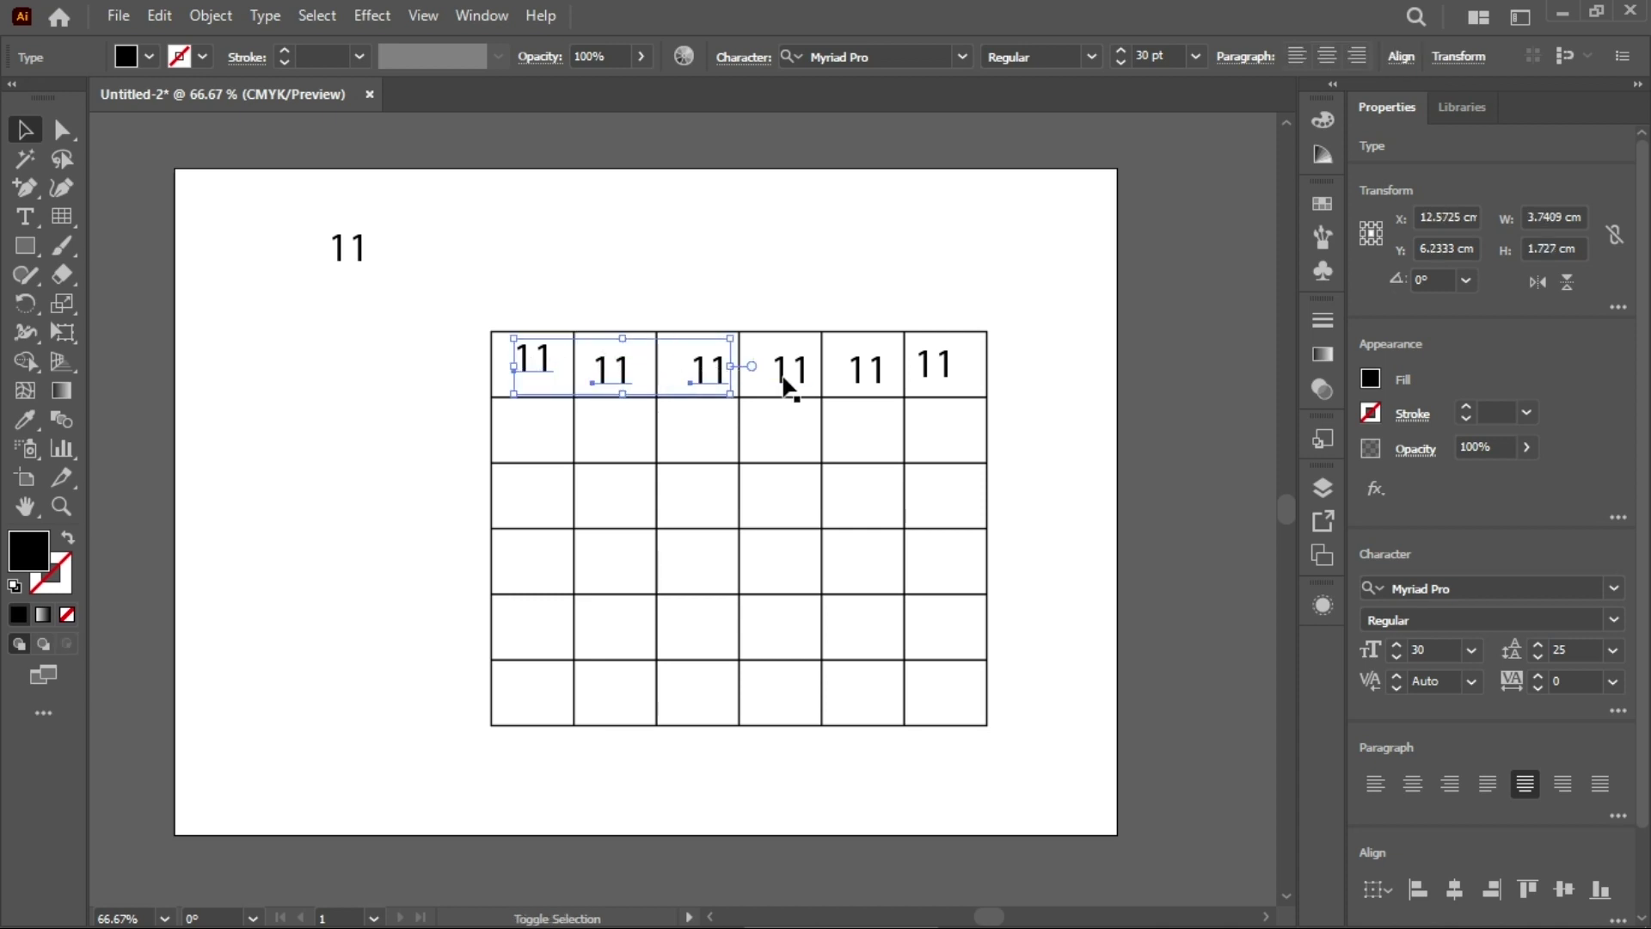
left_click(791, 383, "shift")
left_click(868, 375, "shift")
left_click(938, 368, "shift")
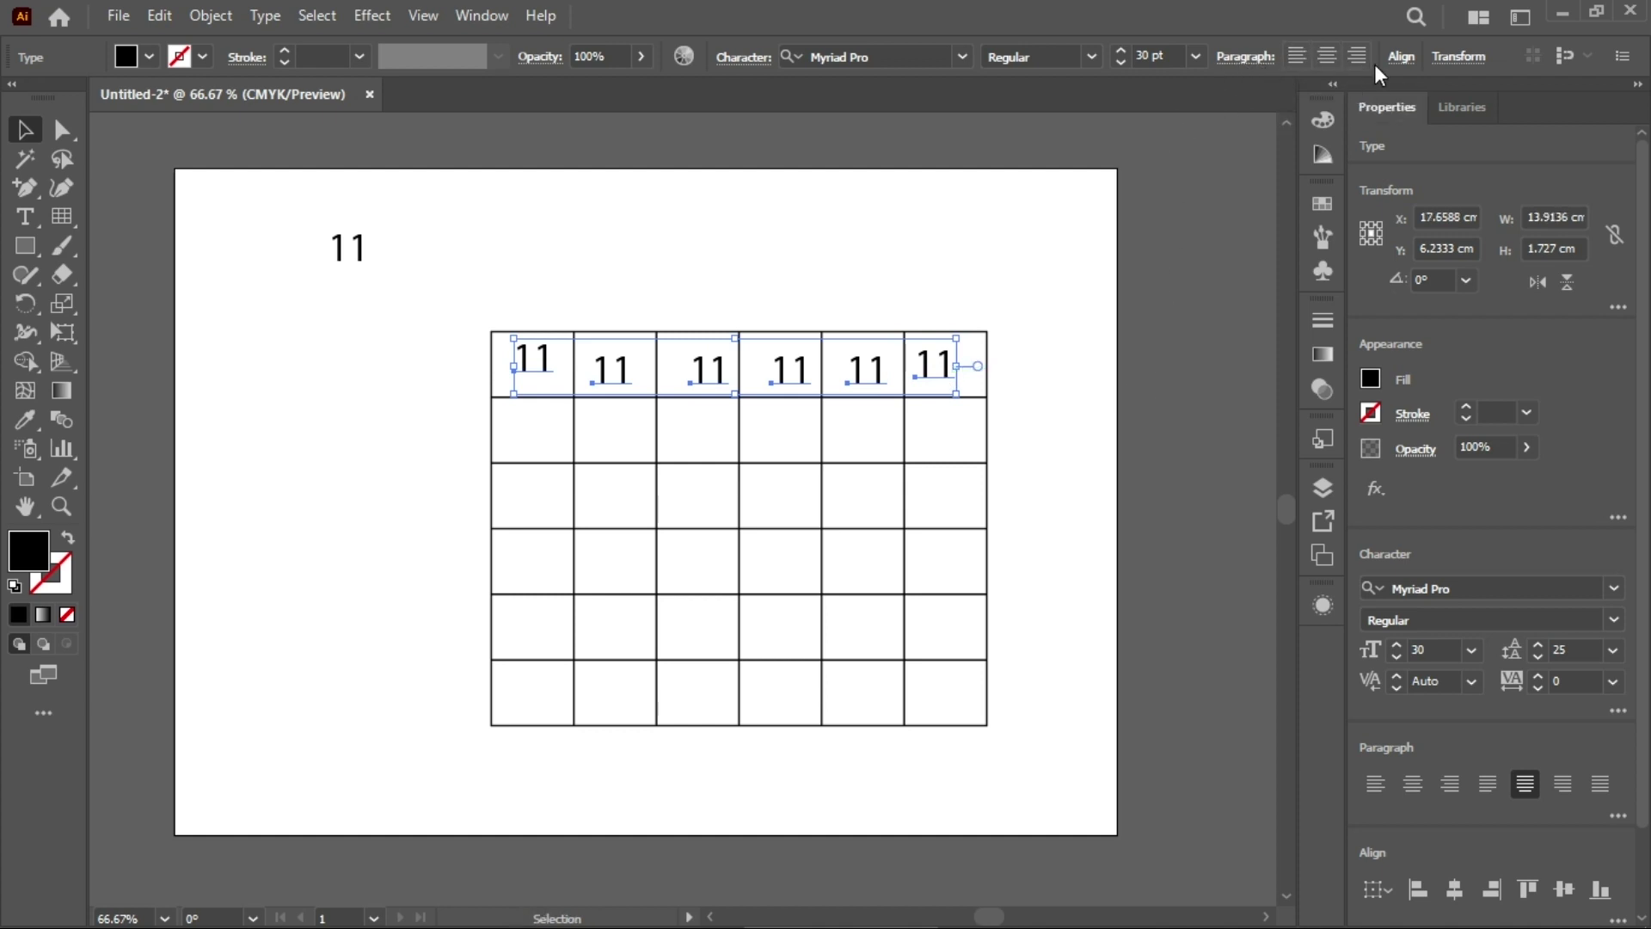
Distribute the labels' horizontal centres evenly and align their tops.
left_click(1402, 54)
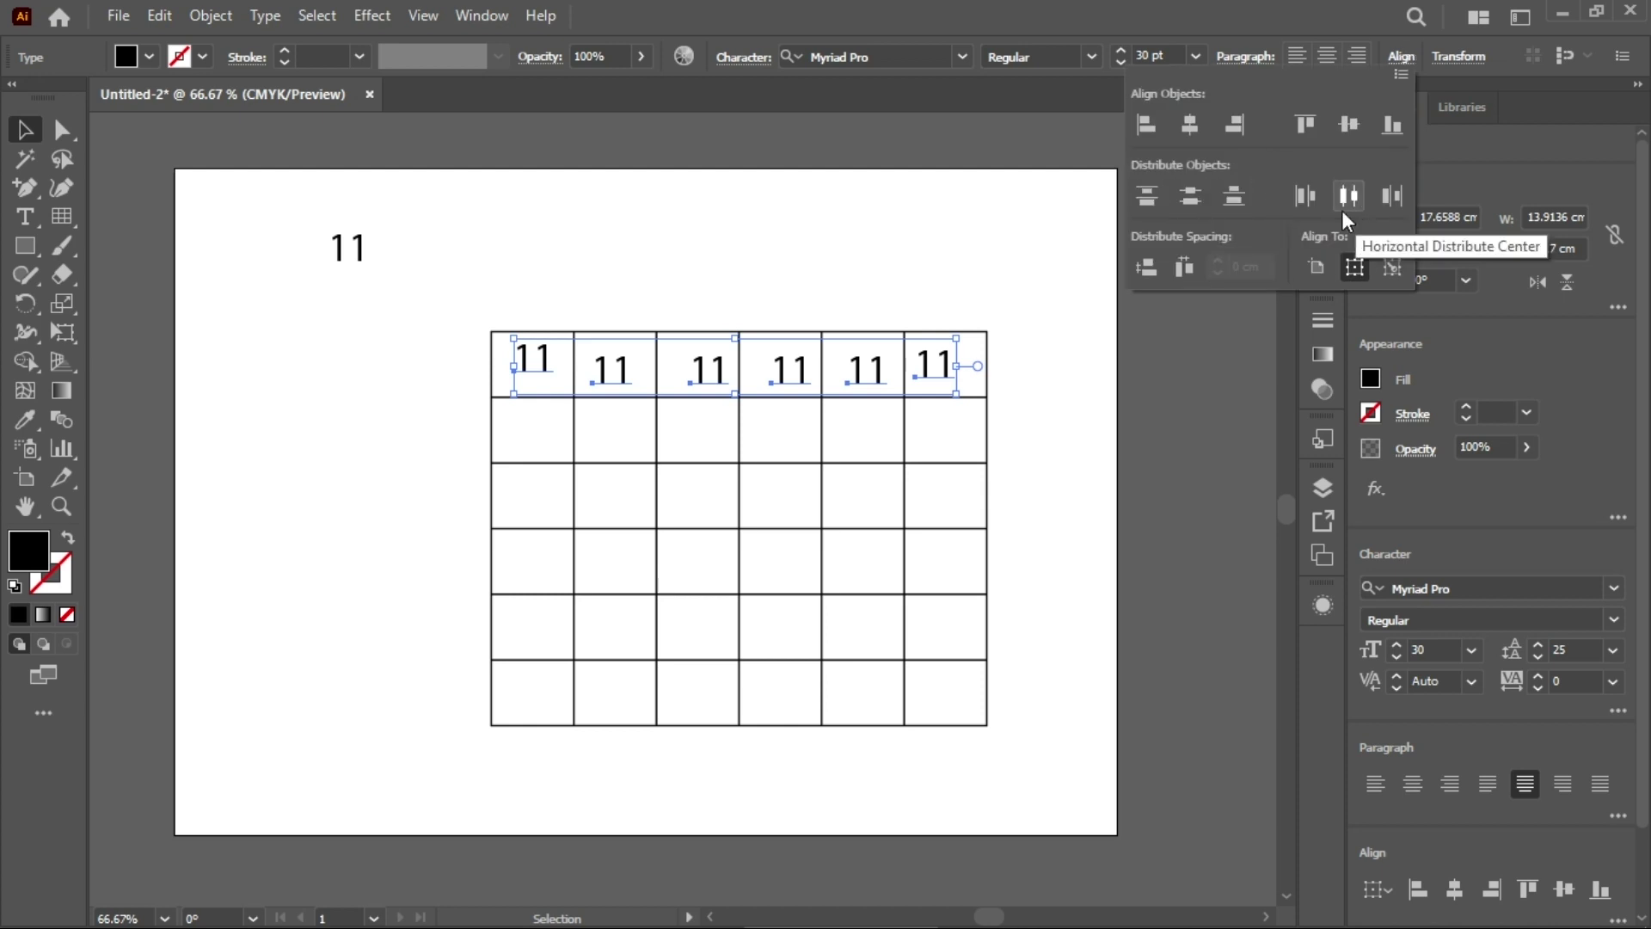
left_click(1302, 199)
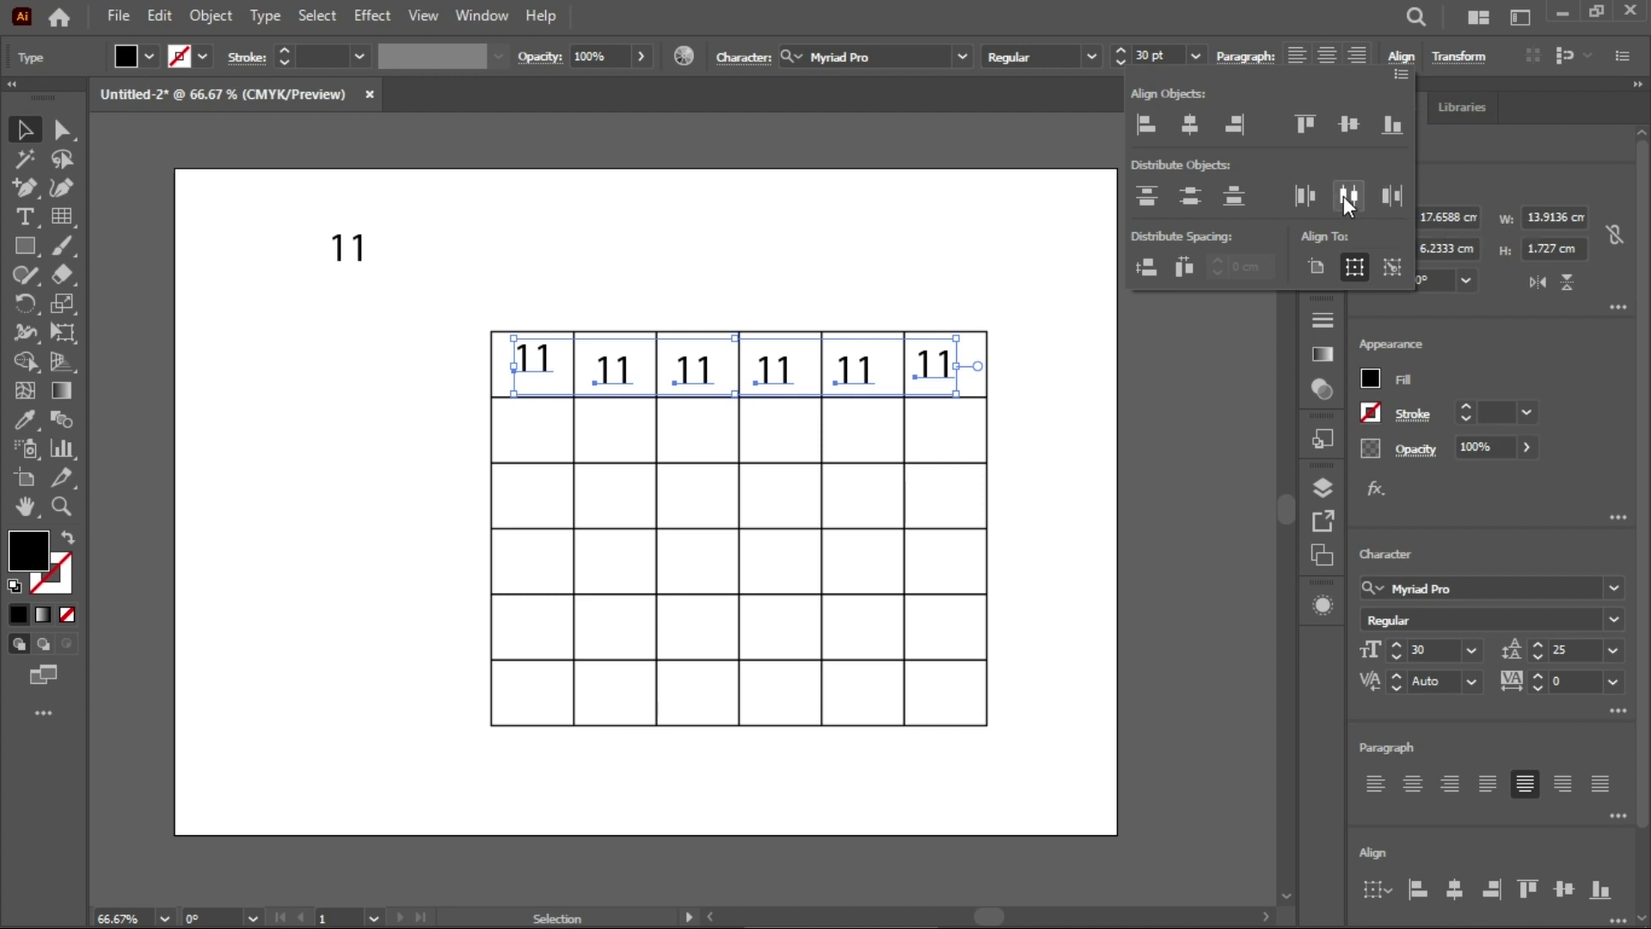
key("a")
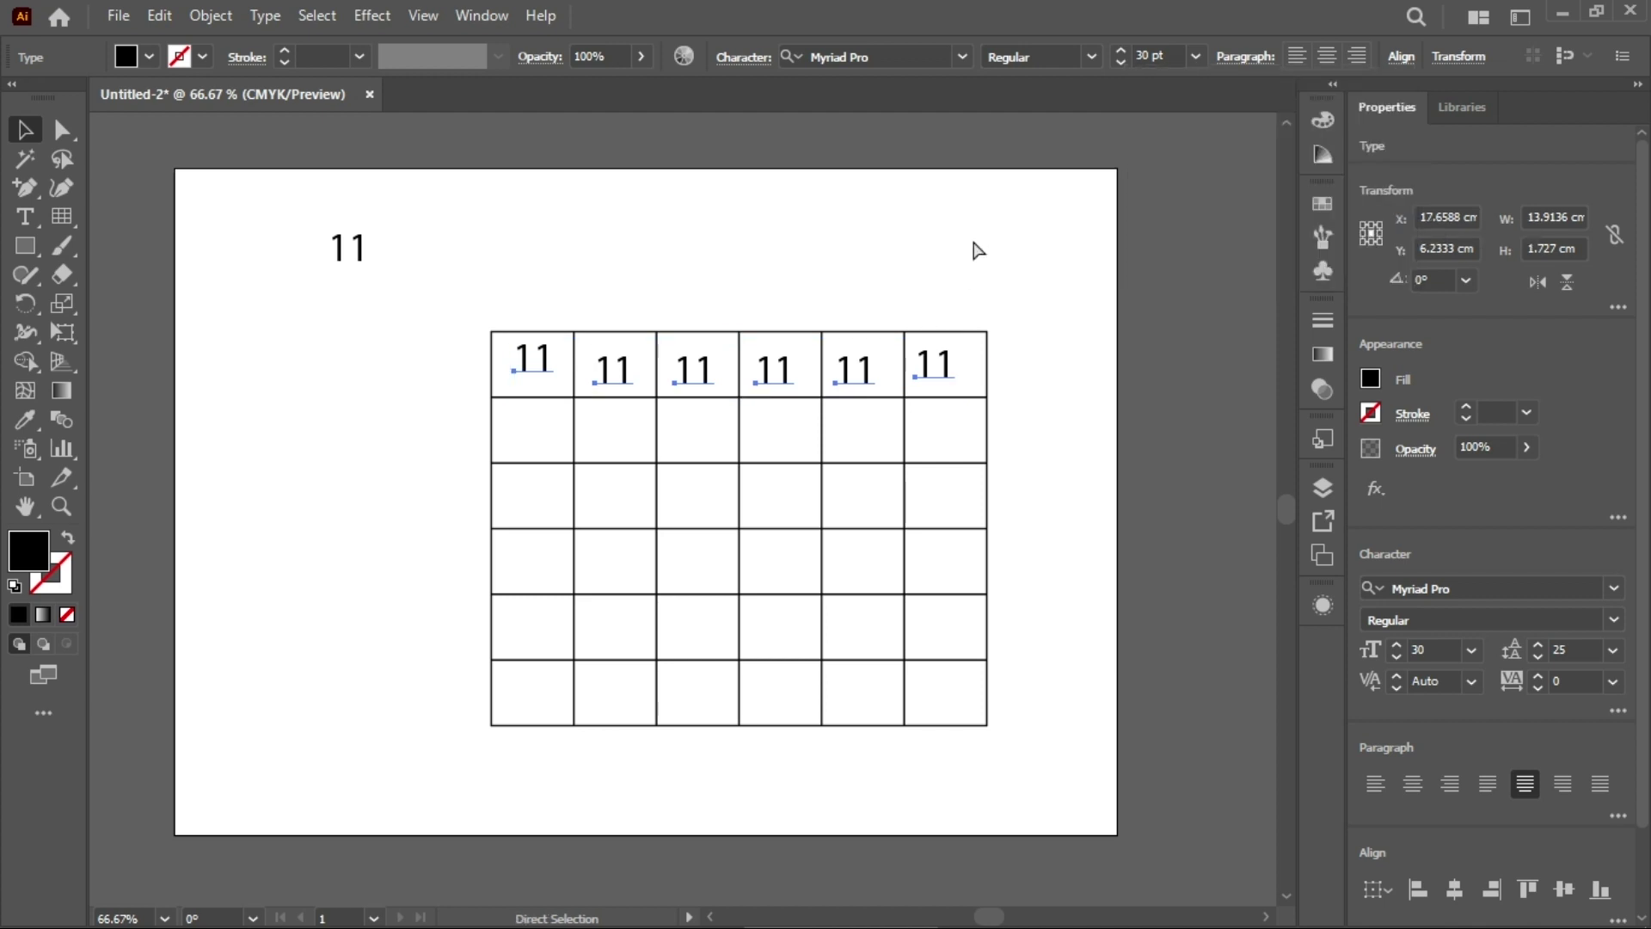
key("super+space")
key("v")
key("a")
key("v")
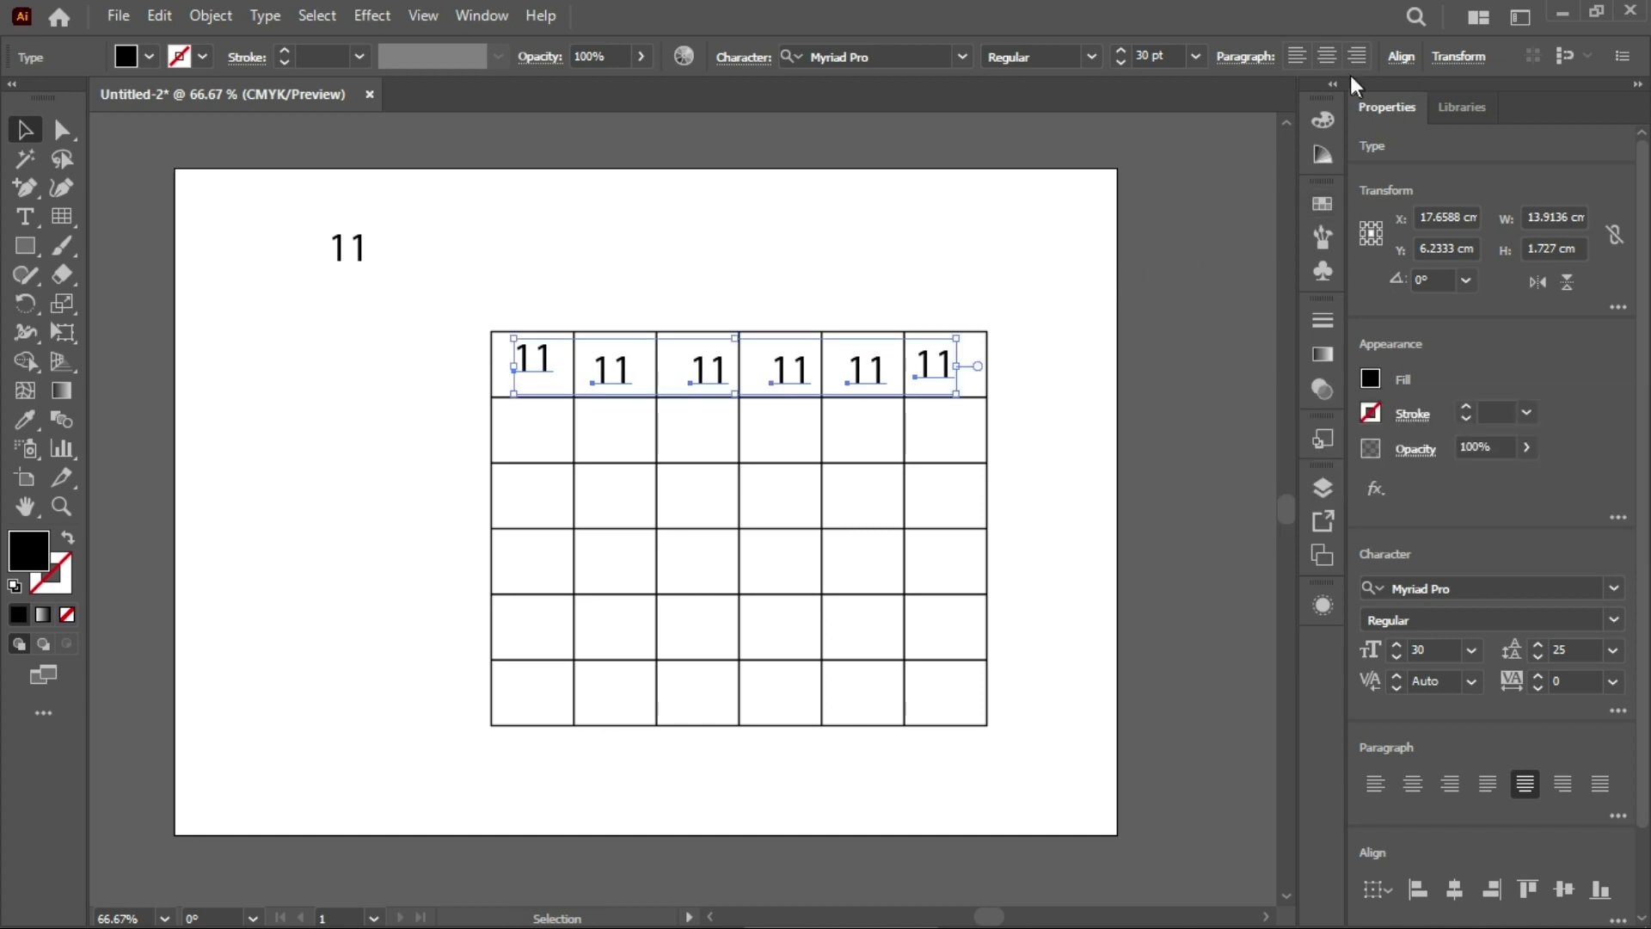
left_click(1400, 57)
left_click(1340, 197)
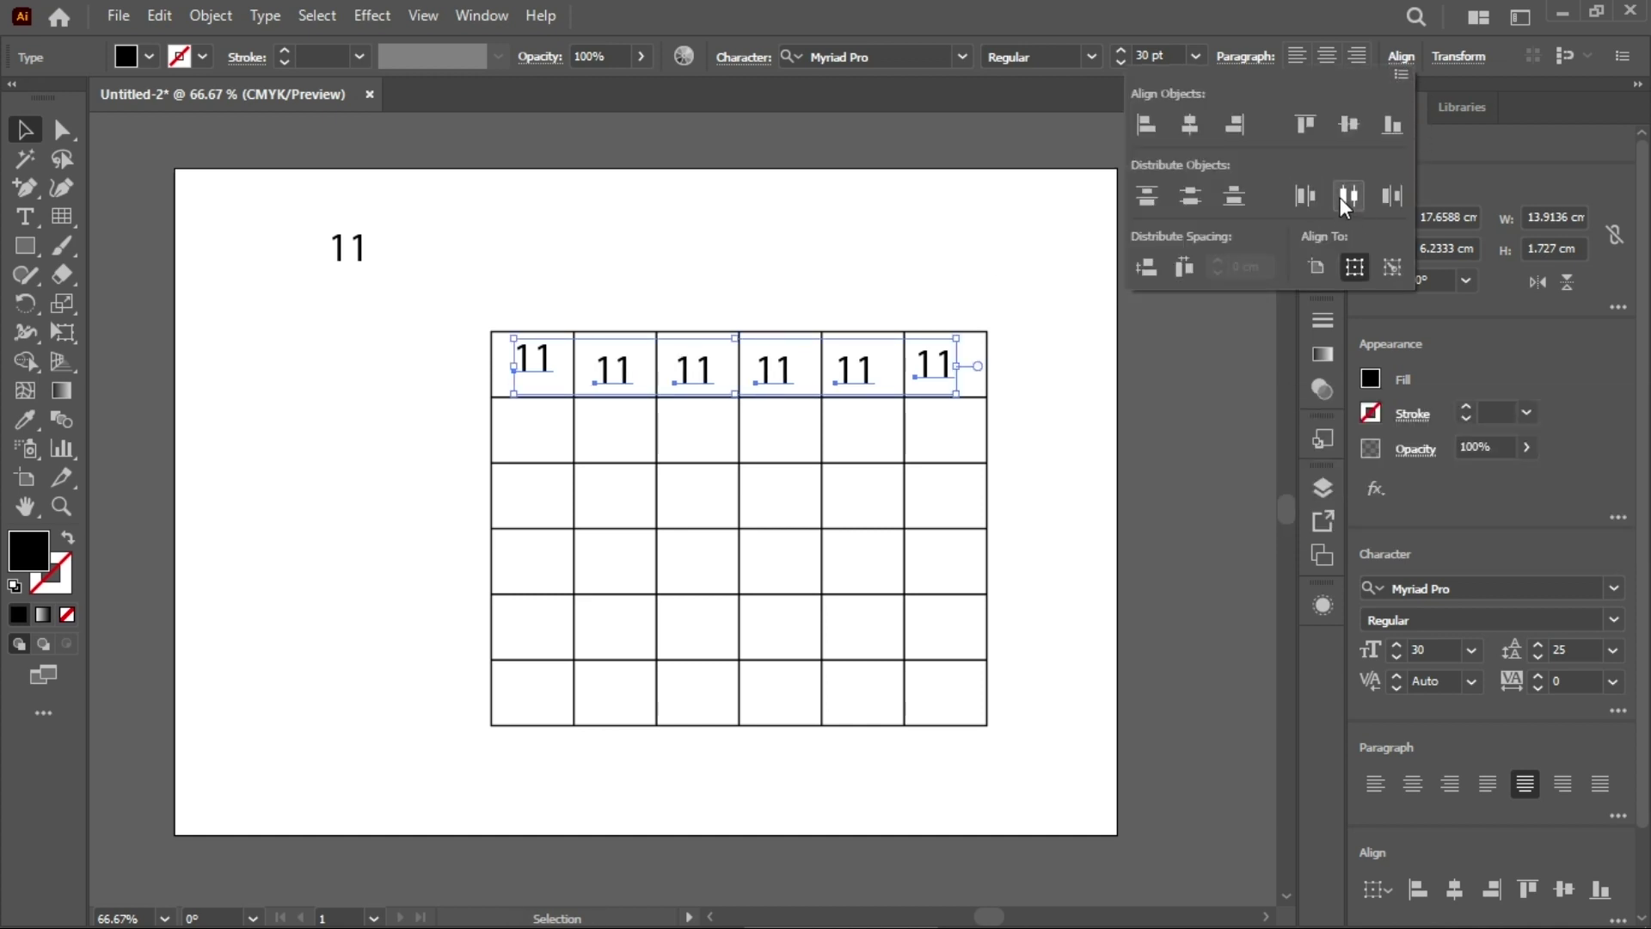
left_click(1300, 126)
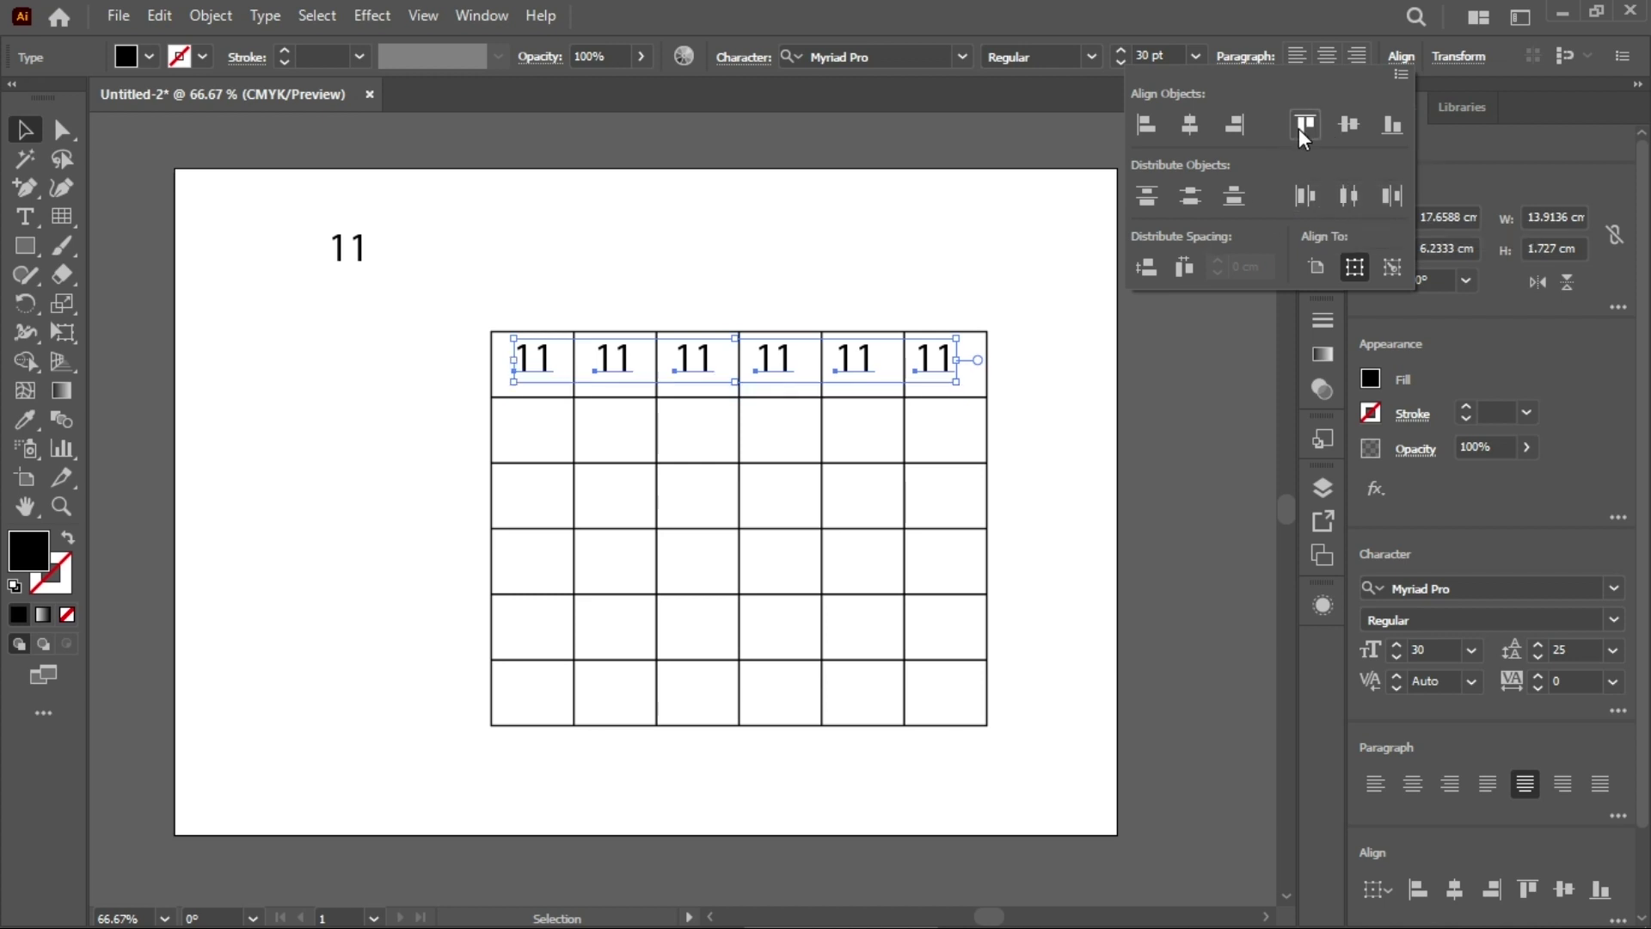
left_click(1081, 342)
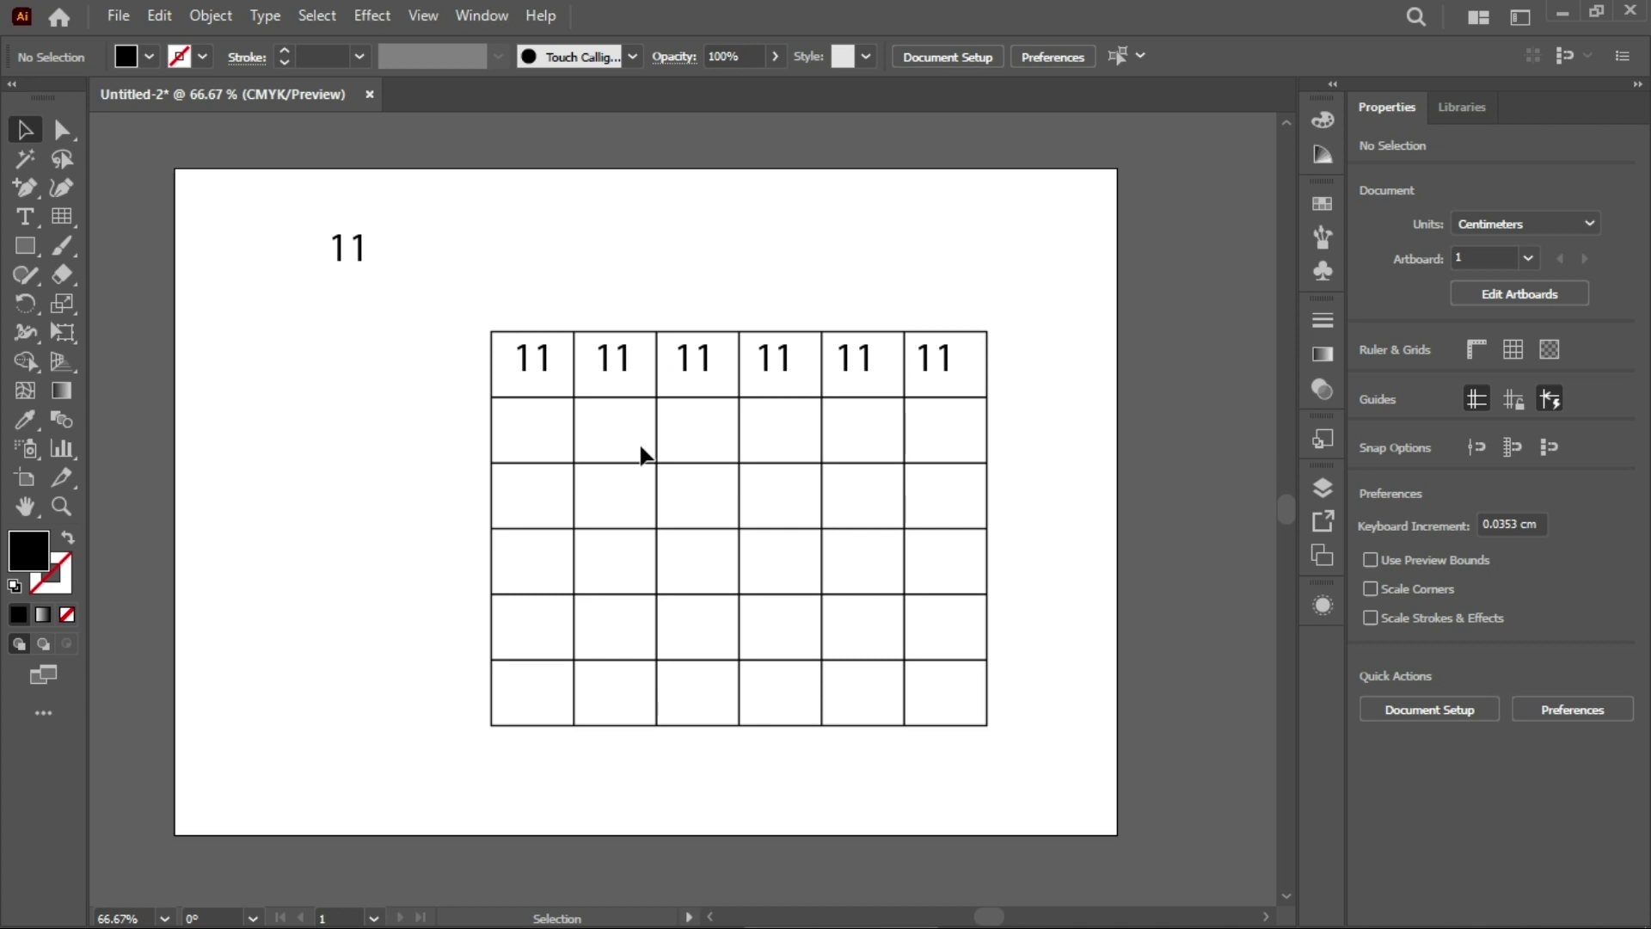
Select and drag the grid, then undo with Ctrl+Z until grid and labels are gone.
left_click(672, 528)
left_click(644, 463)
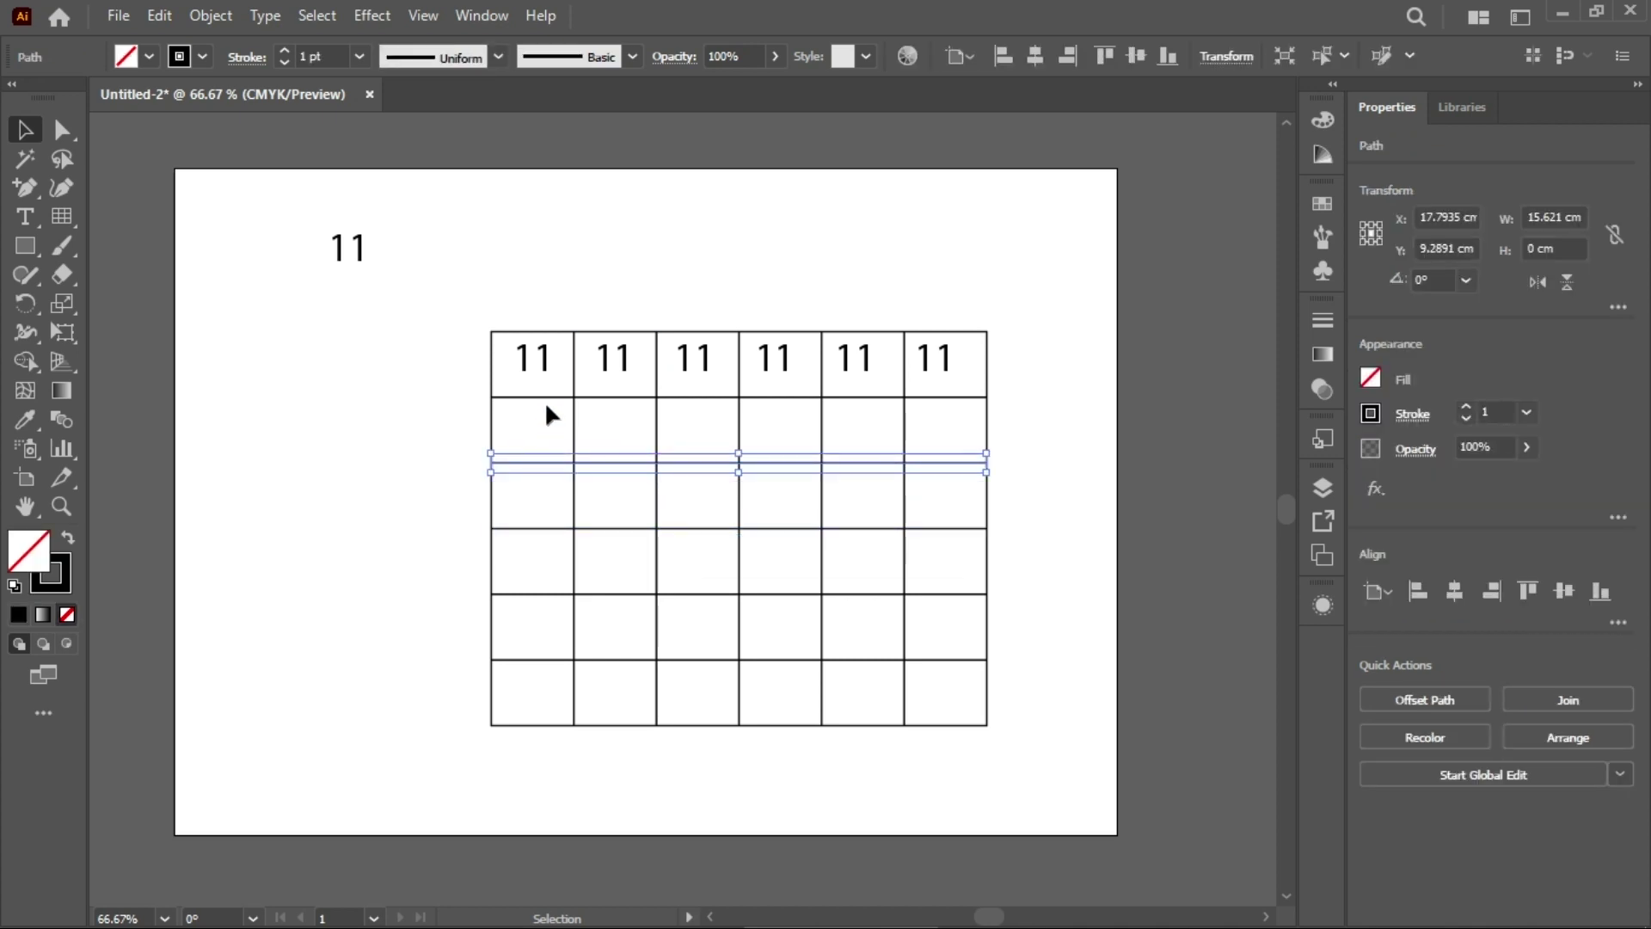
left_click(490, 392, "shift")
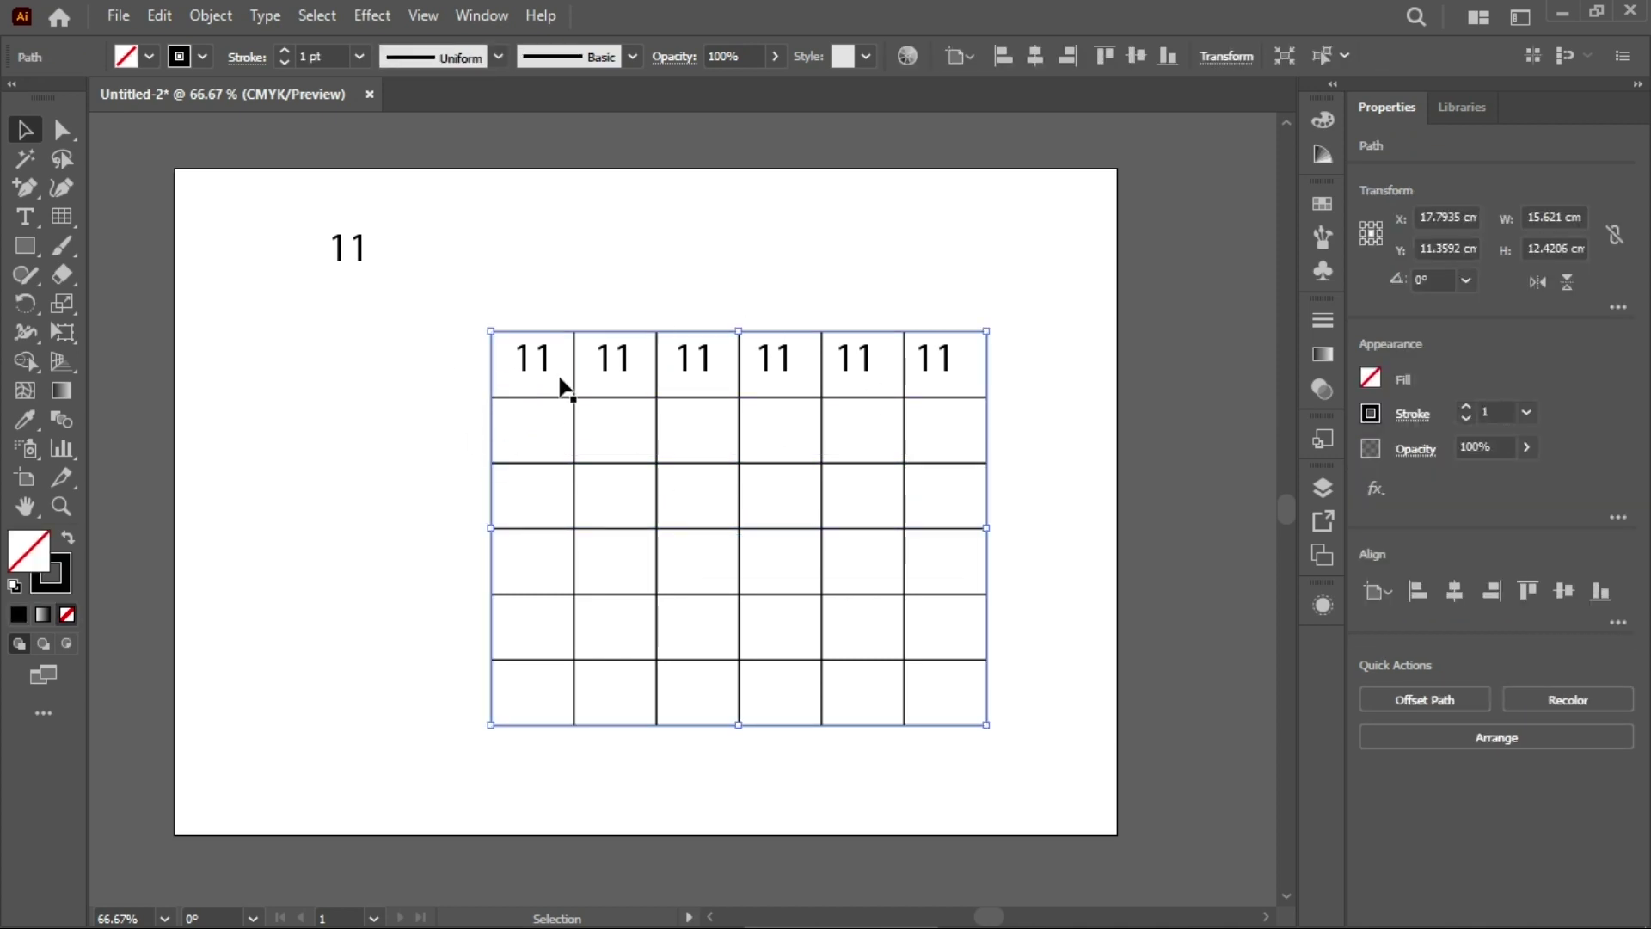
left_click_drag(664, 332, 739, 867)
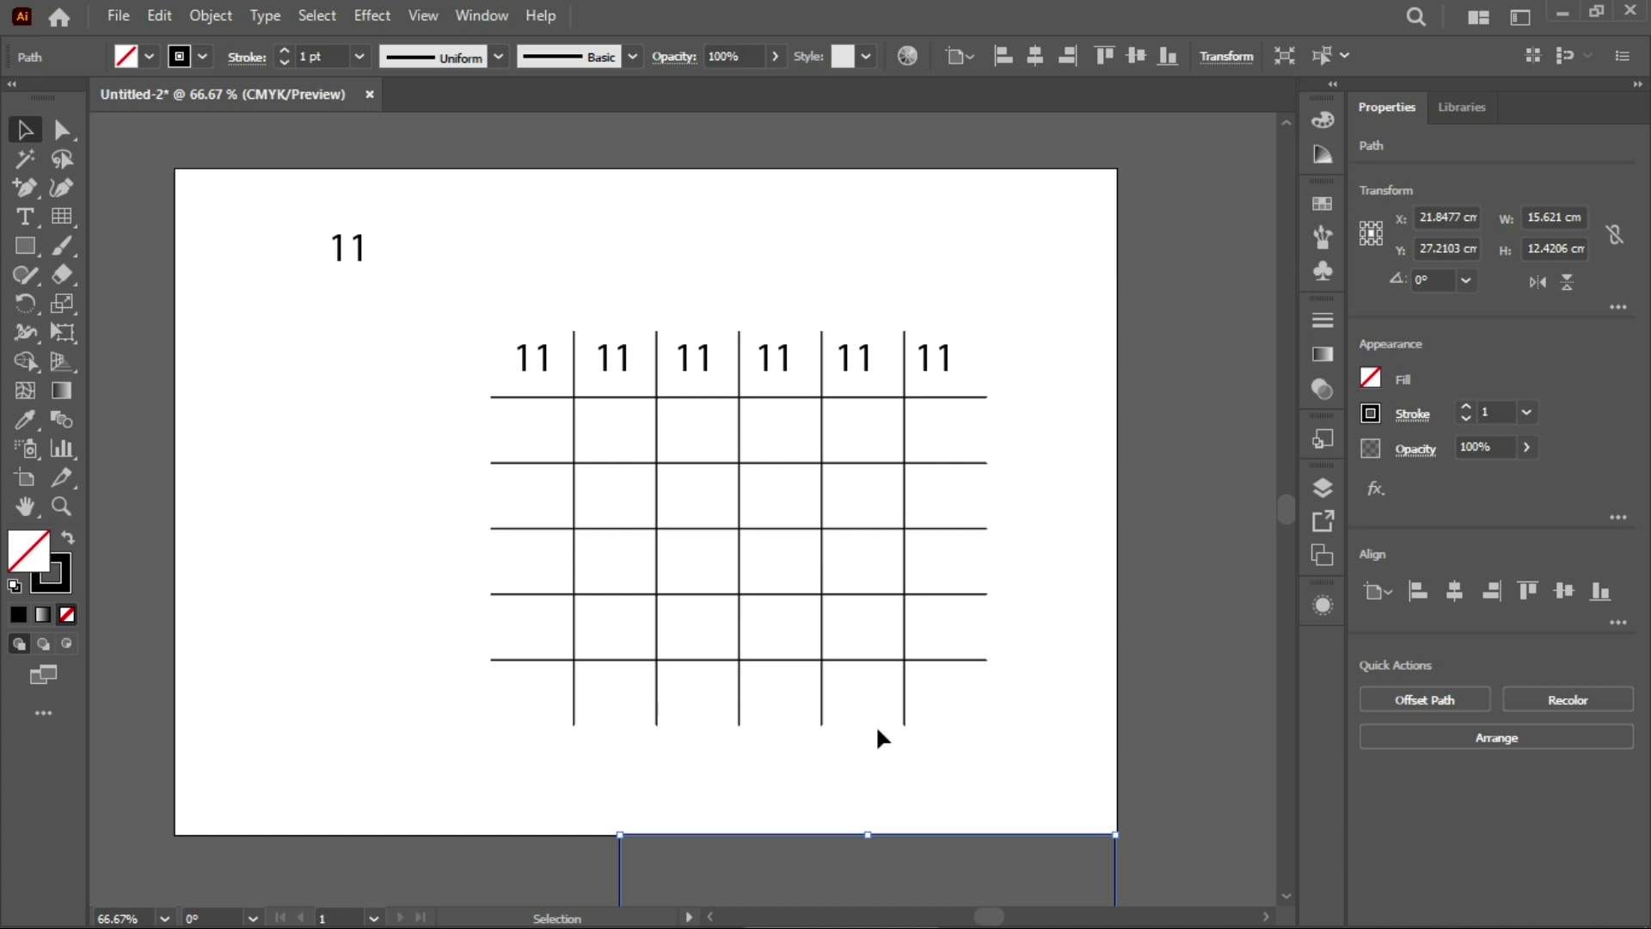
key("ctrl+z")
key("ctrl+z")
key("ctrl+z")
key("ctrl+z")
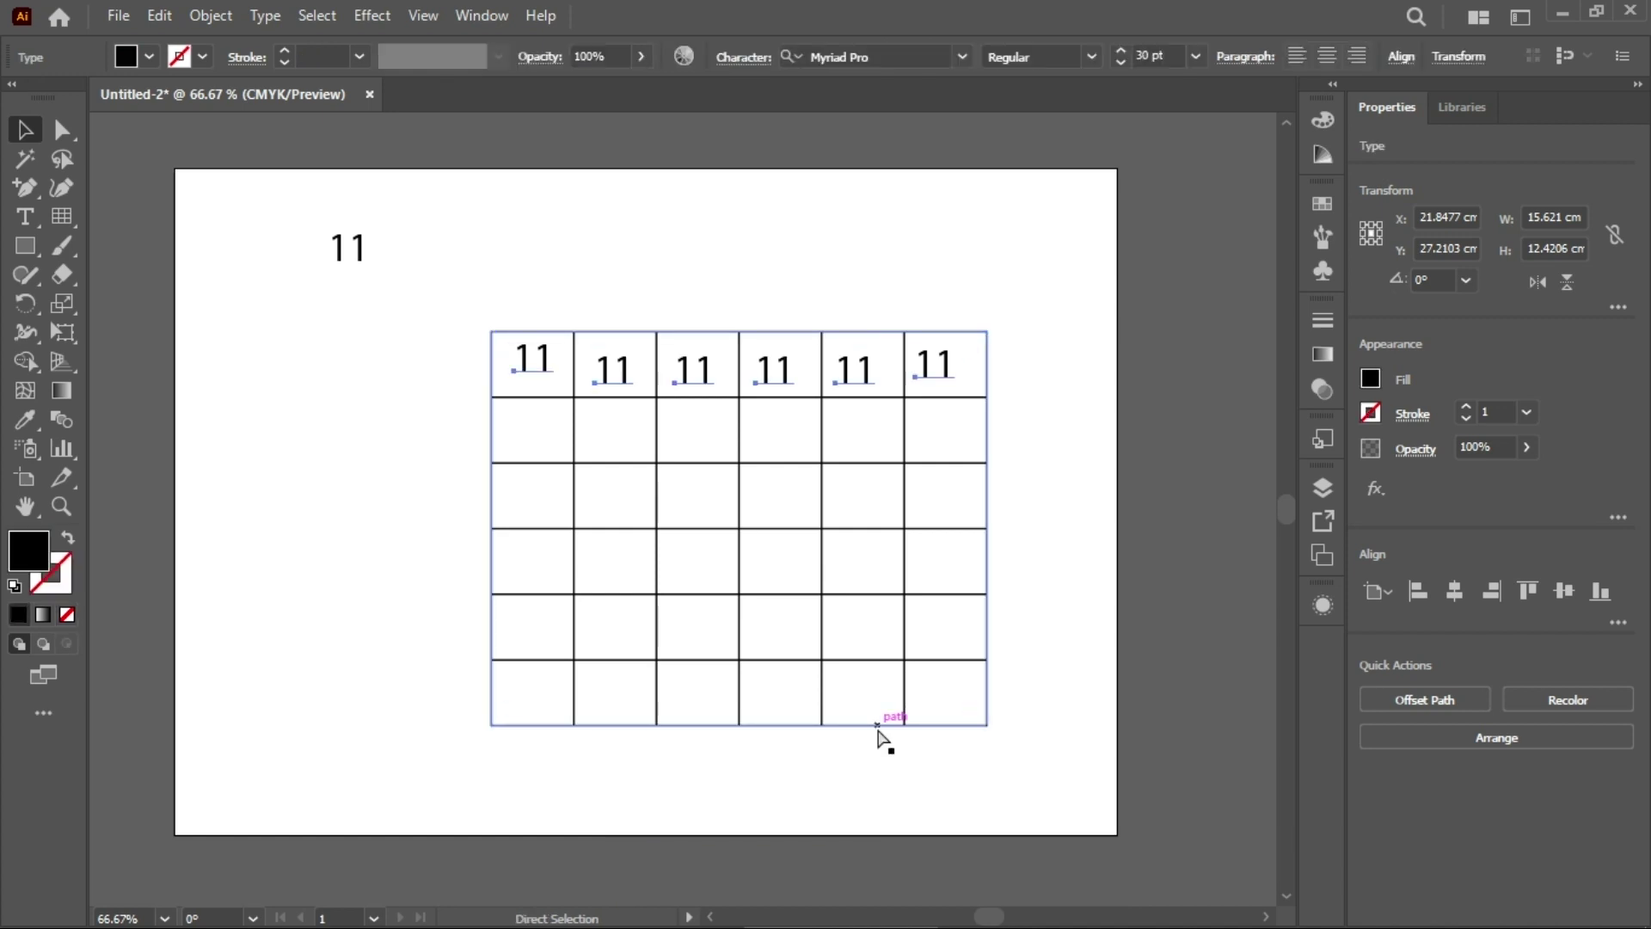
key("ctrl+z")
key("ctrl+z")
key("ctrl+z")
key("ctrl+z")
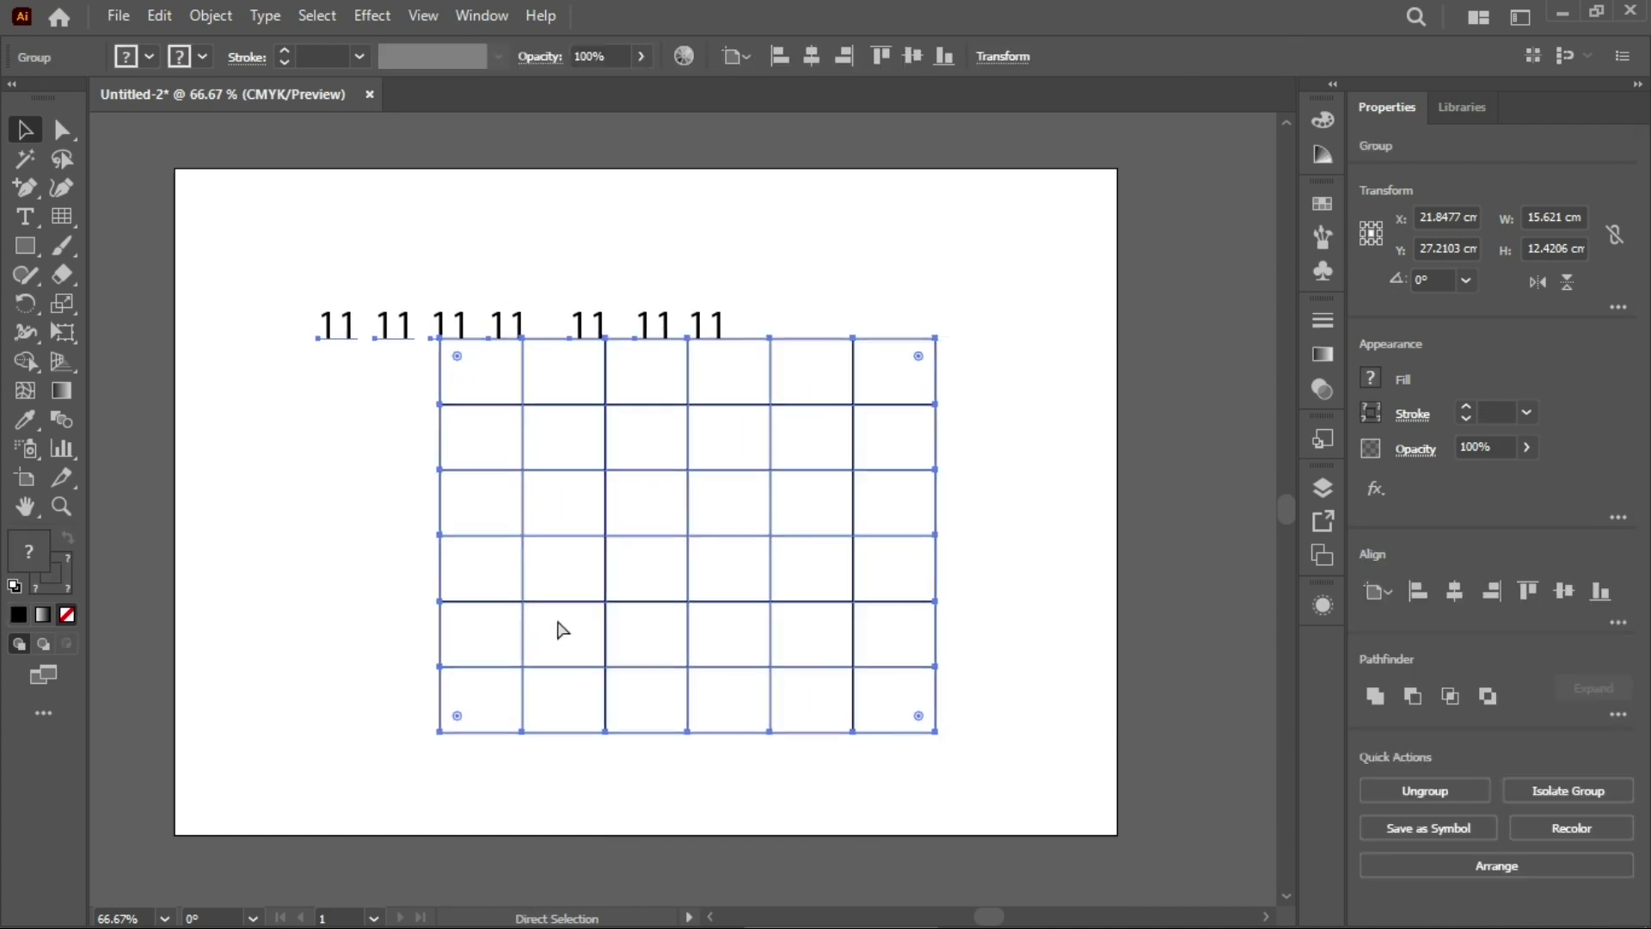
key("ctrl+z")
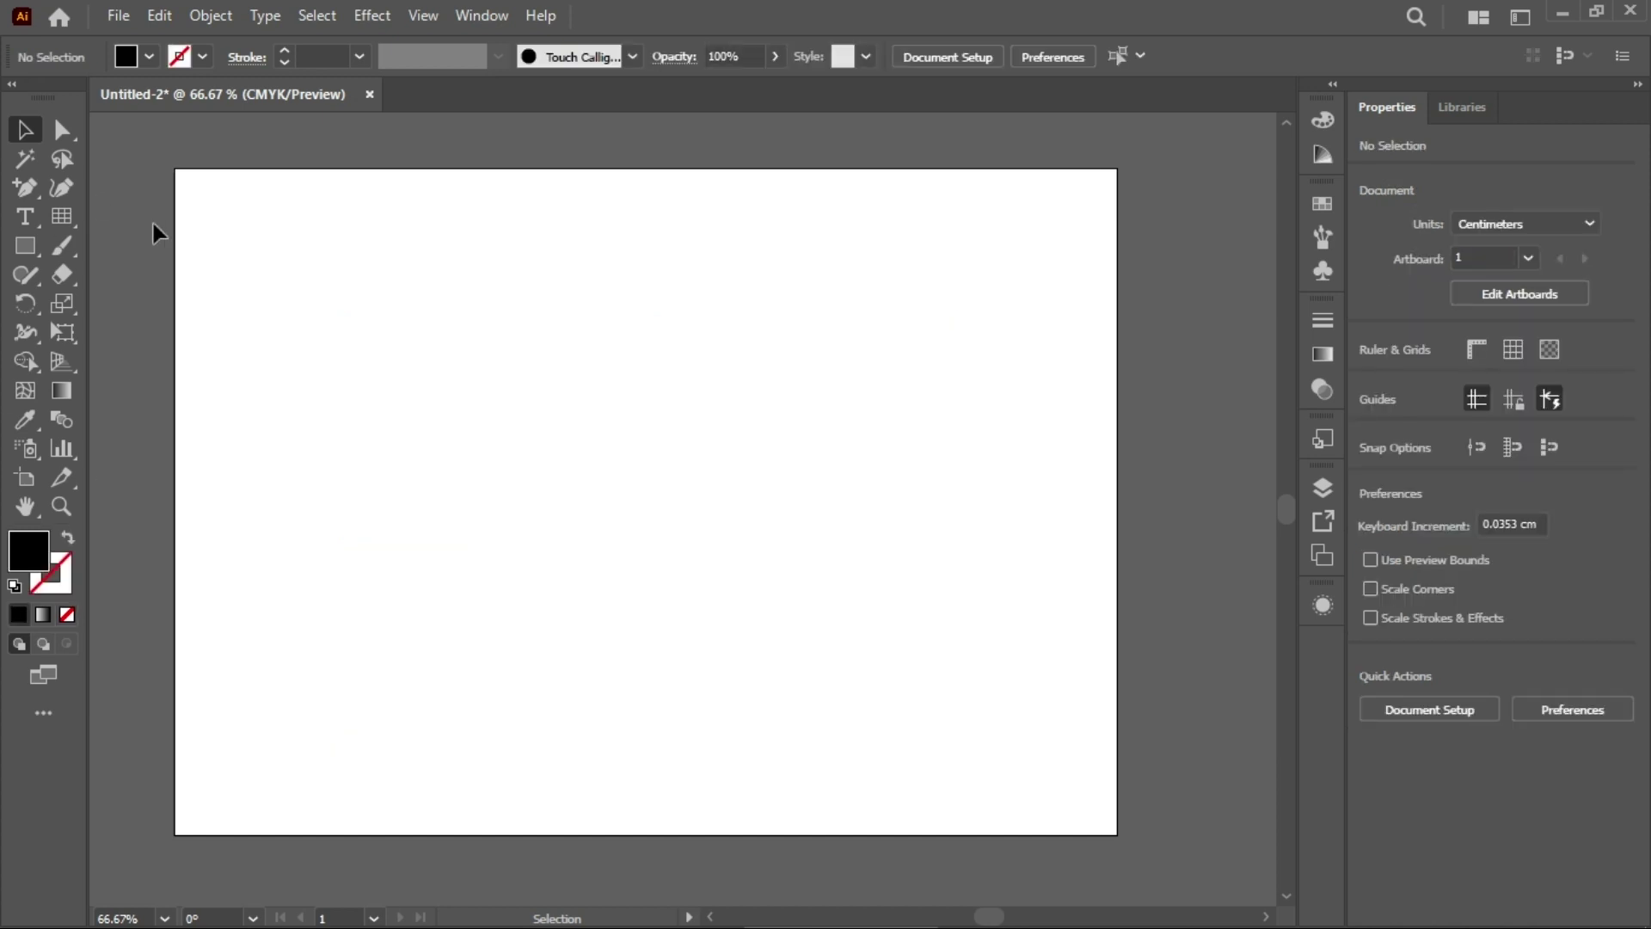
Place a 3.5278 cm polar grid with 5 concentric and 5 radial dividers near centre.
left_click(74, 226)
left_click(172, 332)
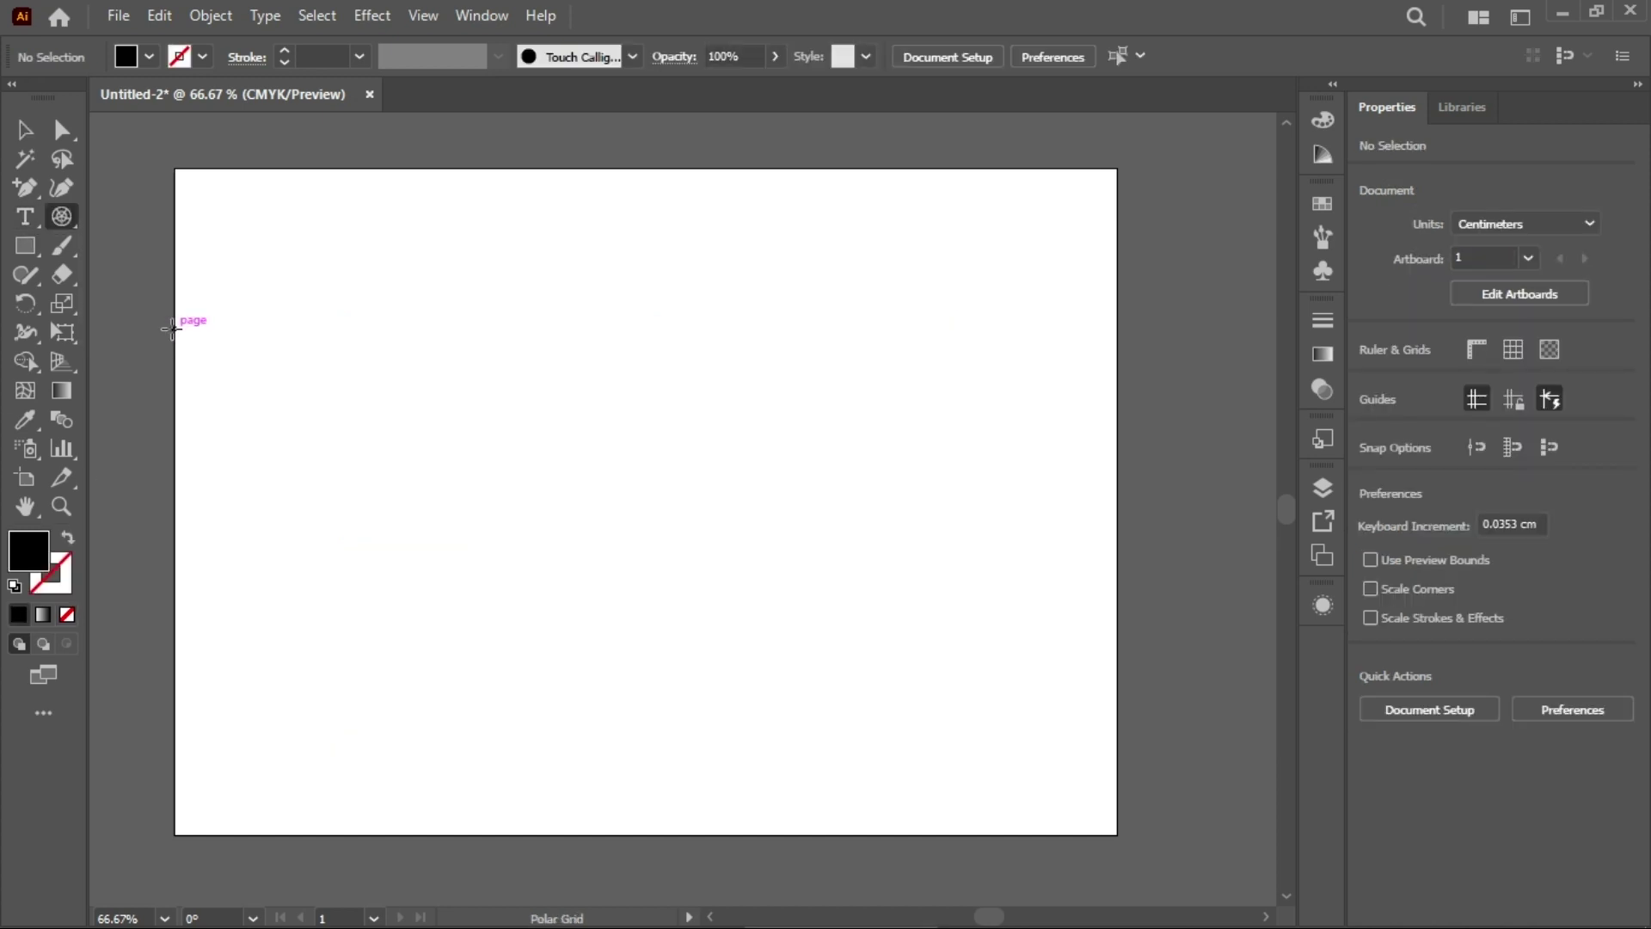
left_click(579, 412)
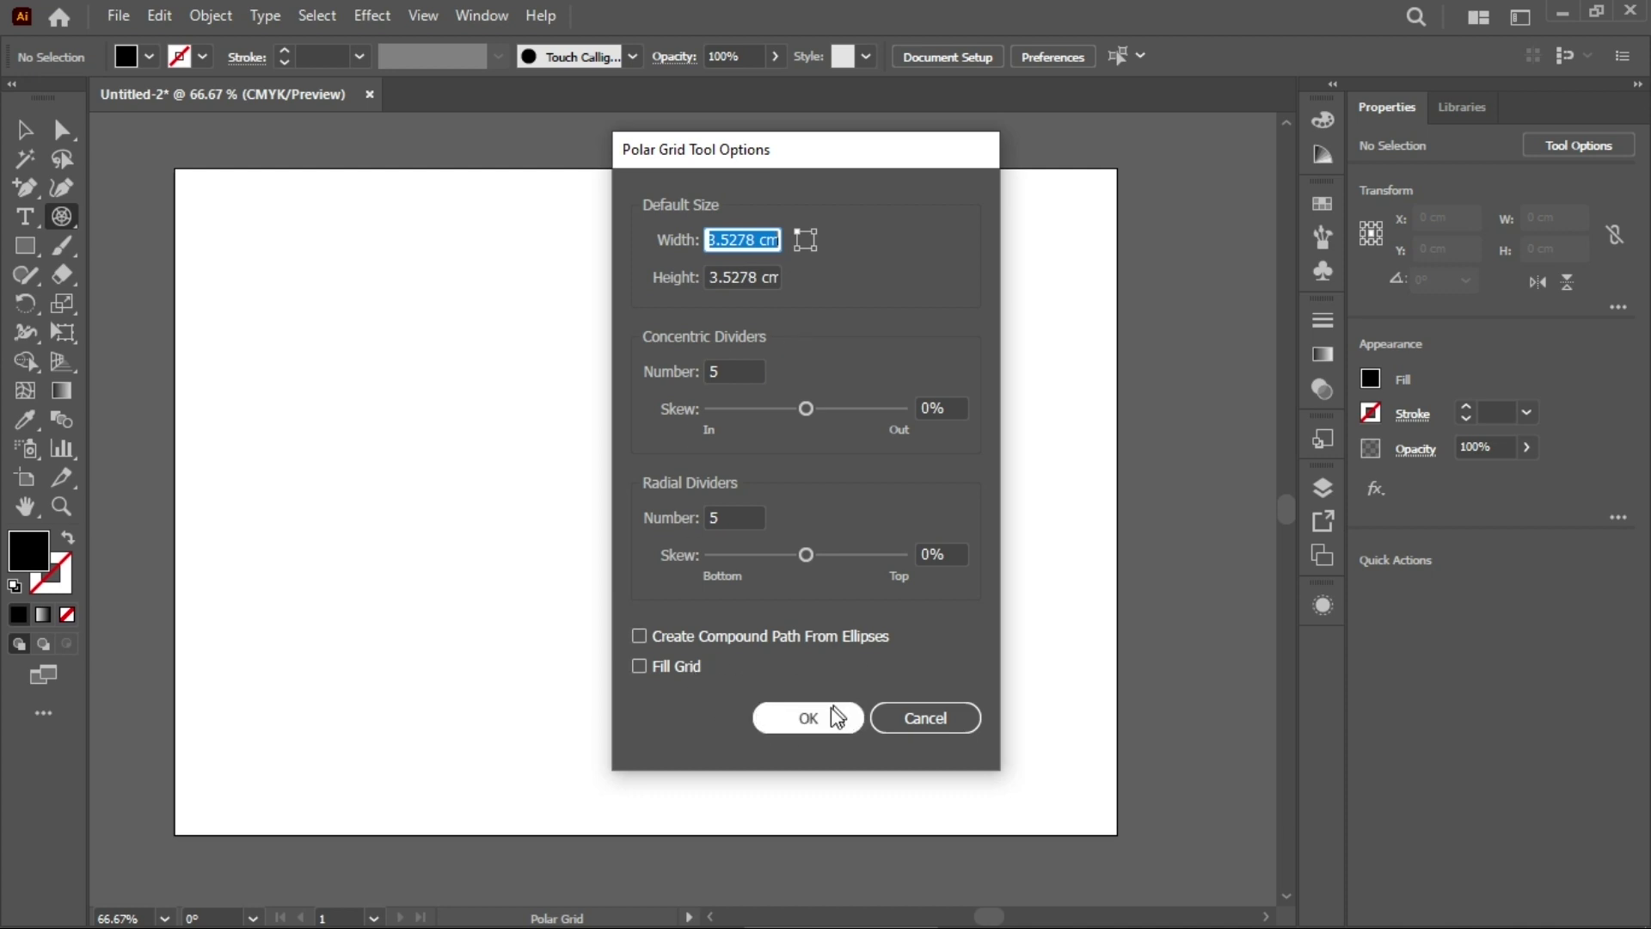
left_click(830, 739)
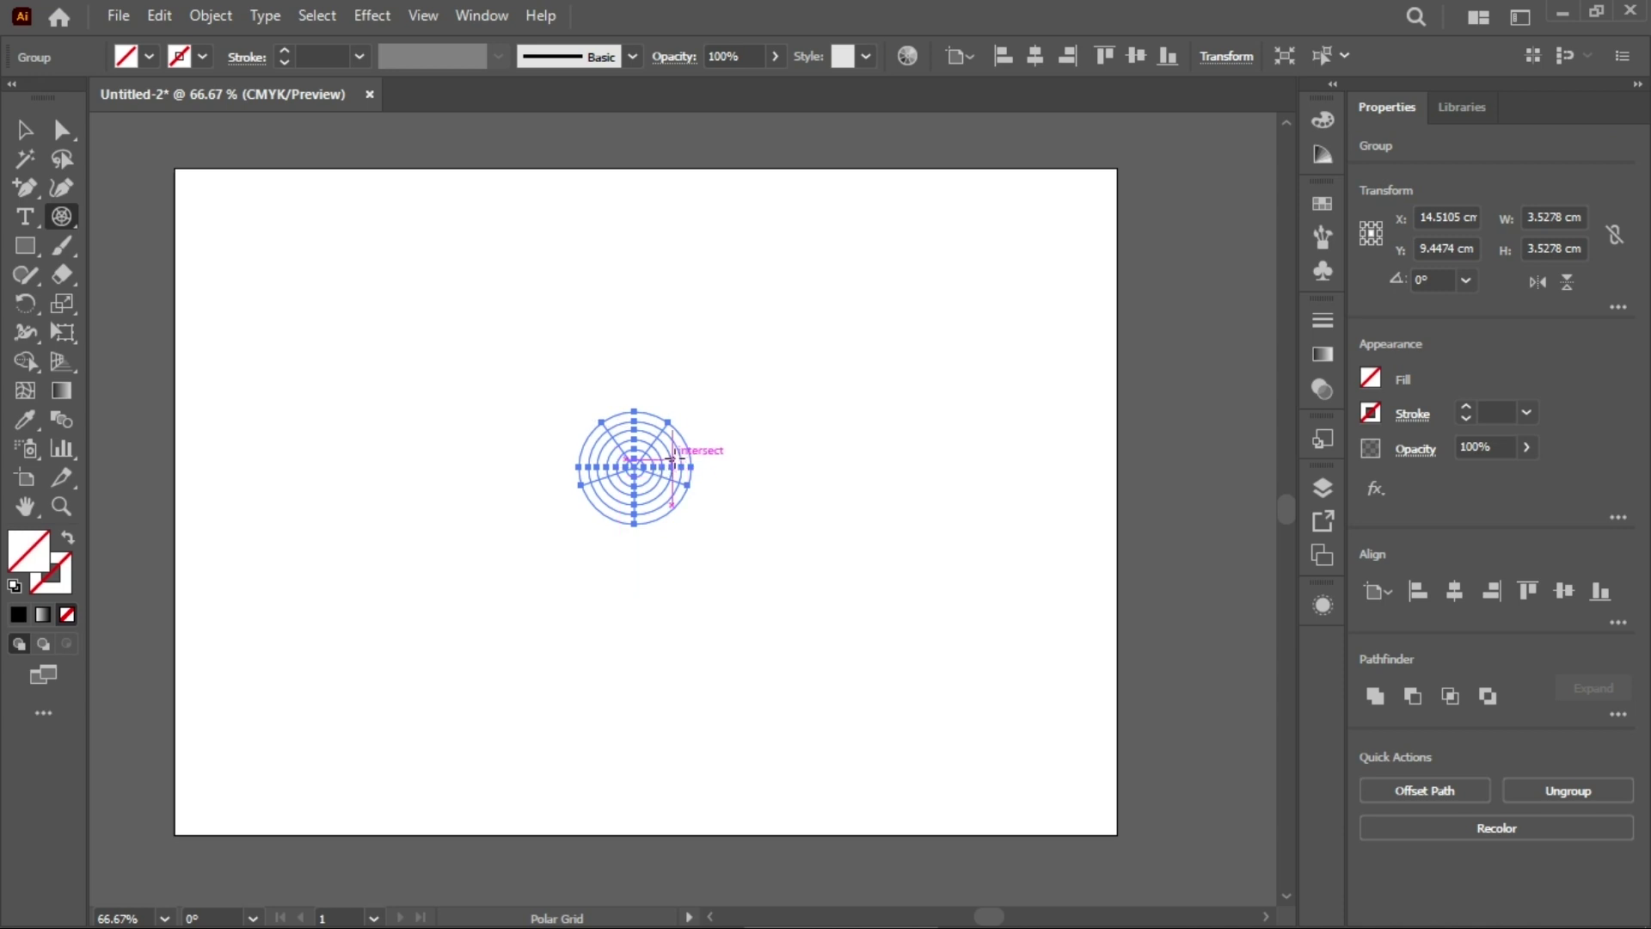
Scale the polar grid up to 8.6431 cm and move it just left of centre.
left_click_drag(672, 467, 672, 471)
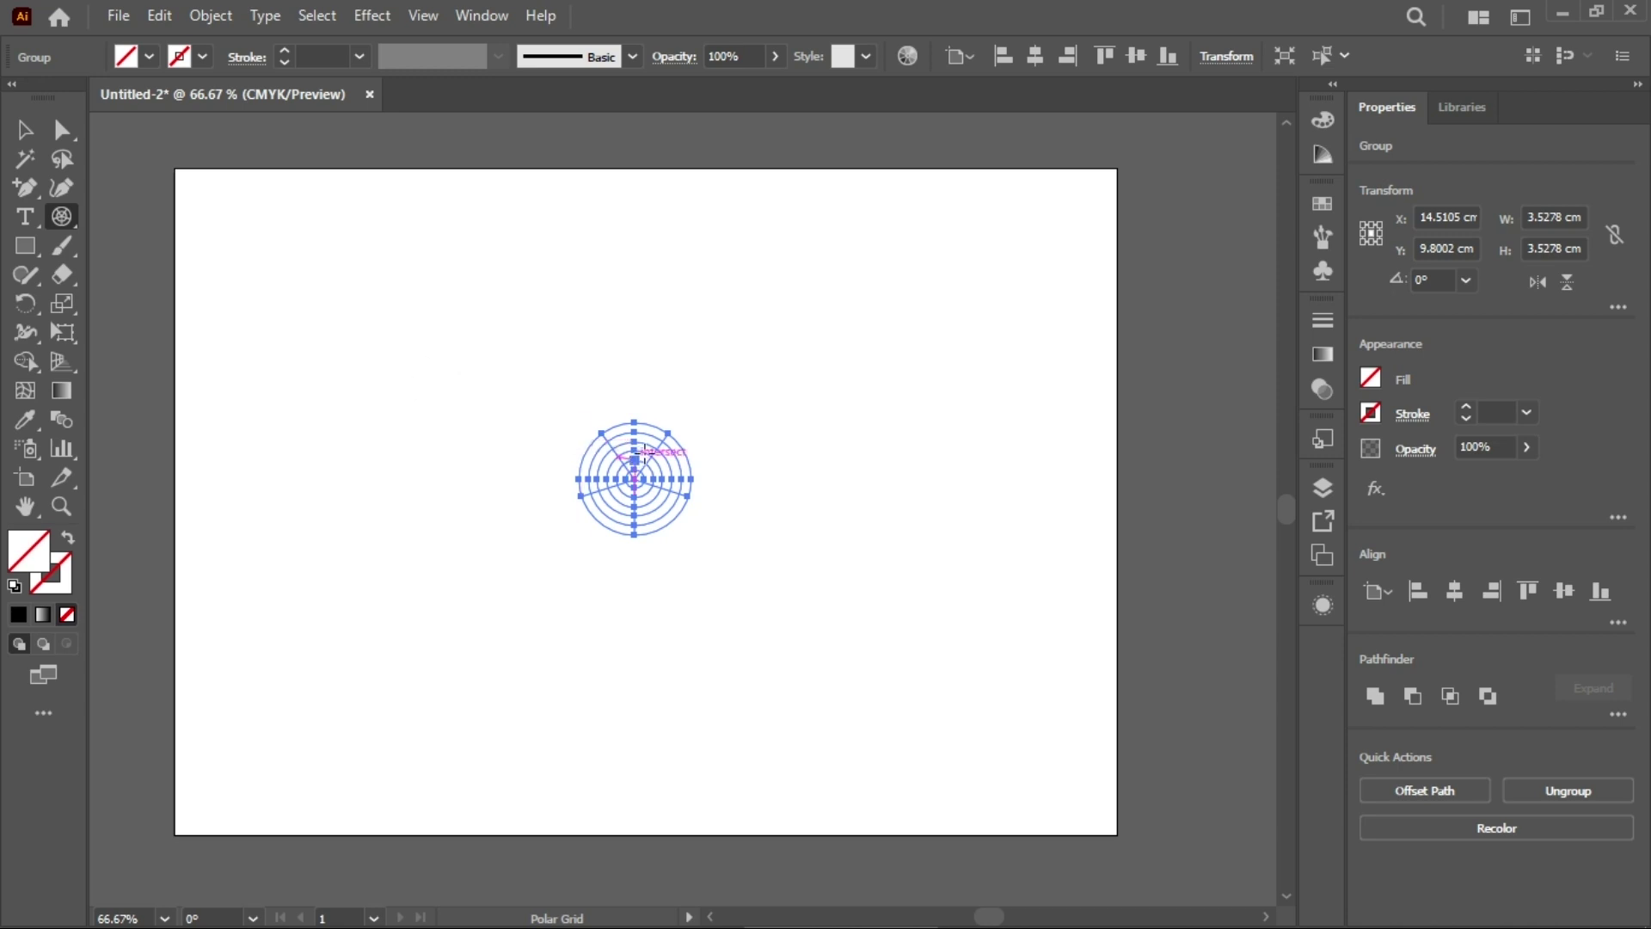
left_click(24, 129)
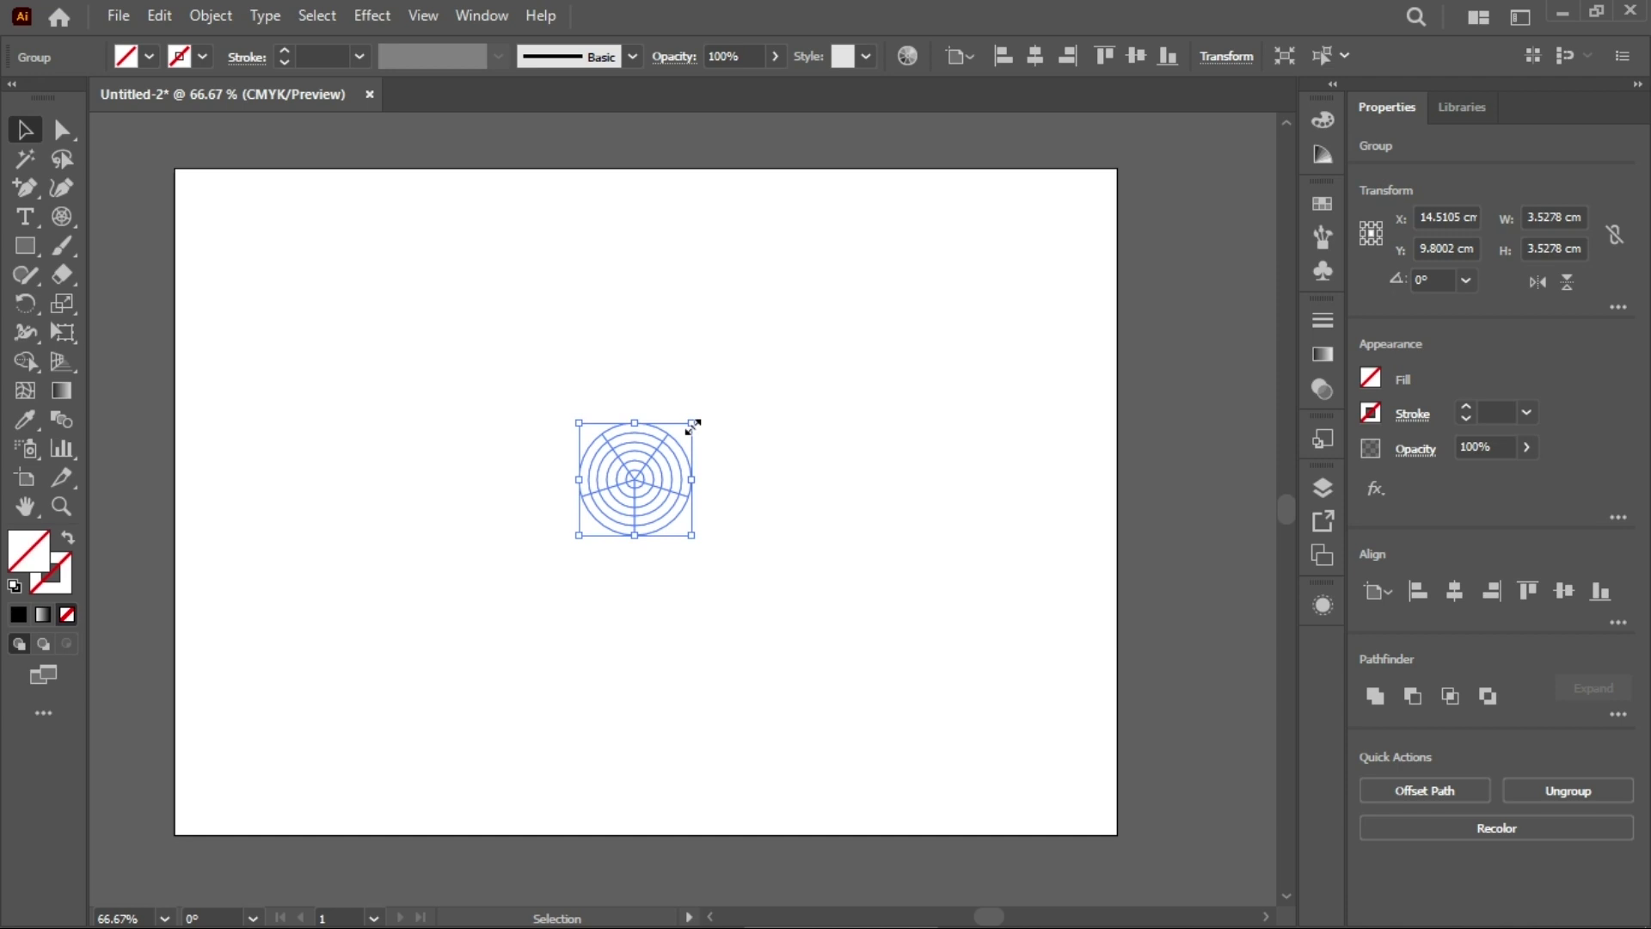
left_click_drag(693, 425, 917, 261)
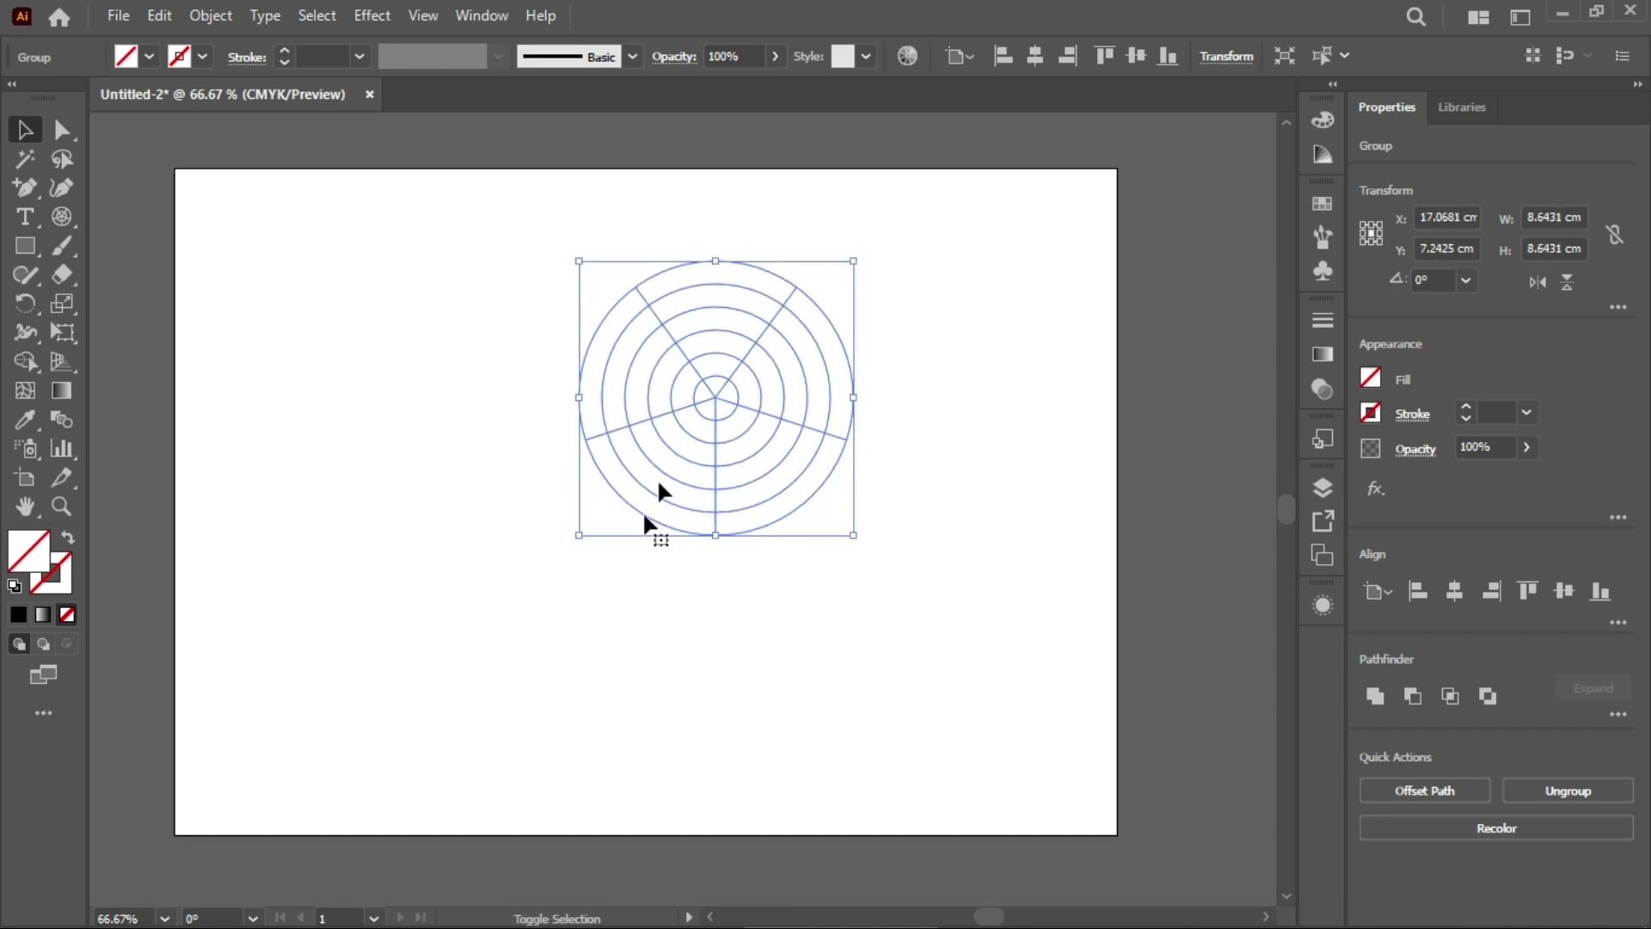
left_click_drag(712, 408, 639, 502)
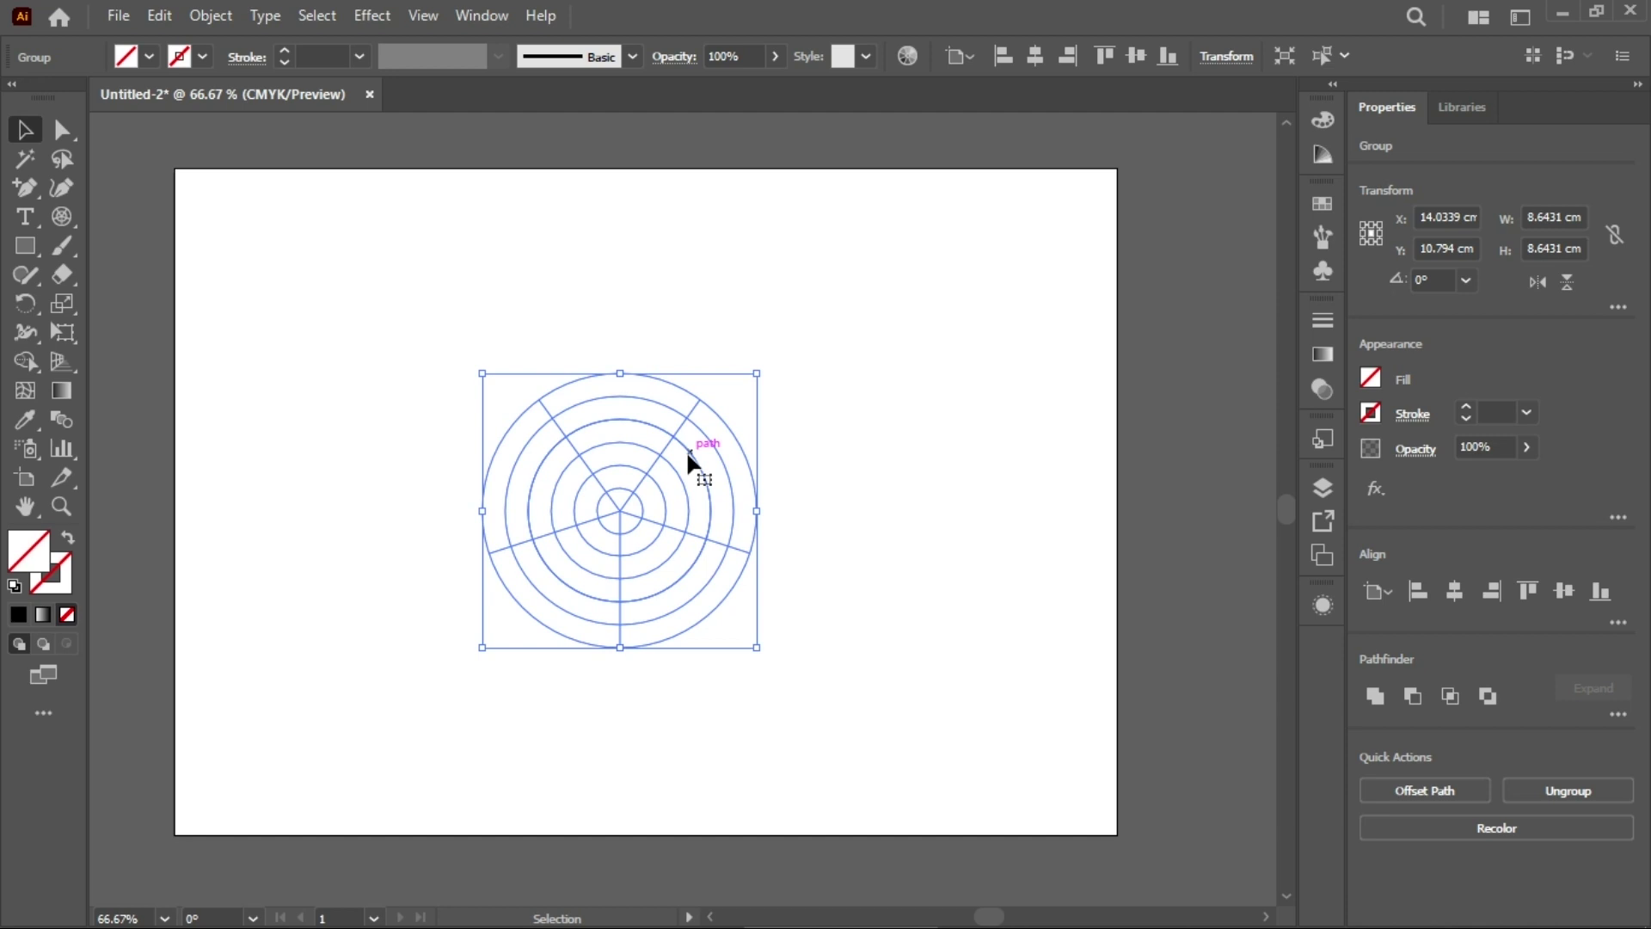
Ungroup the polar grid and give the radial lines a black stroke.
right_click(619, 512)
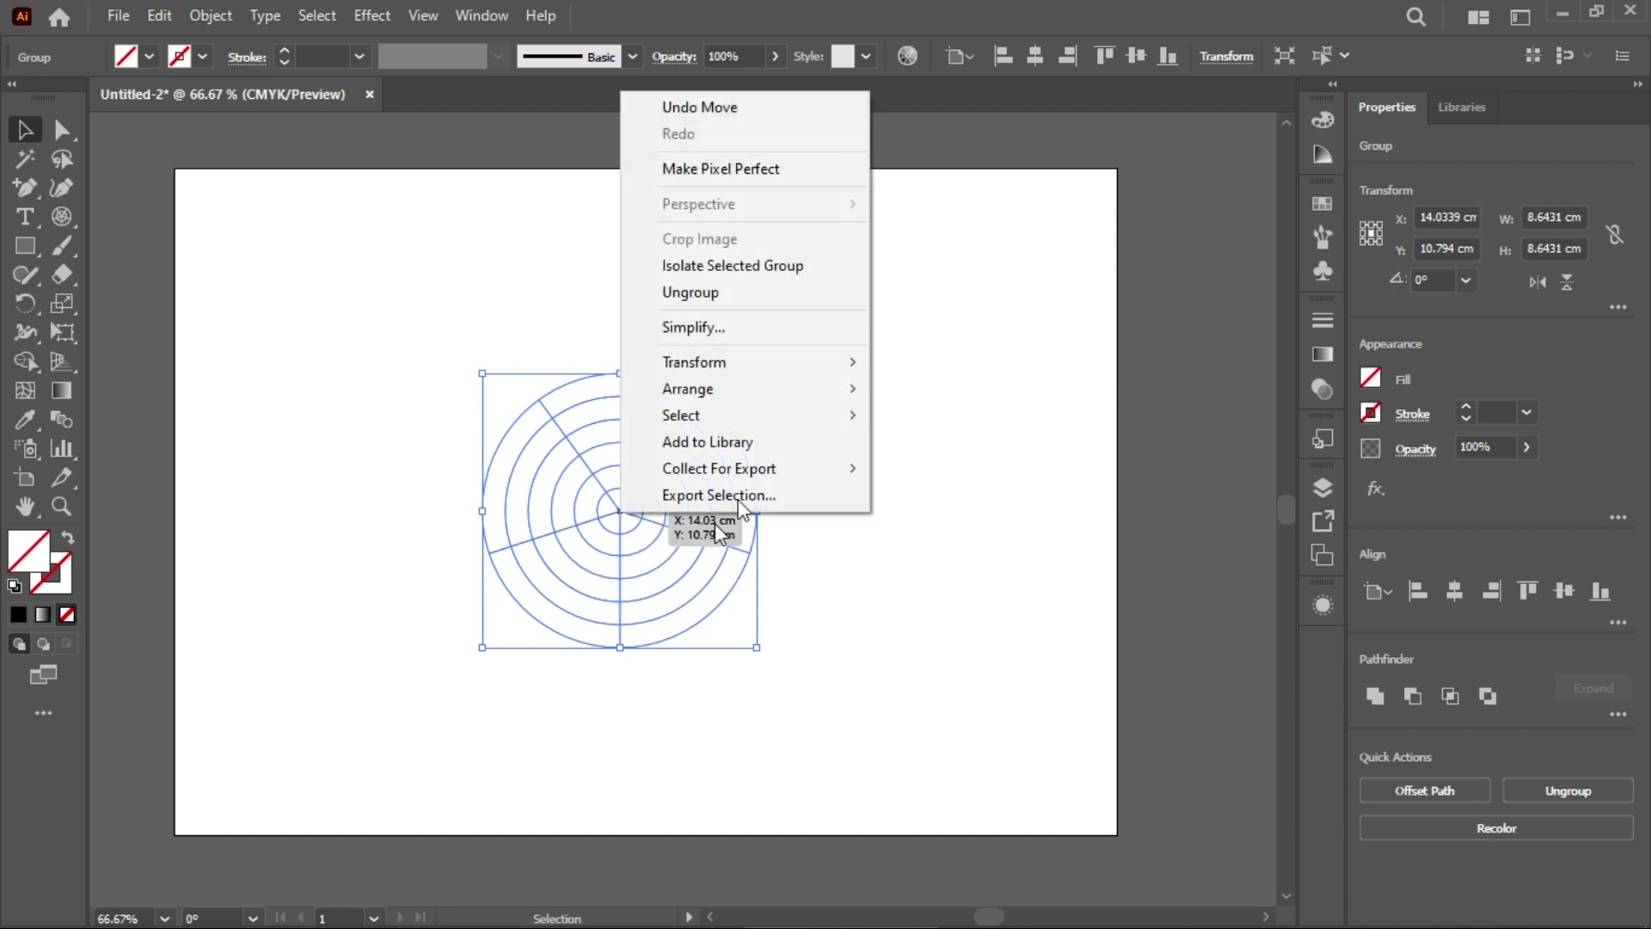
left_click(696, 296)
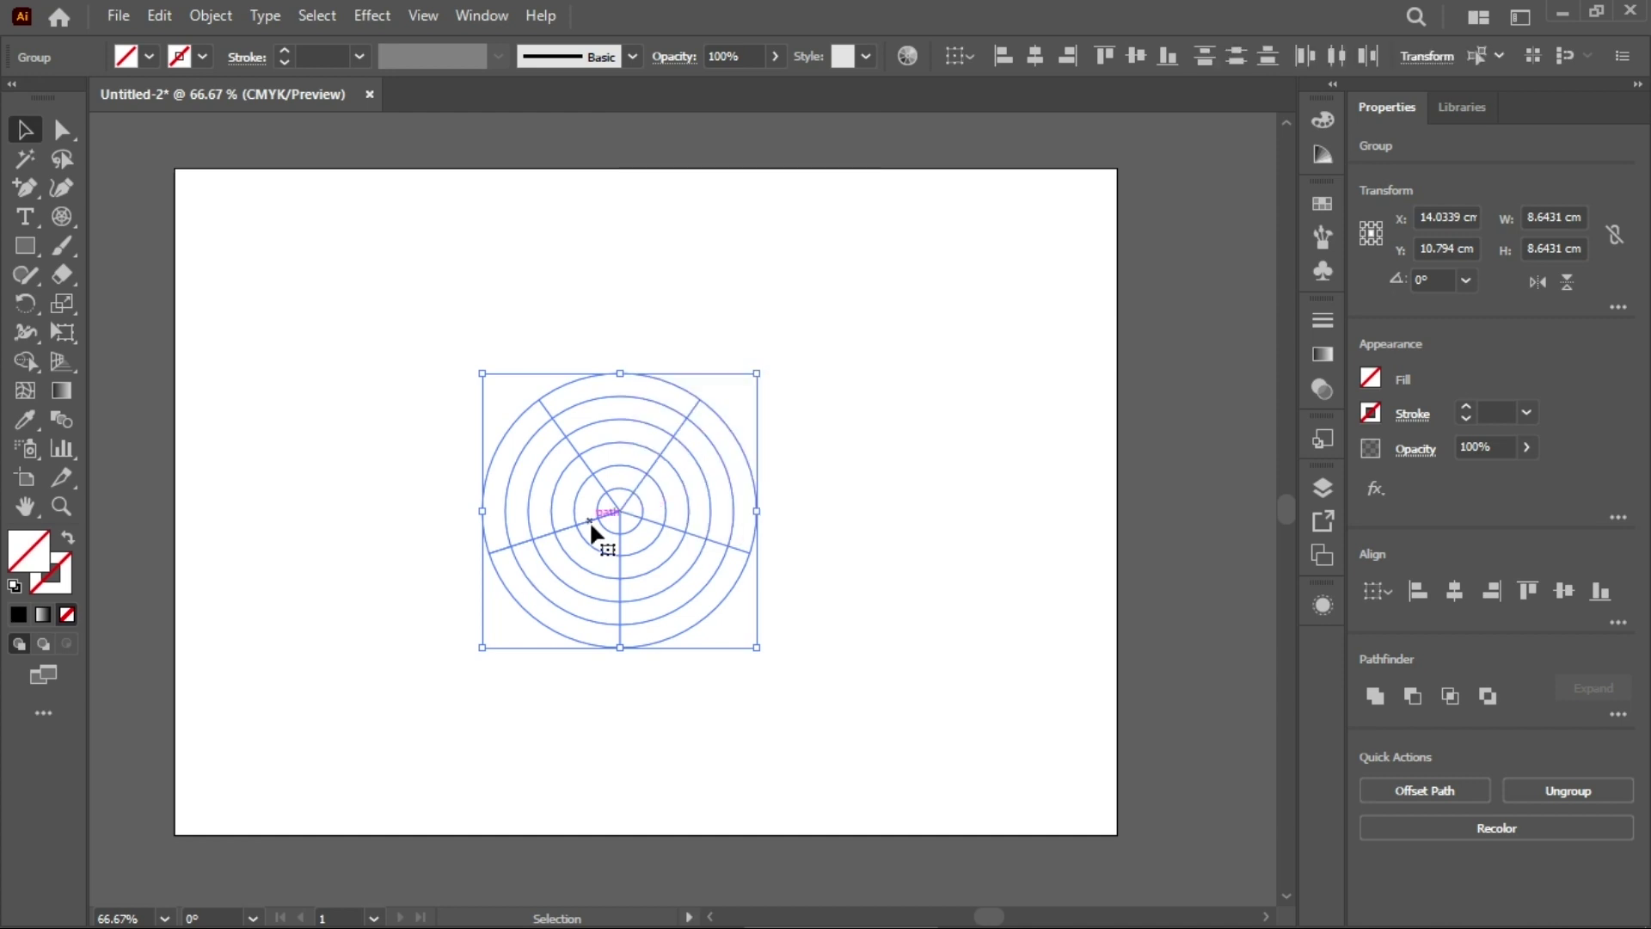
left_click_drag(570, 521, 593, 586)
key("Delete")
left_click(942, 395)
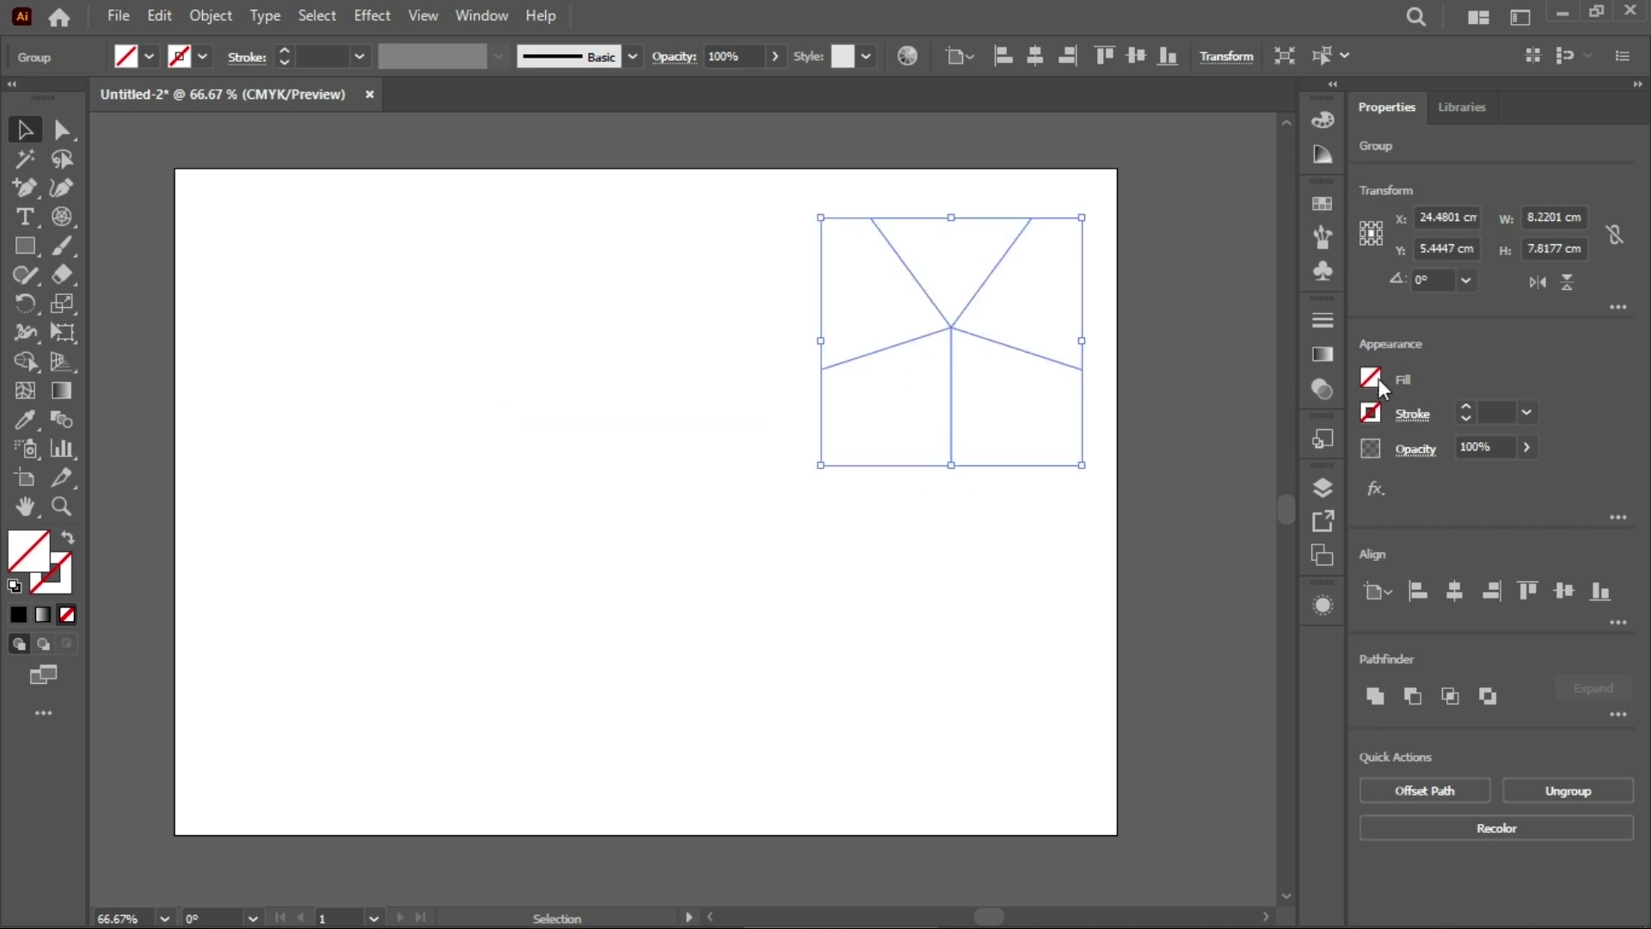
left_click(1371, 412)
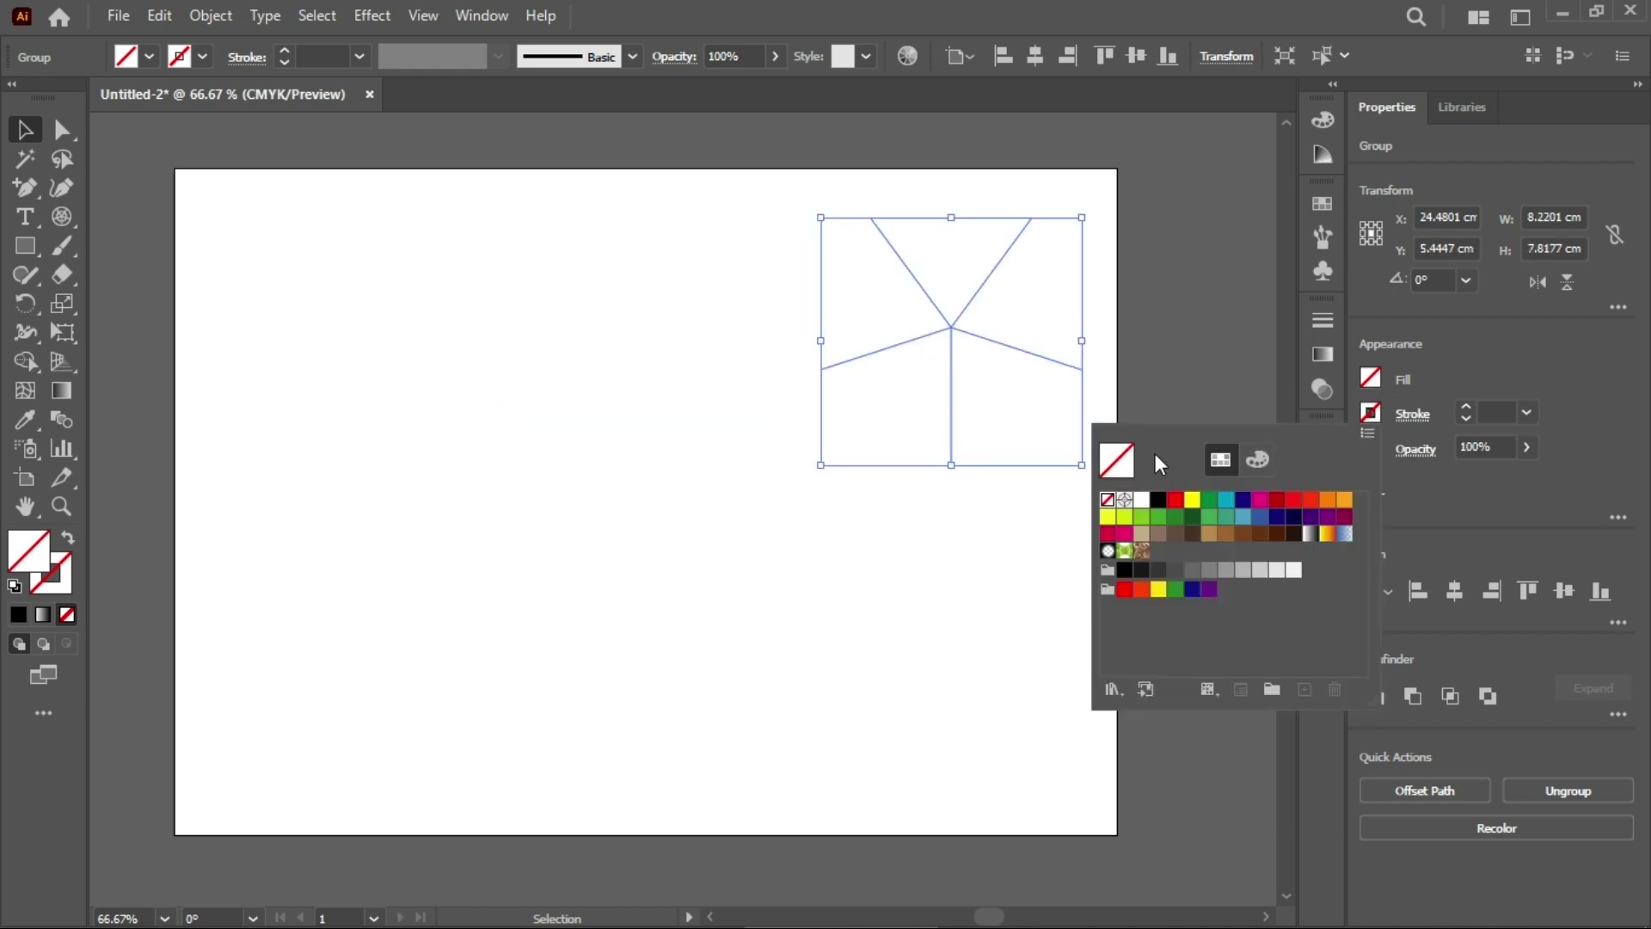
left_click(1158, 499)
Stroke the concentric circles black and ungroup them into separate circles.
left_click_drag(495, 412, 753, 655)
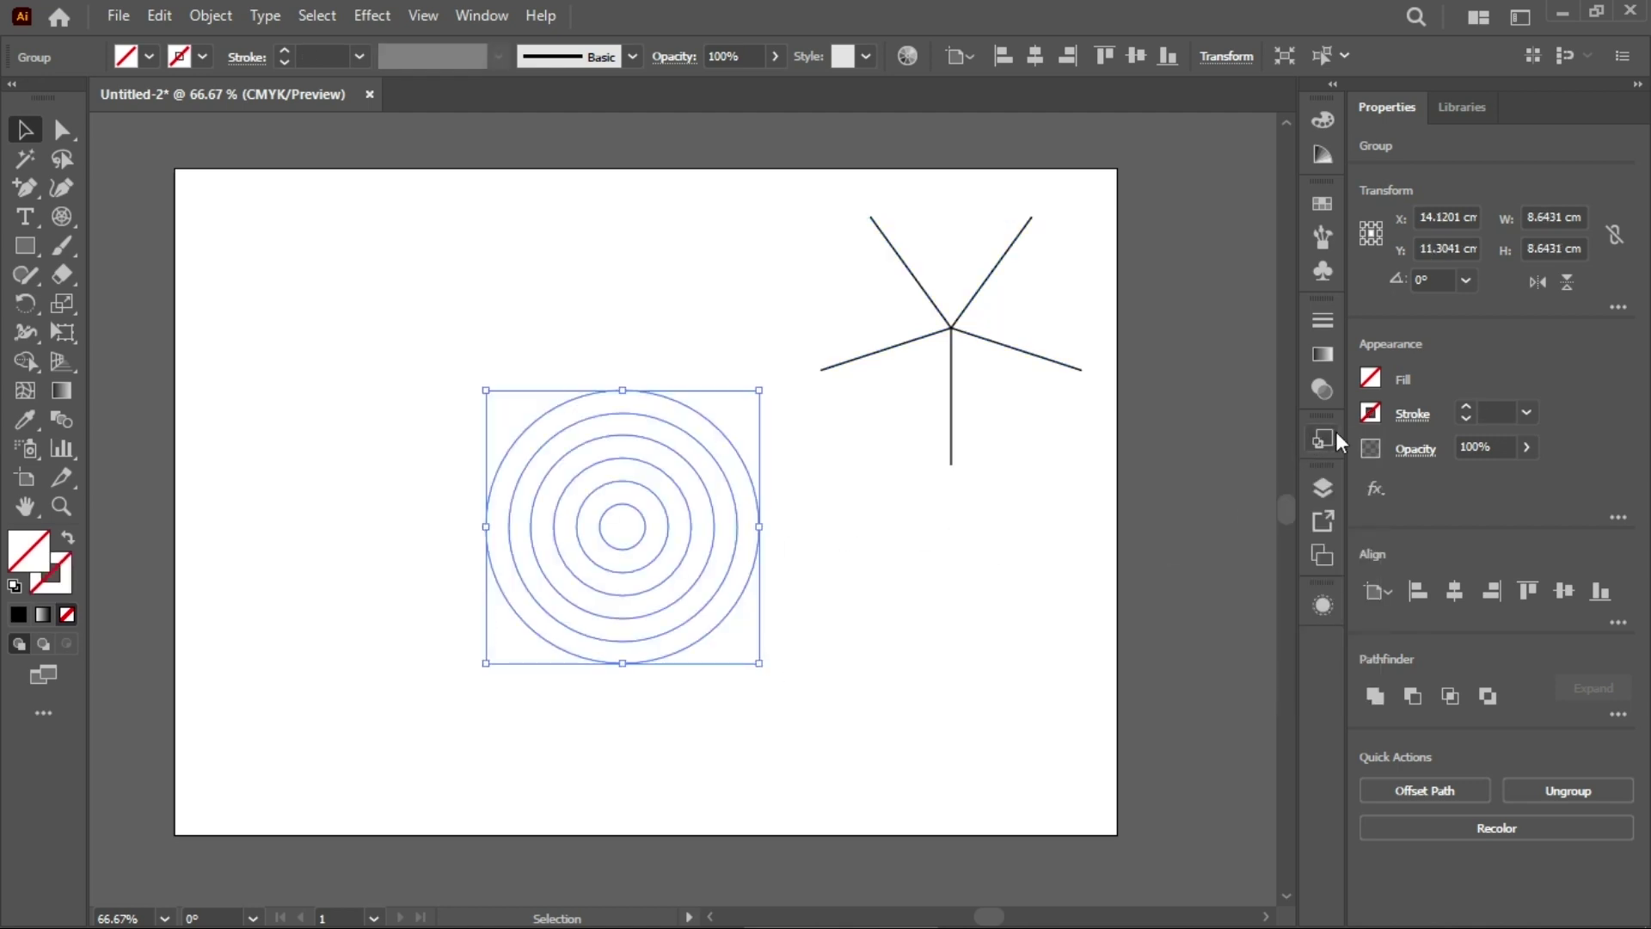
left_click(1371, 412)
left_click(1159, 498)
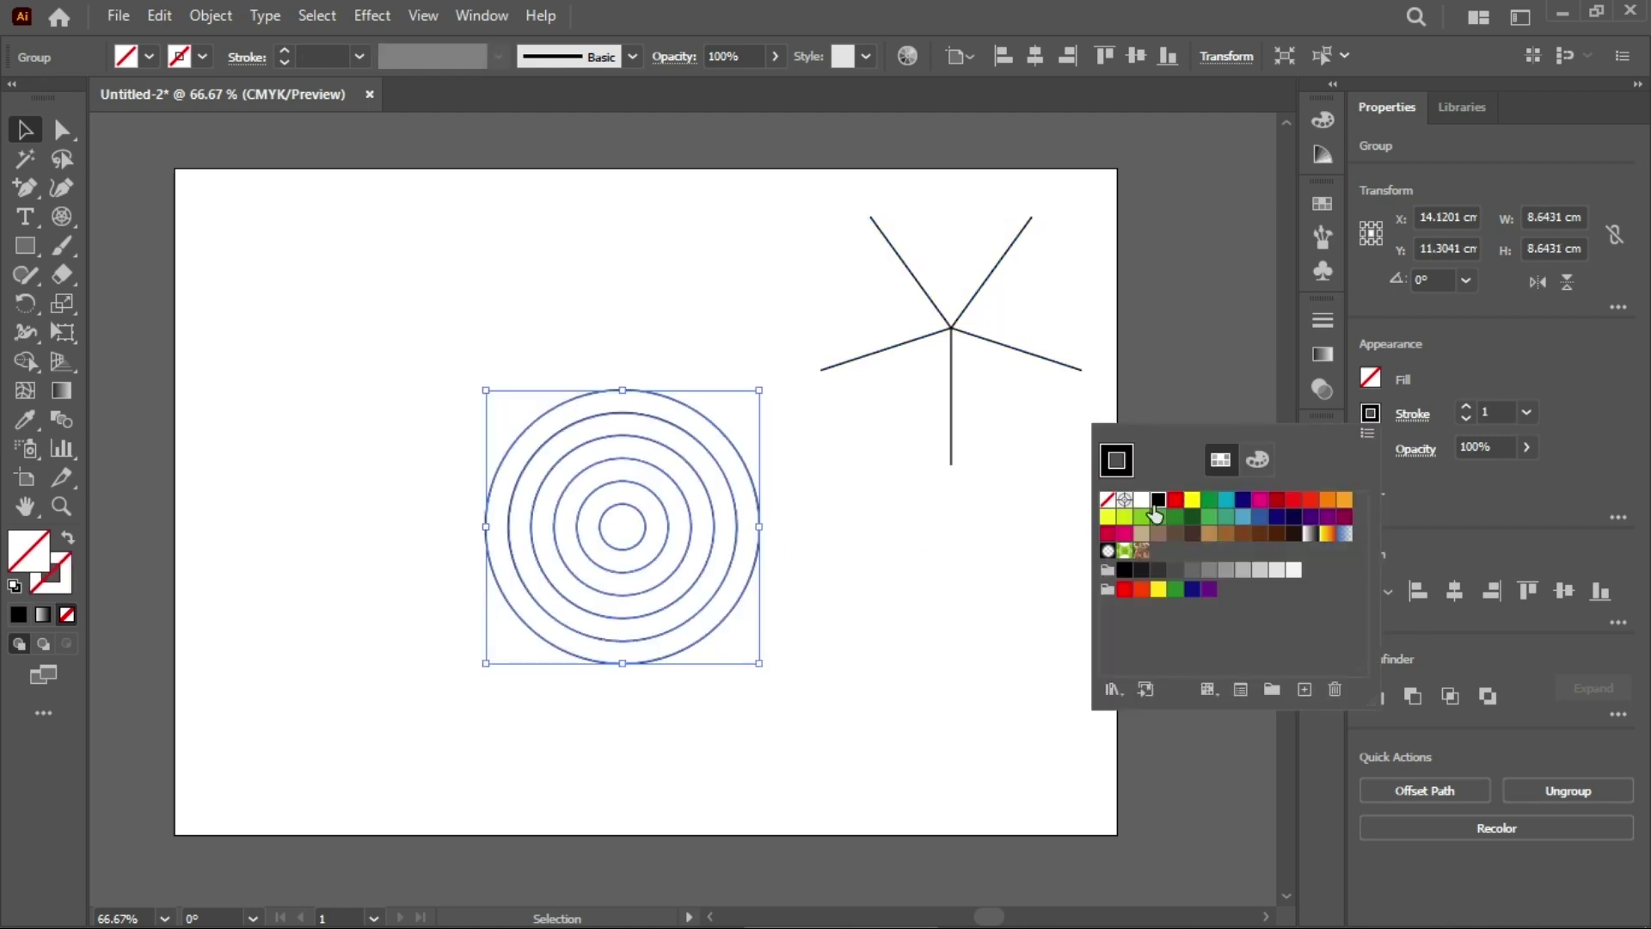
left_click(841, 662)
mouse_move(608, 527)
left_mouse_down()
mouse_move(724, 590)
mouse_move(621, 542)
left_mouse_up()
right_click(620, 542)
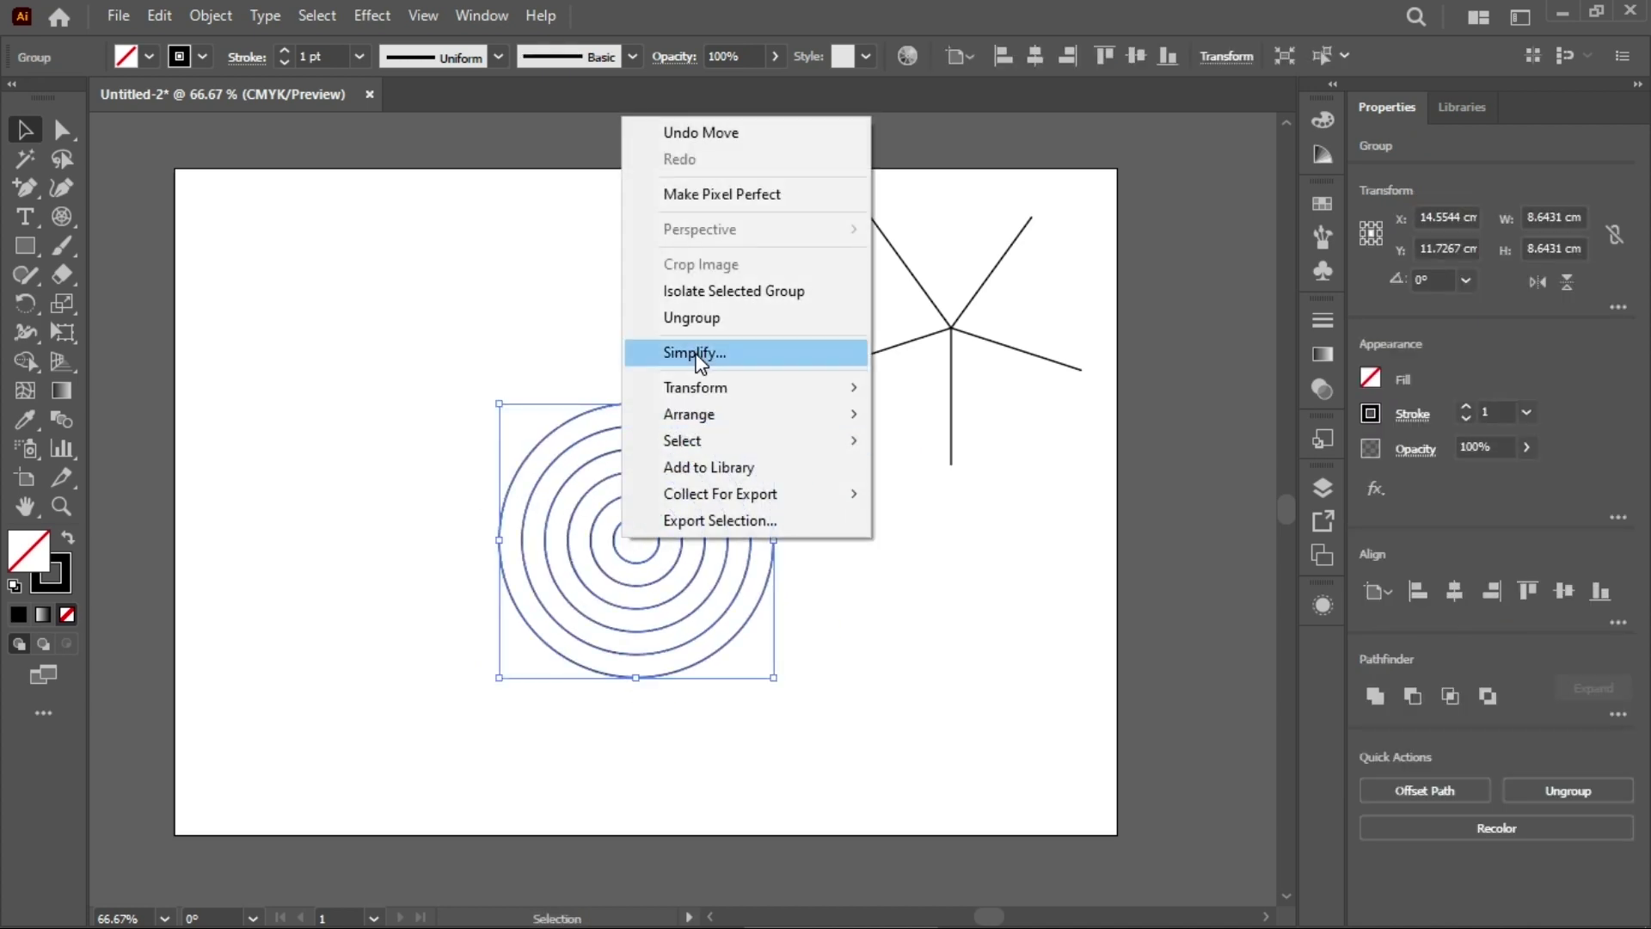
left_click(701, 324)
mouse_move(612, 547)
left_mouse_down()
mouse_move(822, 586)
mouse_move(643, 561)
mouse_move(658, 559)
mouse_move(619, 520)
left_mouse_up()
right_click(650, 425)
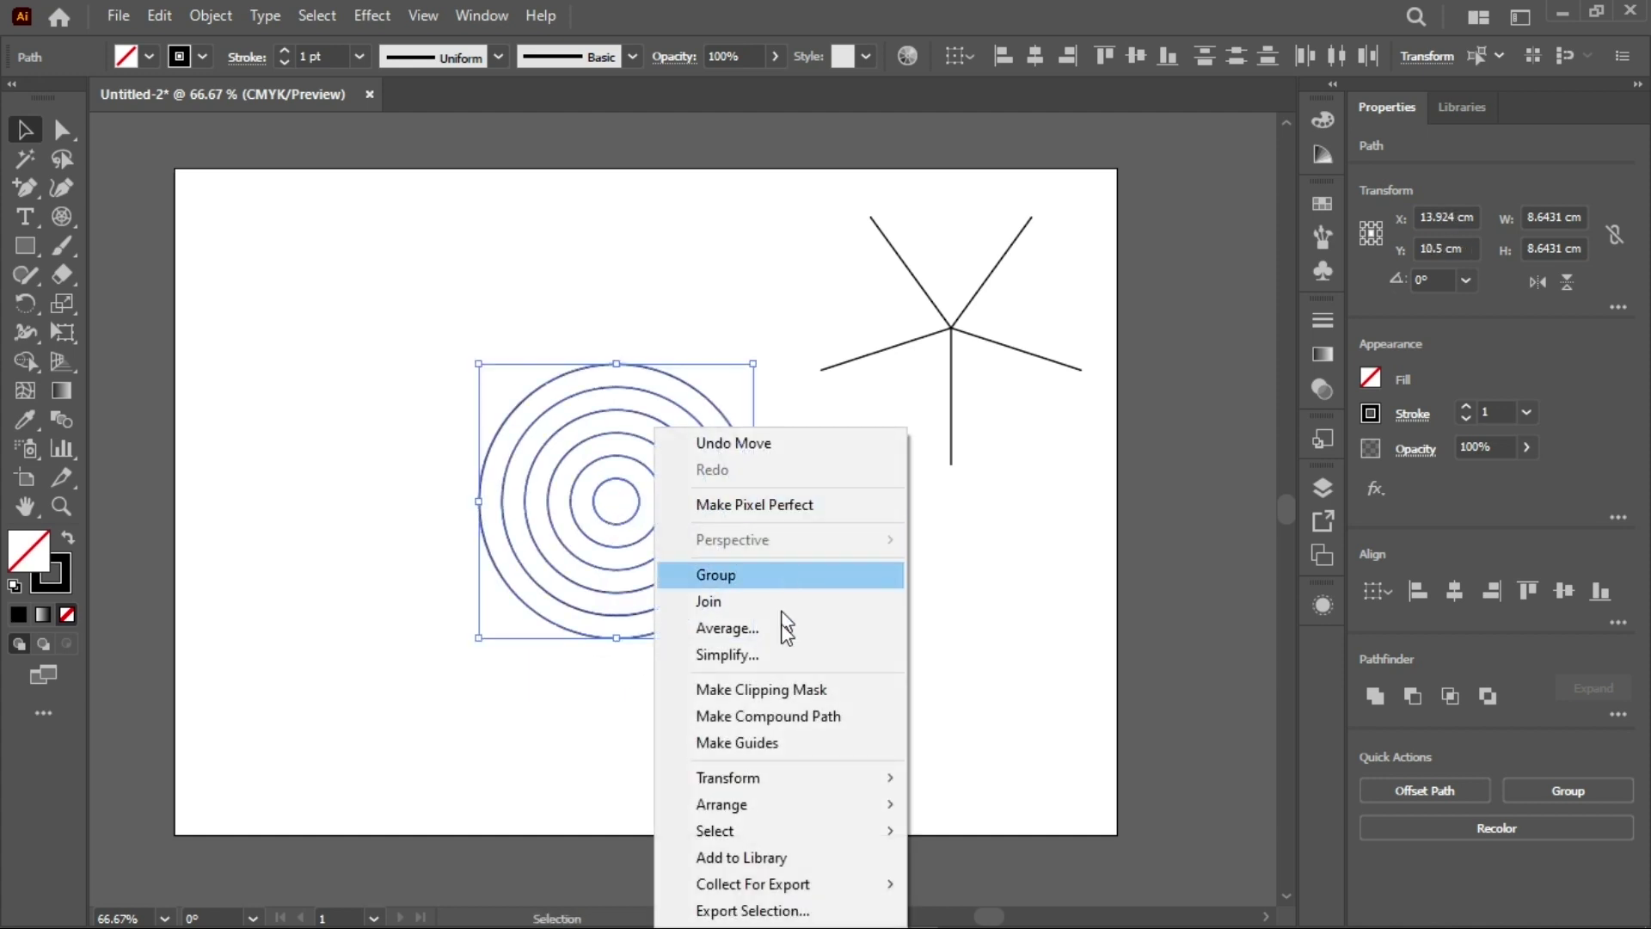
left_click(695, 539)
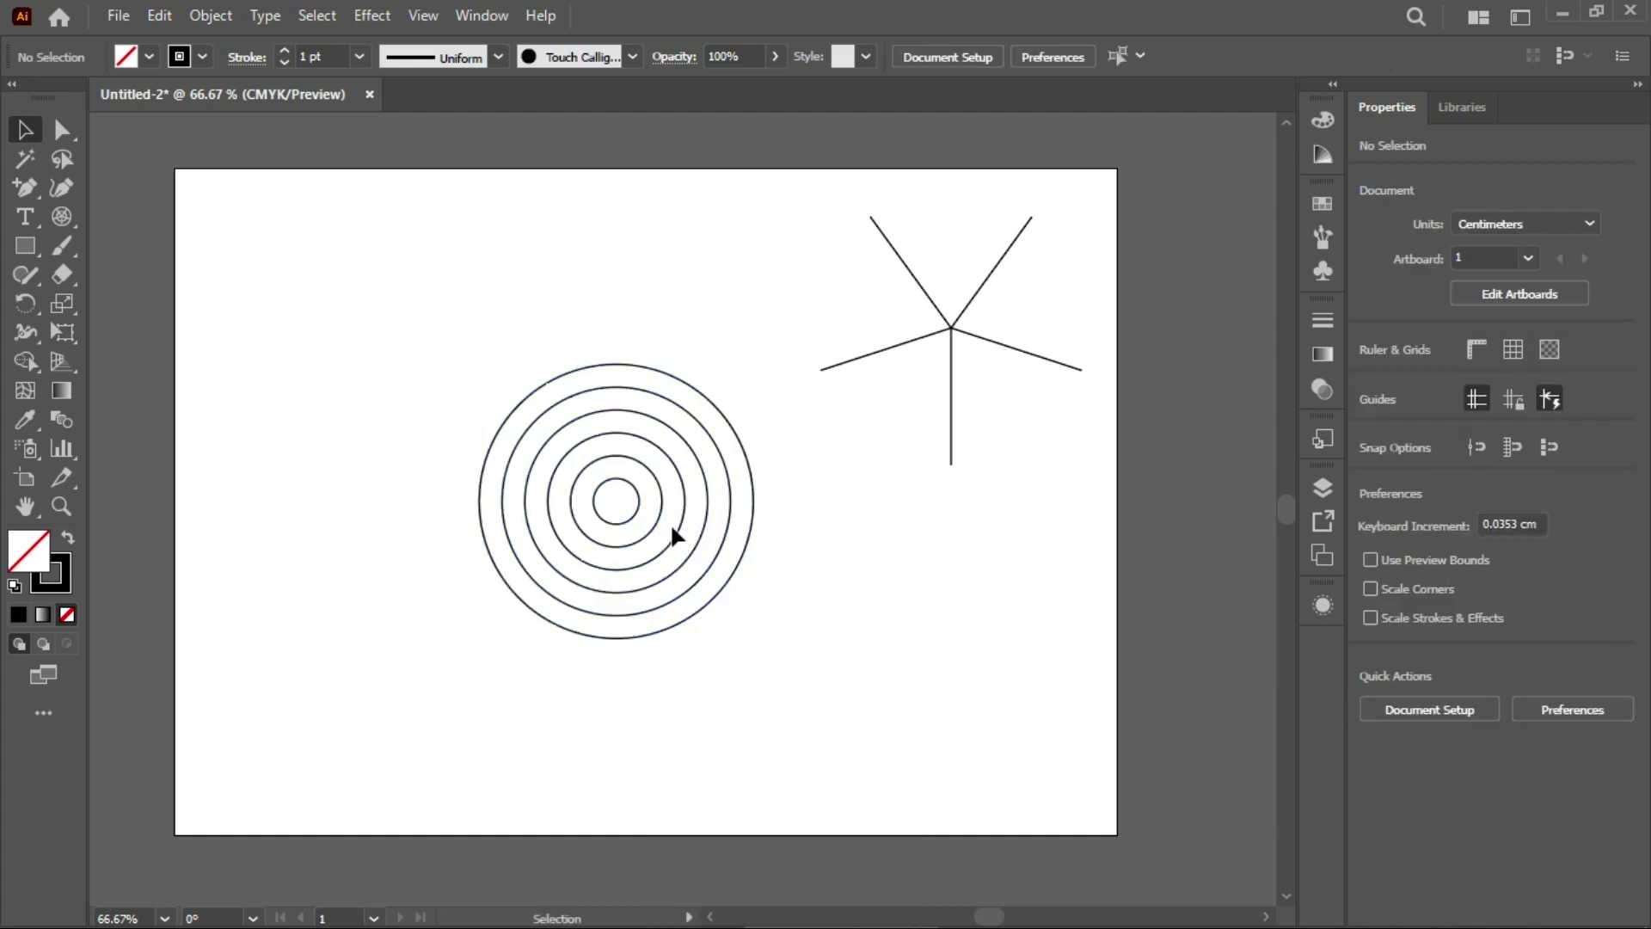
Move the 4.32 cm circle, the innermost circle and the vertical spoke out to the right.
double_click(680, 530)
left_click_drag(679, 523, 991, 614)
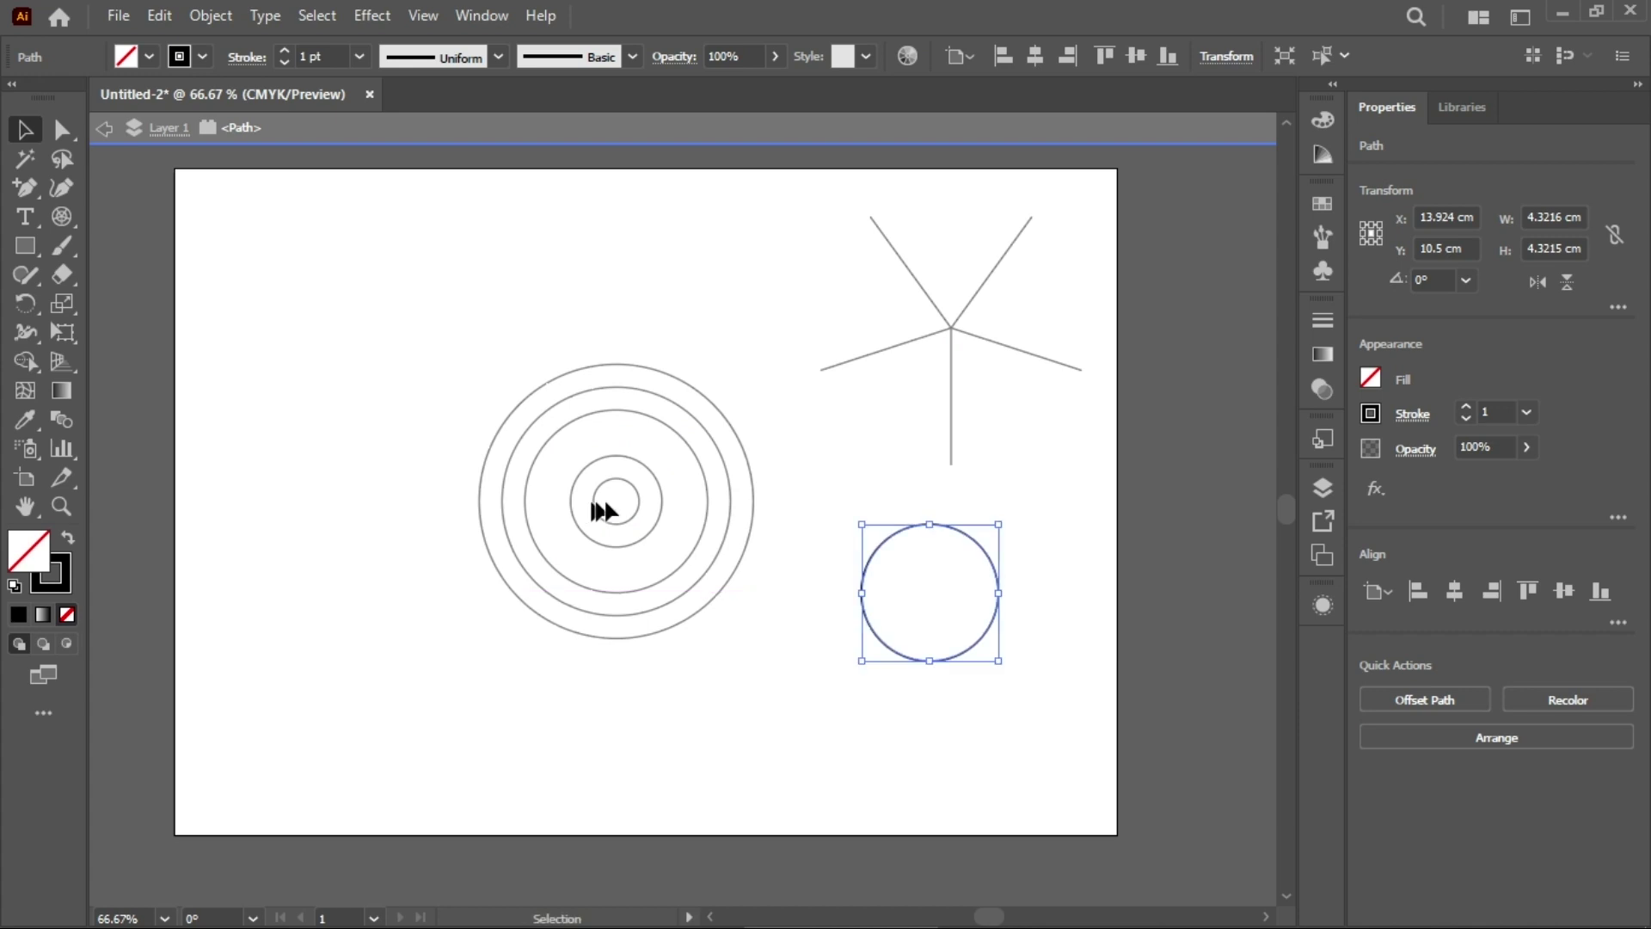
left_click(631, 509)
key("Escape")
left_click_drag(636, 516, 915, 489)
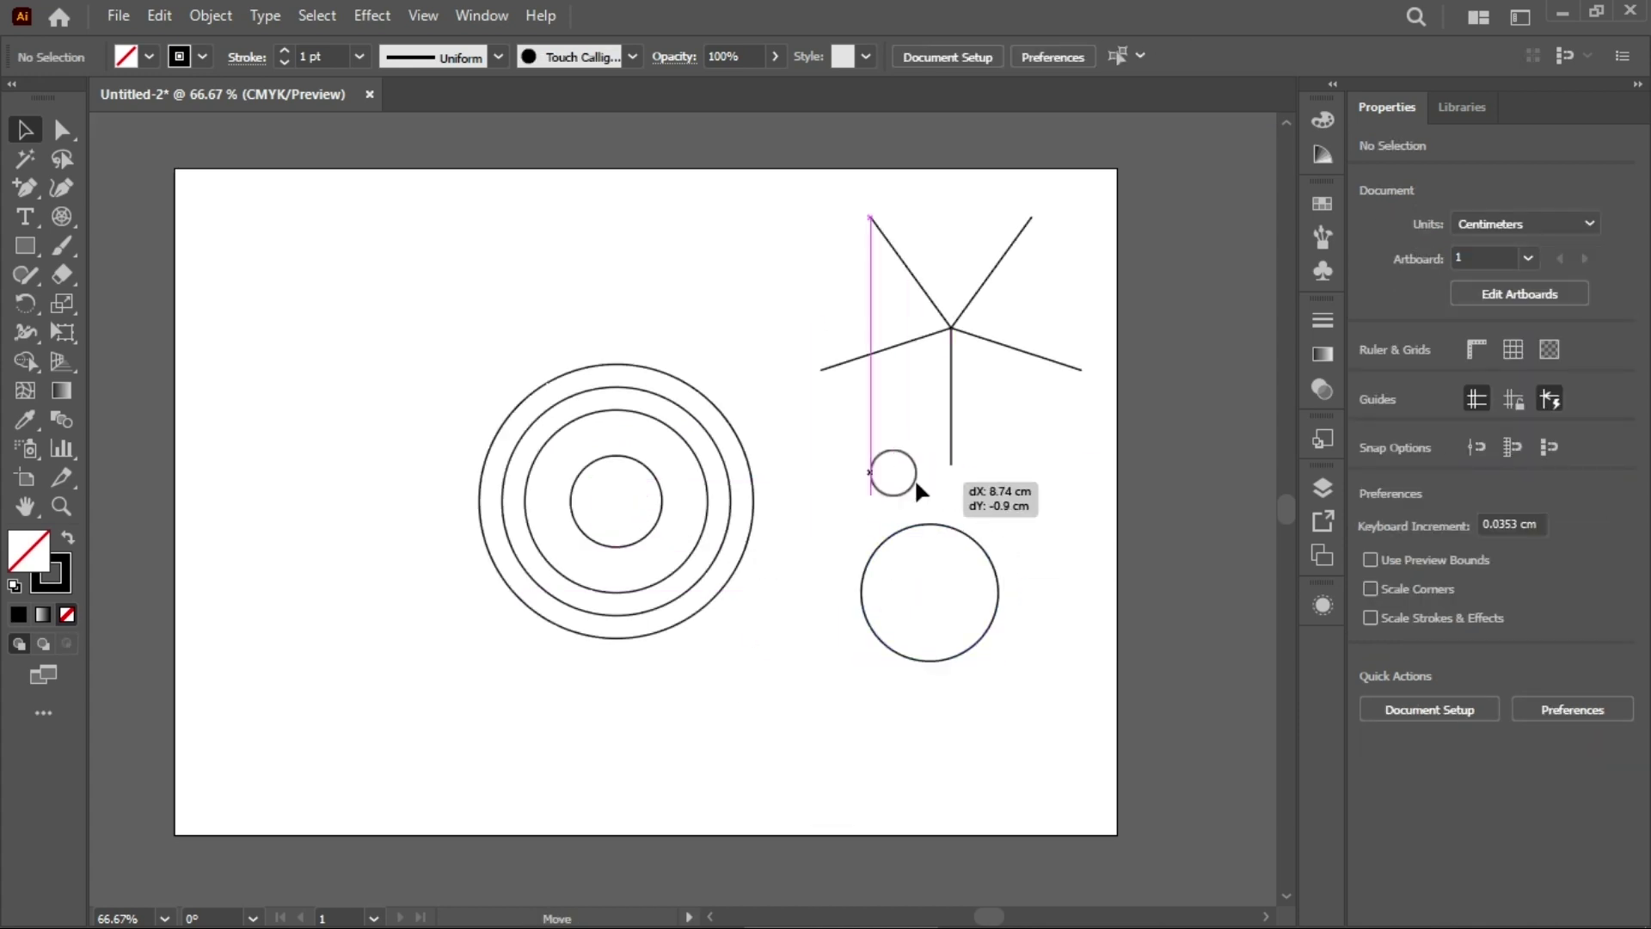
double_click(949, 411)
left_click_drag(949, 411, 1031, 453)
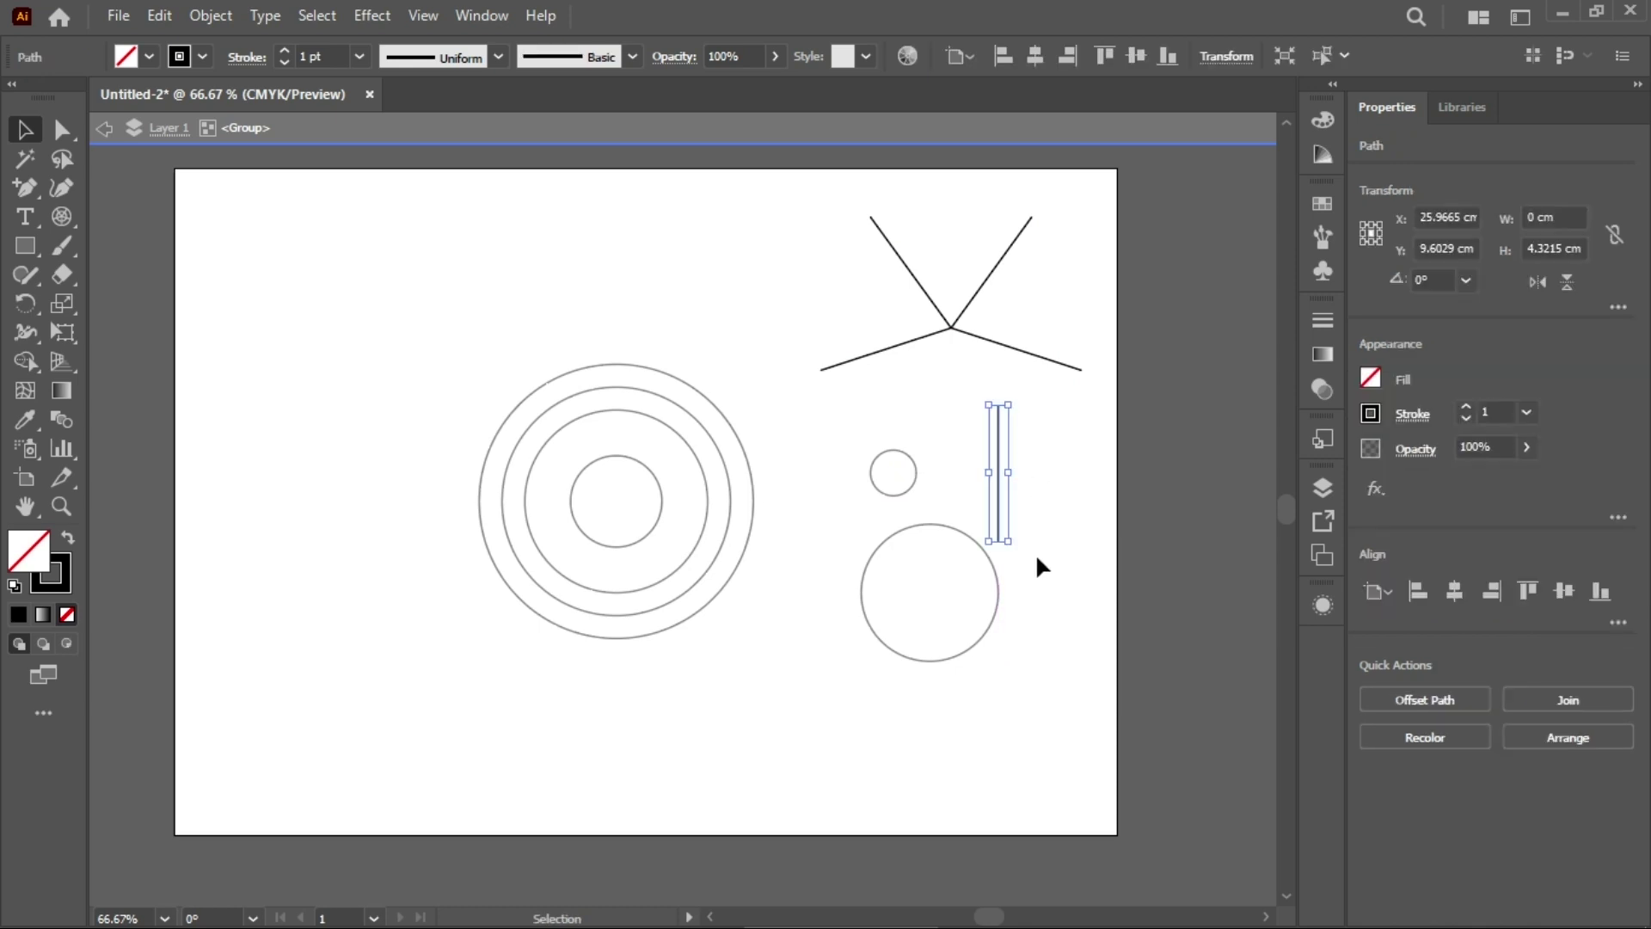
left_click(822, 621)
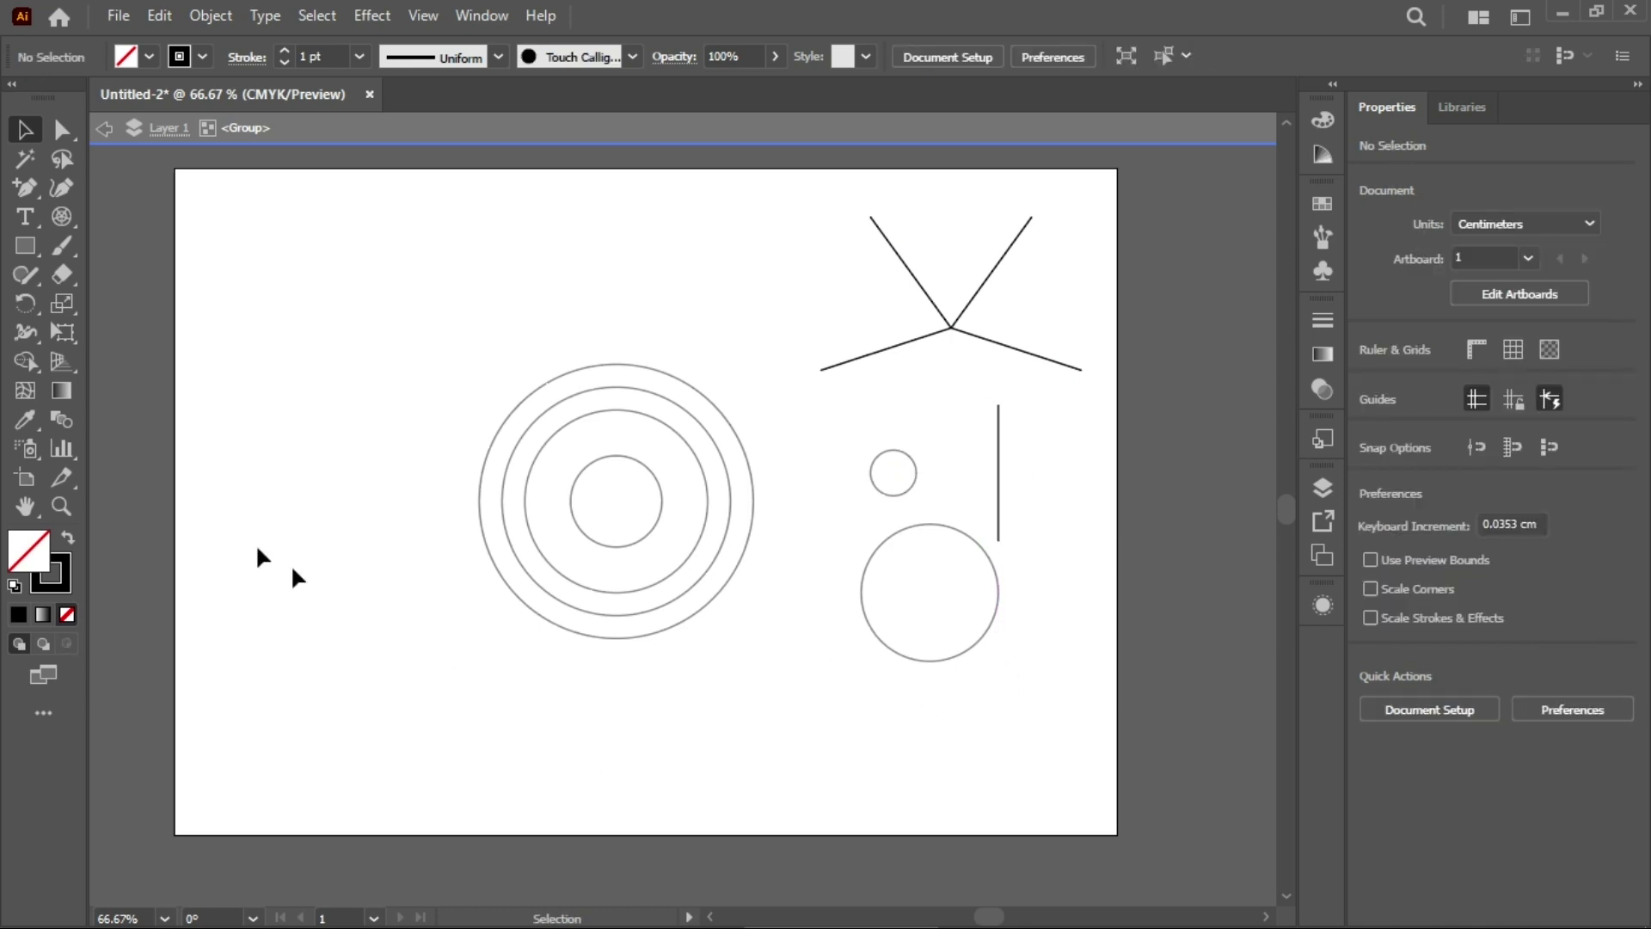
left_click(74, 220)
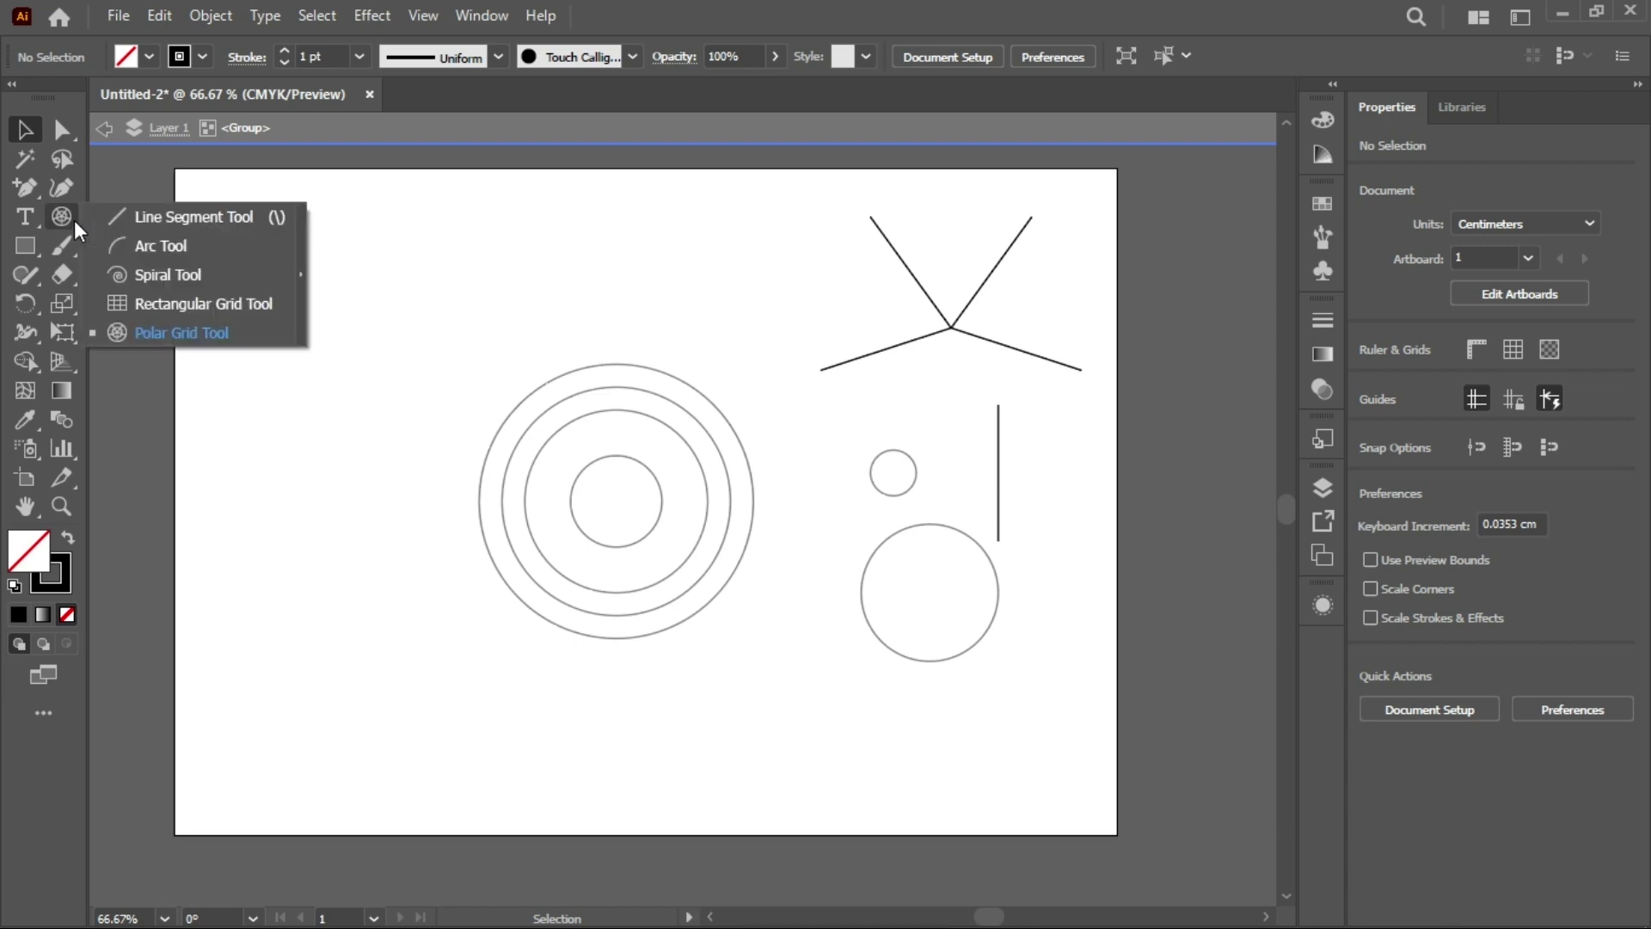